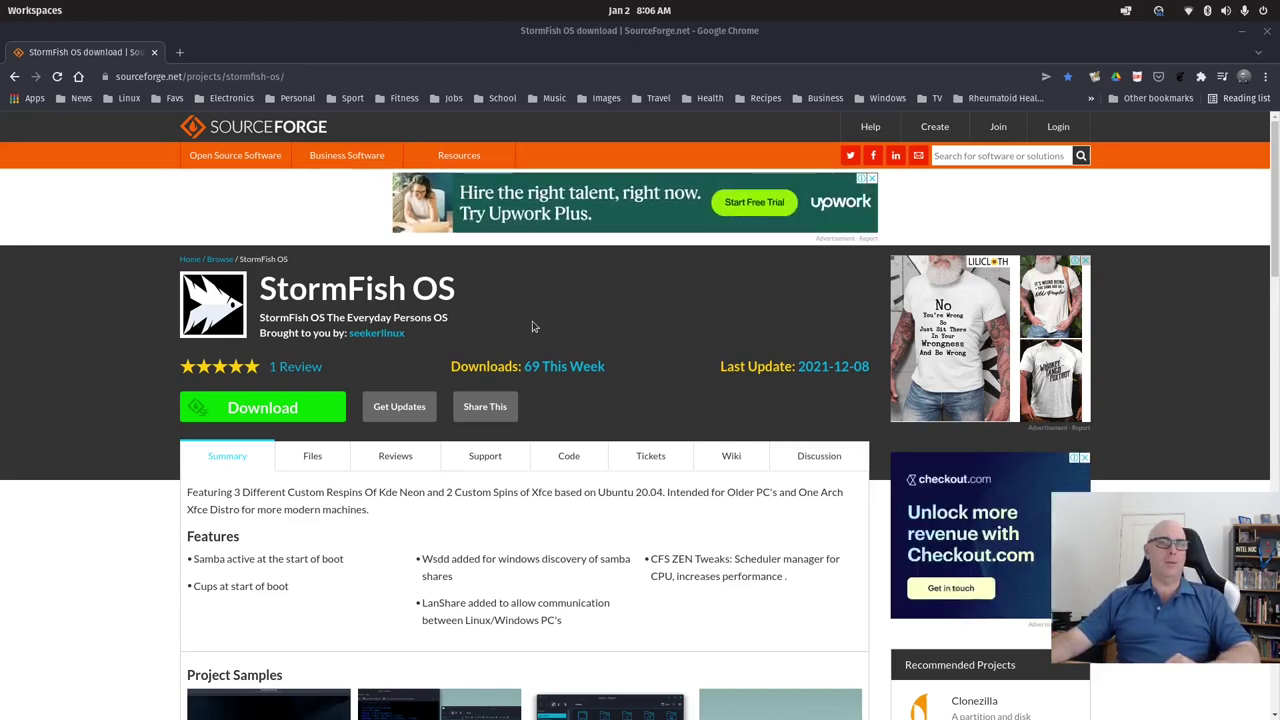
# Scroll down the Summary tab through the Features, Project Samples and Project Activity sections
pyautogui.scroll(-4, 532, 322)
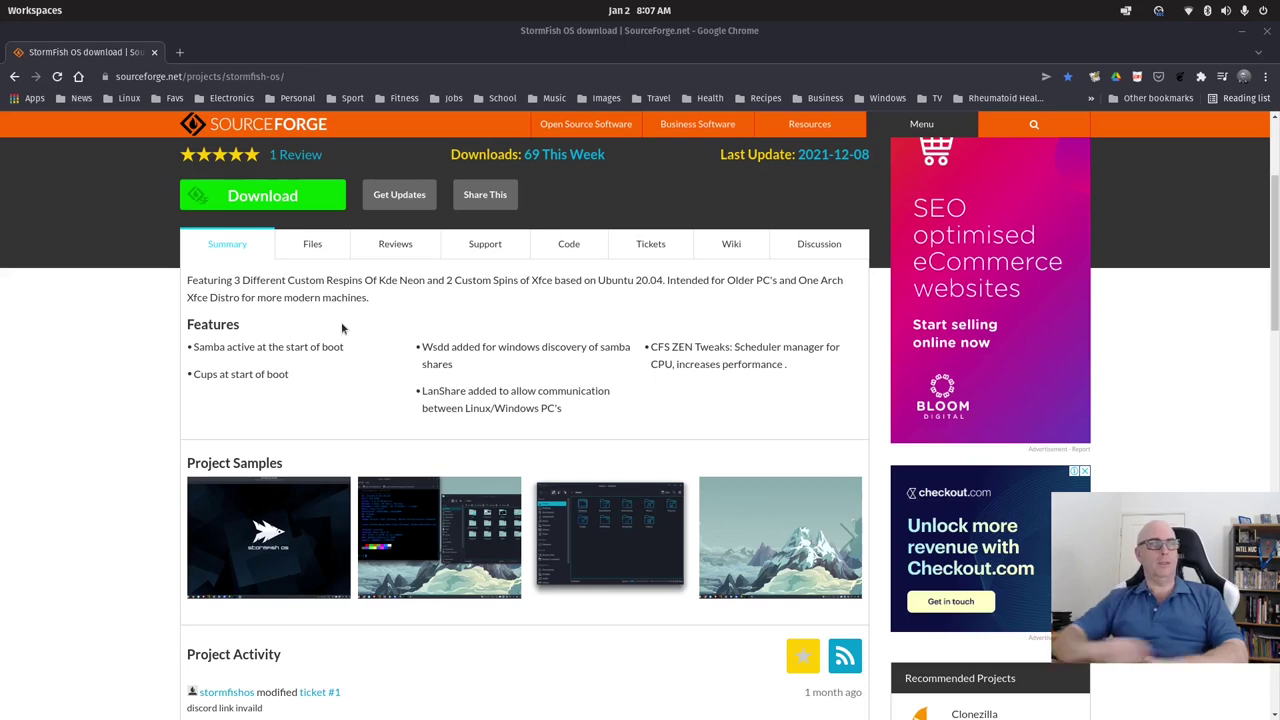
pyautogui.scroll(-1, 345, 323)
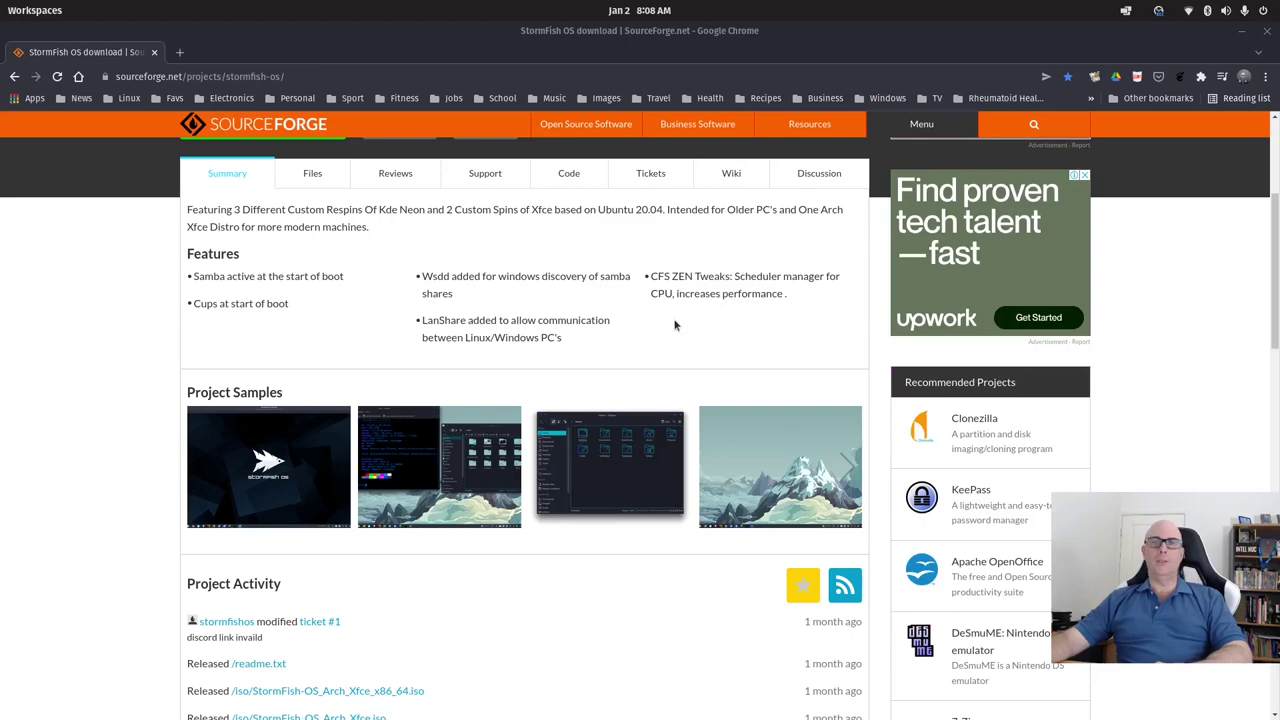
pyautogui.scroll(-2, 680, 330)
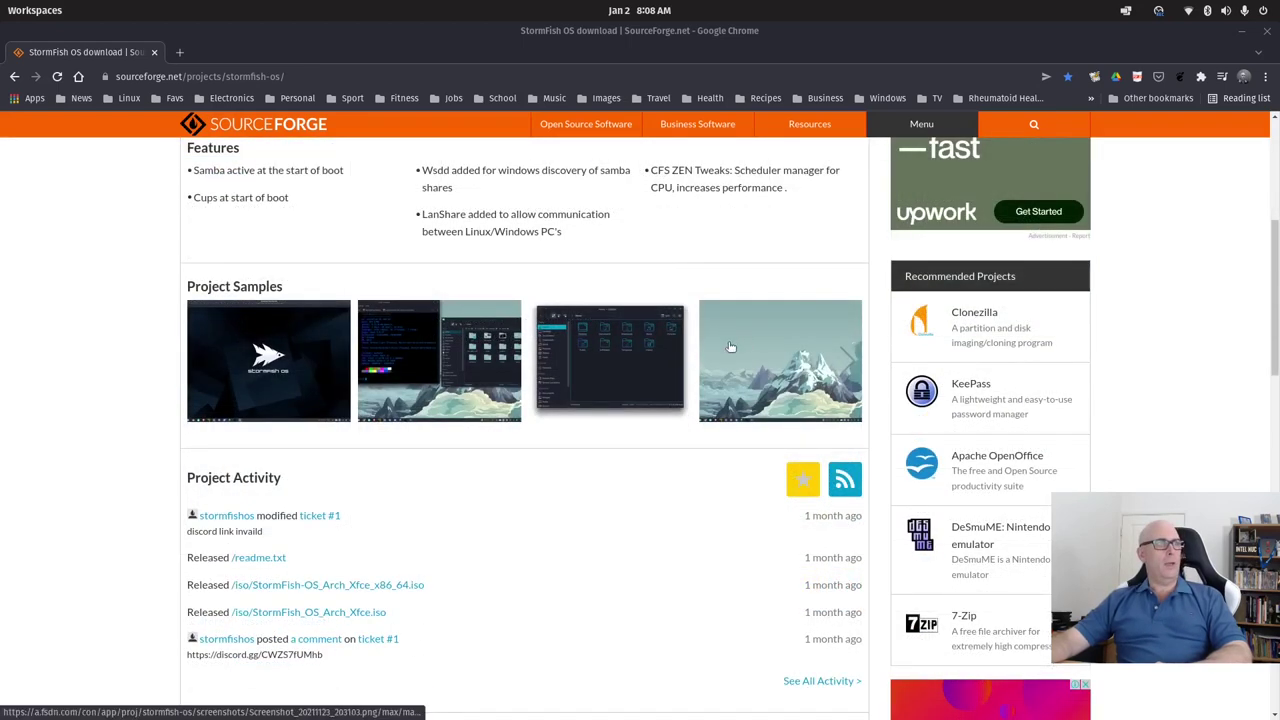
pyautogui.scroll(-3, 436, 373)
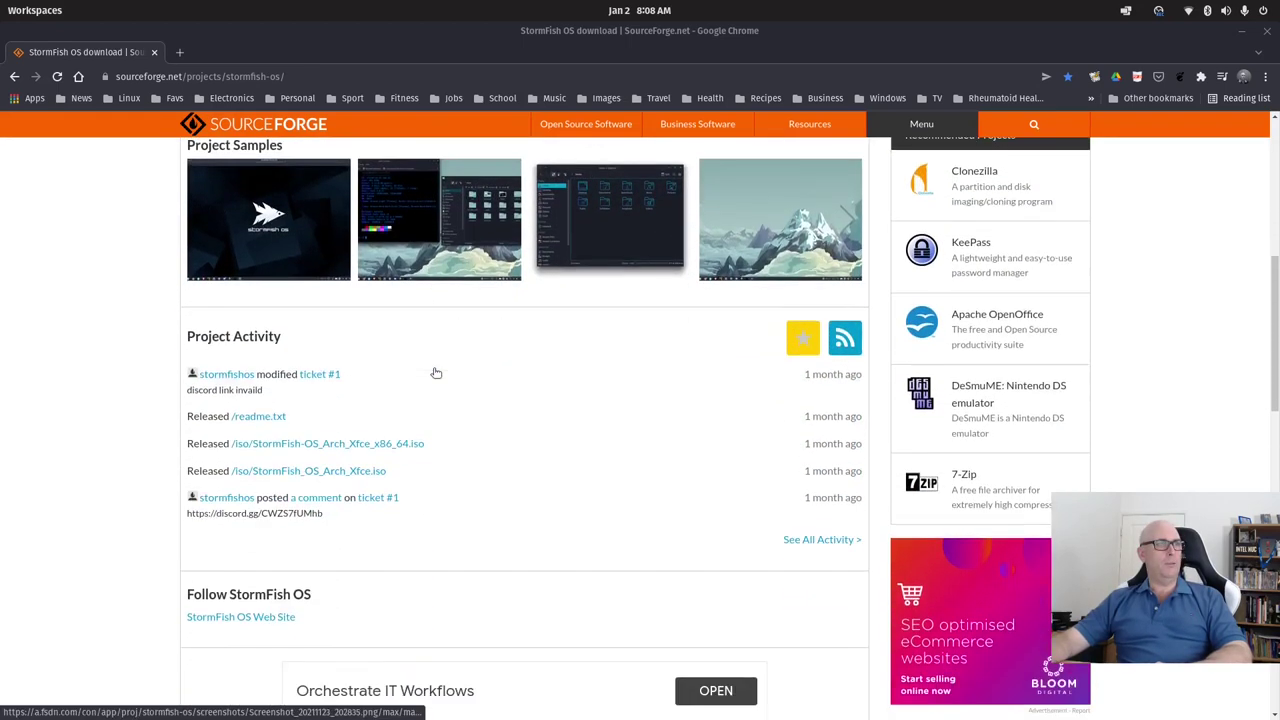
pyautogui.scroll(-2, 436, 373)
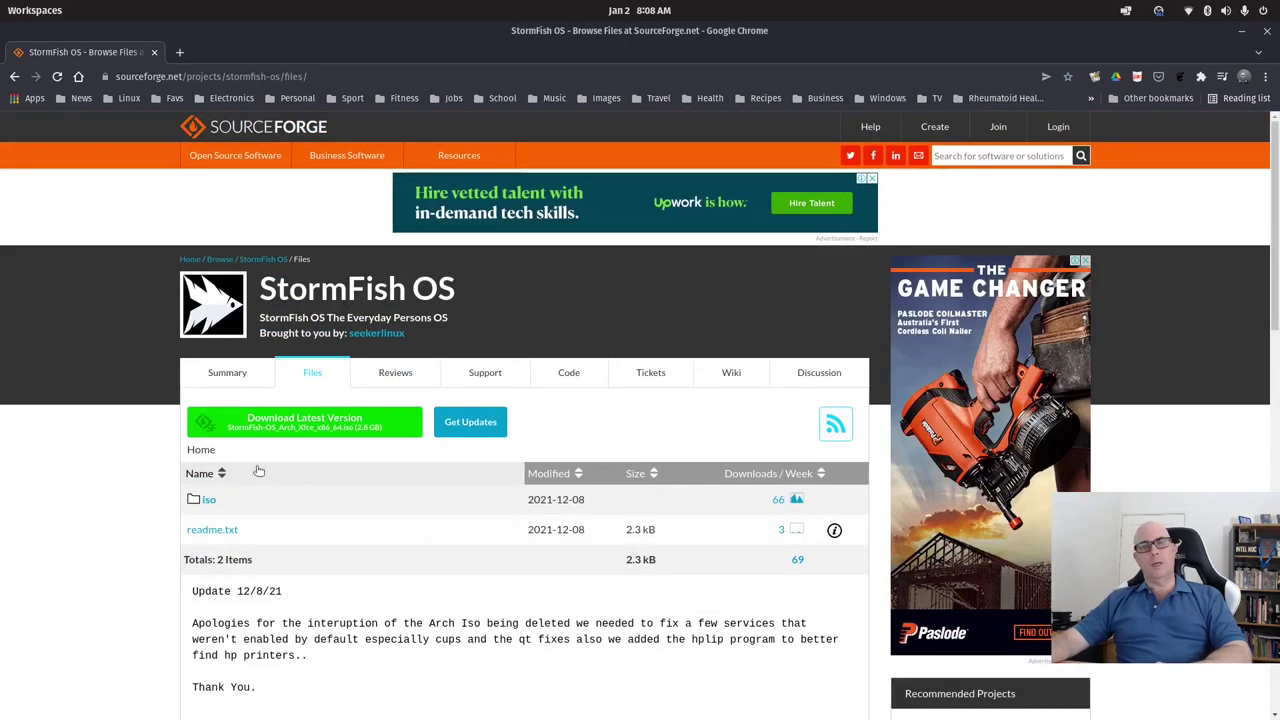
# Show the five-star user review on the Reviews tab, briefly opening and closing the reviewer's YouTube video
pyautogui.click(404, 375)
pyautogui.scroll(-5, 546, 385)
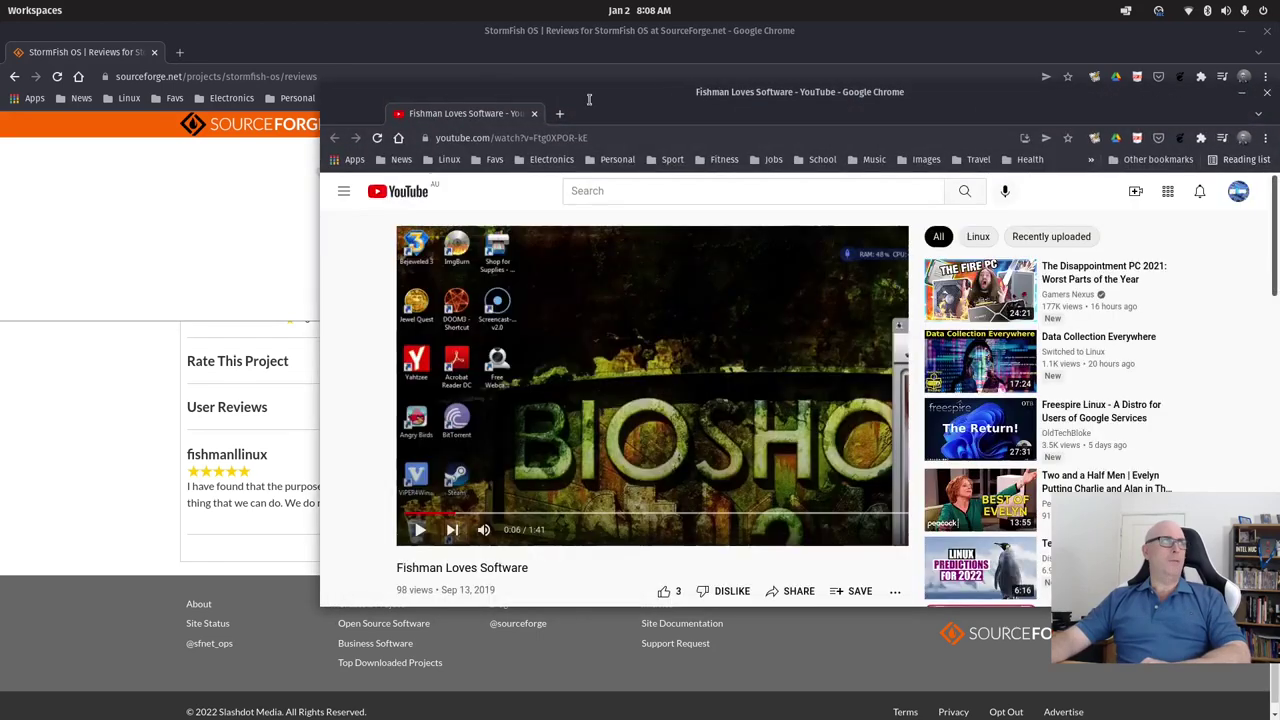
pyautogui.moveTo(400, 125); pyautogui.dragTo(262, 46)
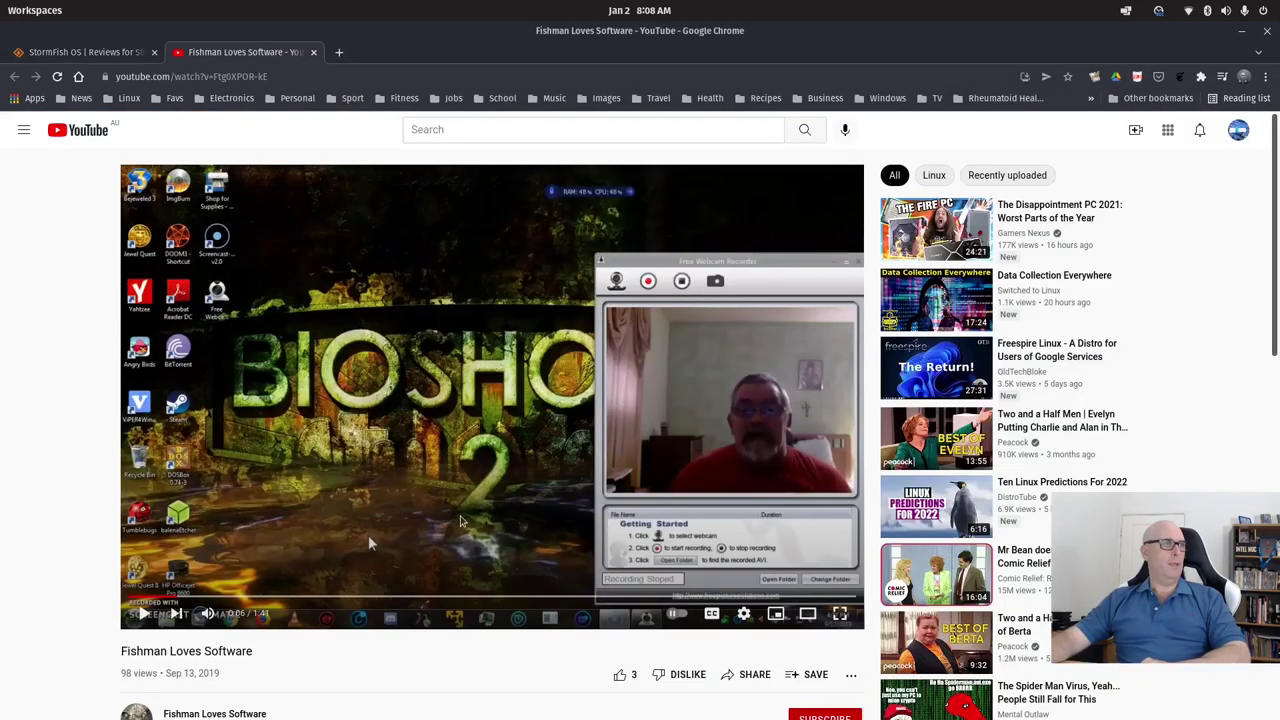
pyautogui.scroll(-1, 453, 516)
pyautogui.scroll(-1, 453, 516)
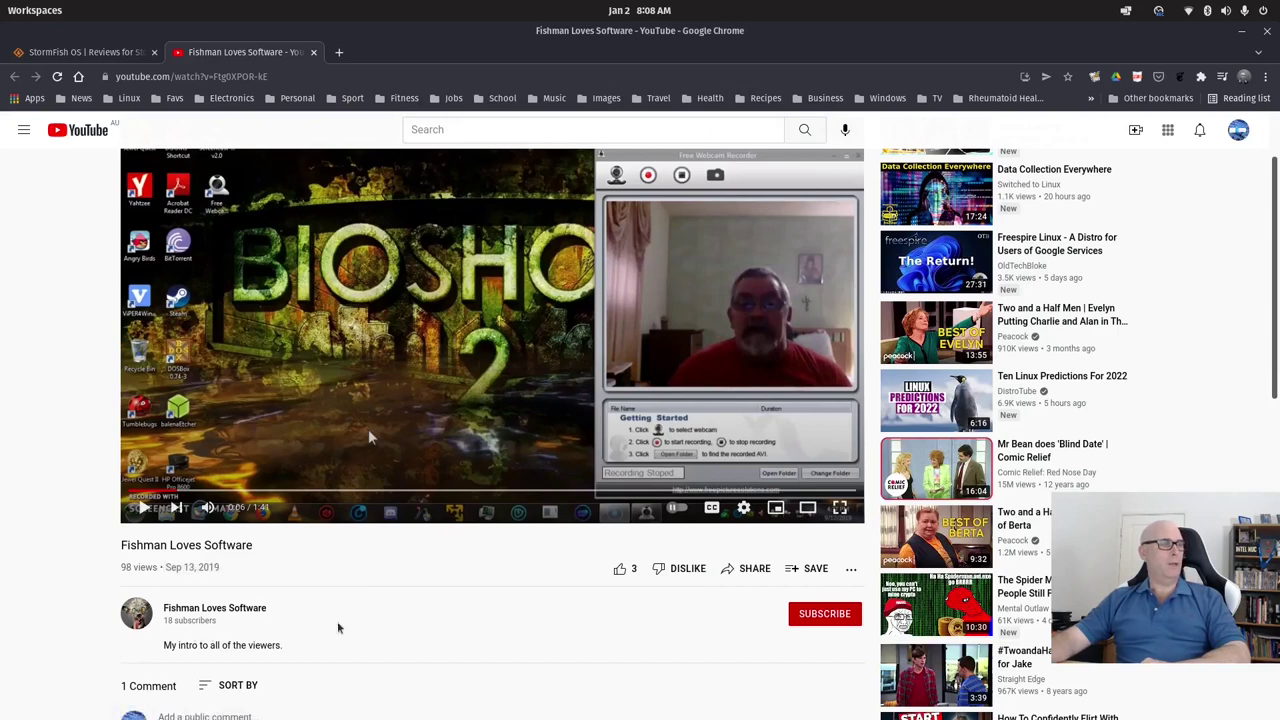
pyautogui.scroll(2, 338, 628)
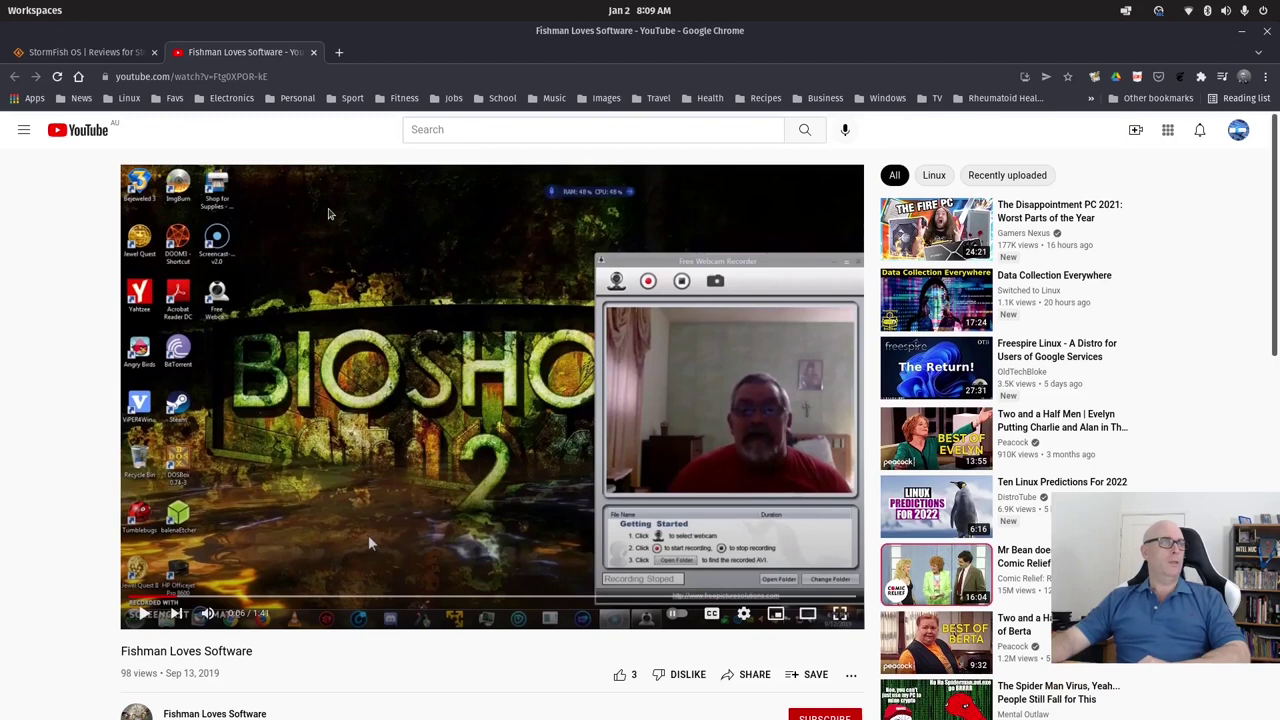
pyautogui.moveTo(240, 53); pyautogui.dragTo(415, 53)
pyautogui.hotkey('ctrl', 'w')
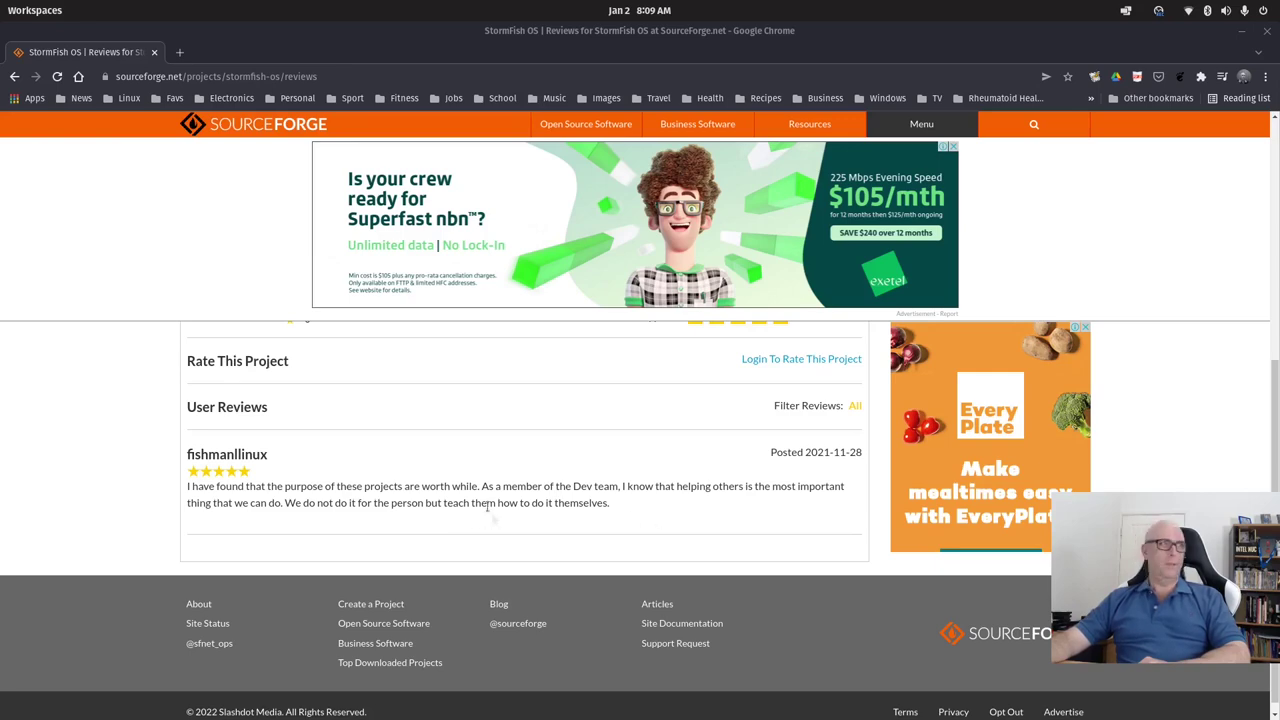
# Scroll through the ratings and review, then open and close the YugiohMaster88 YouTube channel tab
pyautogui.scroll(4, 487, 515)
pyautogui.scroll(-2, 487, 506)
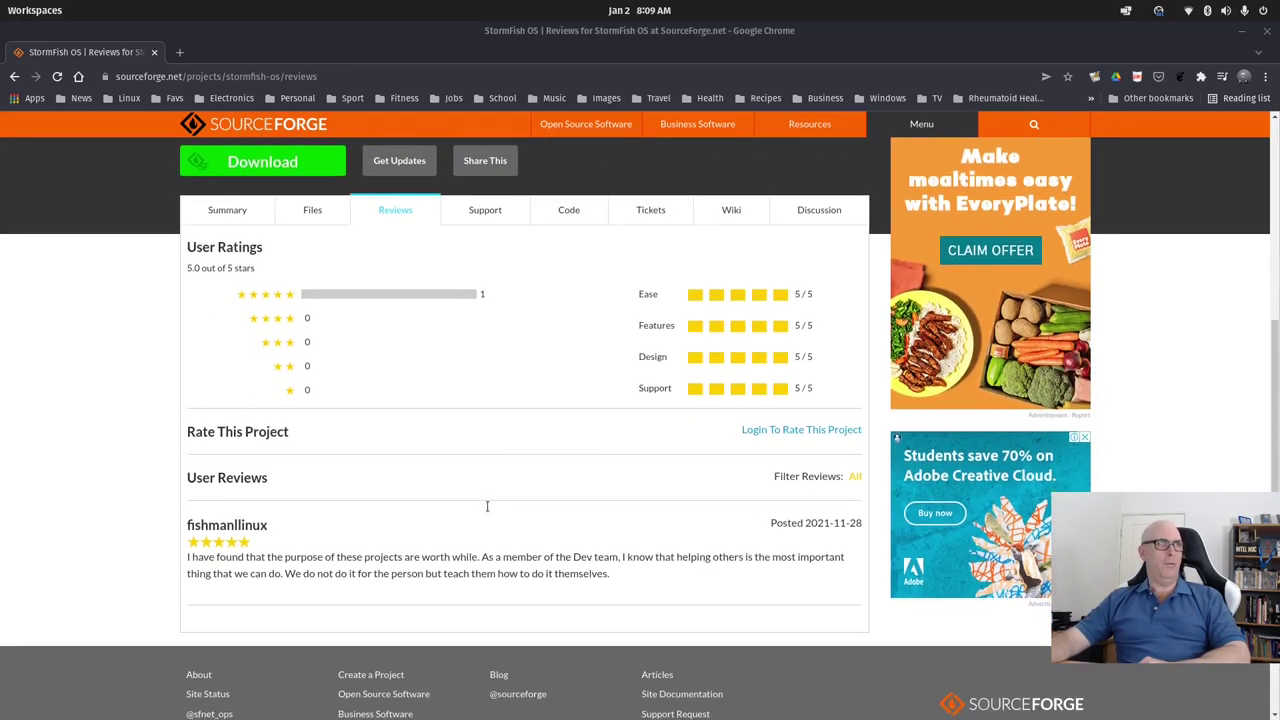
pyautogui.scroll(2, 487, 506)
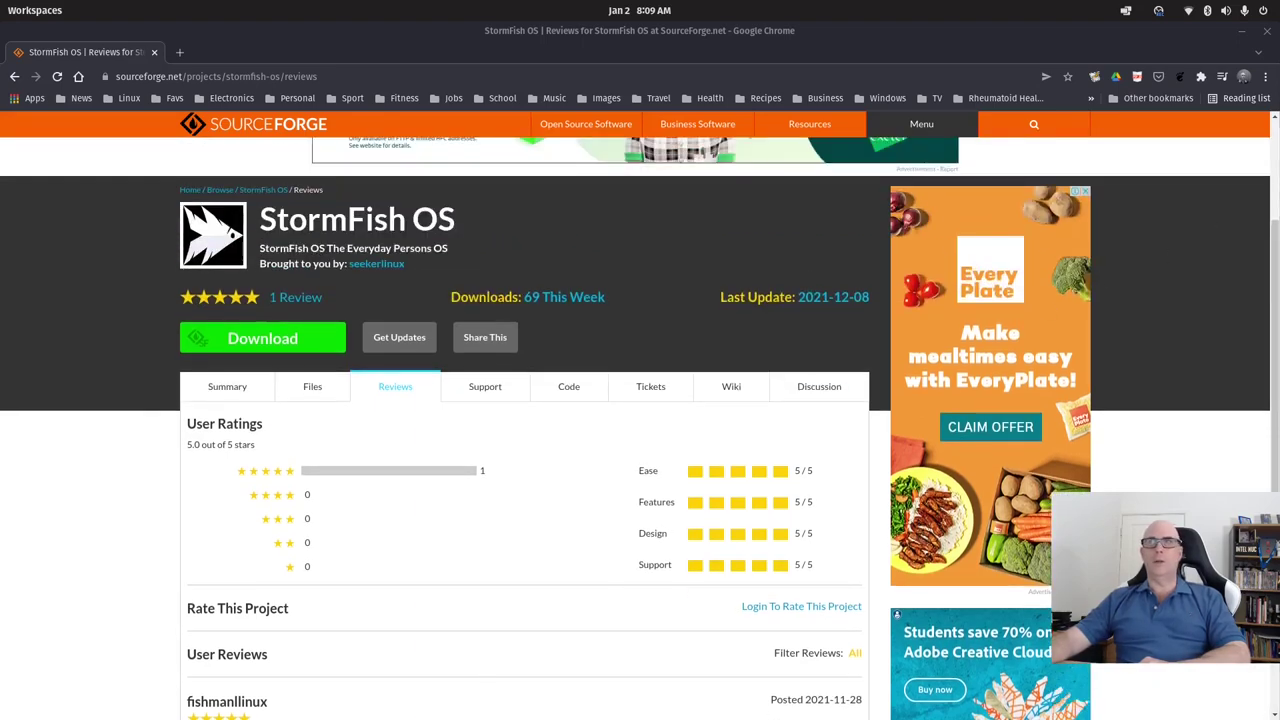
pyautogui.hotkey('ctrl', 'shift', 't')
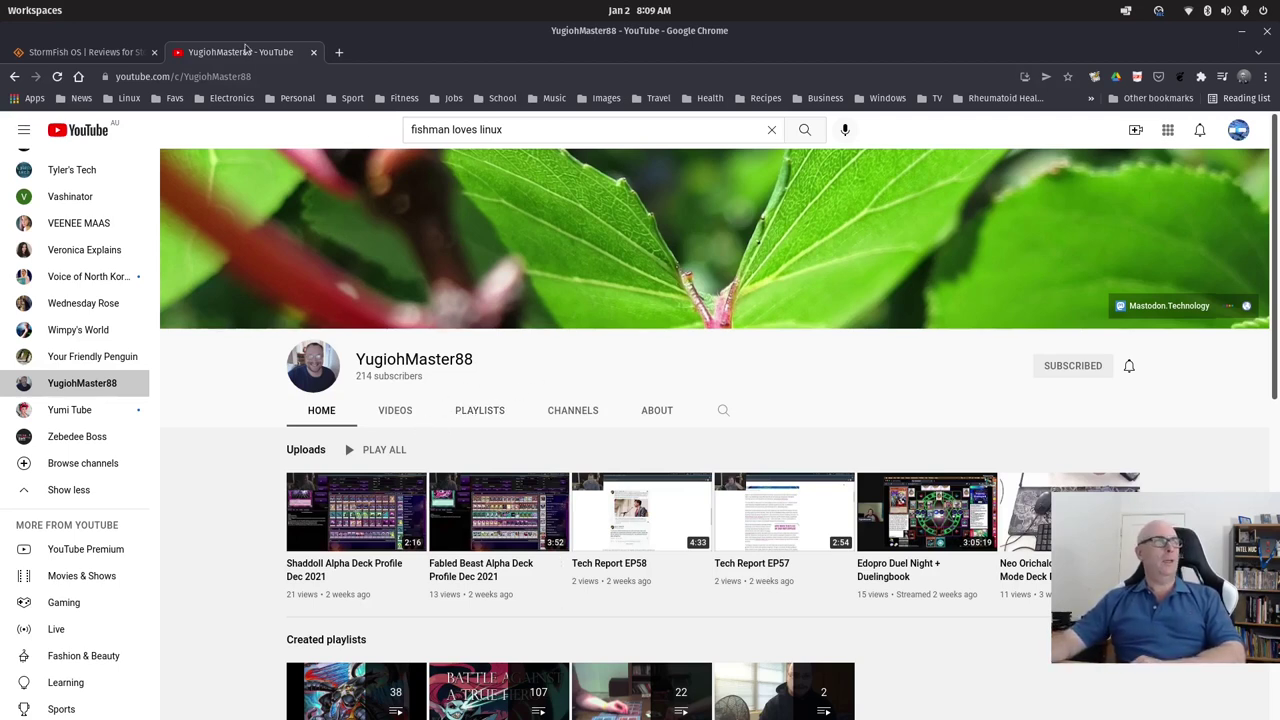
pyautogui.middleClick(238, 57)
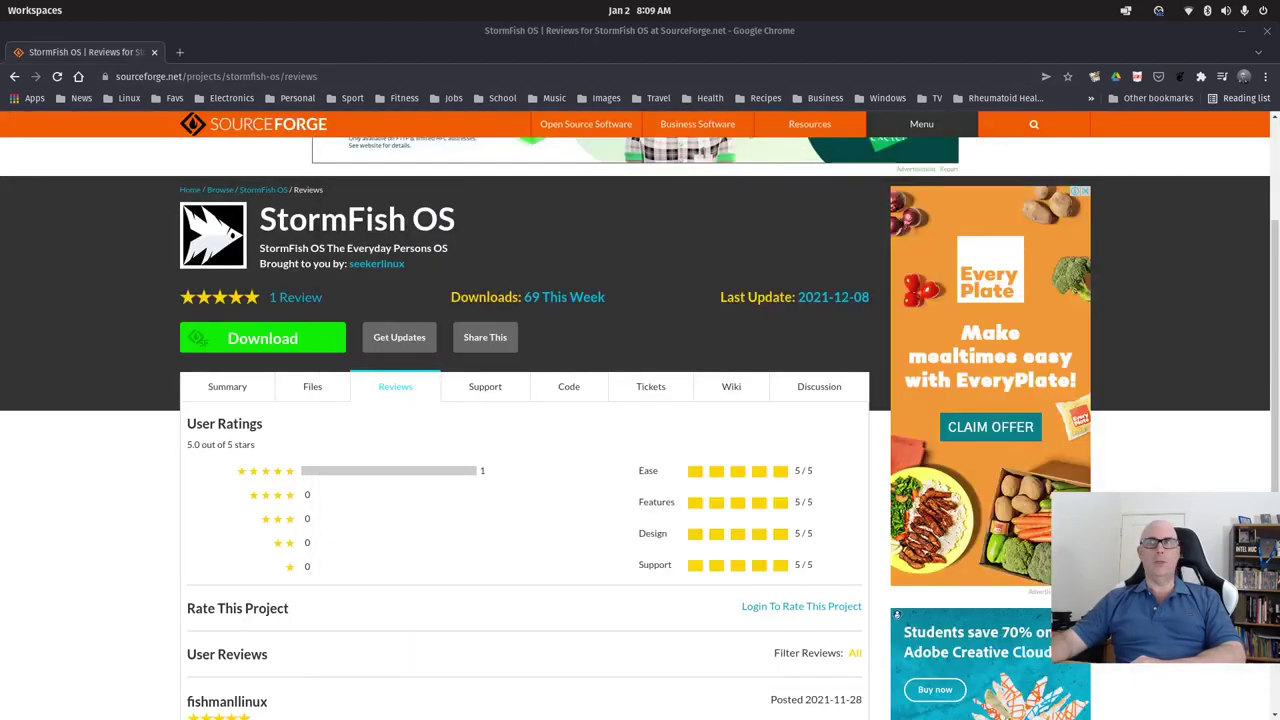
# Return to the summary, browse Files into the iso folder of six ISOs, then show Downloads
pyautogui.hotkey('alt', 'Left')
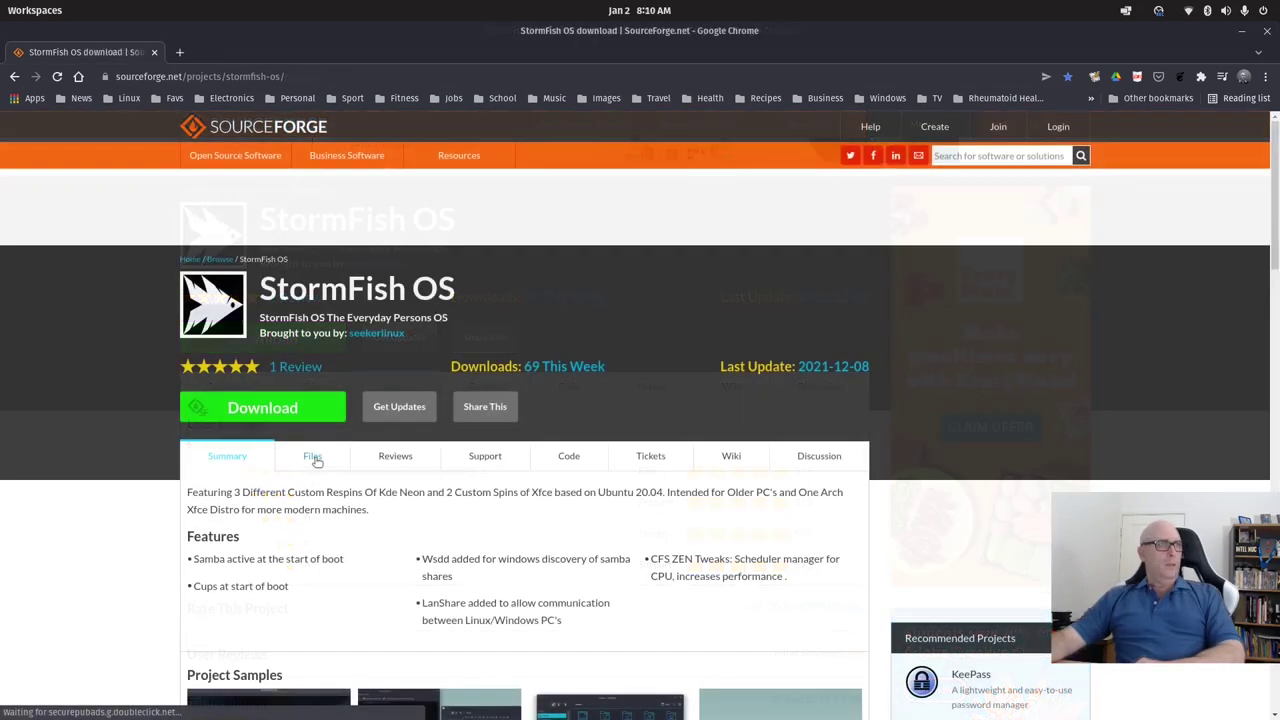
pyautogui.click(314, 451)
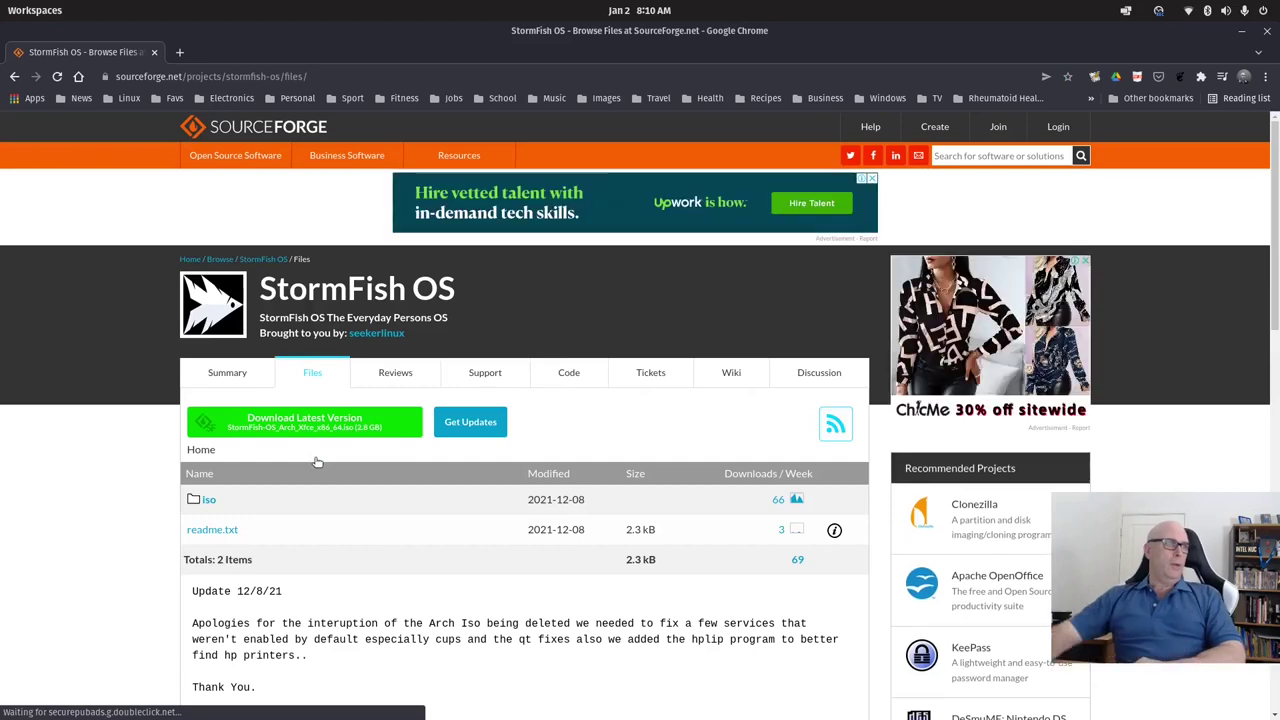
pyautogui.click(208, 500)
pyautogui.scroll(-3, 207, 503)
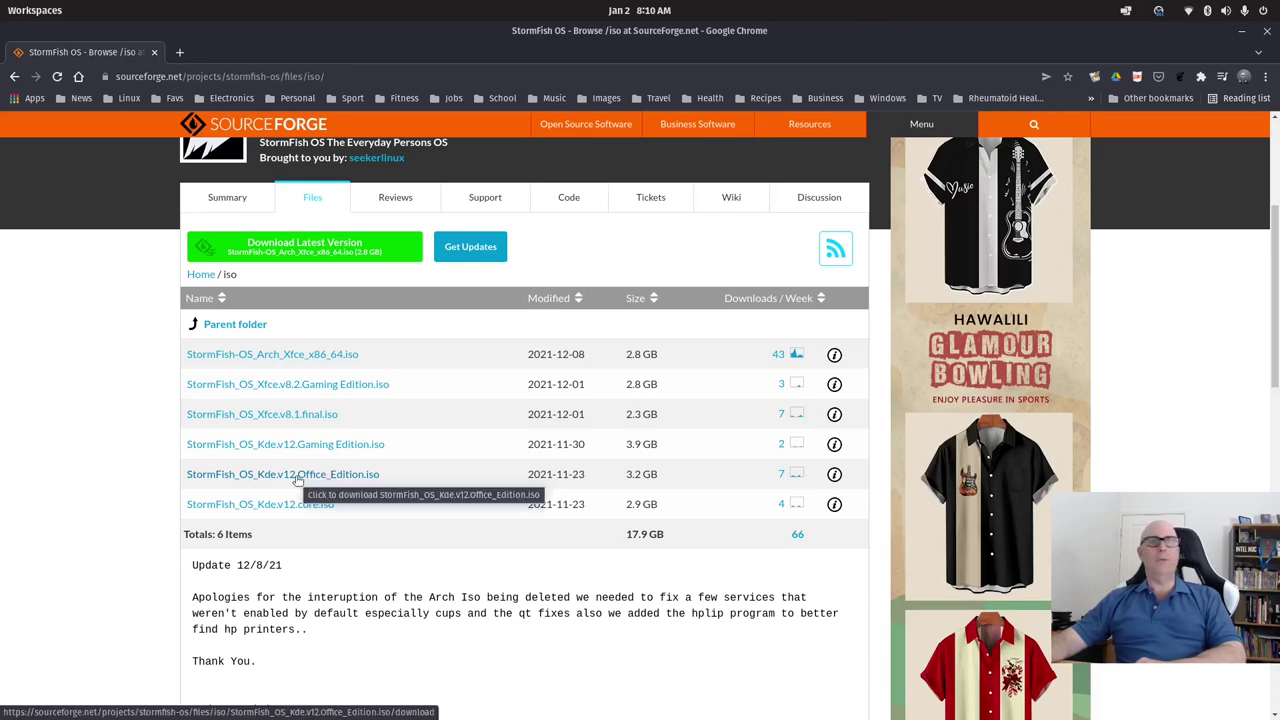
pyautogui.press('super+f')
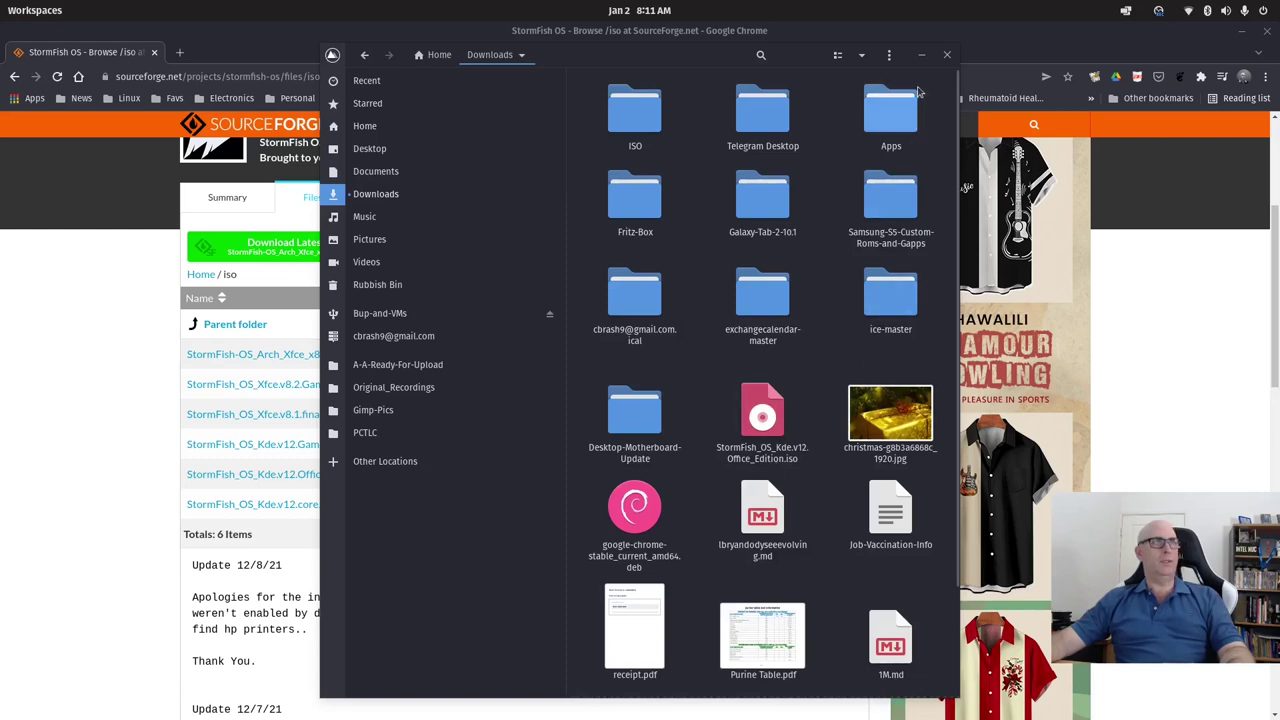
# Close the Files window showing the Downloads folder
pyautogui.click(24, 330)
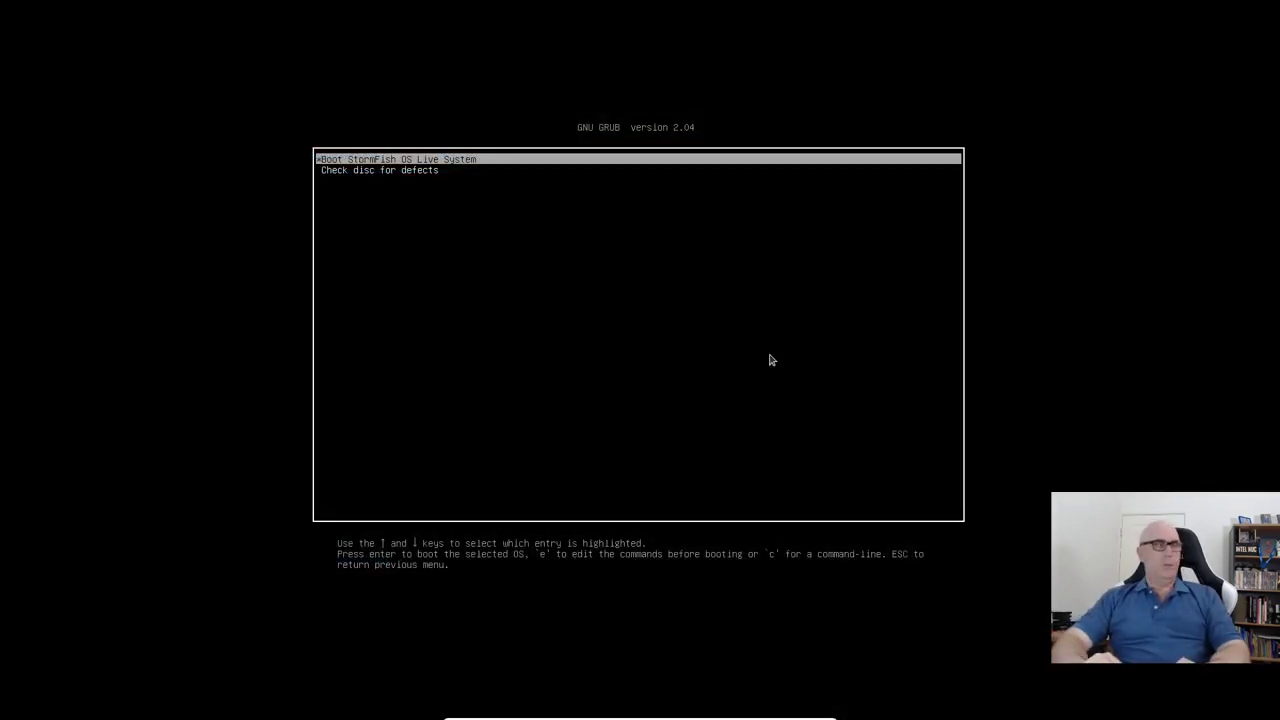
# Boot the StormFish OS Live System from GRUB and search the launcher for 'insta' to find the installer
pyautogui.press('Down')
pyautogui.press('Up')
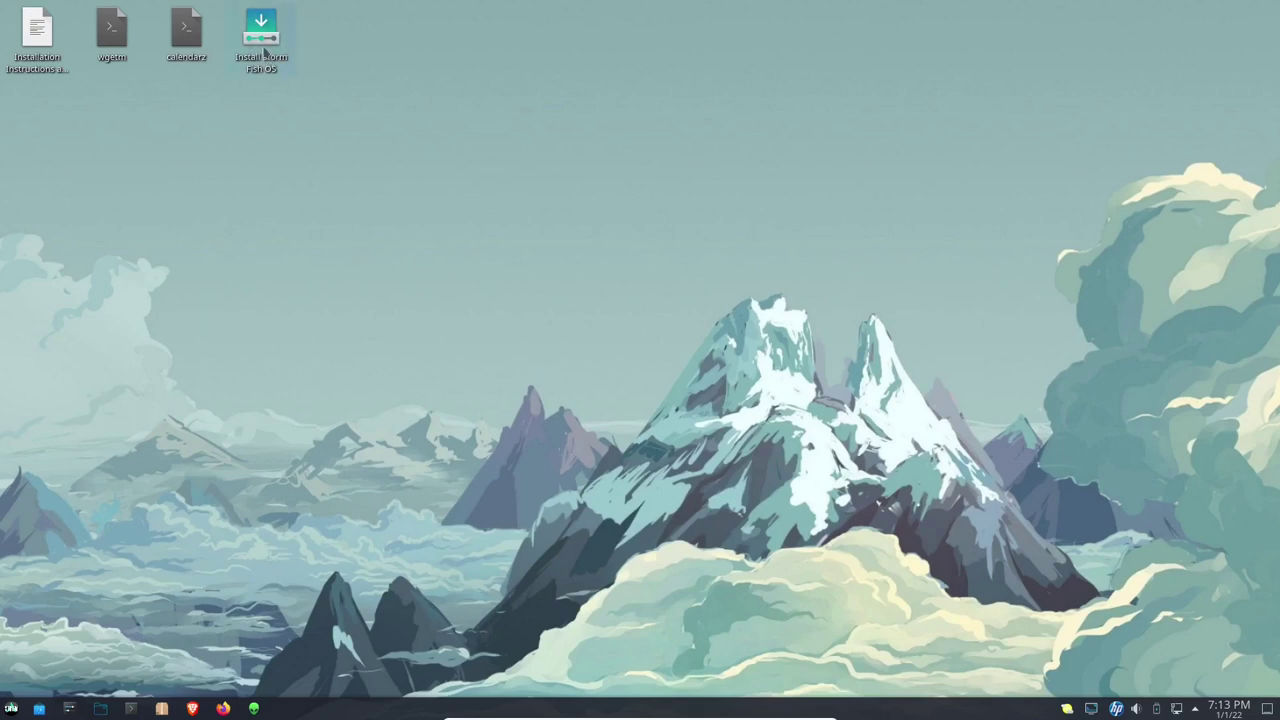
pyautogui.click(256, 710)
pyautogui.click(12, 710)
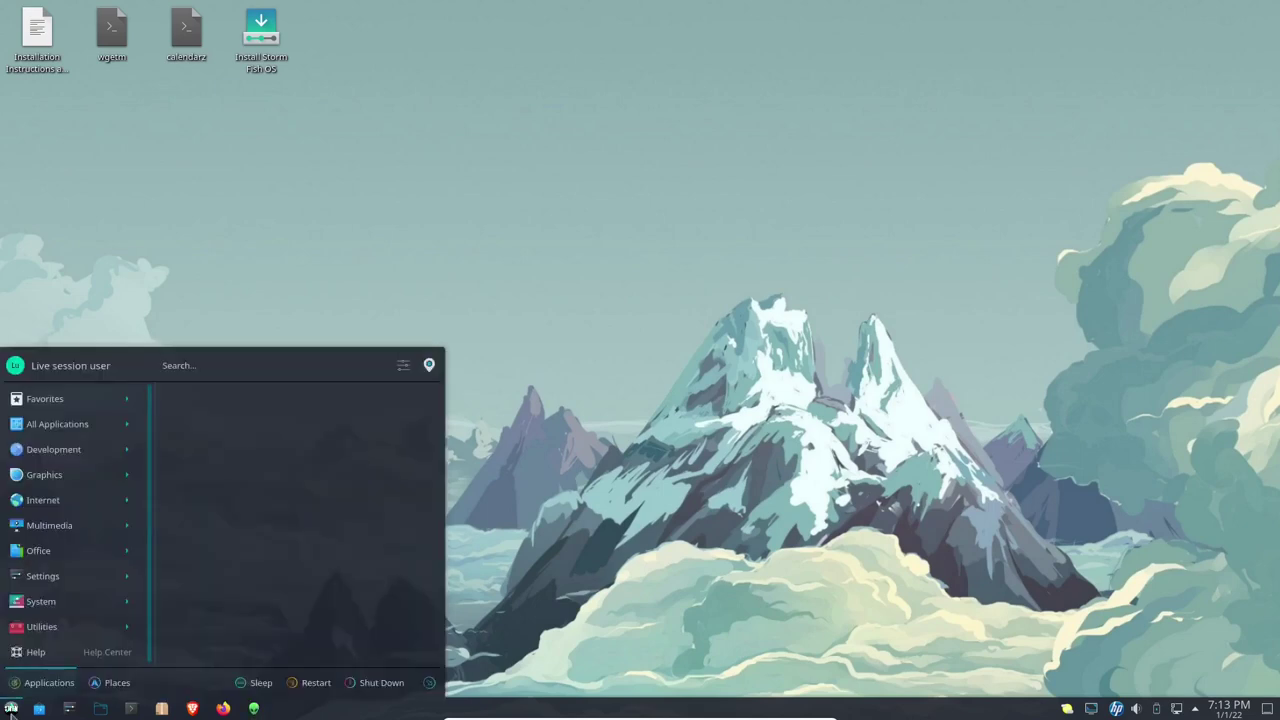
pyautogui.write('insta')
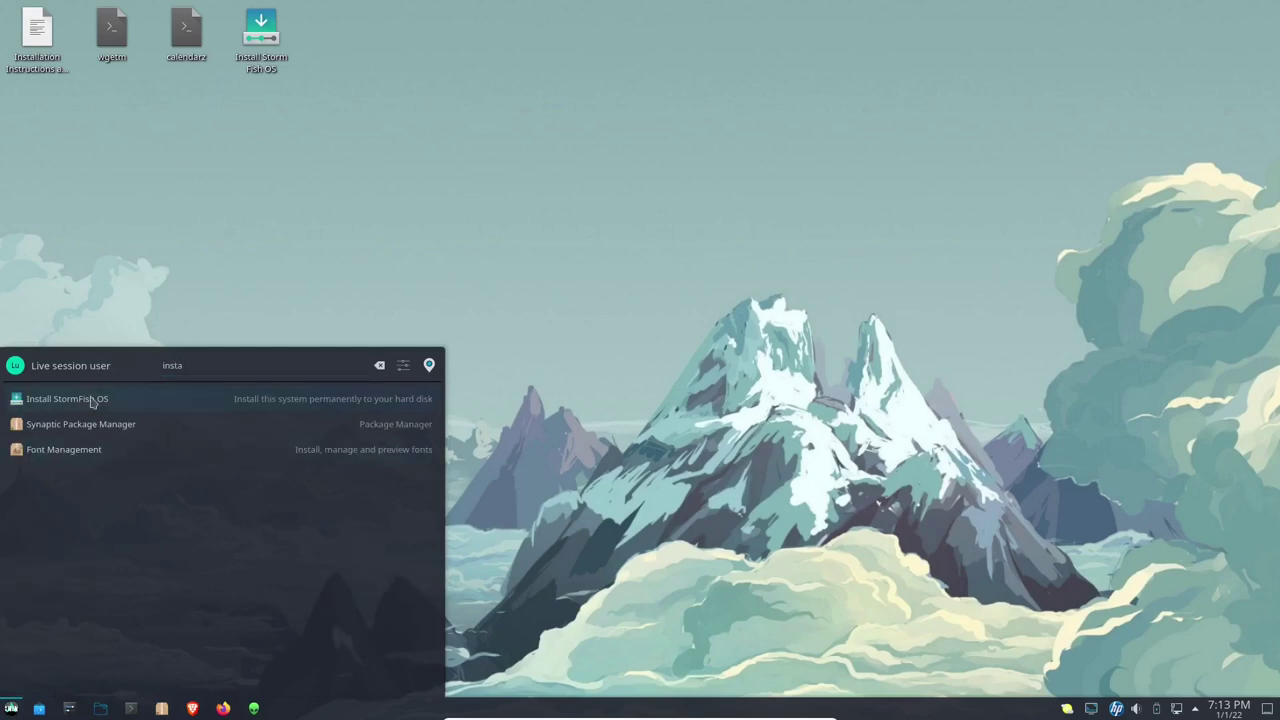
pyautogui.click(16, 710)
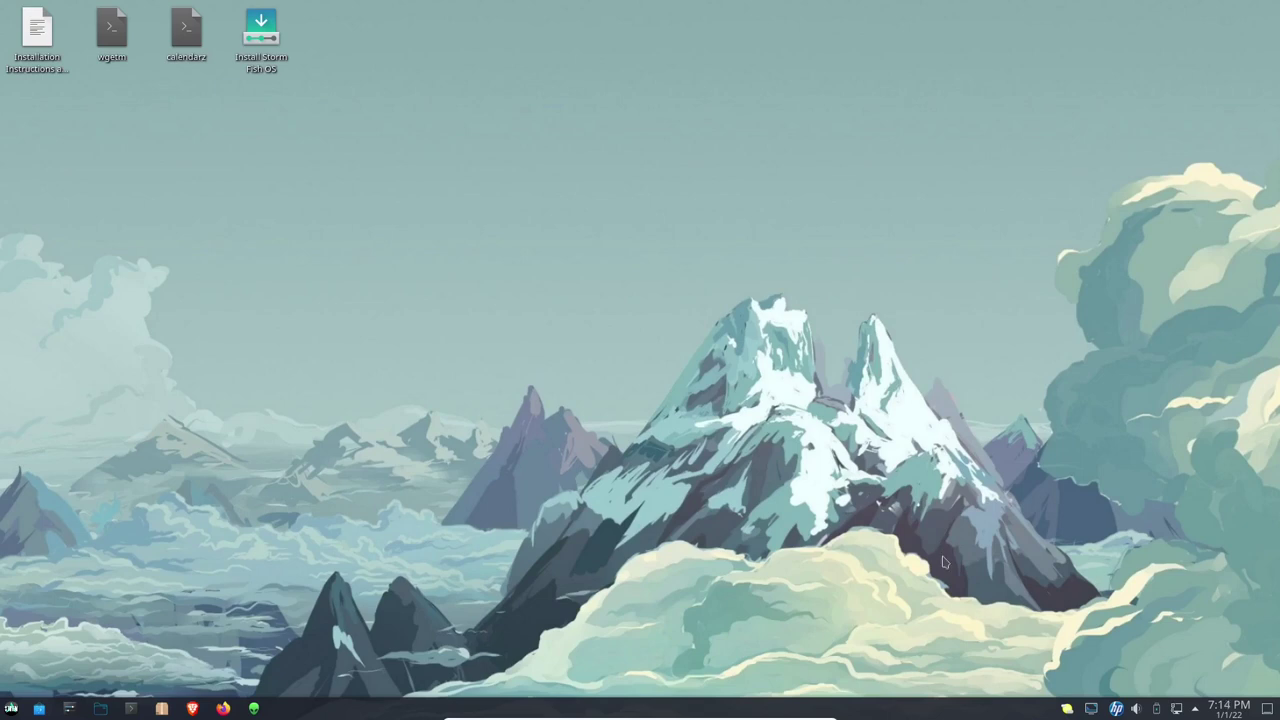
# Launch the installer with English and US keyboard, no updates, third-party software included, and choose Install Now
pyautogui.click(254, 708)
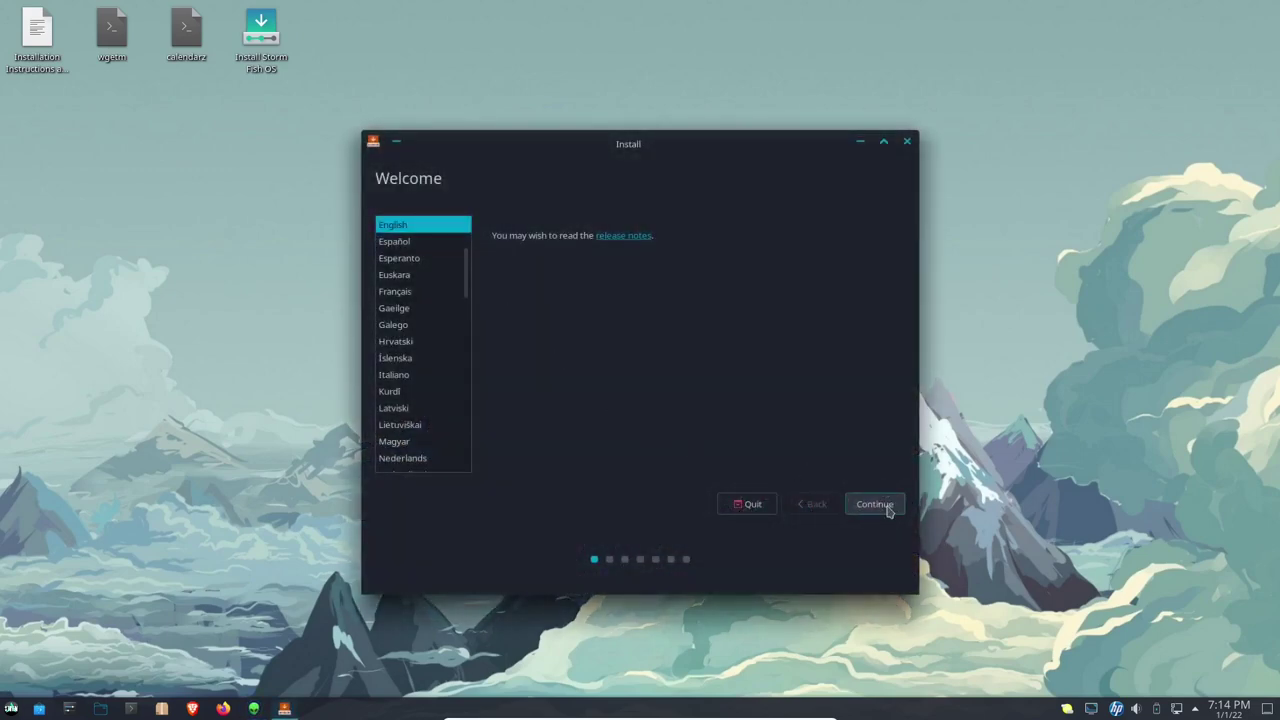
pyautogui.click(893, 506)
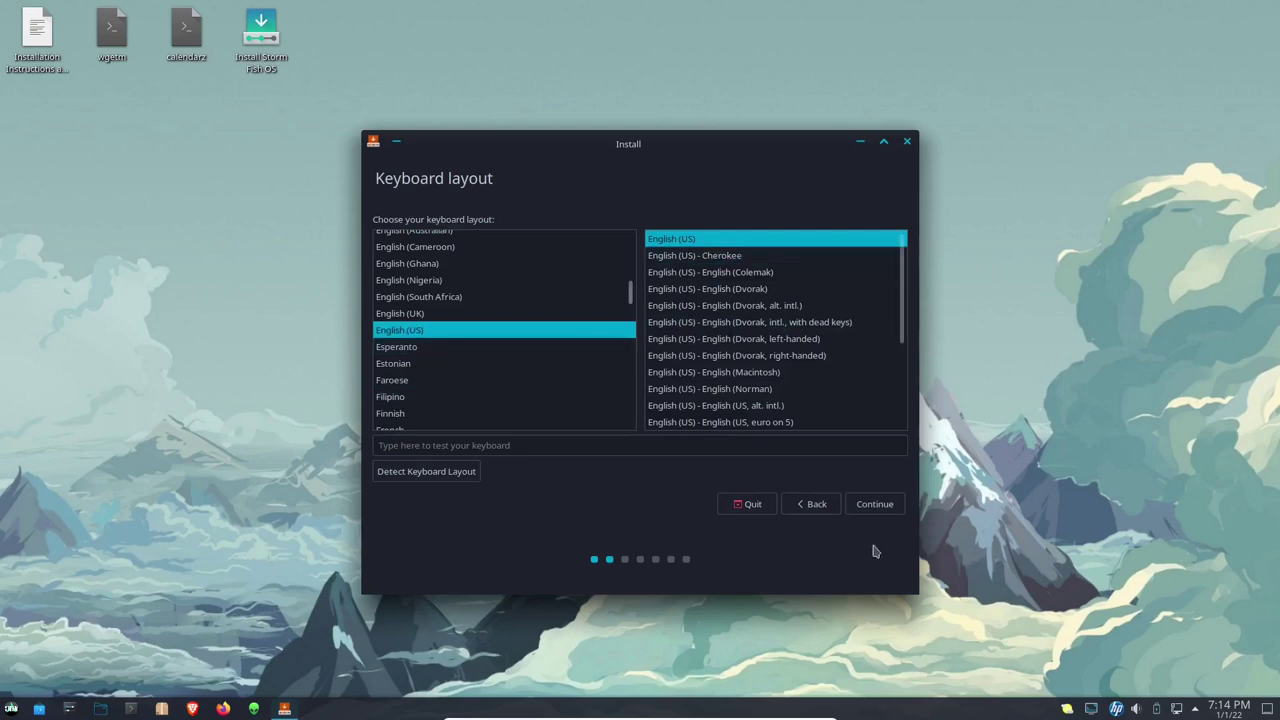
pyautogui.click(874, 506)
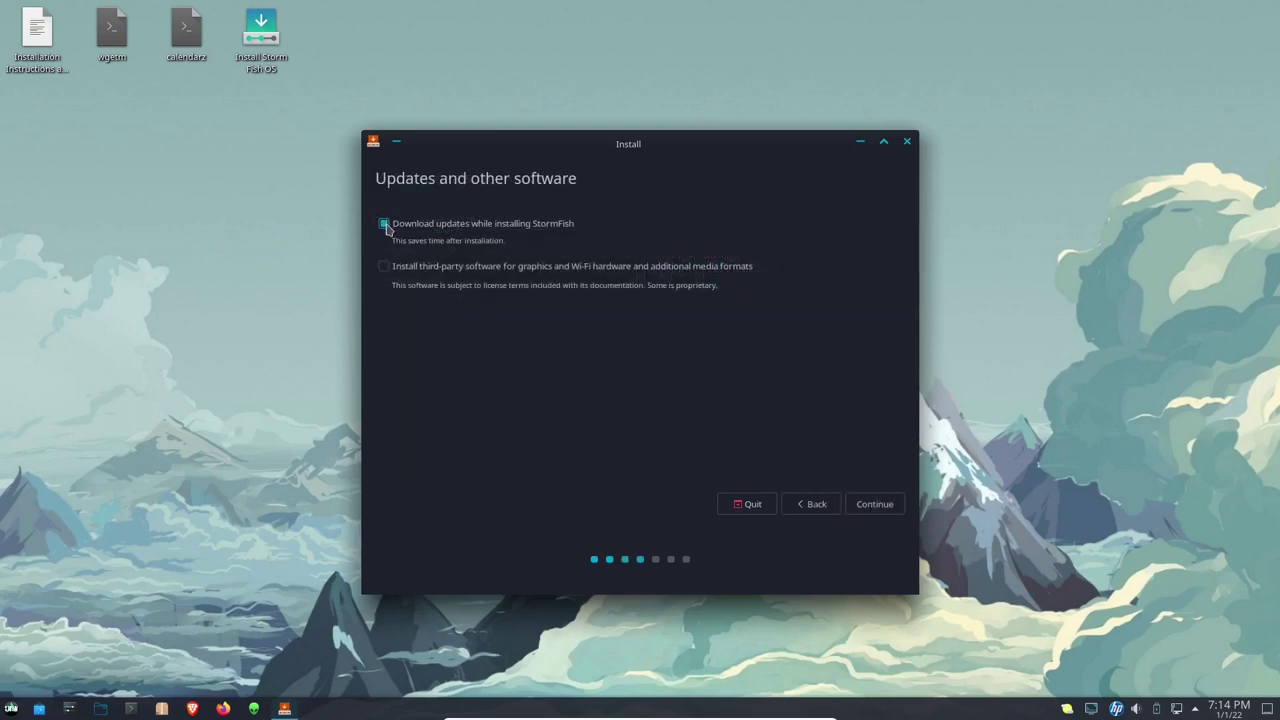
pyautogui.click(385, 224)
pyautogui.click(384, 267)
pyautogui.click(874, 506)
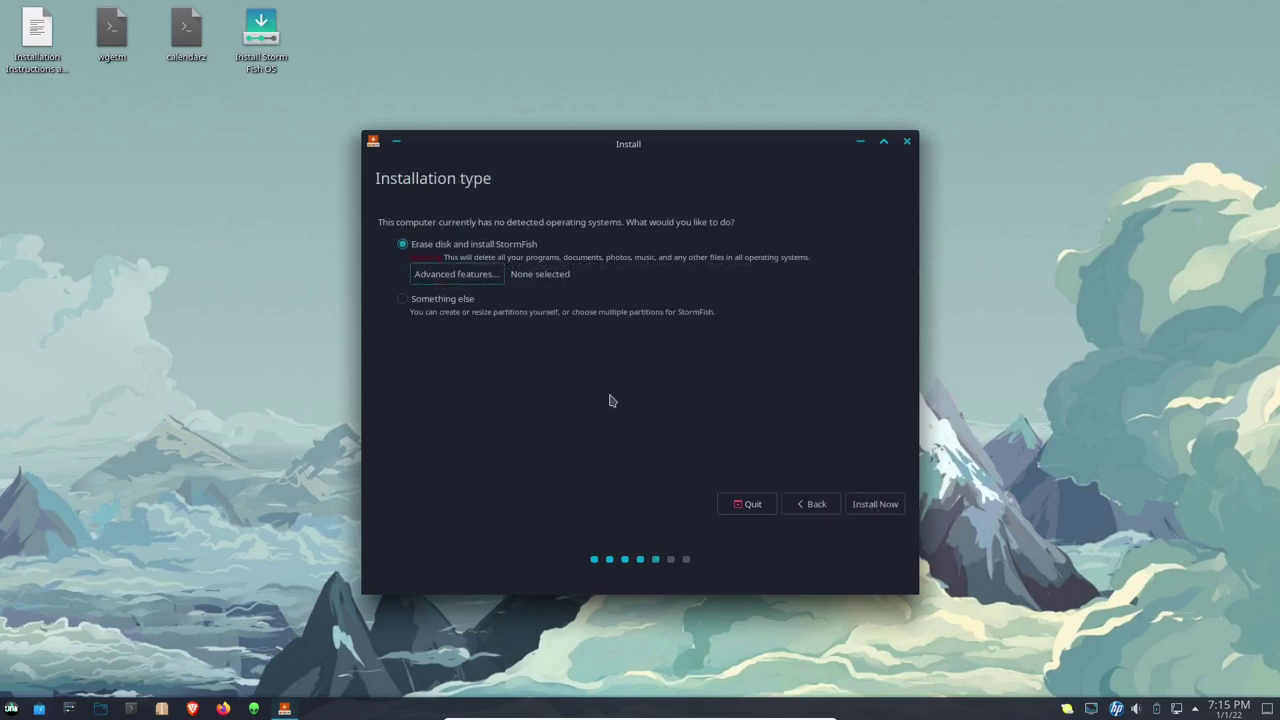
pyautogui.click(872, 507)
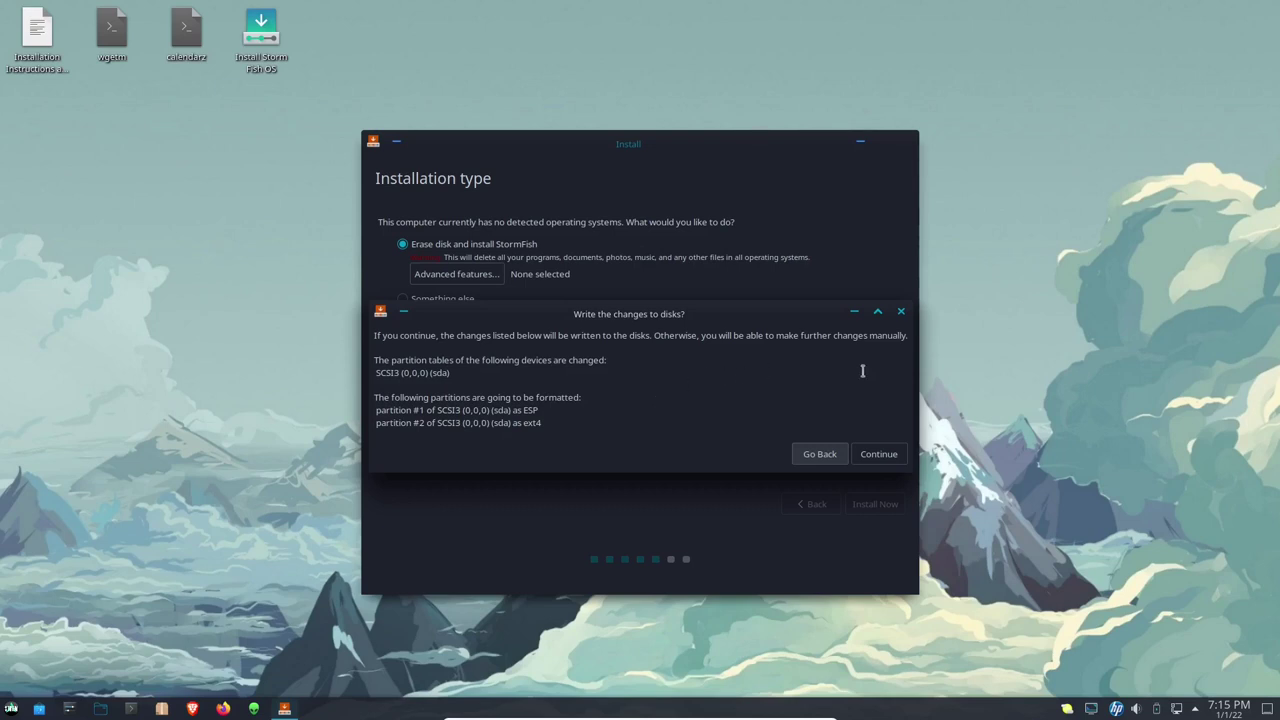
# Confirm the disk changes, accept the location, and enter the user's name and account password to start installing
pyautogui.click(884, 456)
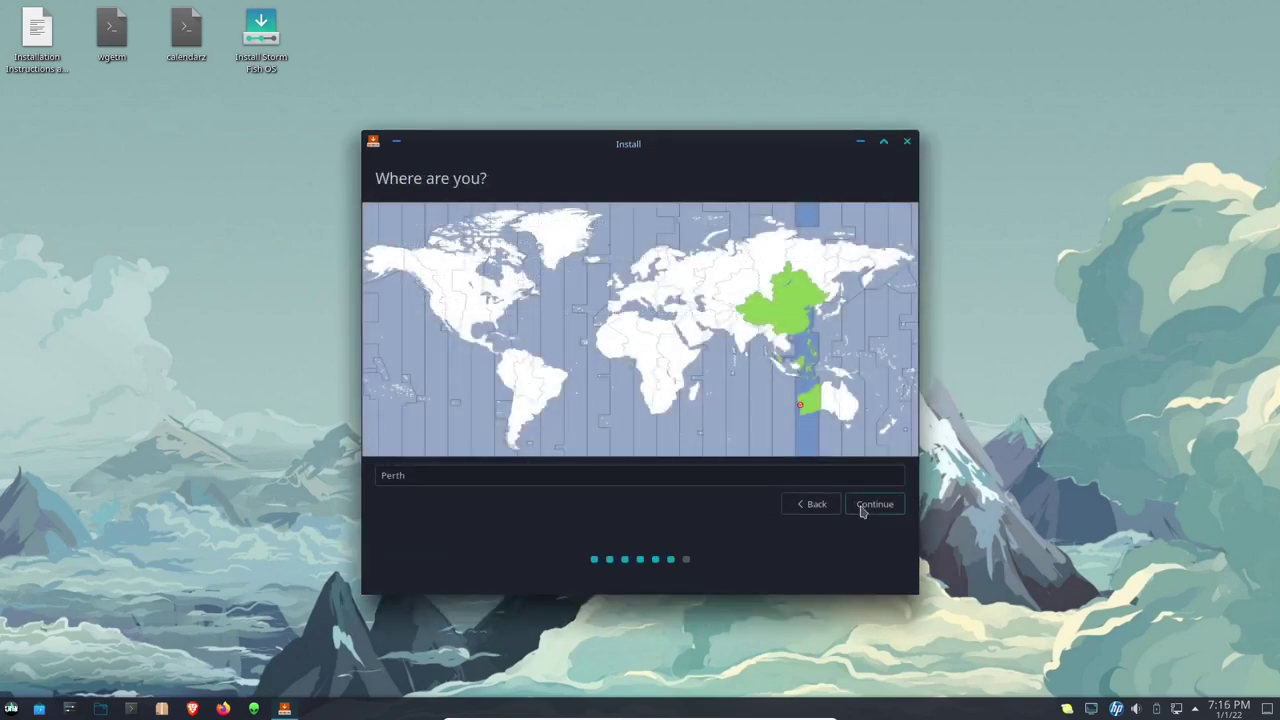
pyautogui.click(870, 505)
pyautogui.write('pctlc')
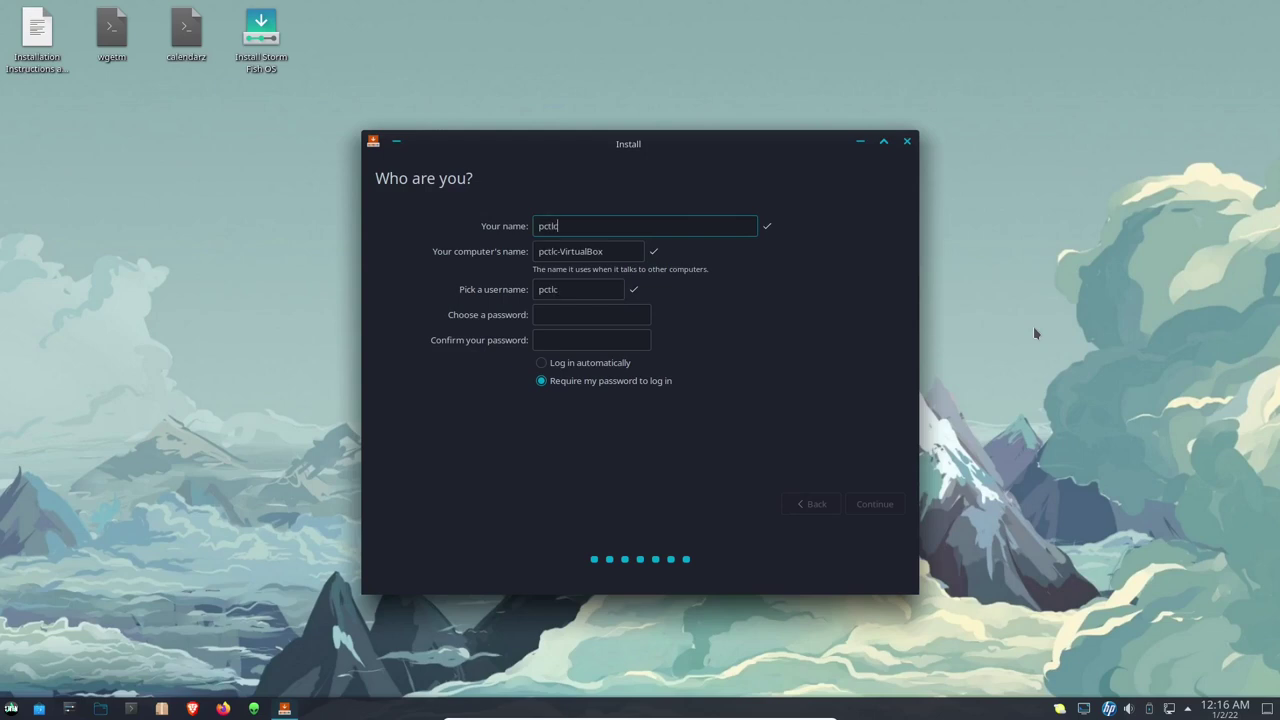
pyautogui.press('Tab')
pyautogui.press('Tab')
pyautogui.write('******')
pyautogui.press('Tab')
pyautogui.write('******')
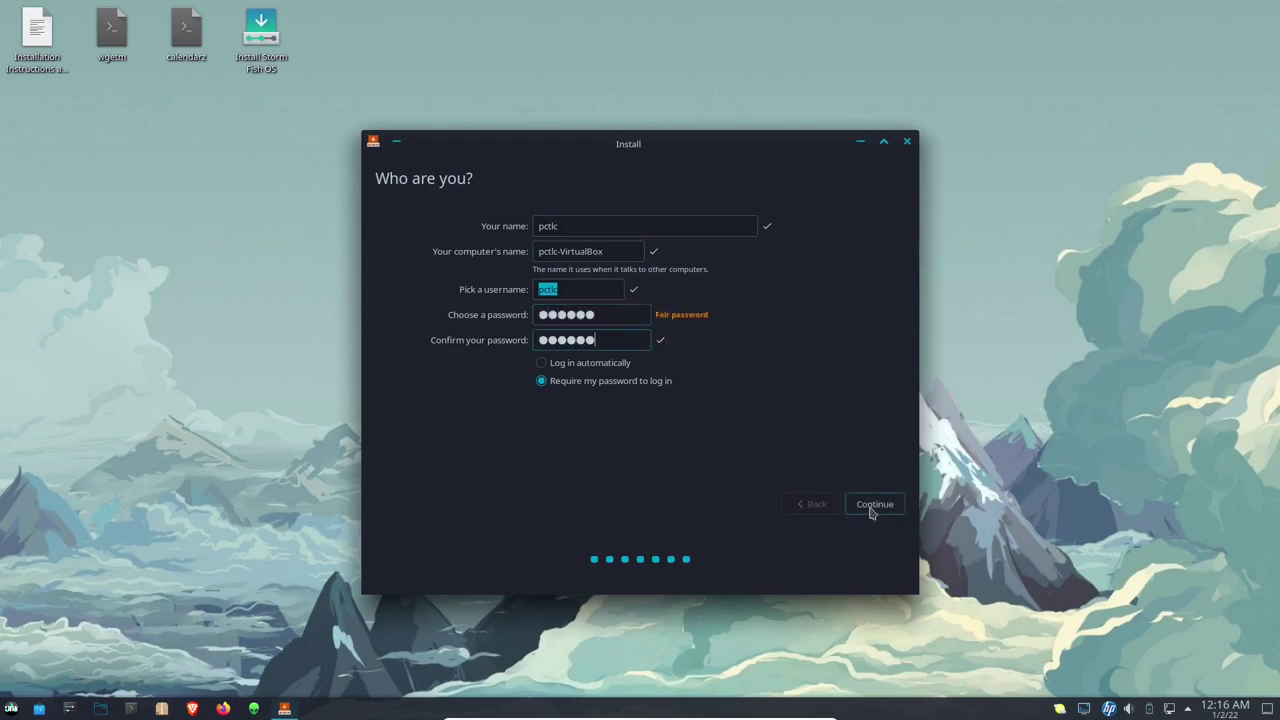
pyautogui.click(873, 505)
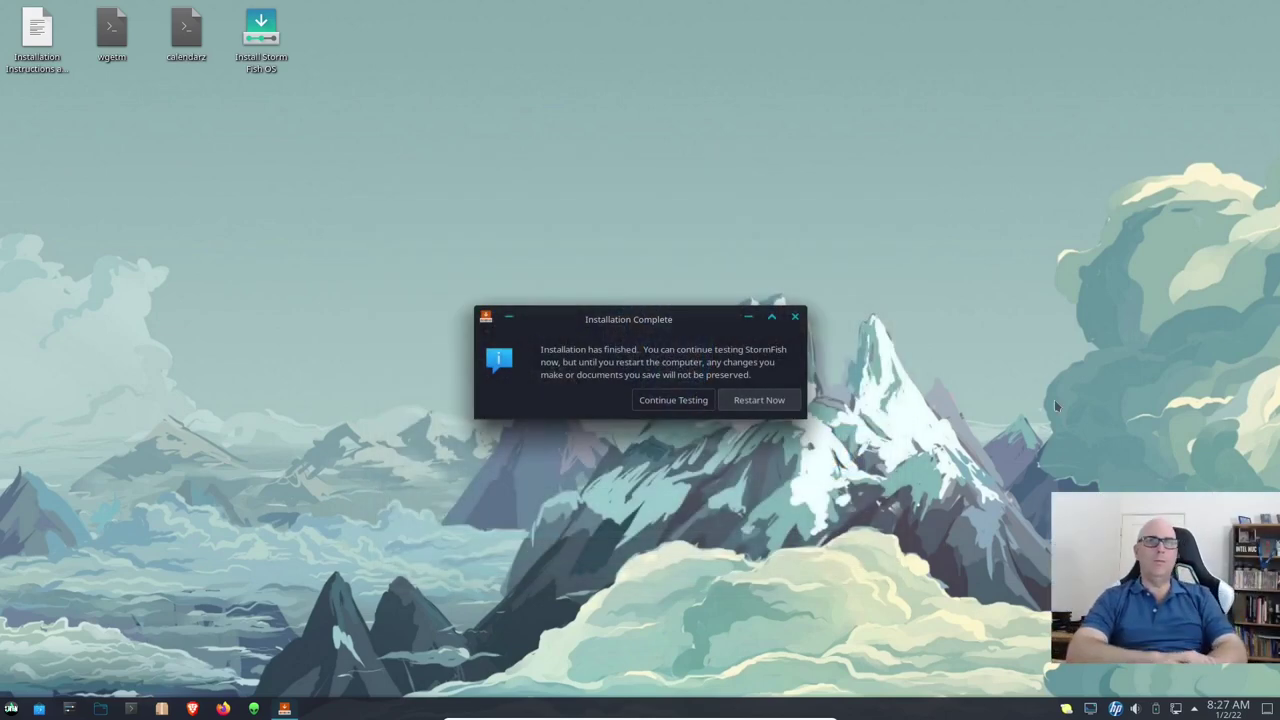
# Choose Continue Testing in the Installation Complete dialog instead of restarting
pyautogui.click(673, 400)
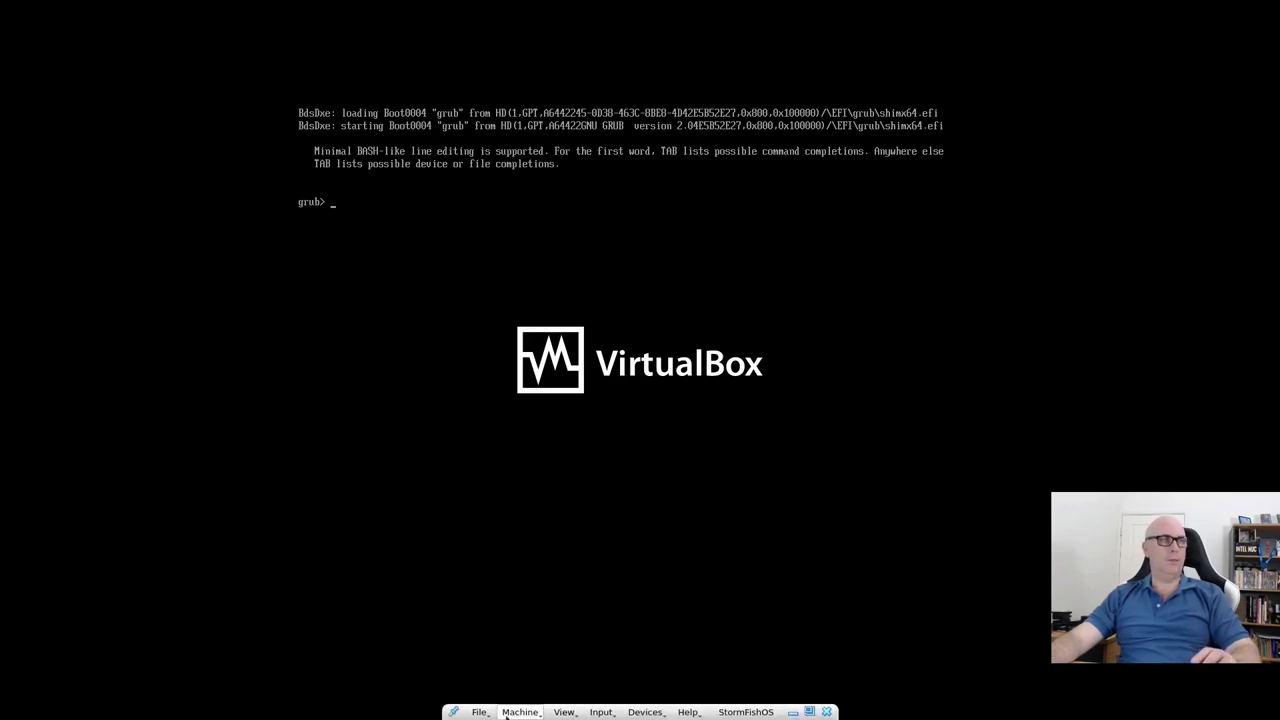
# Power off the VM from the mini toolbar's close options and pick the safe graphics boot entry
pyautogui.click(480, 712)
pyautogui.click(500, 692)
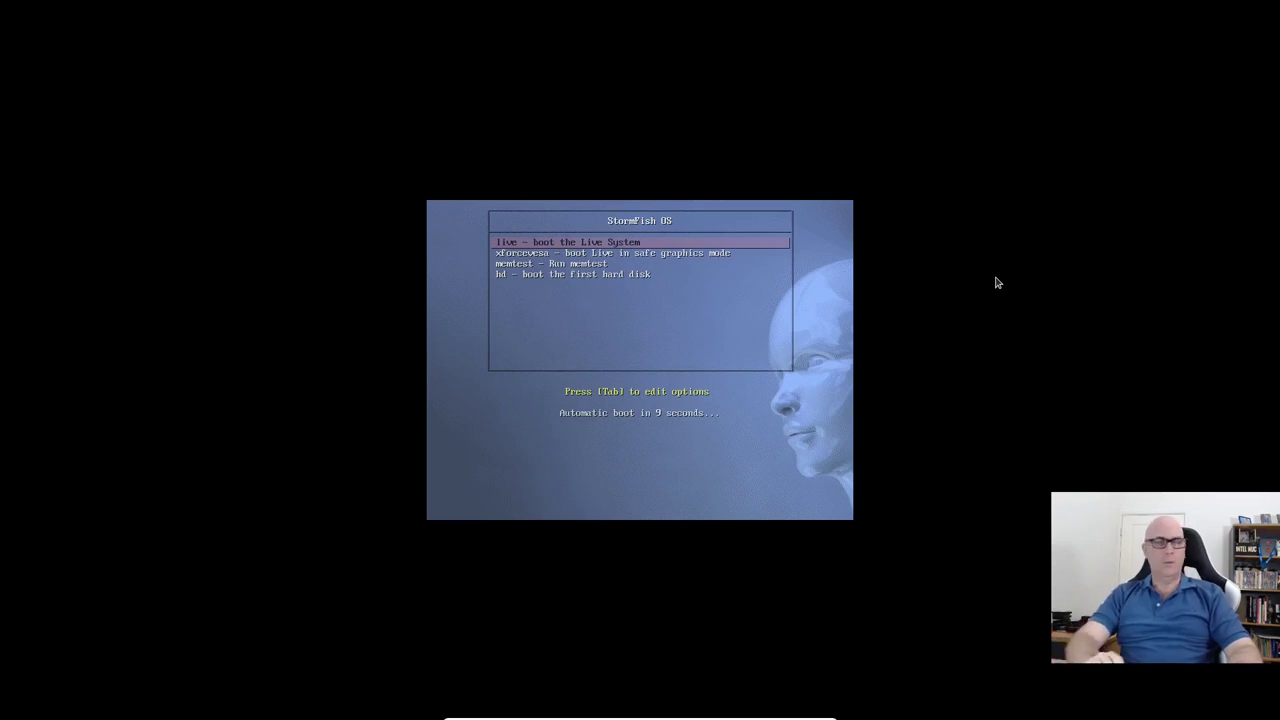
pyautogui.press('Down')
pyautogui.press('Down')
pyautogui.press('Down')
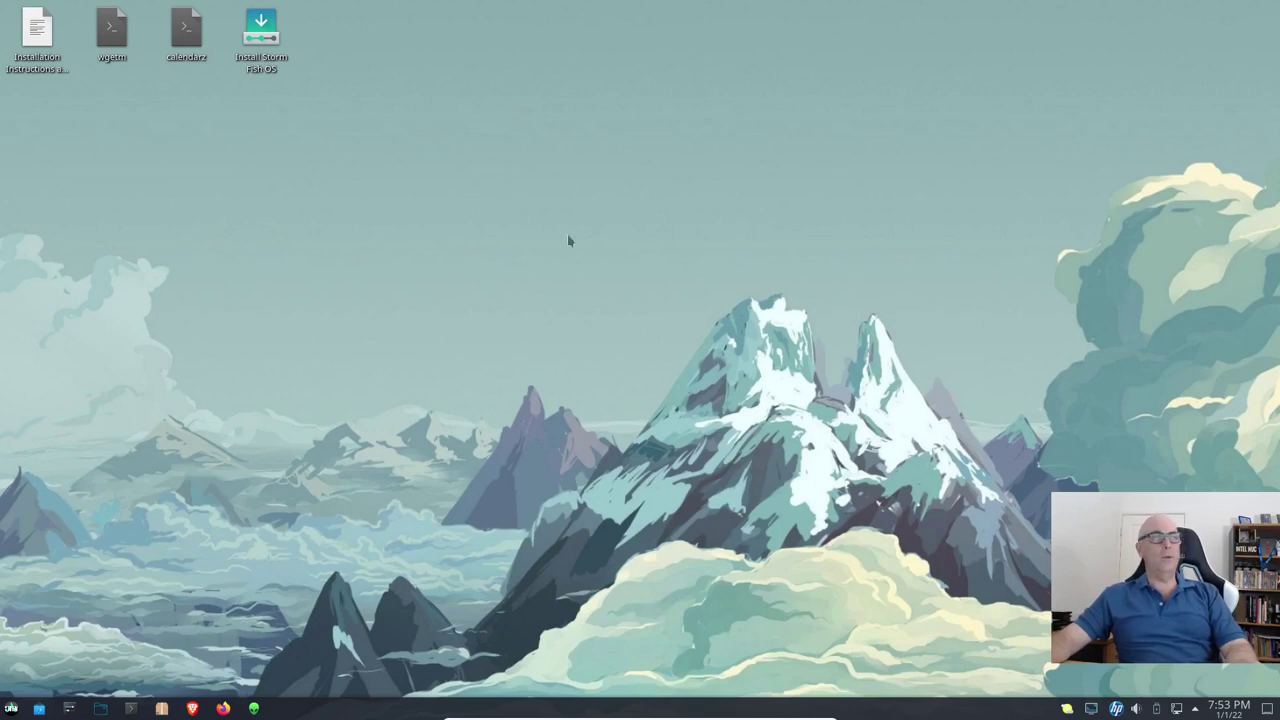
# Launch the Install StormFish OS icon and bring the installer window to the front
pyautogui.click(261, 33)
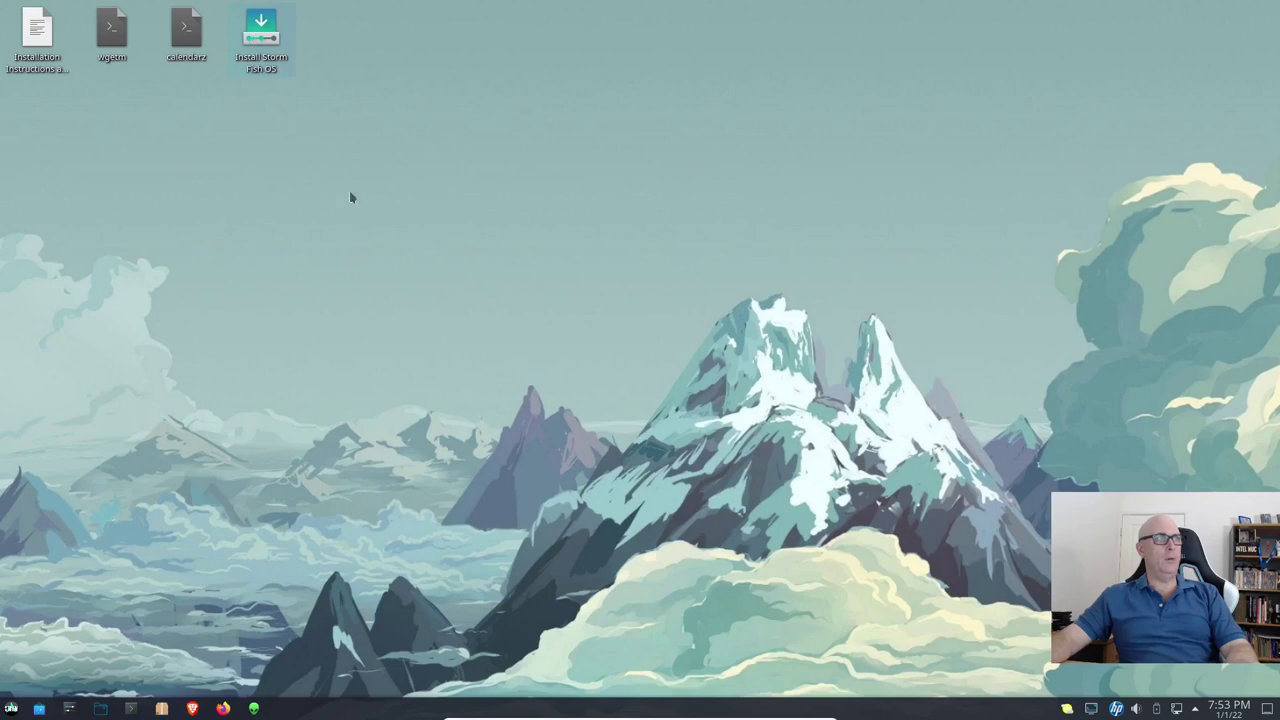
pyautogui.doubleClick(256, 40)
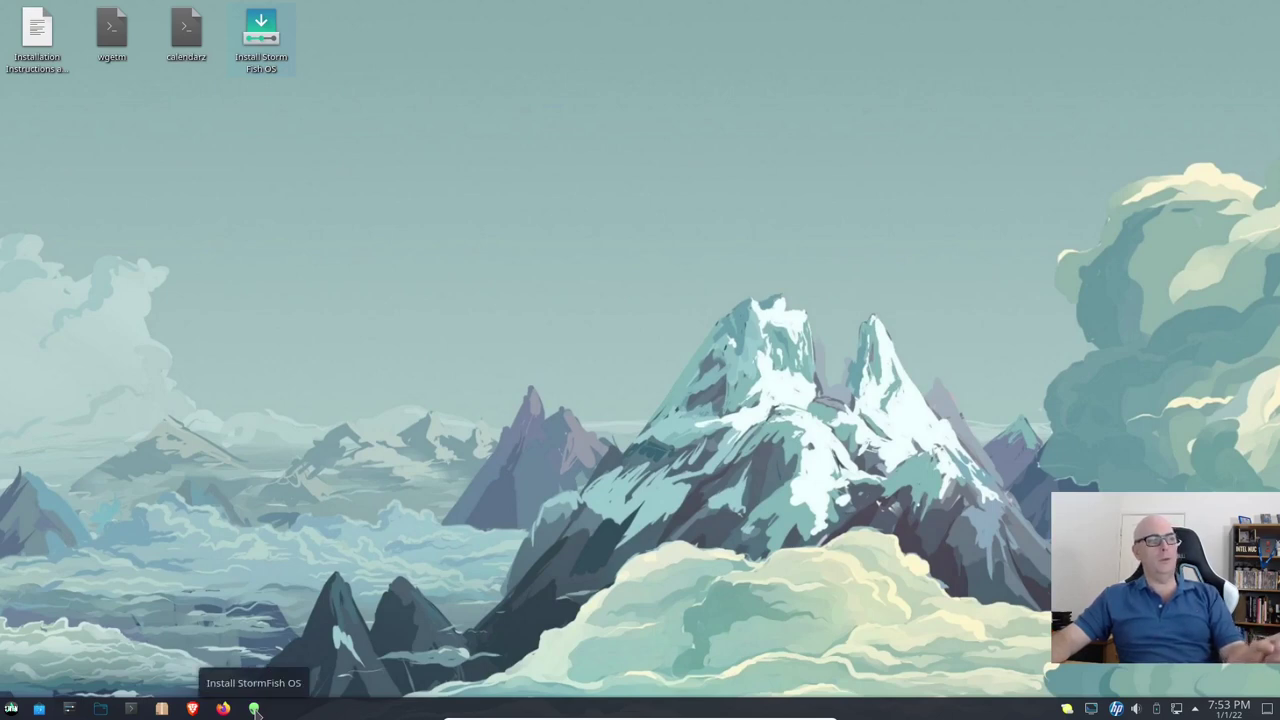
pyautogui.click(255, 708)
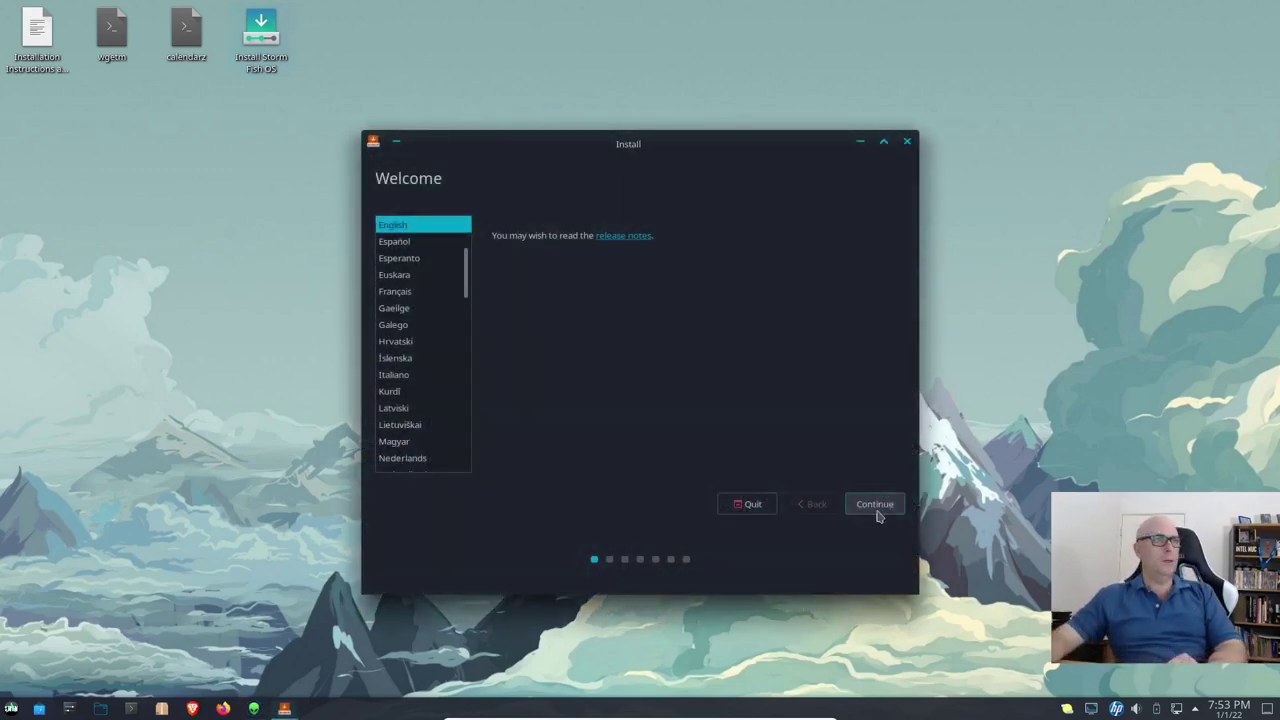
# Accept English and the default keyboard layout, and include third-party software
pyautogui.click(876, 507)
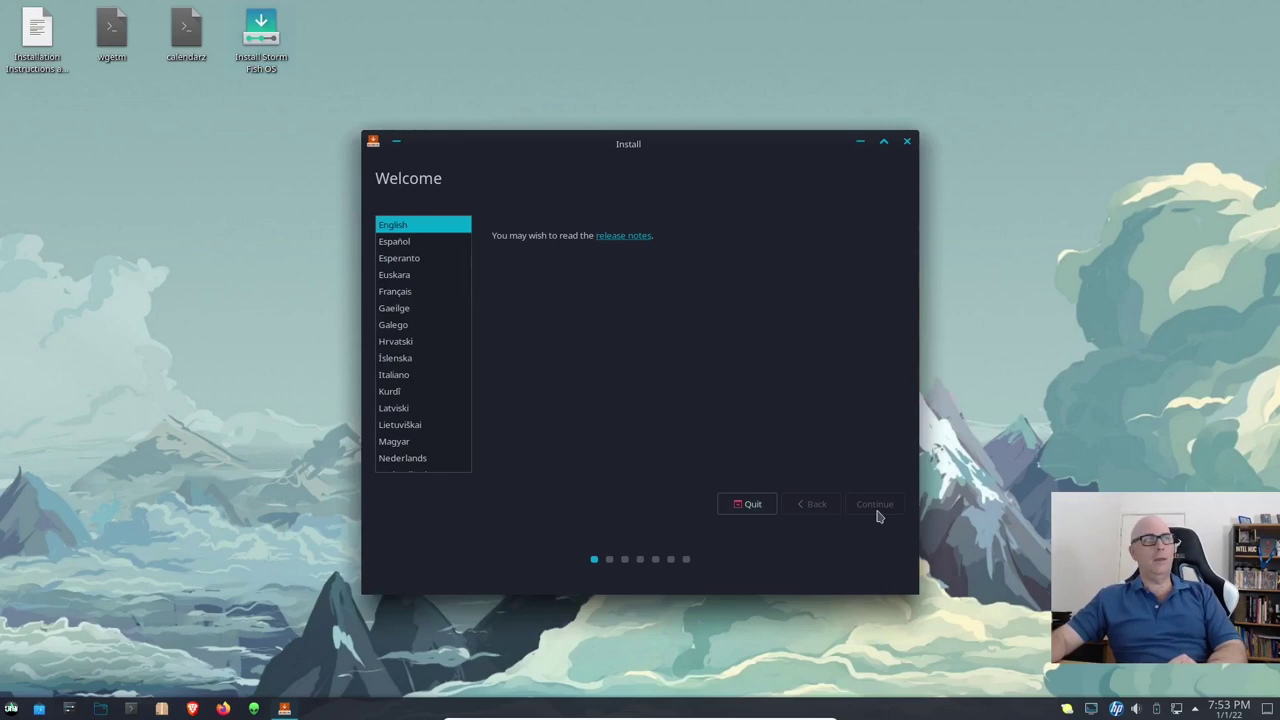
pyautogui.click(880, 505)
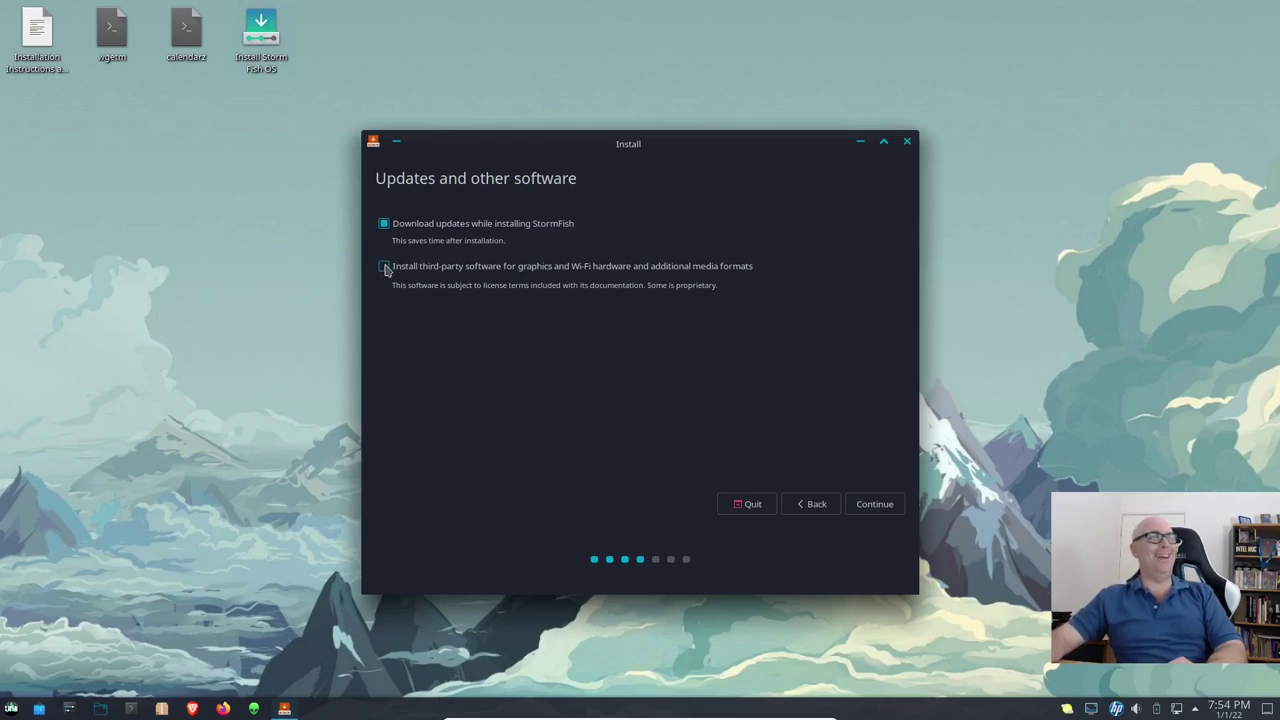
pyautogui.click(384, 267)
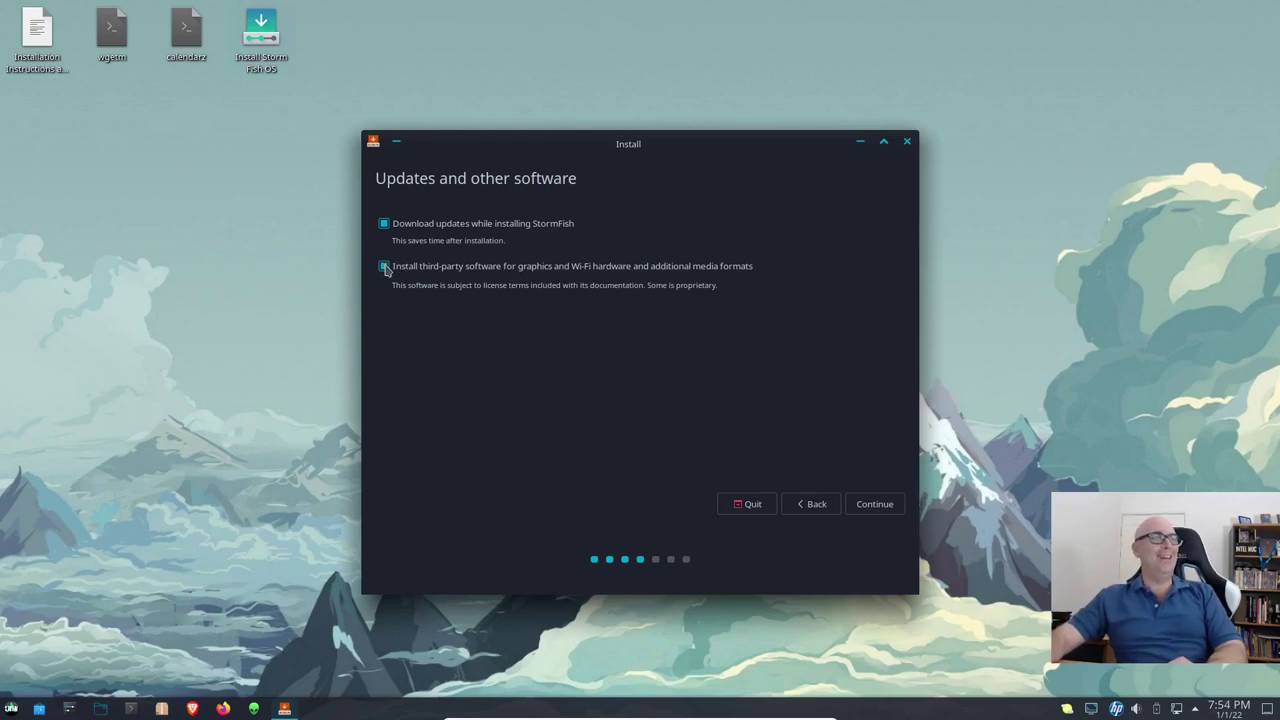
pyautogui.click(872, 509)
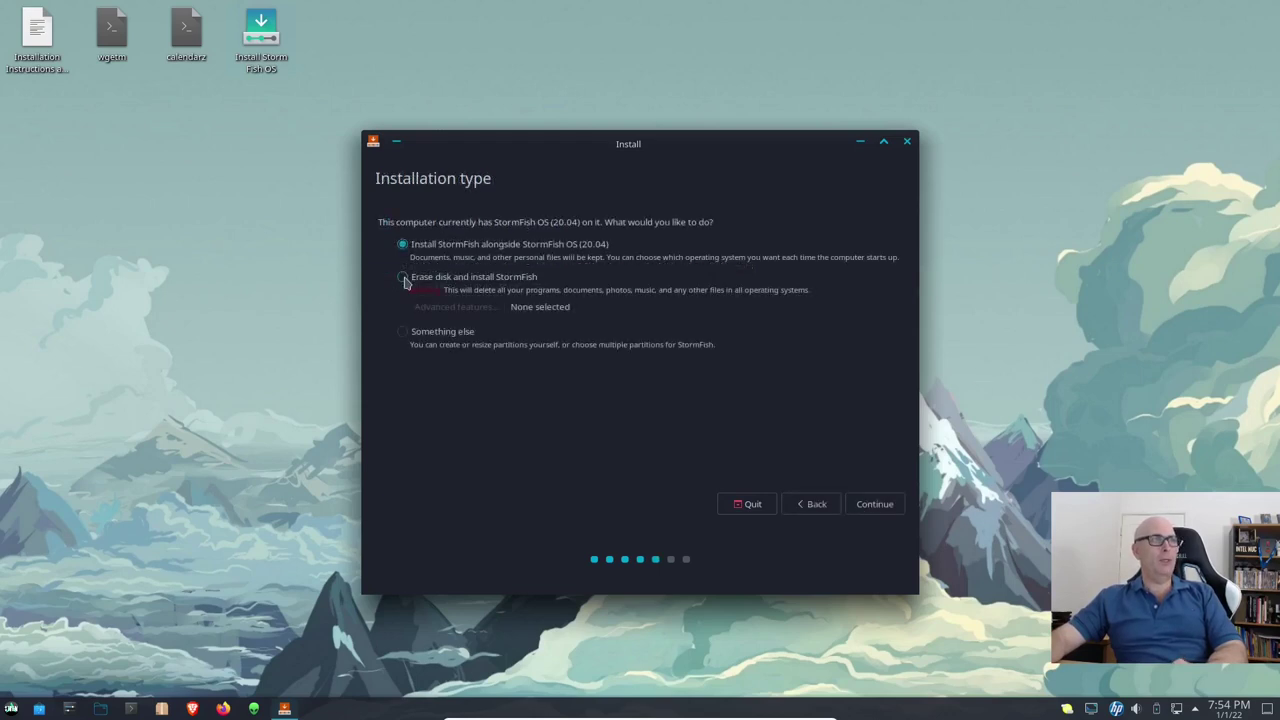
# Choose Erase disk, confirm writing the partitions, and keep Perth as the time zone
pyautogui.click(404, 280)
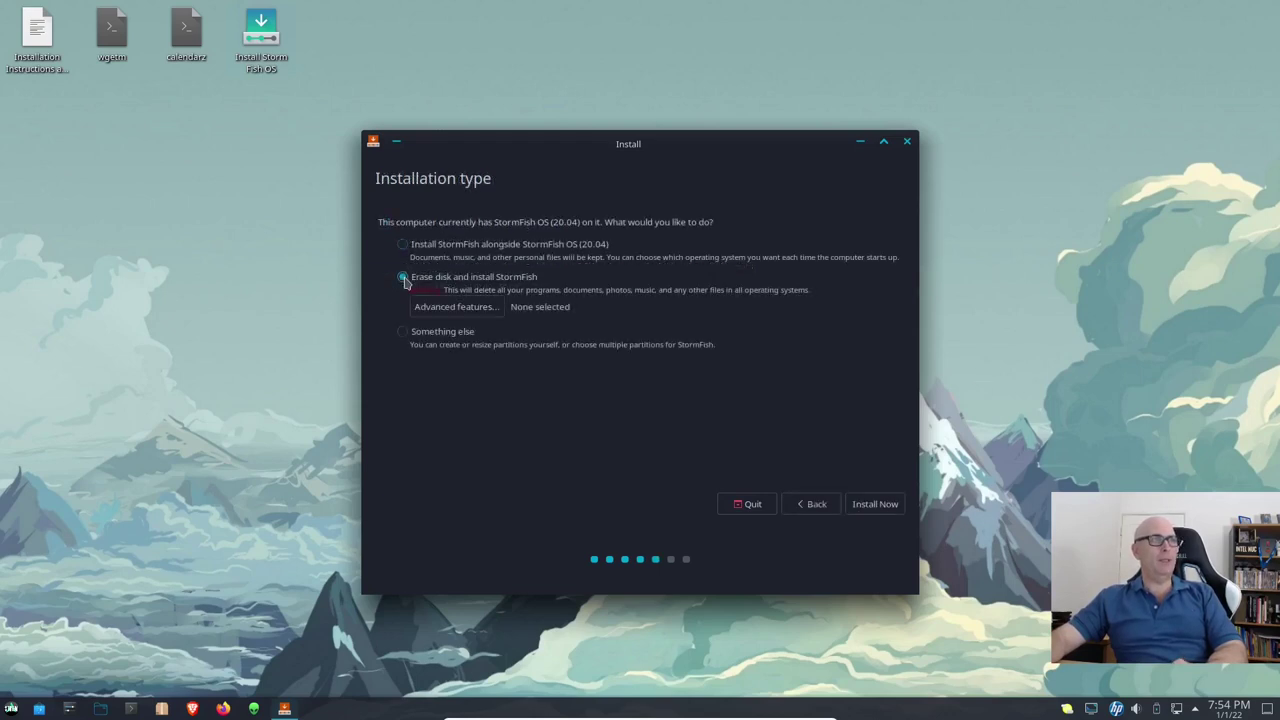
pyautogui.click(891, 508)
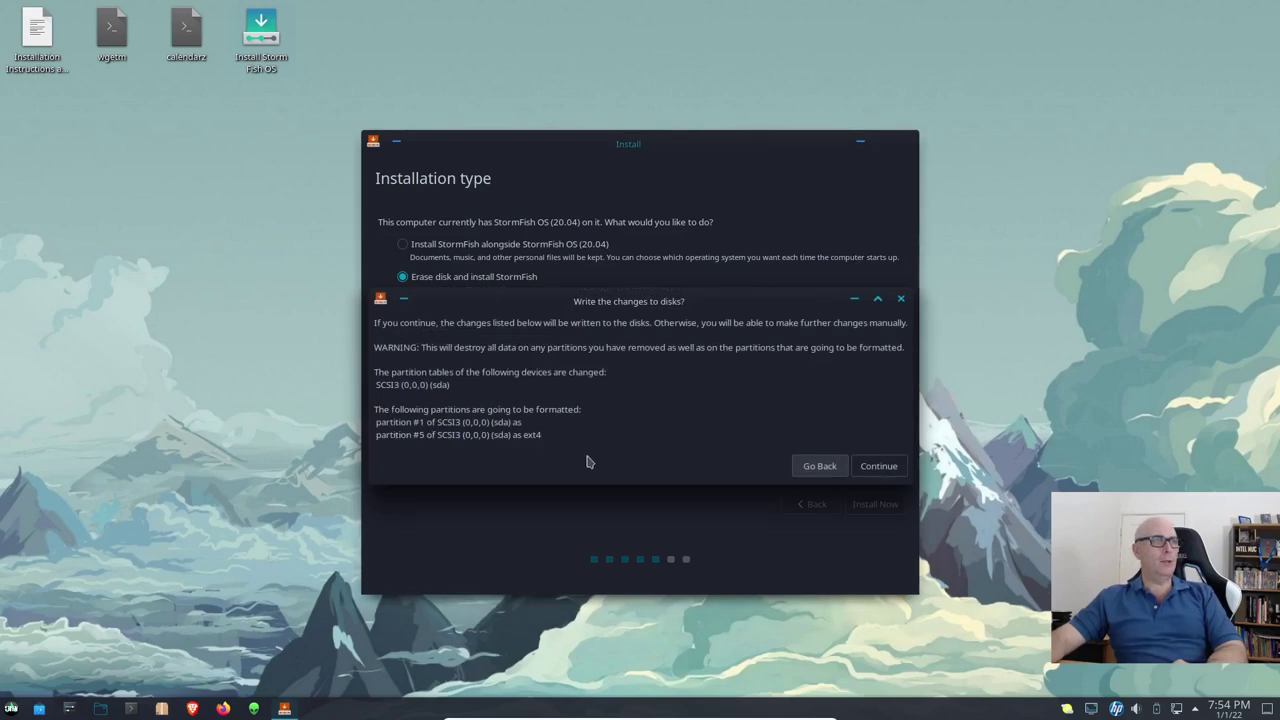
pyautogui.click(876, 466)
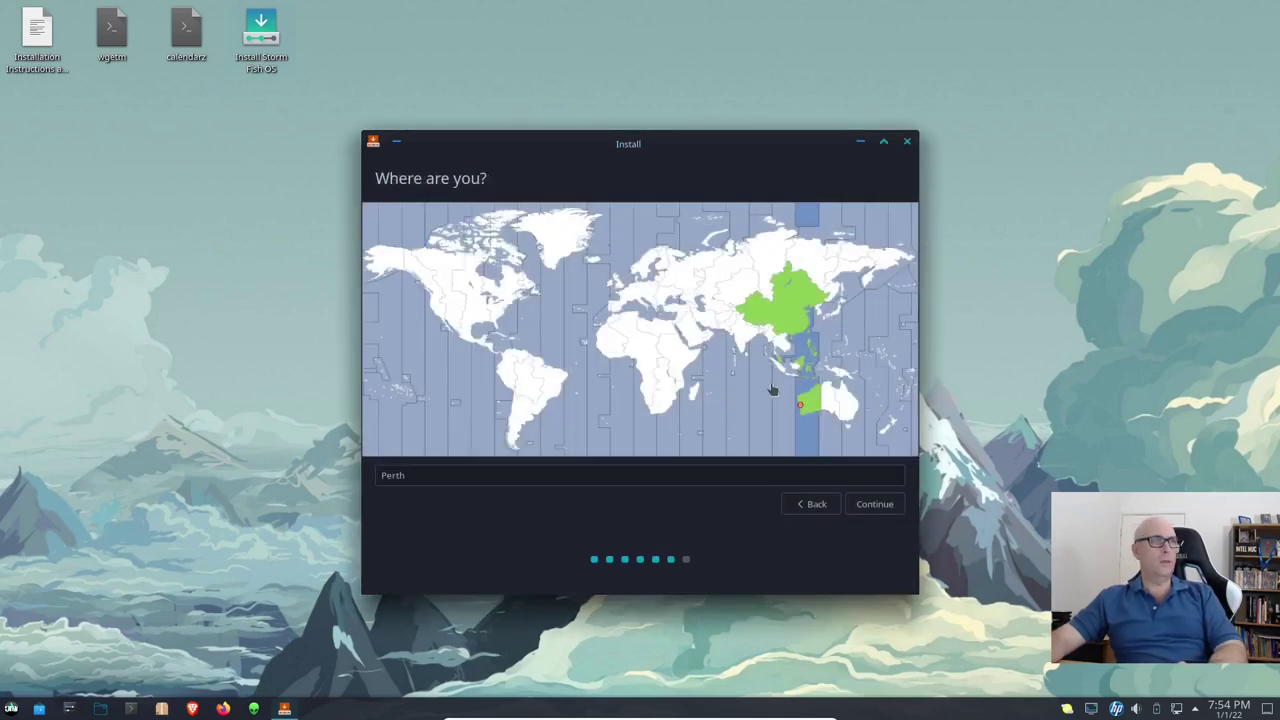
pyautogui.click(873, 507)
# Enter and confirm the account password, then continue the installation
pyautogui.press('Tab')
pyautogui.press('Tab')
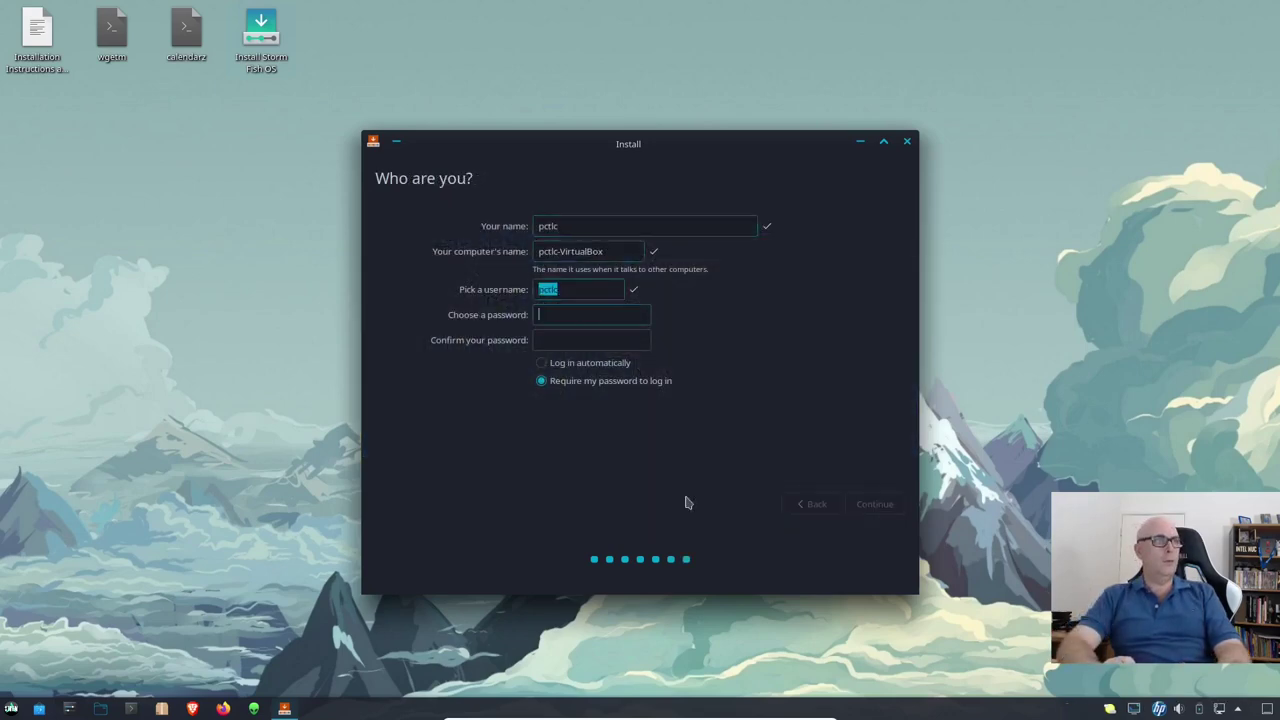
pyautogui.write('******')
pyautogui.press('Tab')
pyautogui.write('******')
pyautogui.click(870, 506)
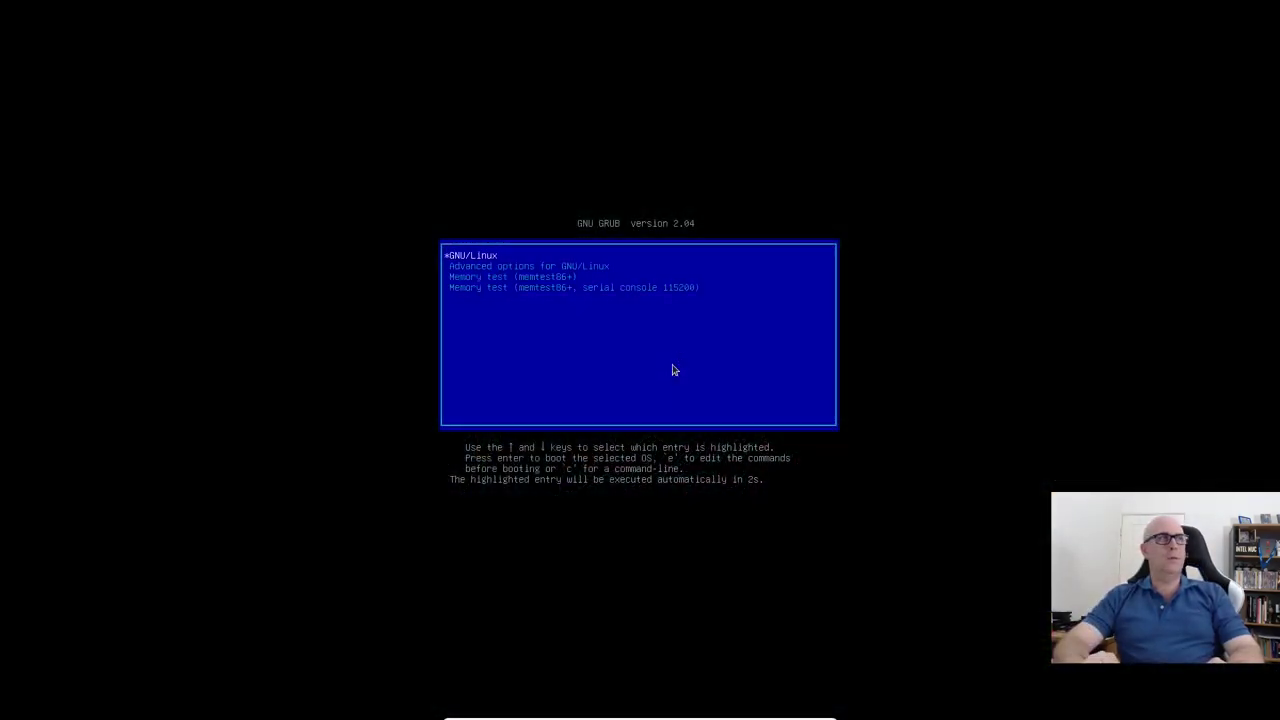
# Boot the default GNU/Linux GRUB entry and sign in with the account password
pyautogui.press('Down')
pyautogui.press('Down')
pyautogui.press('Up')
pyautogui.press('Up')
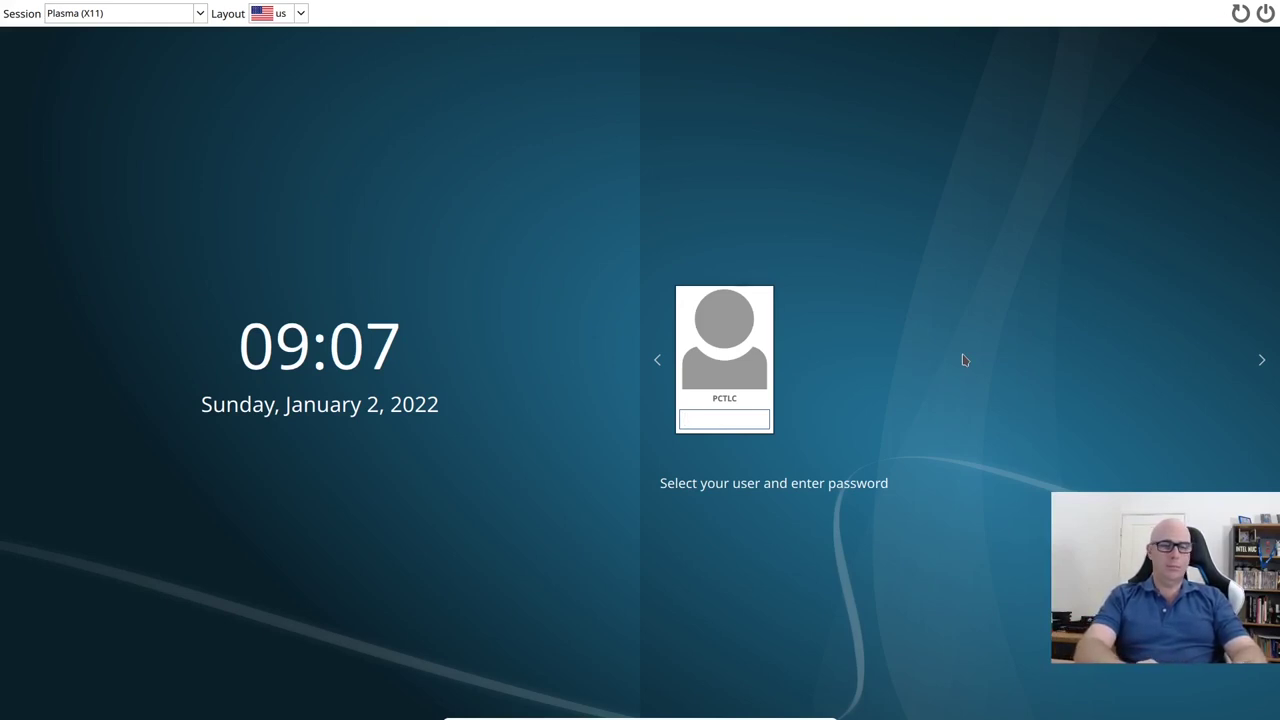
pyautogui.write('******')
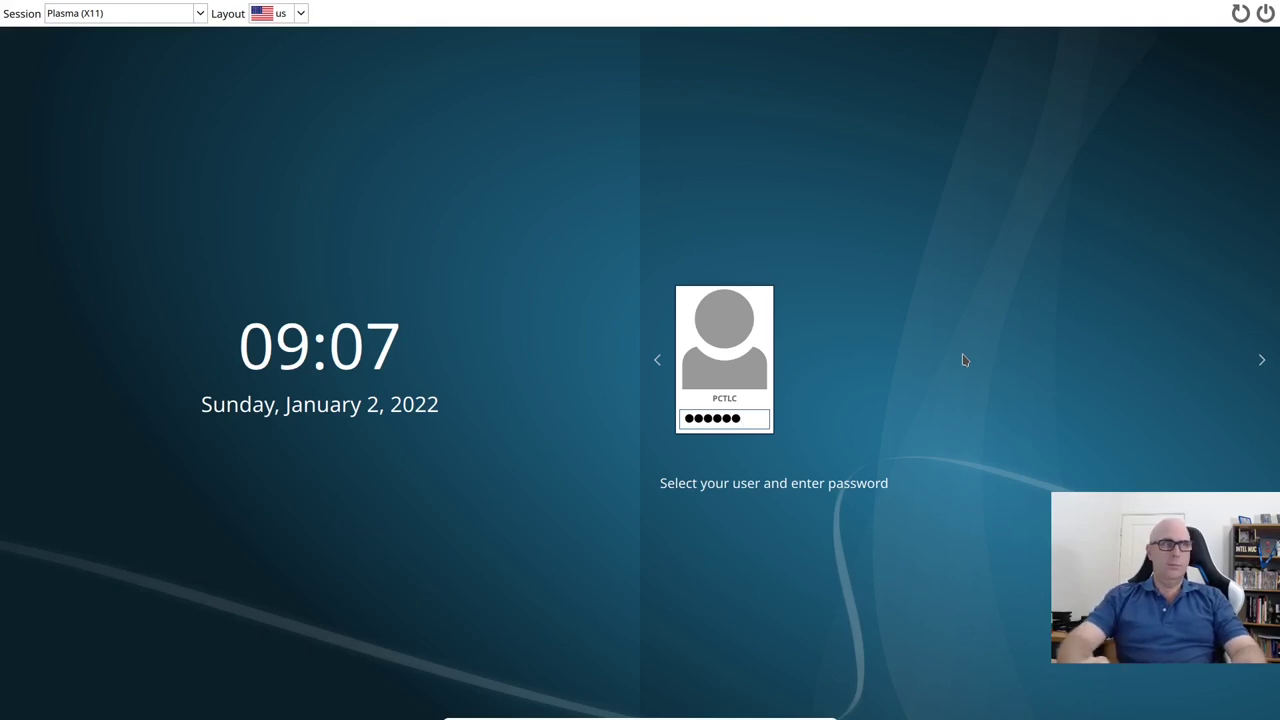
pyautogui.press('Return')
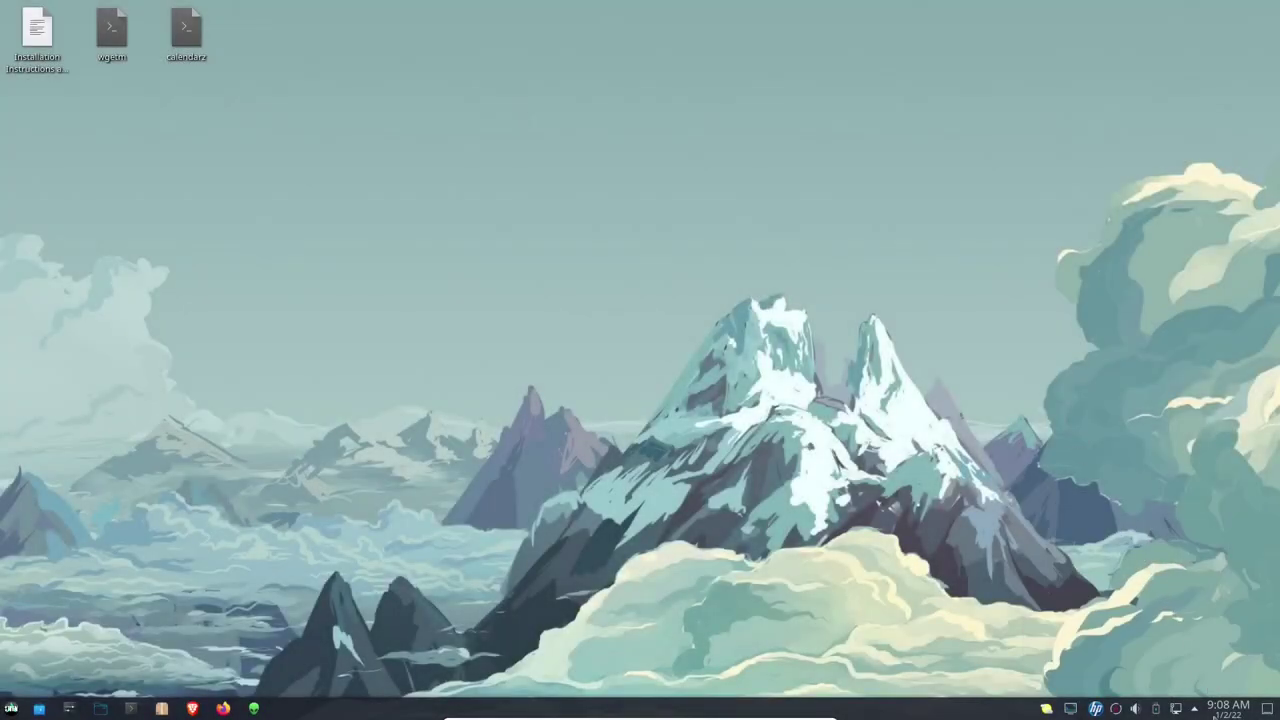
# Open Discover, browse Installed, Settings and About, then view the 1.5 GiB of updates
pyautogui.click(1117, 712)
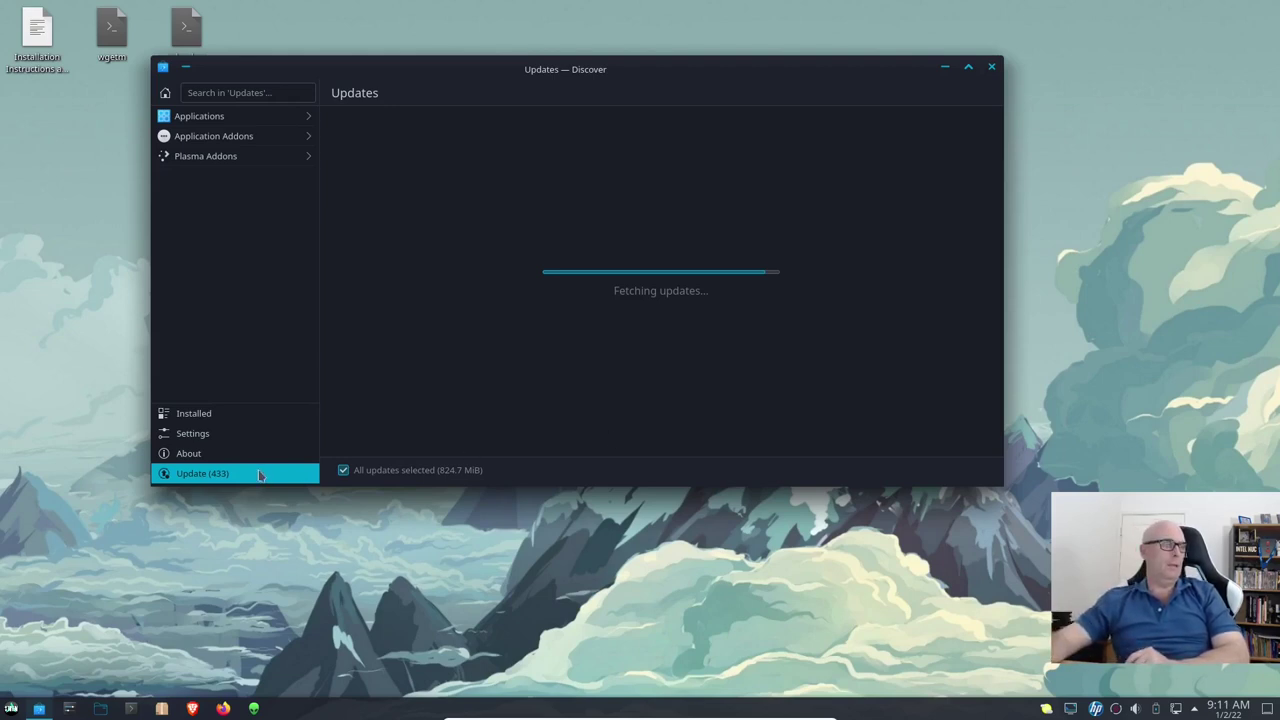
pyautogui.click(194, 414)
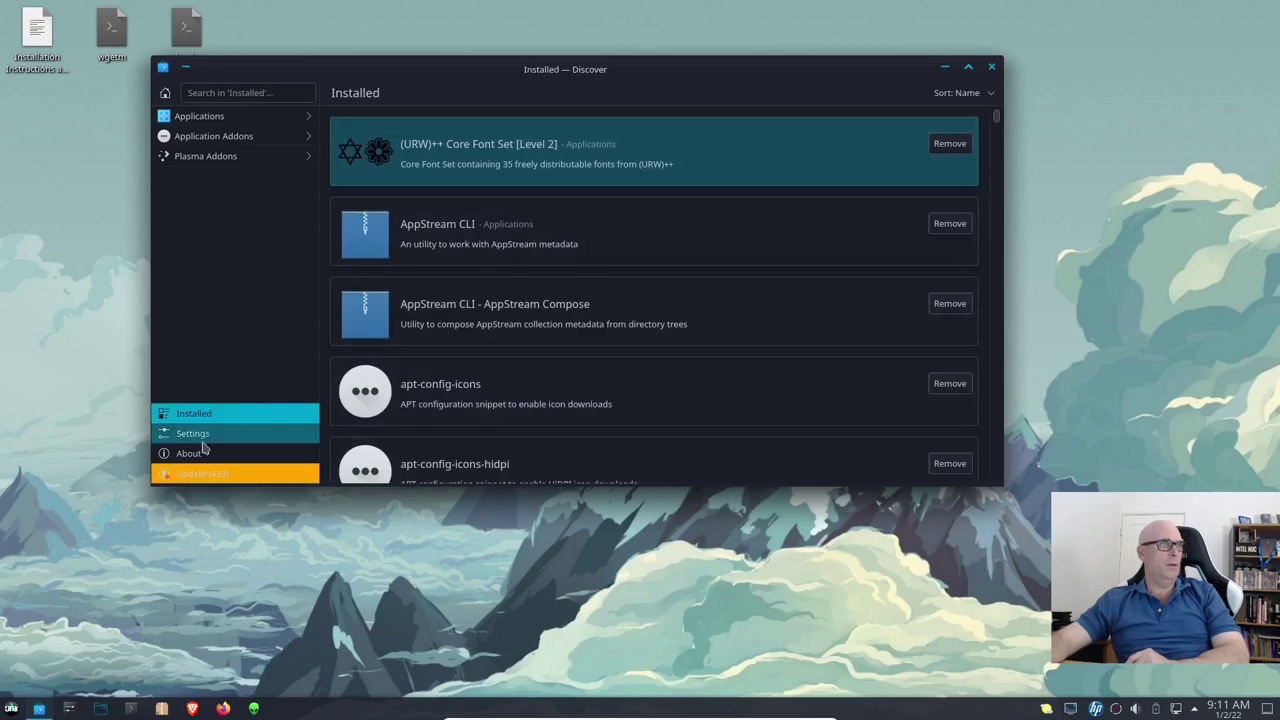
pyautogui.click(200, 438)
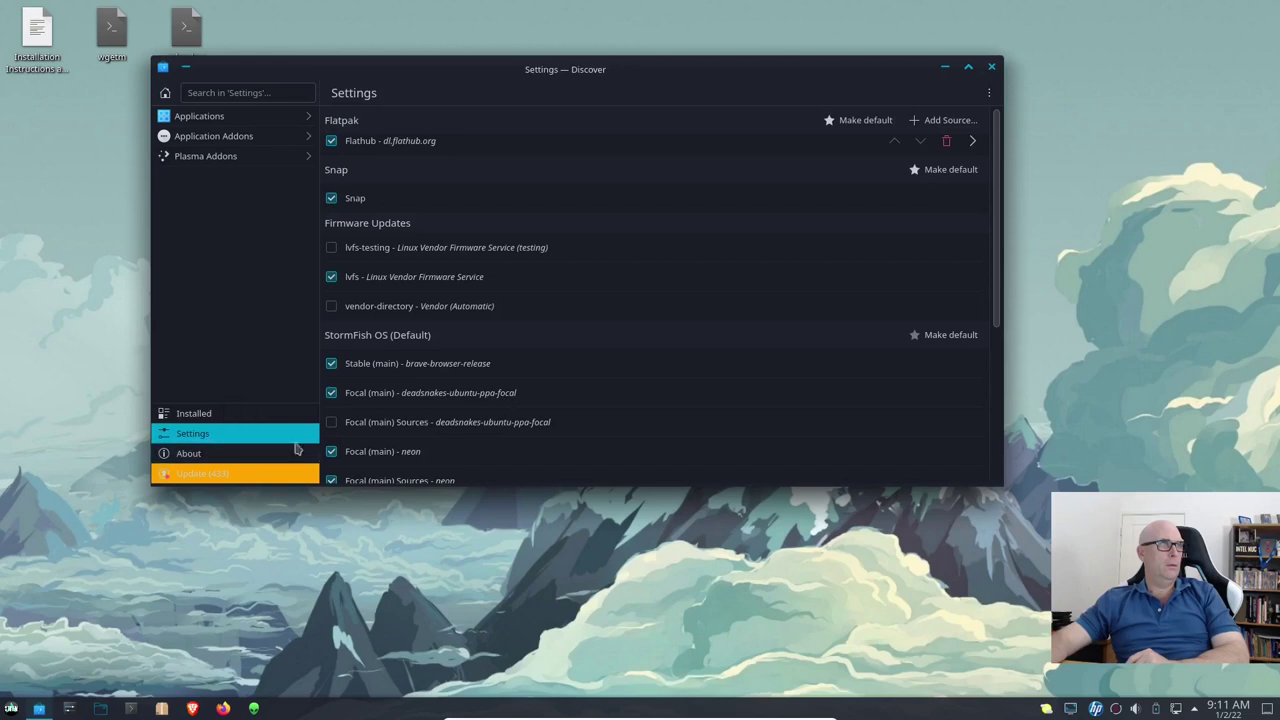
pyautogui.click(270, 453)
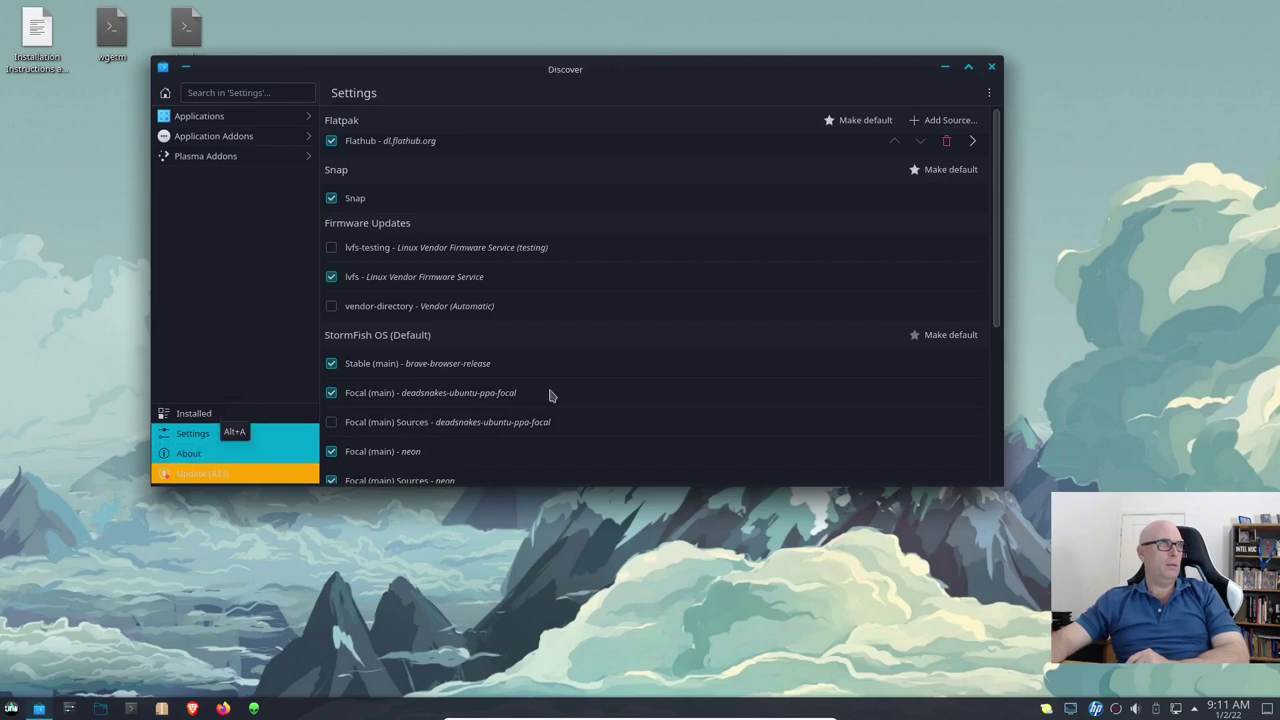
pyautogui.click(198, 456)
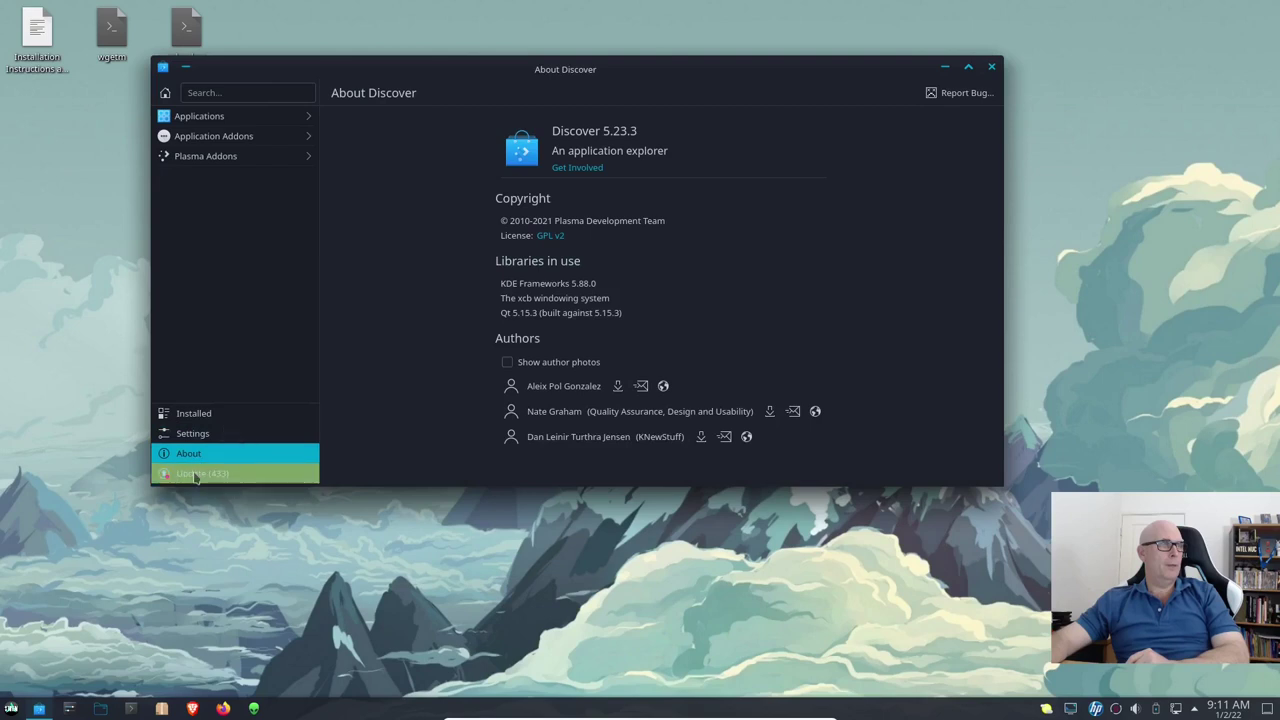
pyautogui.click(216, 473)
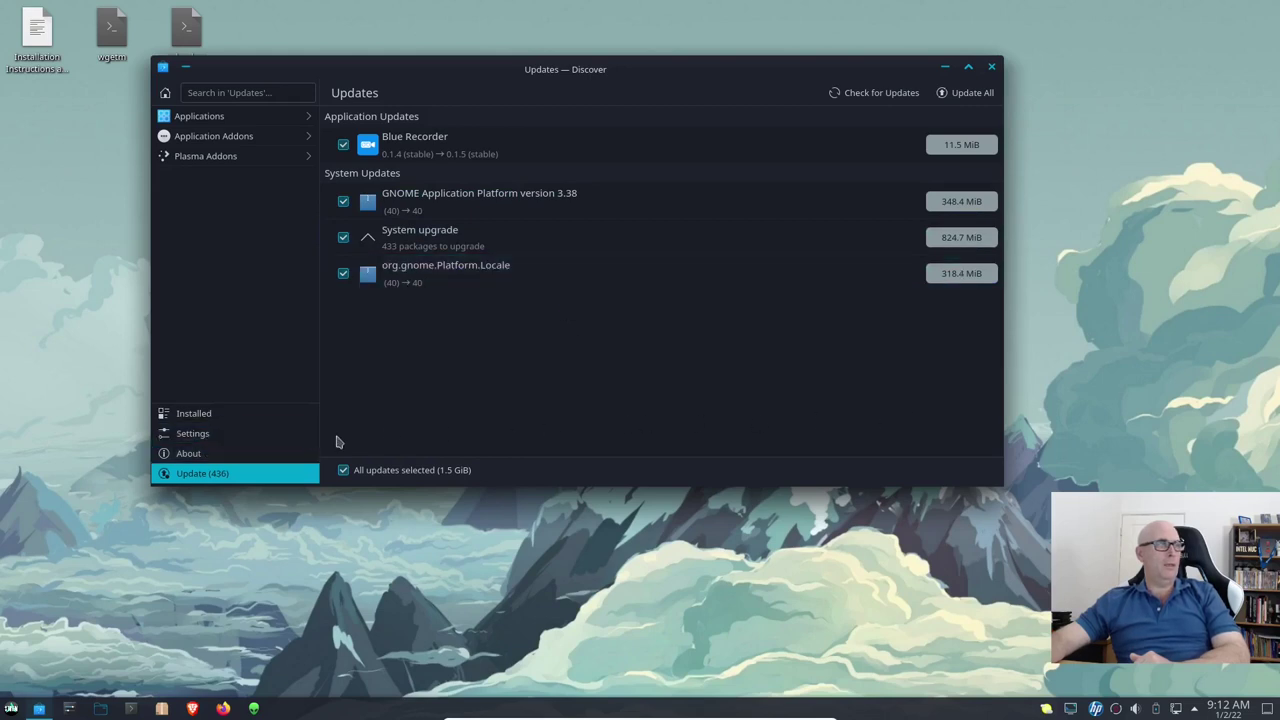
# Scroll through the Settings sources list, then show the Update (436) list of pending updates
pyautogui.click(214, 433)
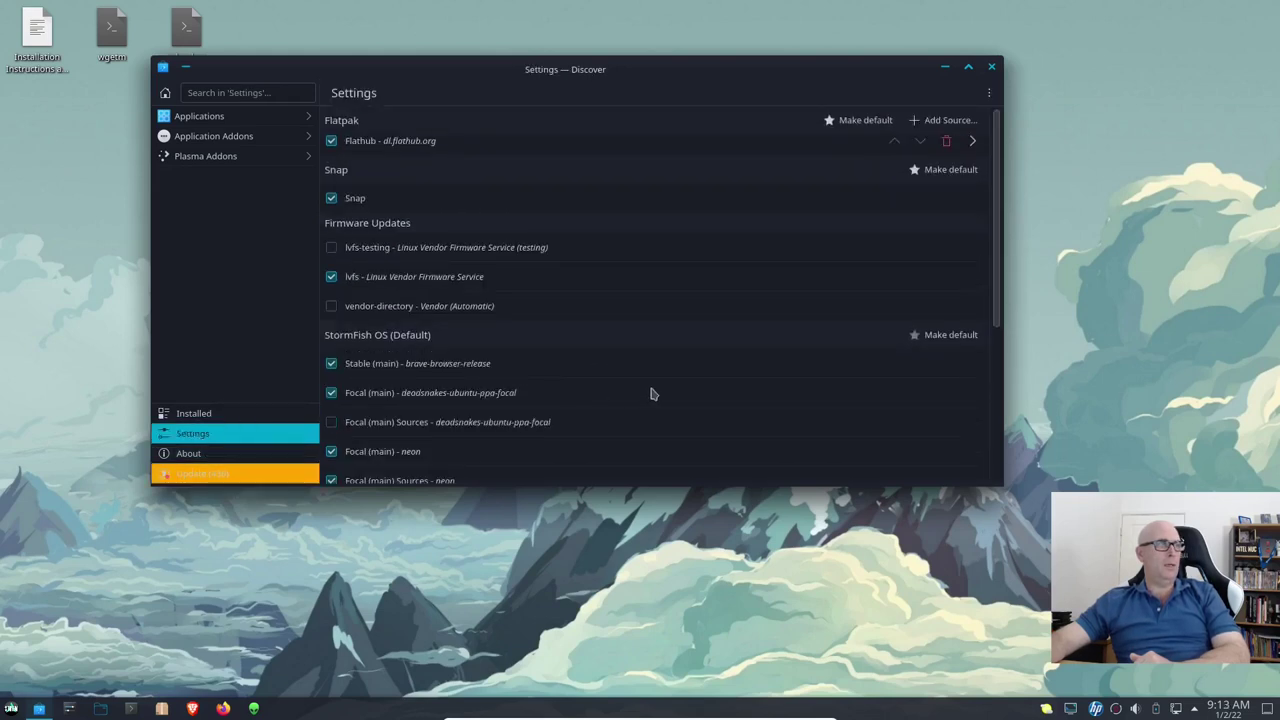
pyautogui.scroll(-3, 601, 266)
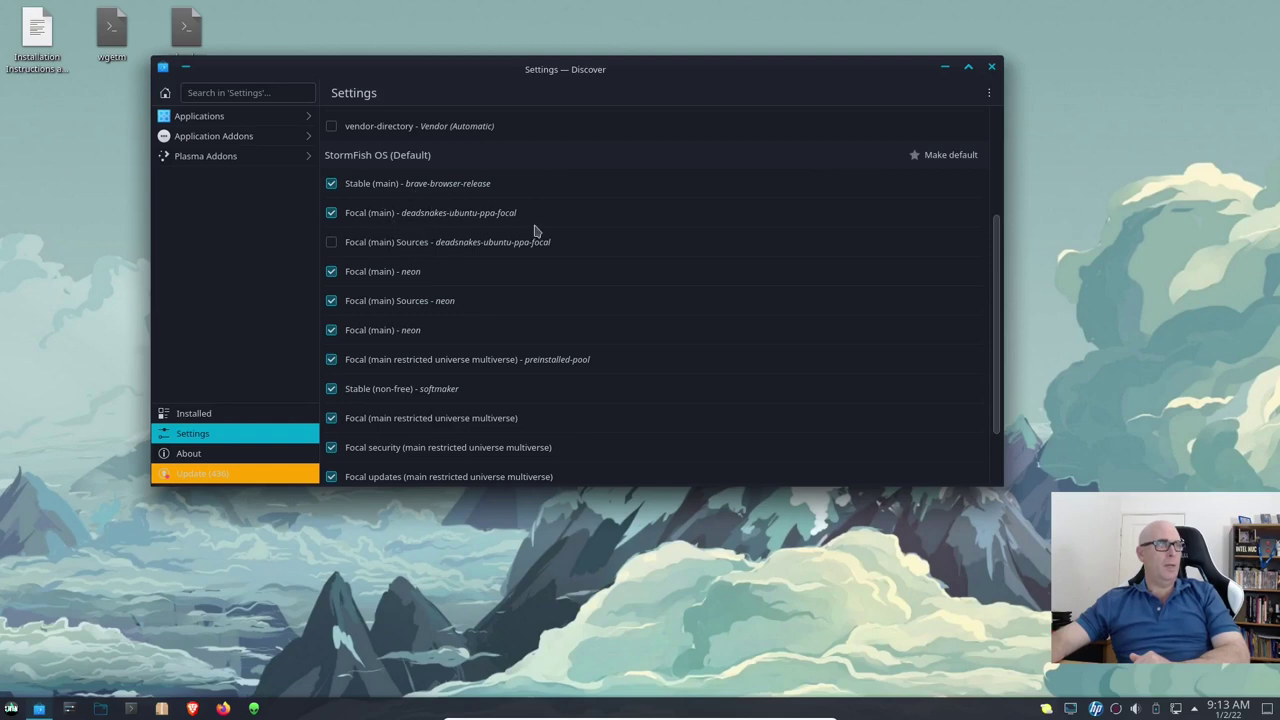
pyautogui.scroll(-1, 557, 221)
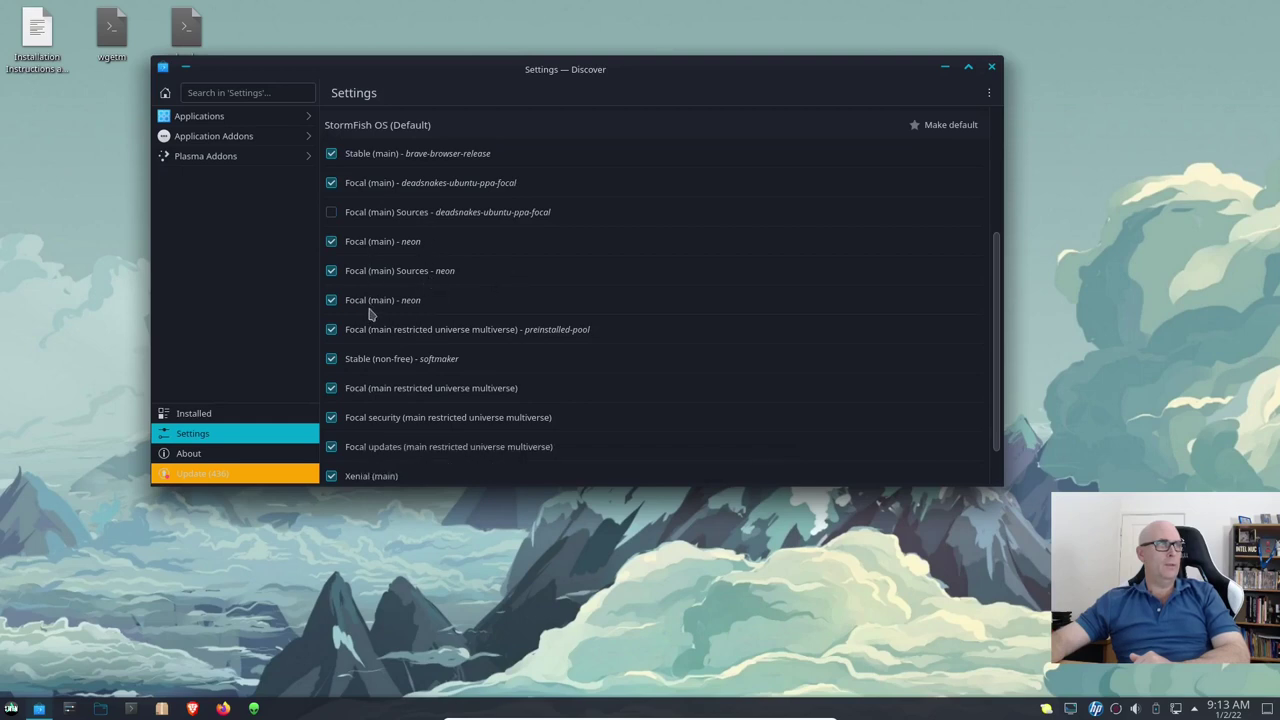
pyautogui.scroll(-1, 368, 314)
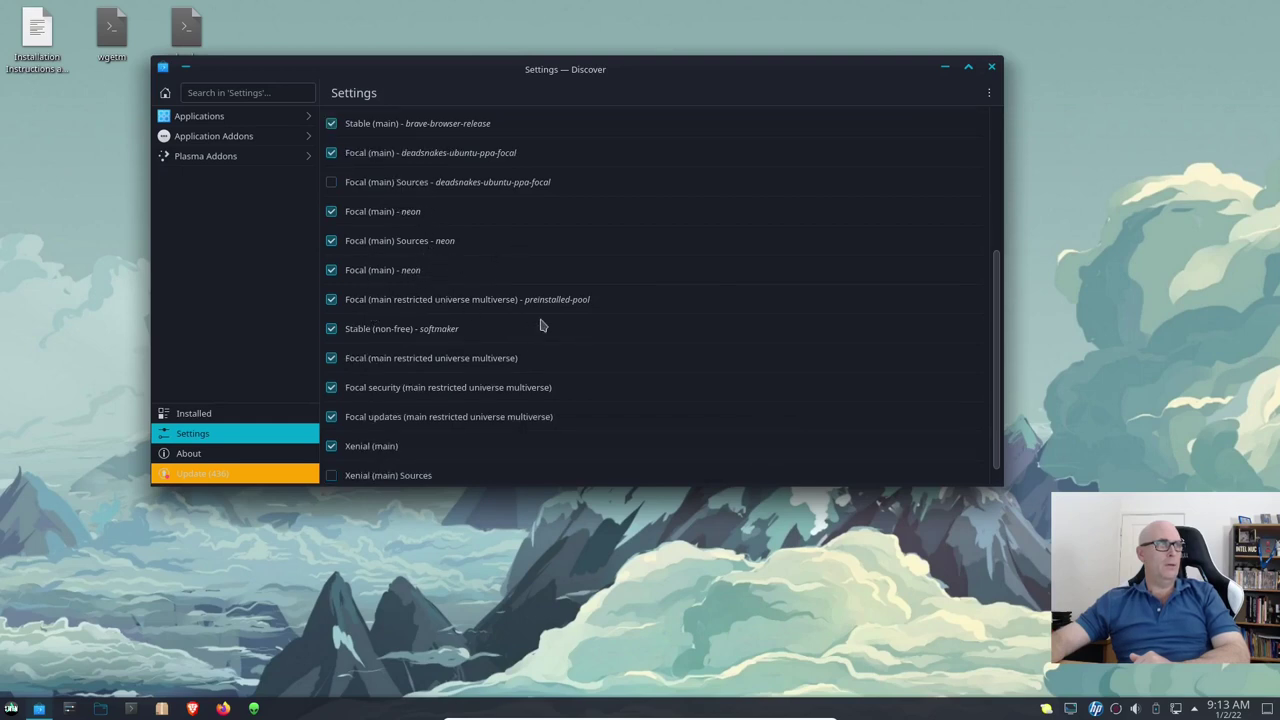
pyautogui.scroll(-1, 540, 323)
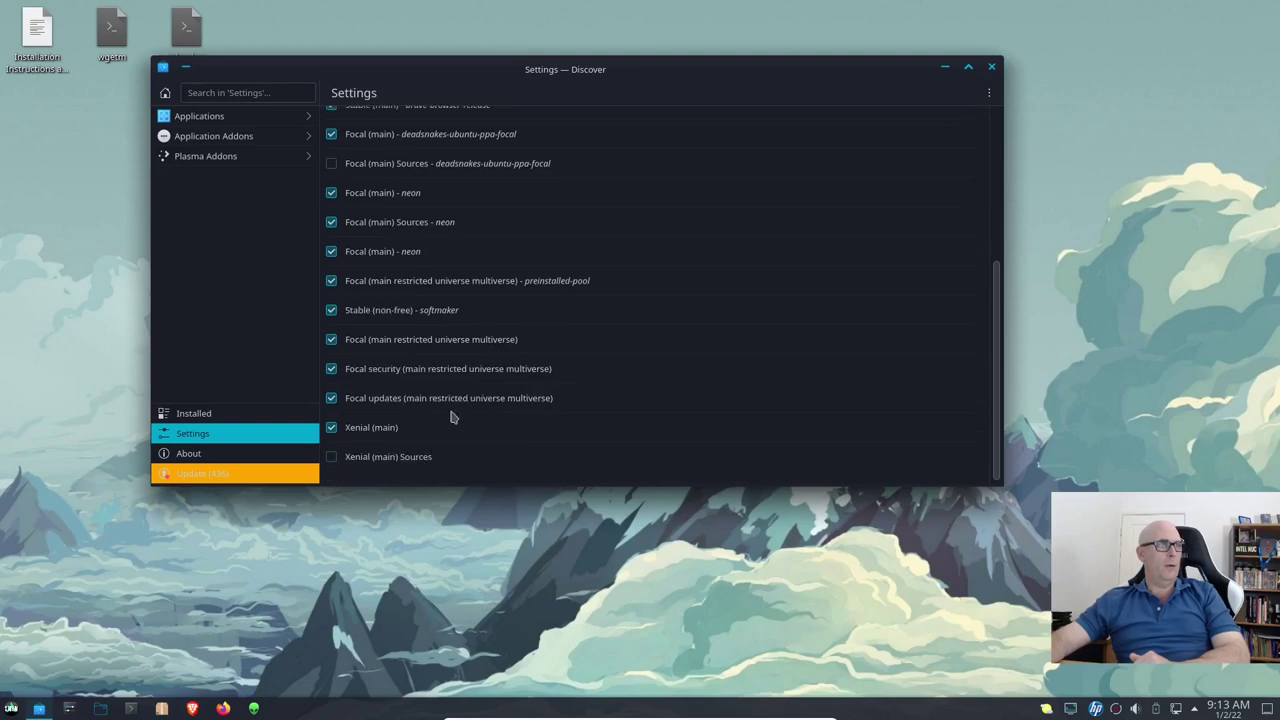
pyautogui.scroll(8, 452, 404)
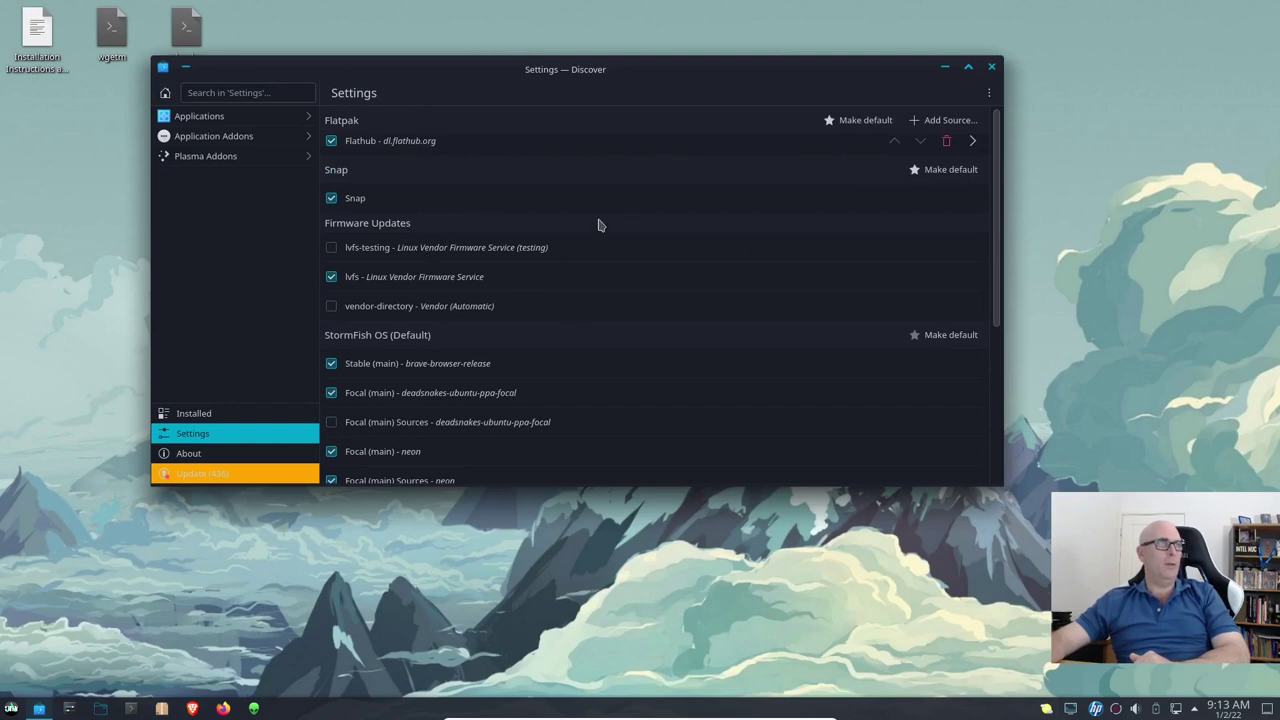
pyautogui.scroll(-5, 598, 225)
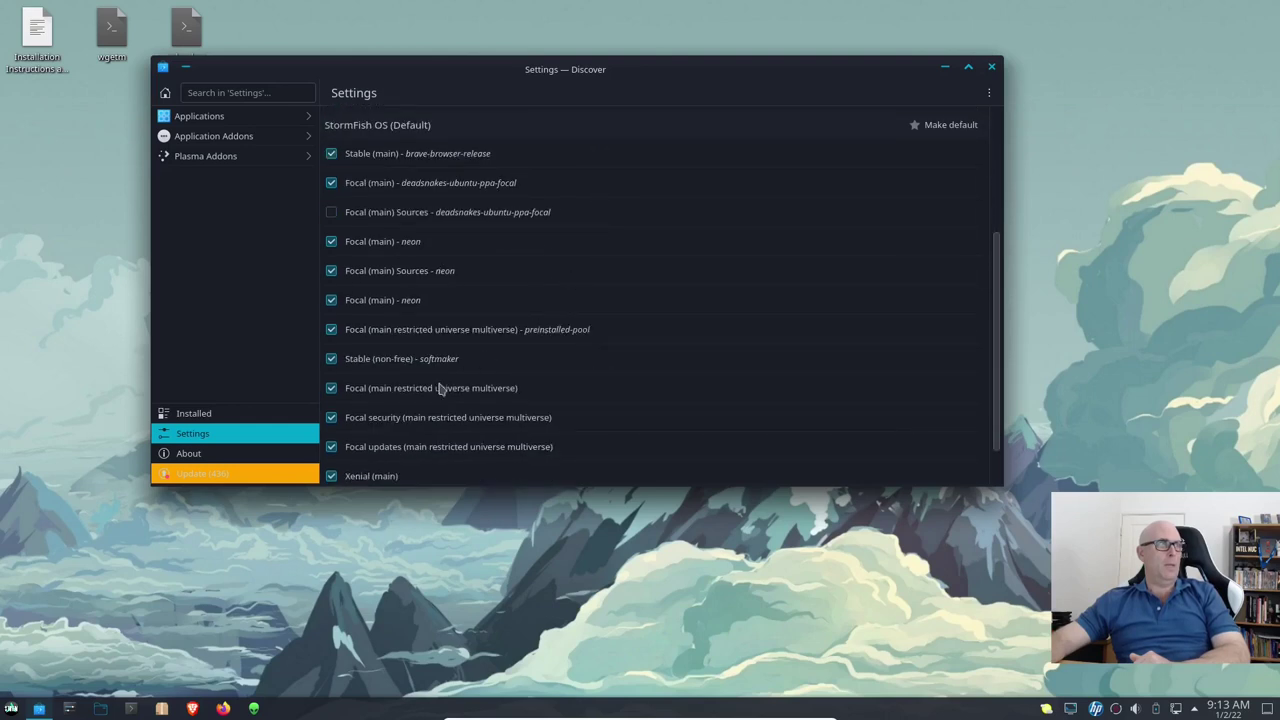
pyautogui.click(212, 473)
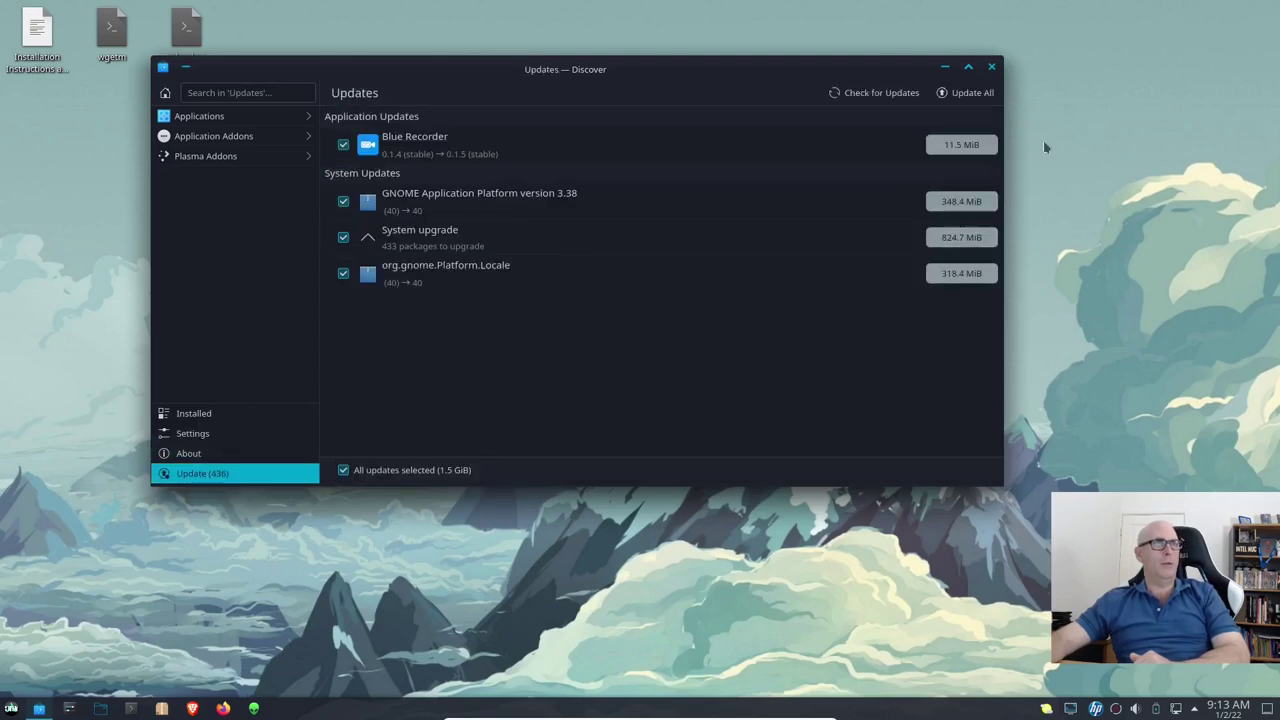
# Update all pending packages and confirm restarting the system now
pyautogui.click(955, 93)
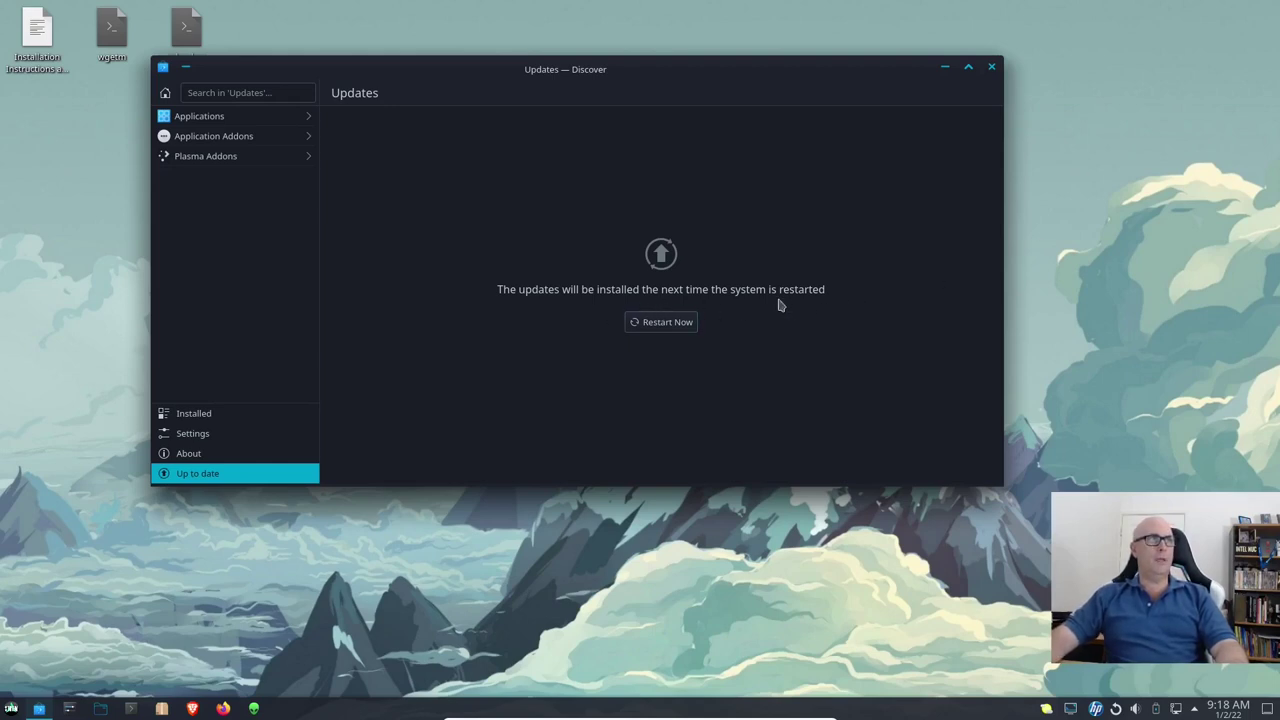
pyautogui.click(668, 328)
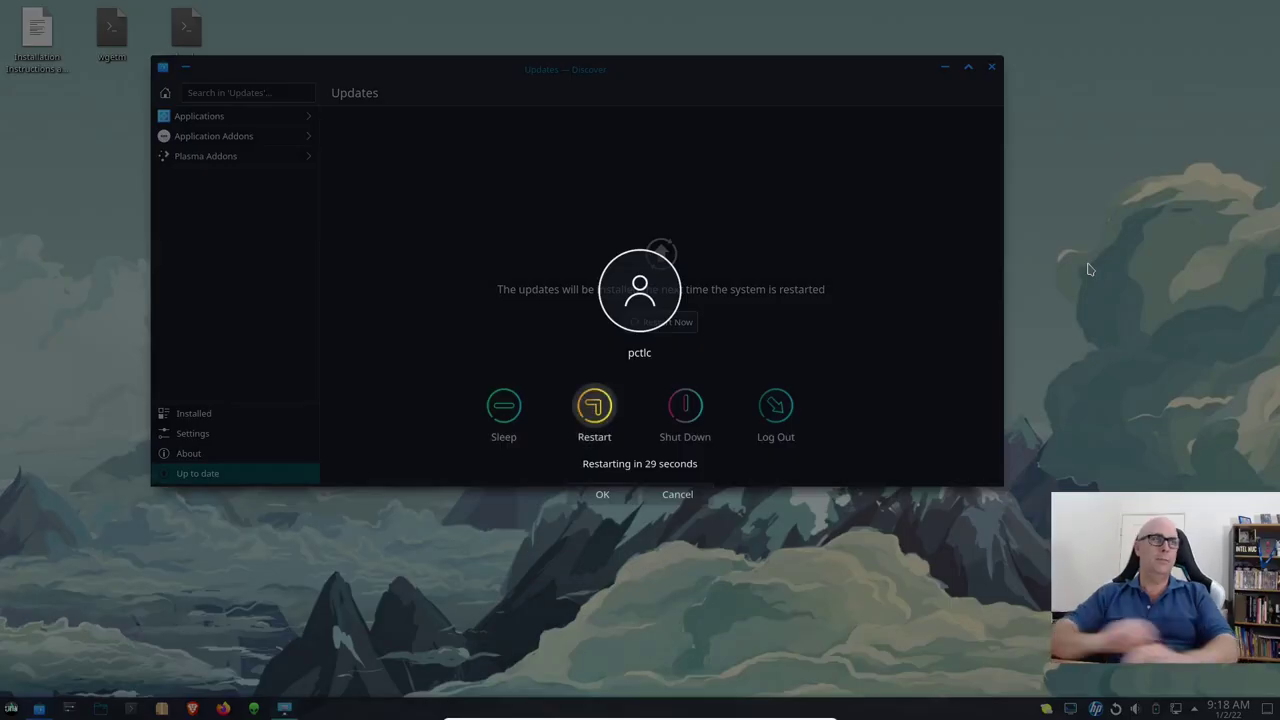
pyautogui.click(594, 405)
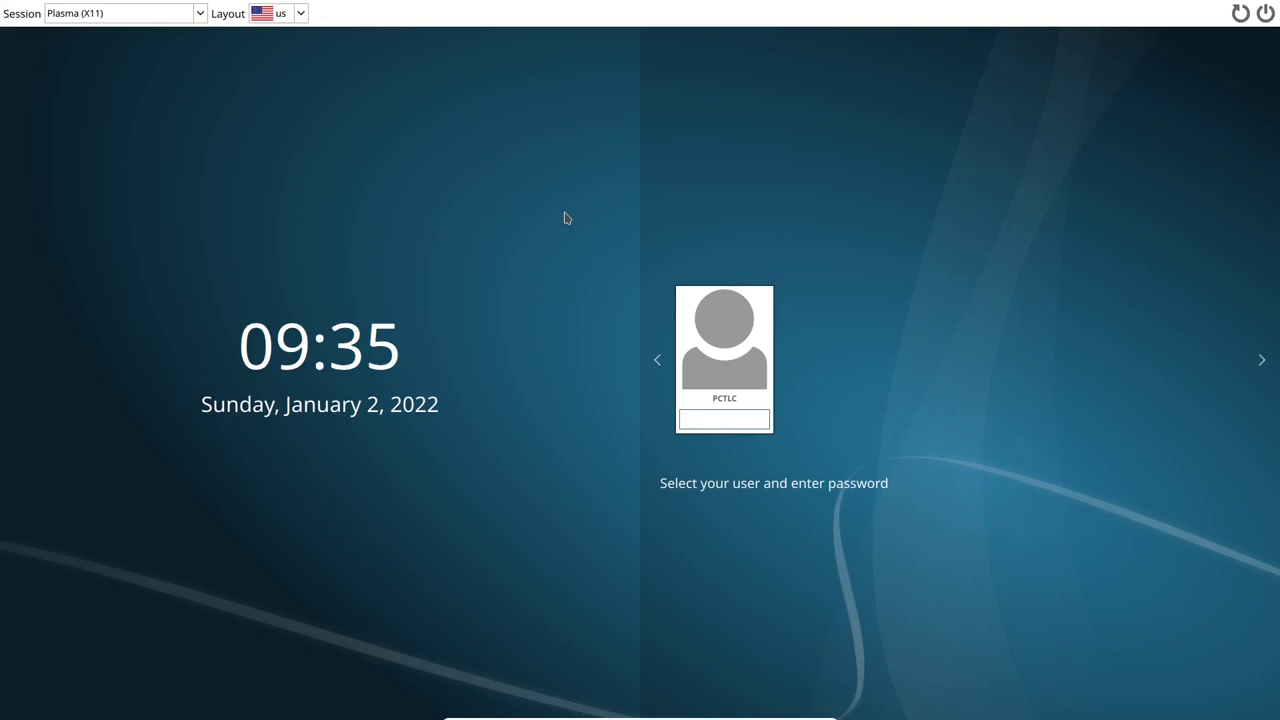
# Sign in at the SDDM login screen with the account password
pyautogui.click(744, 418)
pyautogui.write('******')
pyautogui.press('Return')
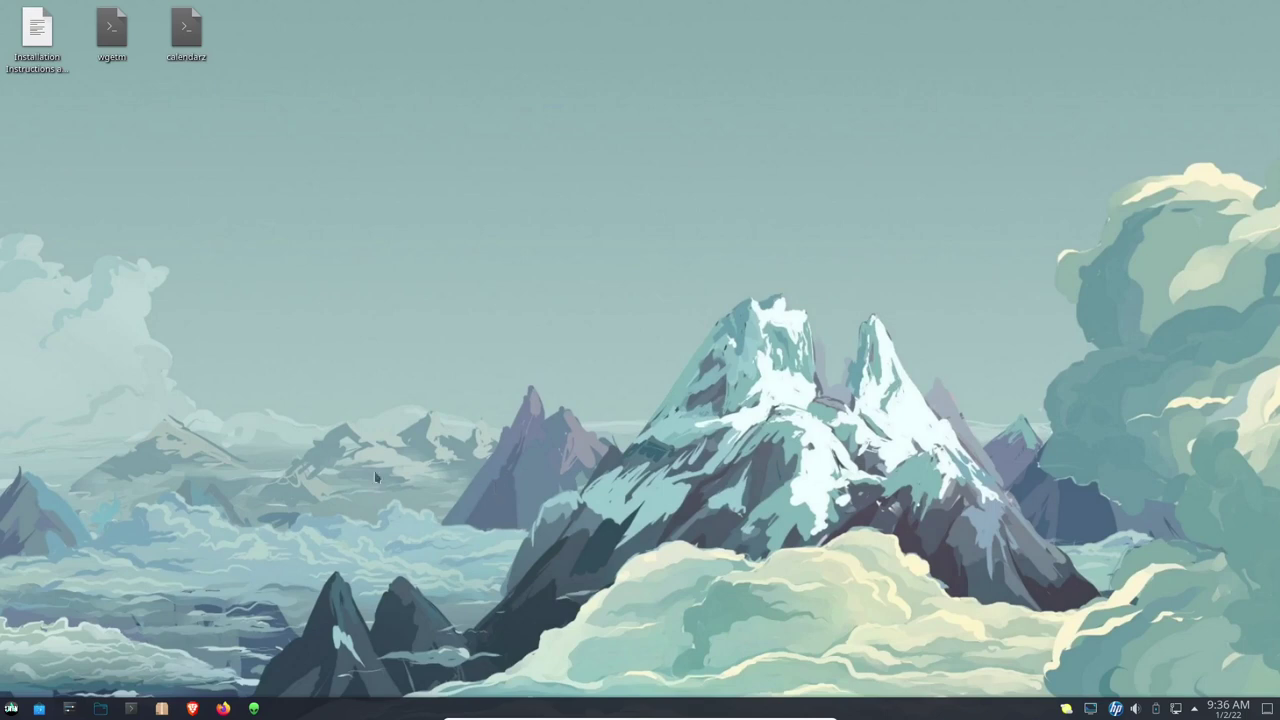
# Open the application launcher and browse Development, Graphics, Internet, Multimedia and Office
pyautogui.click(10, 710)
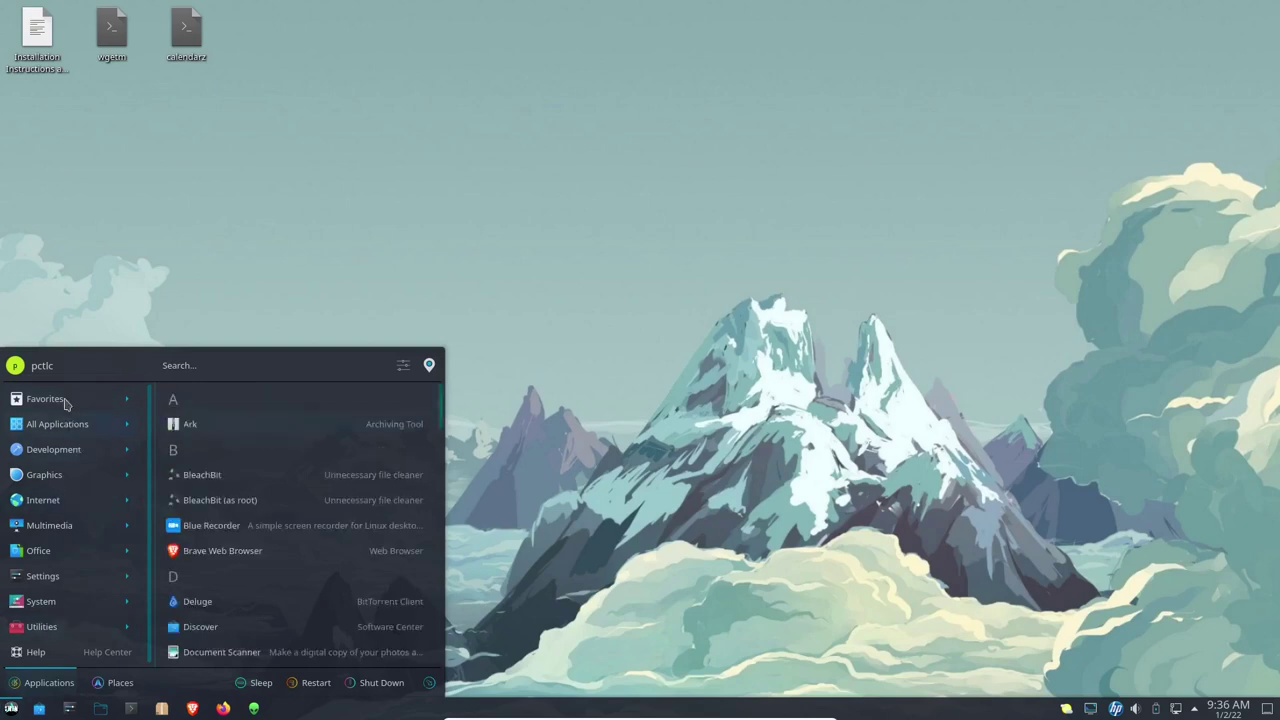
pyautogui.moveTo(59, 455)
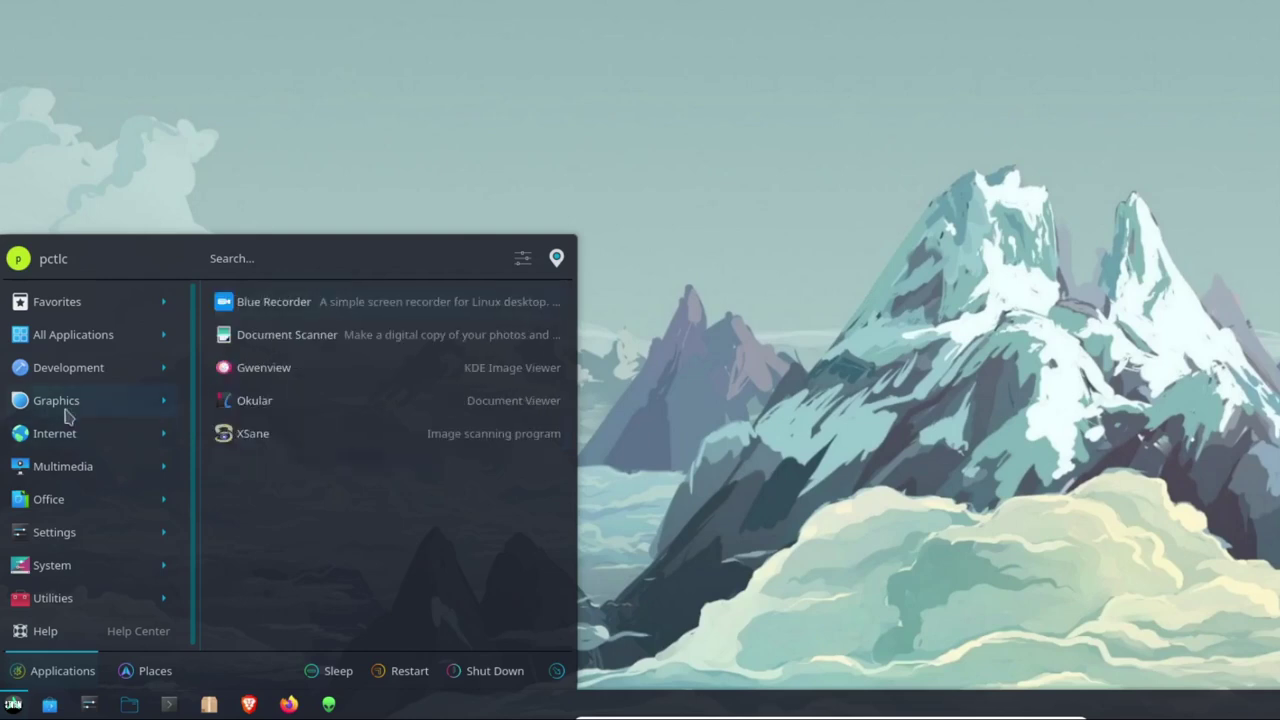
pyautogui.moveTo(50, 441)
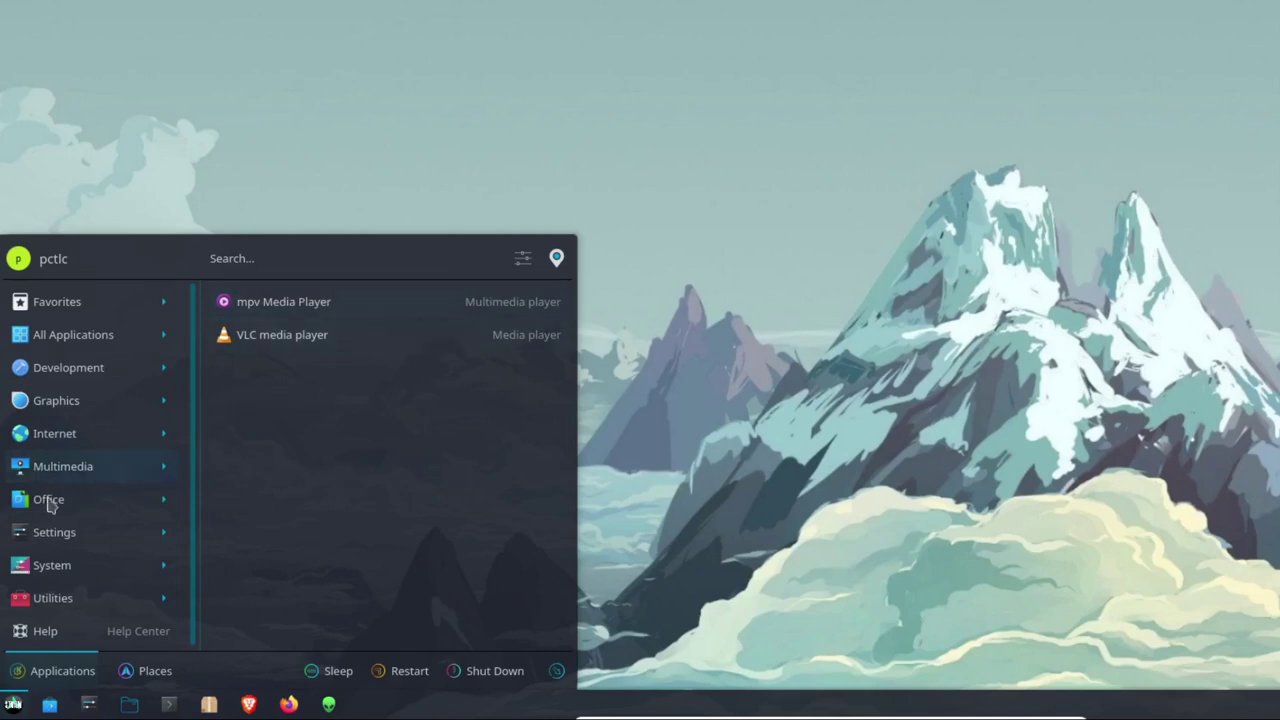
pyautogui.moveTo(50, 505)
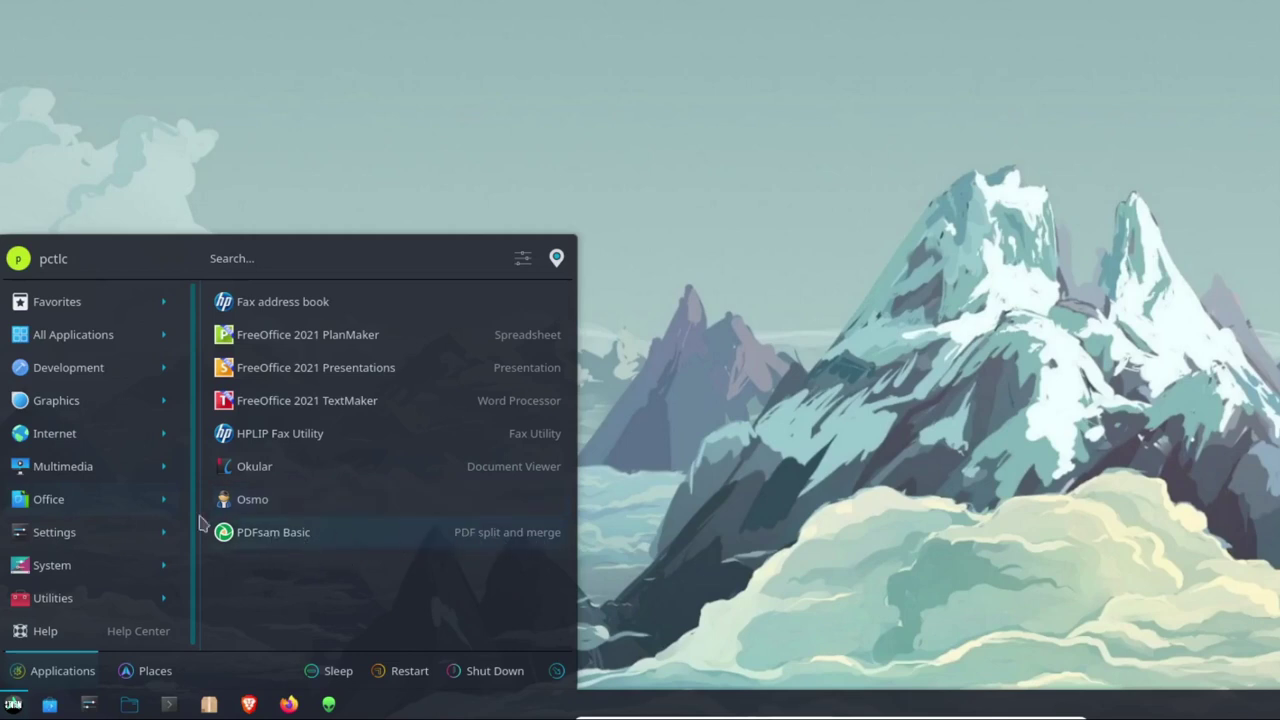
# Browse the Settings, System and Utilities categories in the launcher, then close it
pyautogui.click(56, 536)
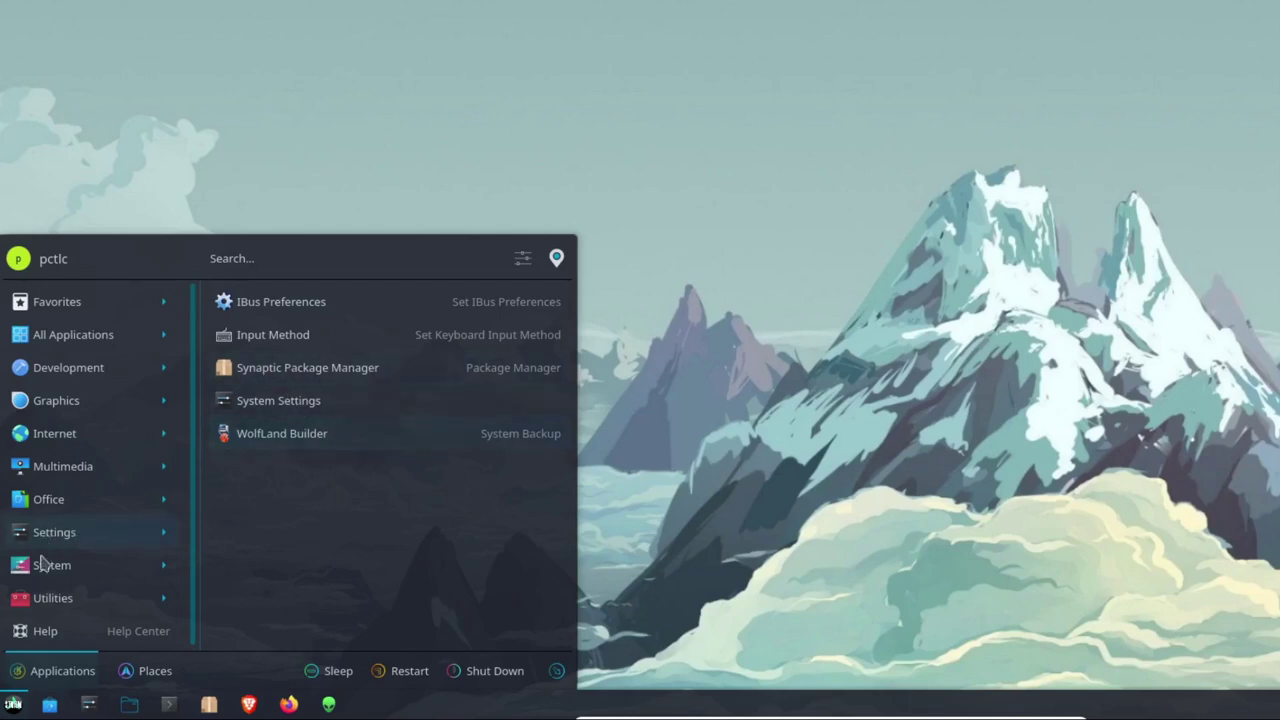
pyautogui.moveTo(43, 568)
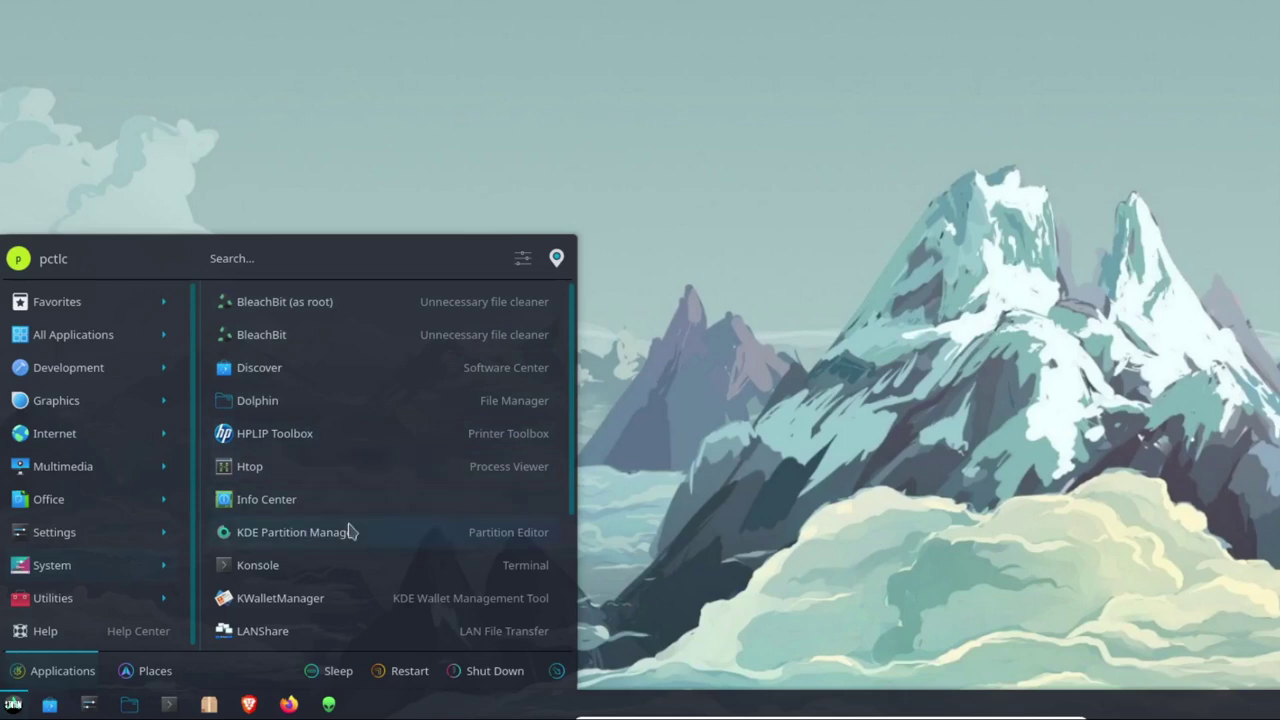
pyautogui.scroll(-2, 350, 532)
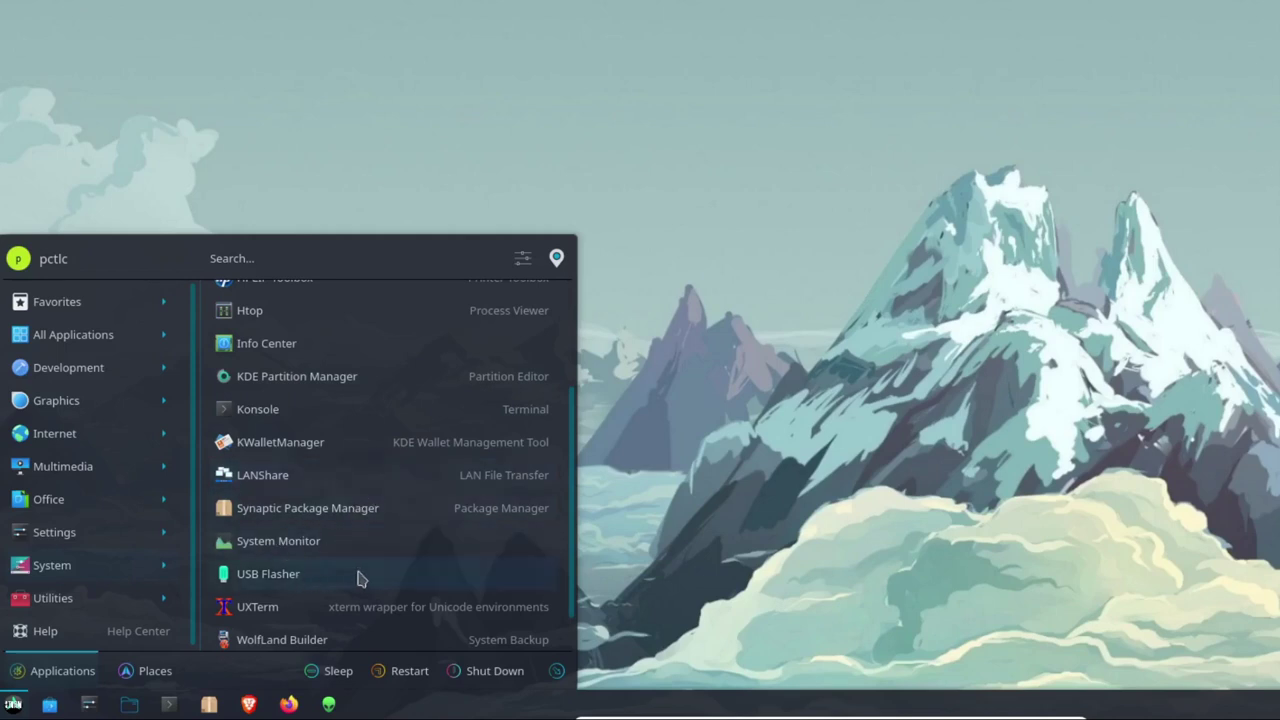
pyautogui.moveTo(72, 600)
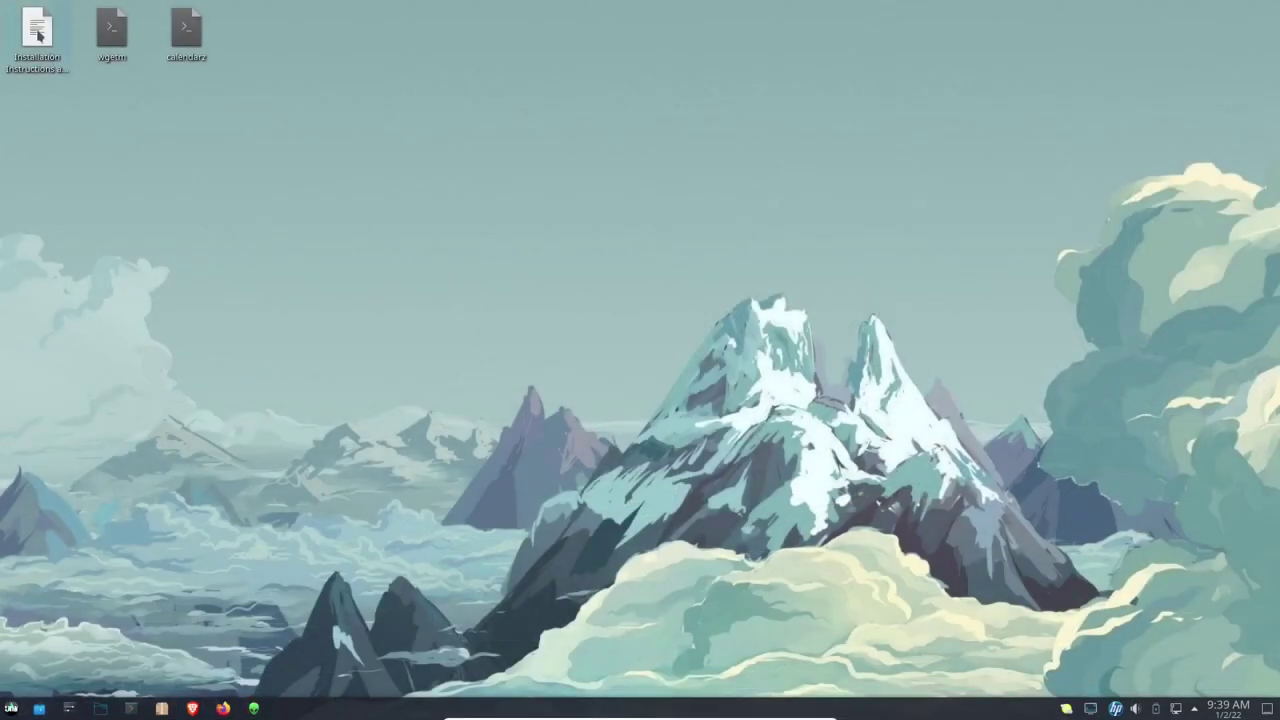
pyautogui.doubleClick(38, 35)
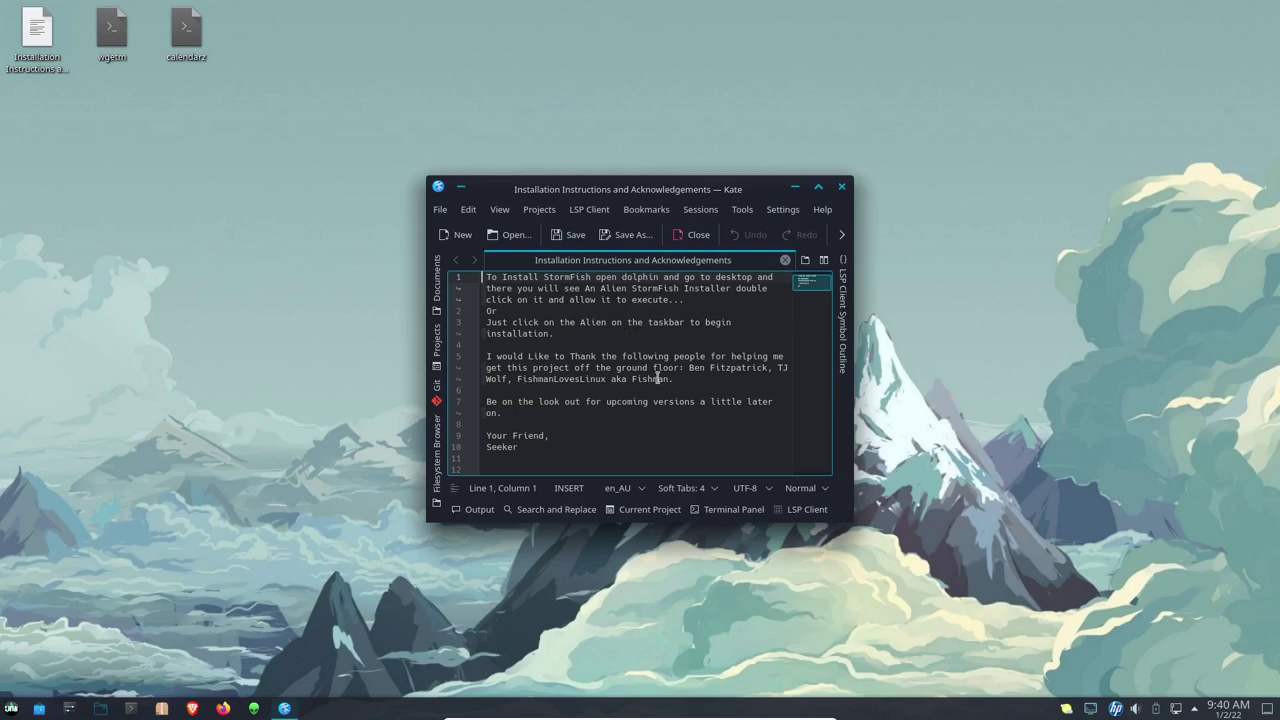
pyautogui.doubleClick(692, 190)
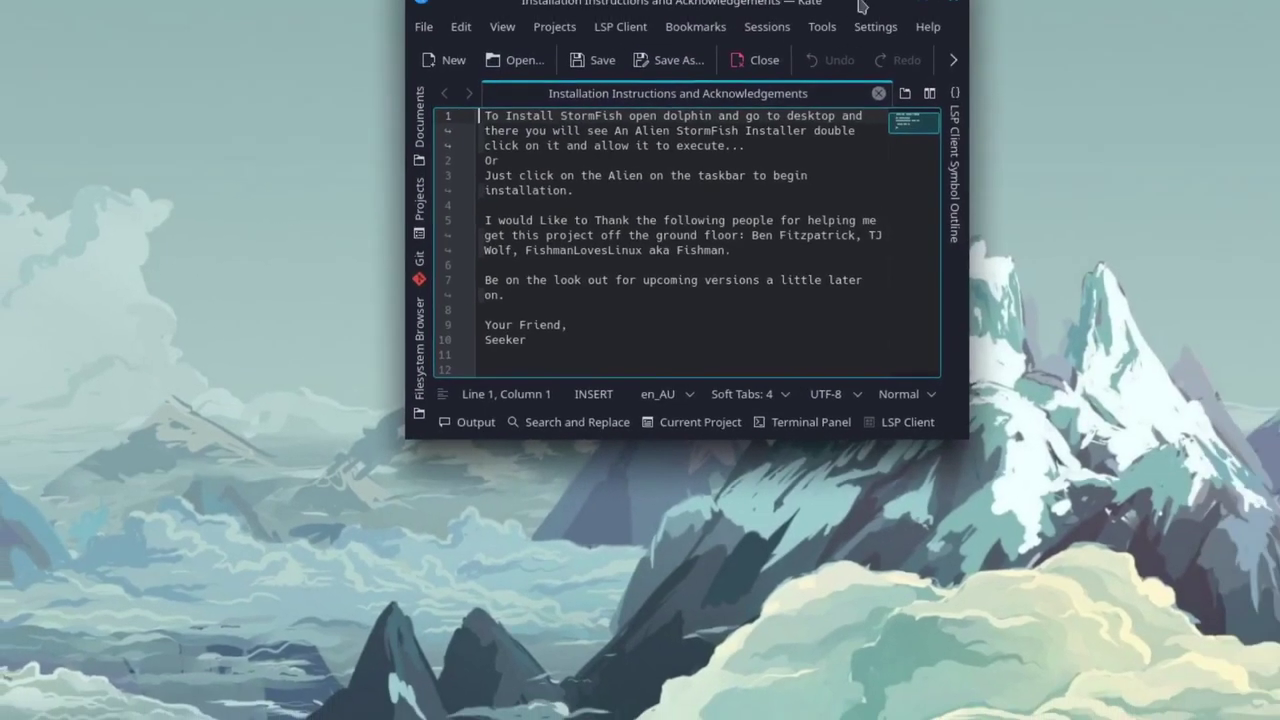
pyautogui.hotkey('ctrl', 'q')
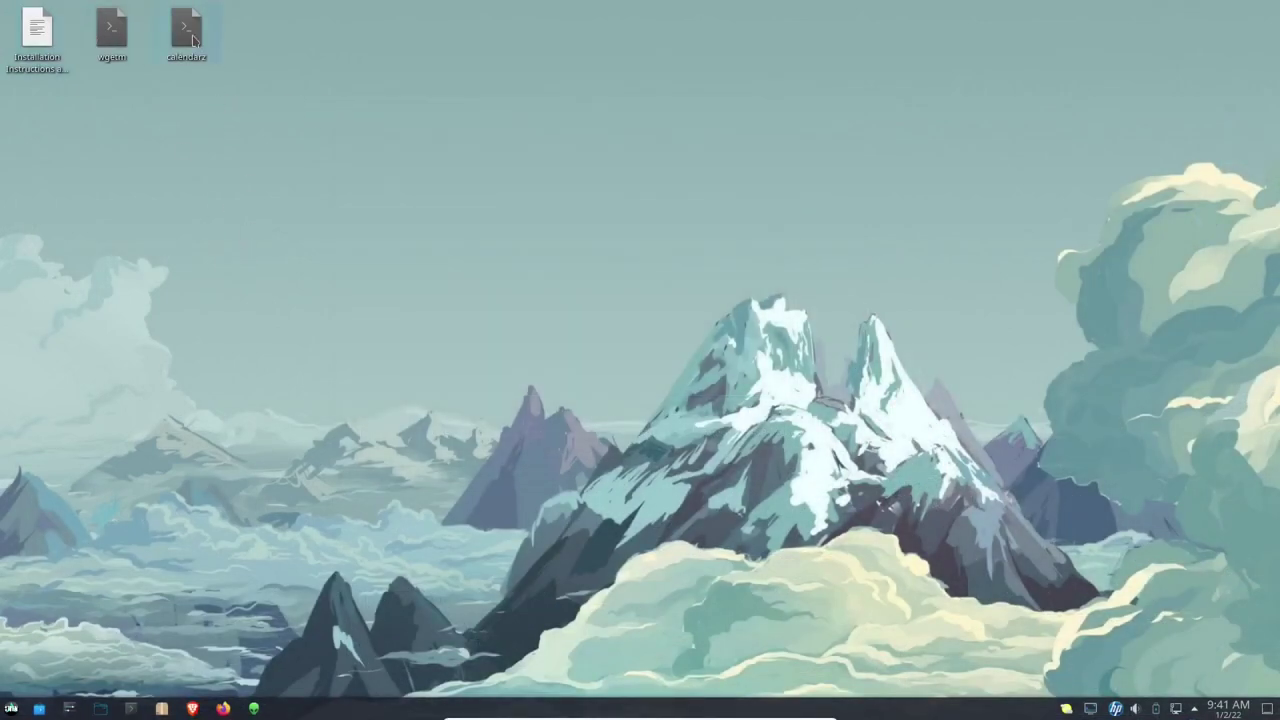
# Run calendarz, enter a name, pick January 2, set 09:43, and title the event 'Happy New Year'
pyautogui.click(195, 40)
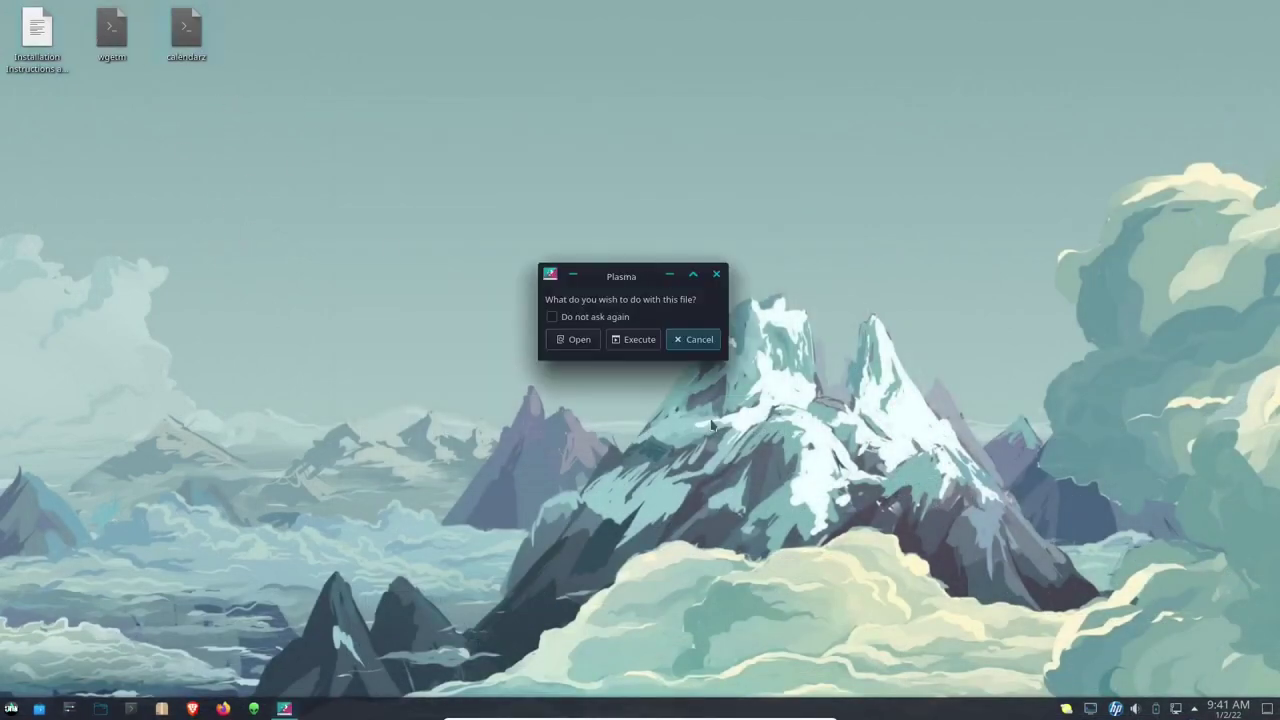
pyautogui.click(630, 341)
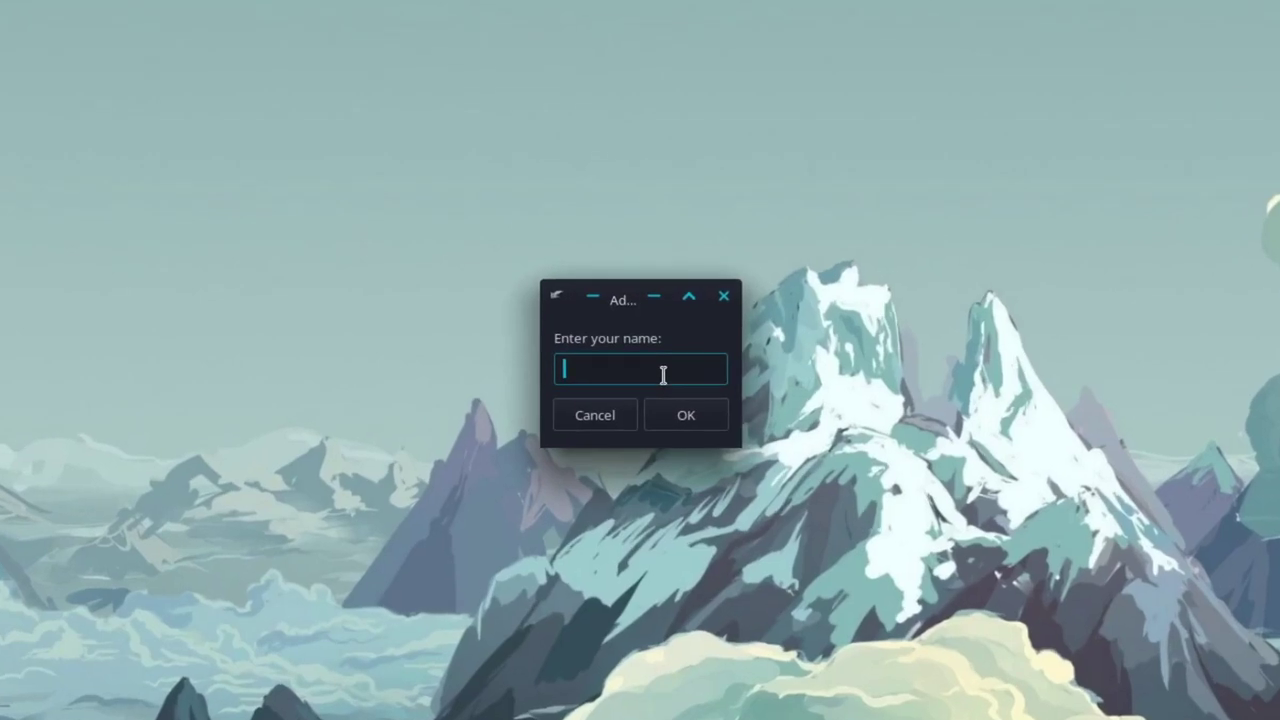
pyautogui.write('colin')
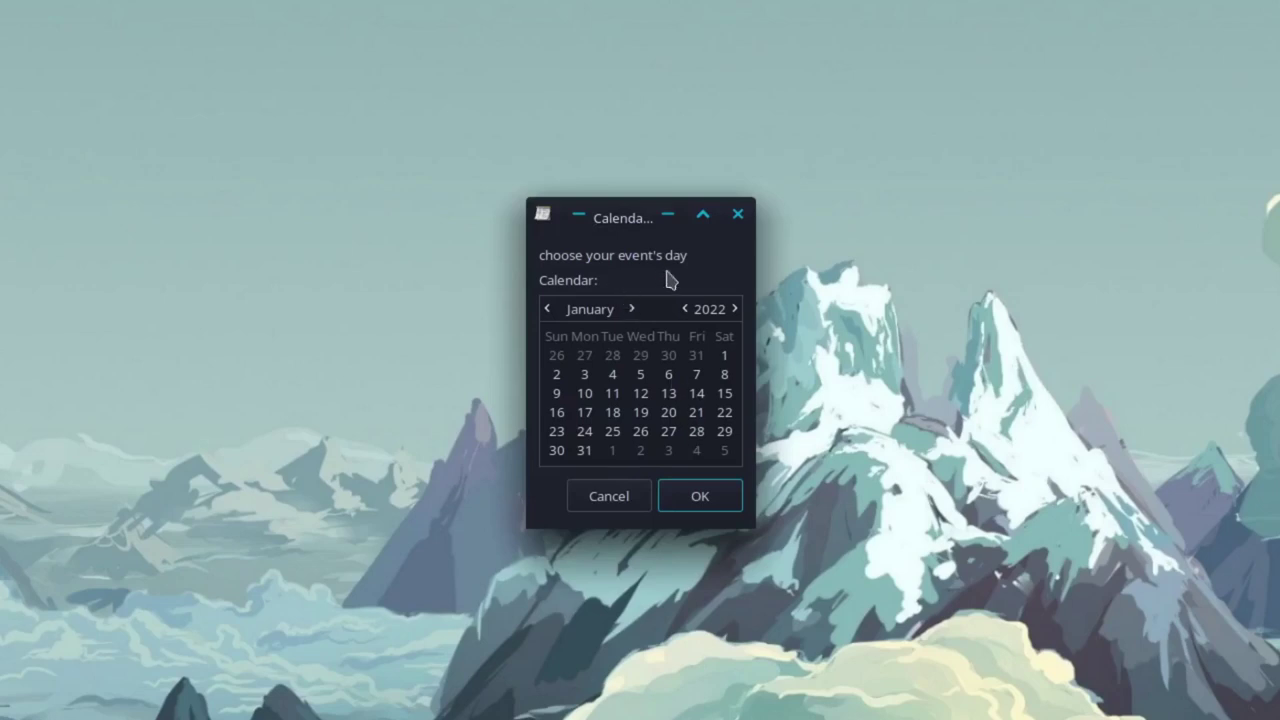
pyautogui.click(557, 377)
pyautogui.click(701, 497)
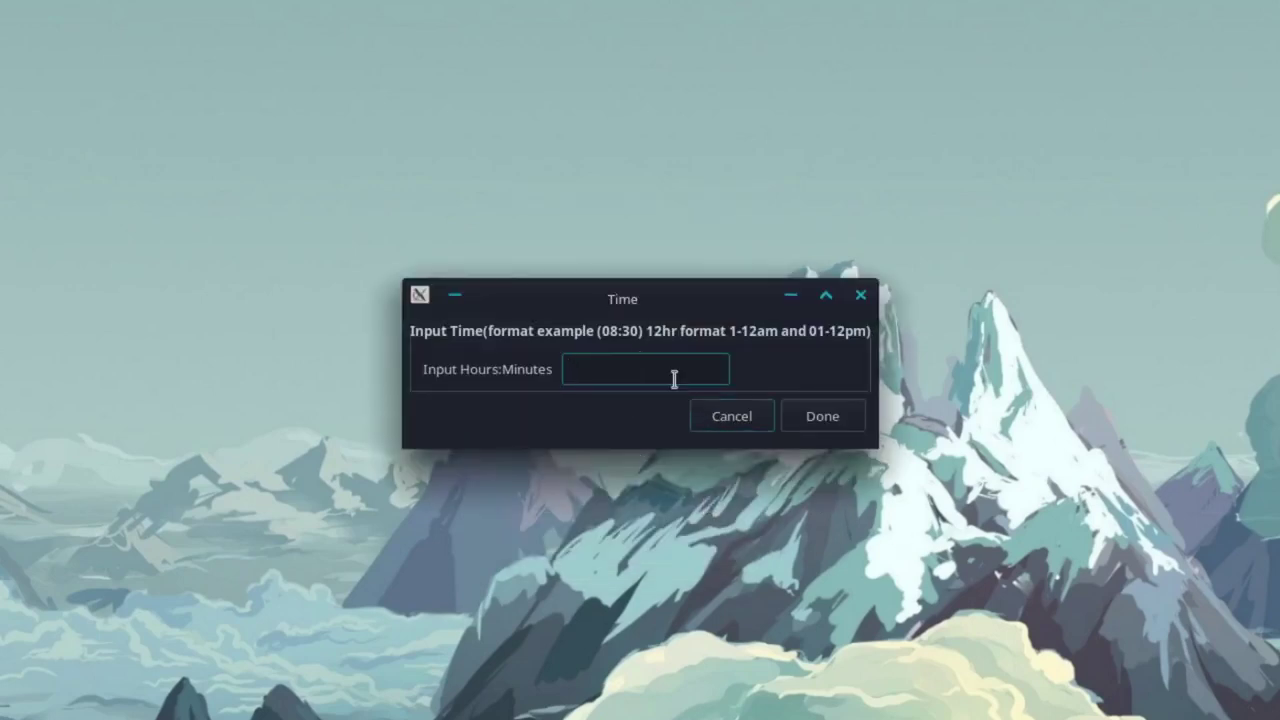
pyautogui.write('09:43')
pyautogui.click(849, 432)
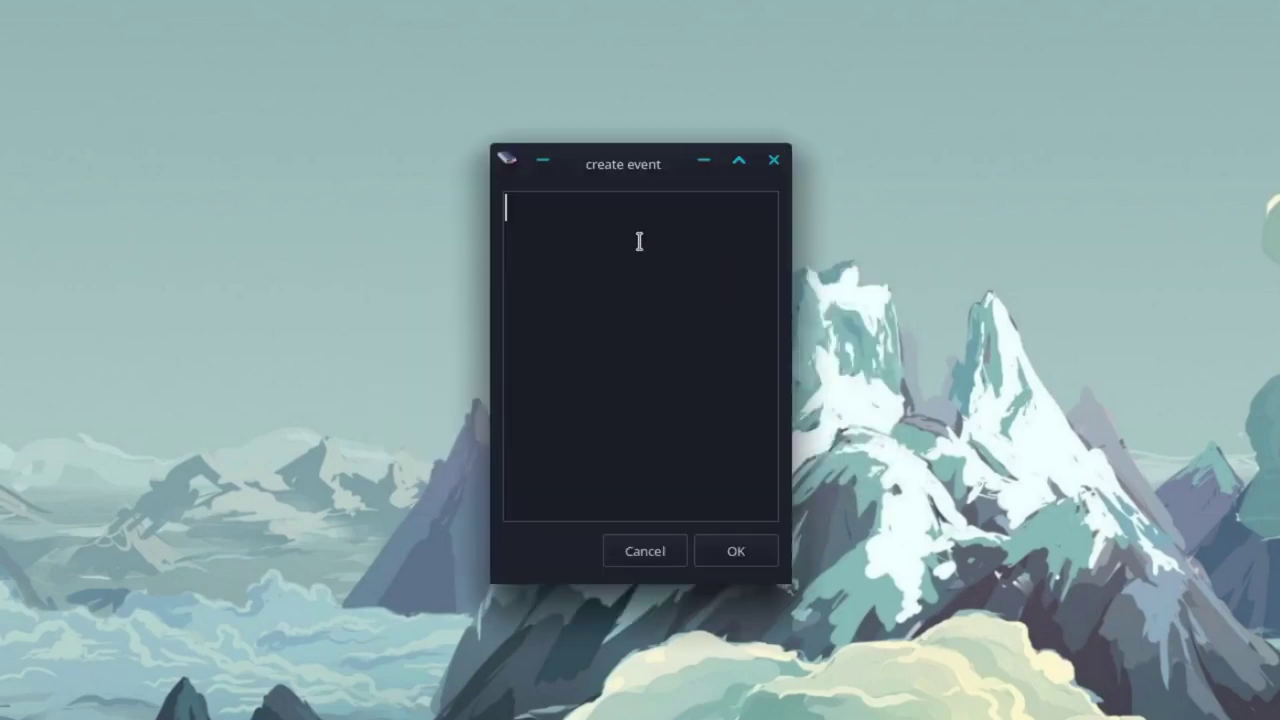
pyautogui.write('Happy New Year')
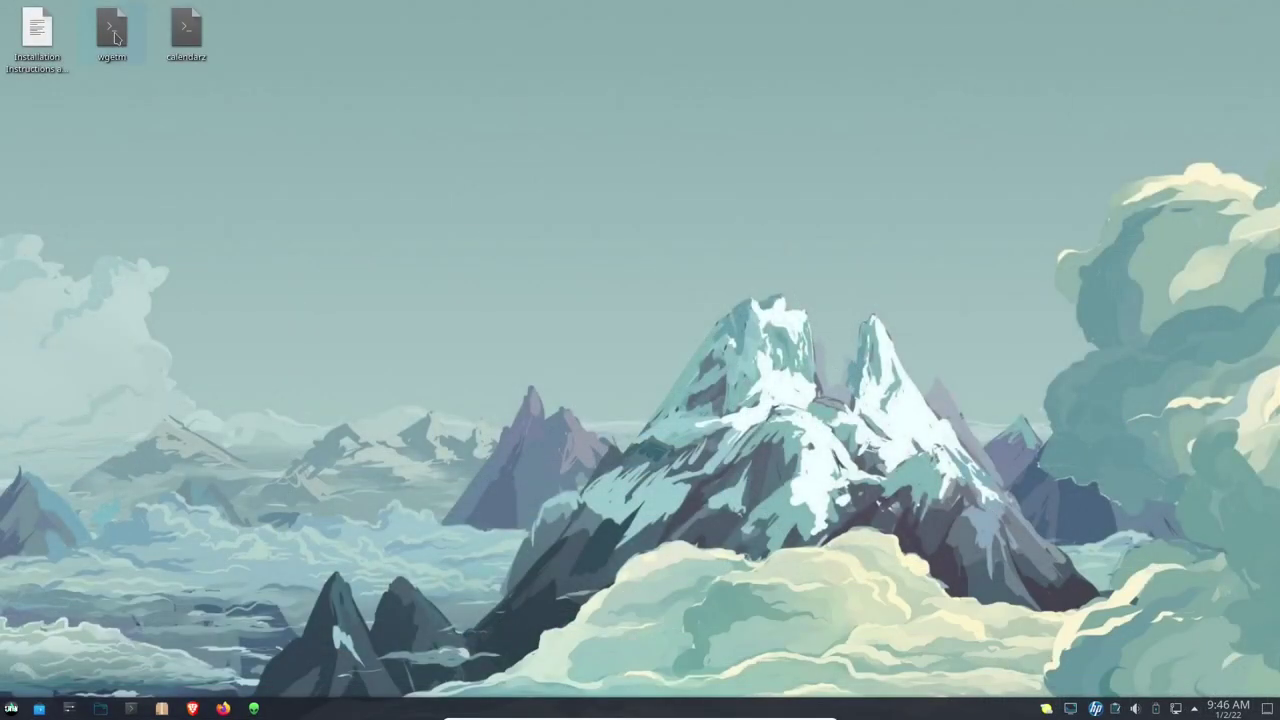
# Run the wgetm script and copy the Ubuntu Wikipedia page address
pyautogui.doubleClick(186, 28)
pyautogui.click(636, 340)
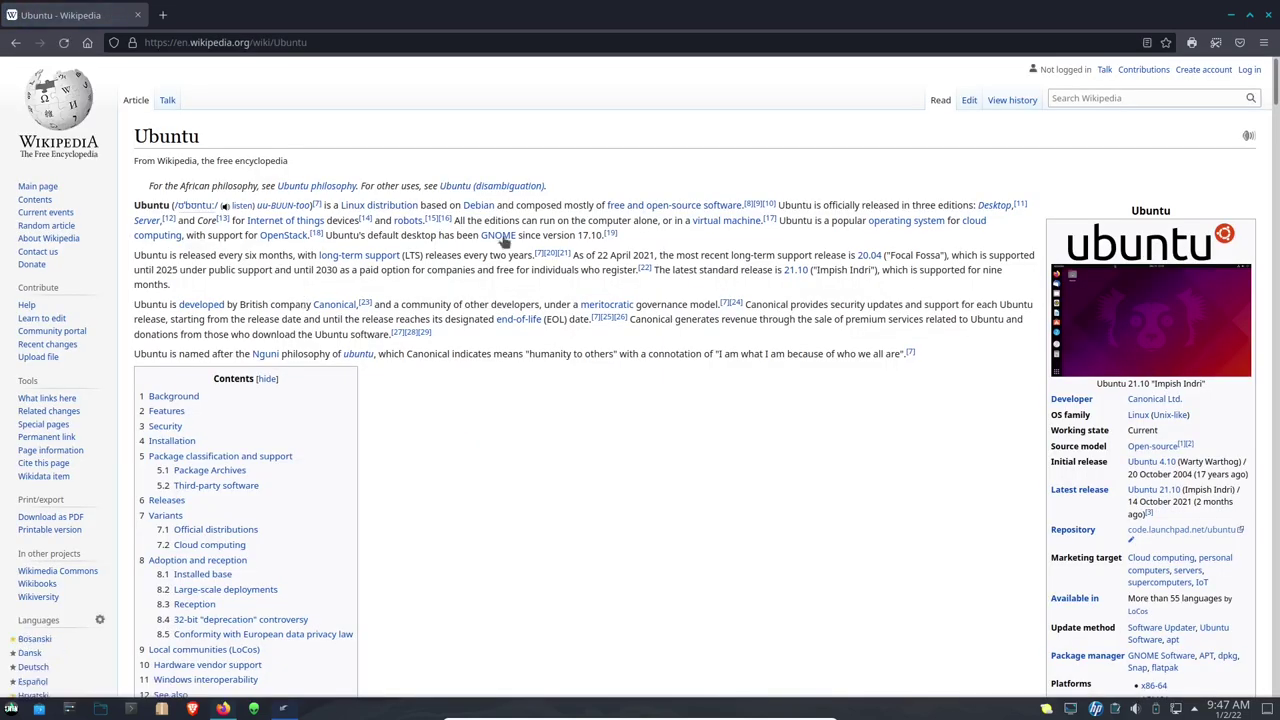
pyautogui.click(155, 43)
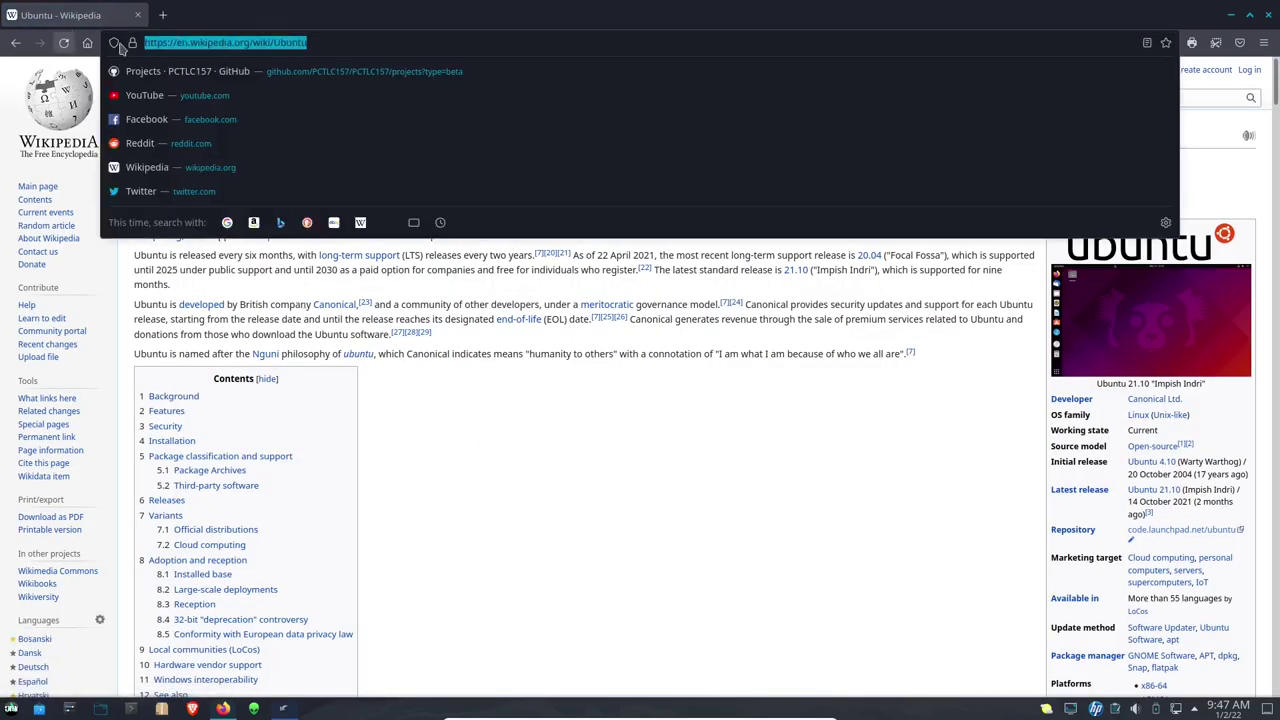
pyautogui.rightClick(281, 45)
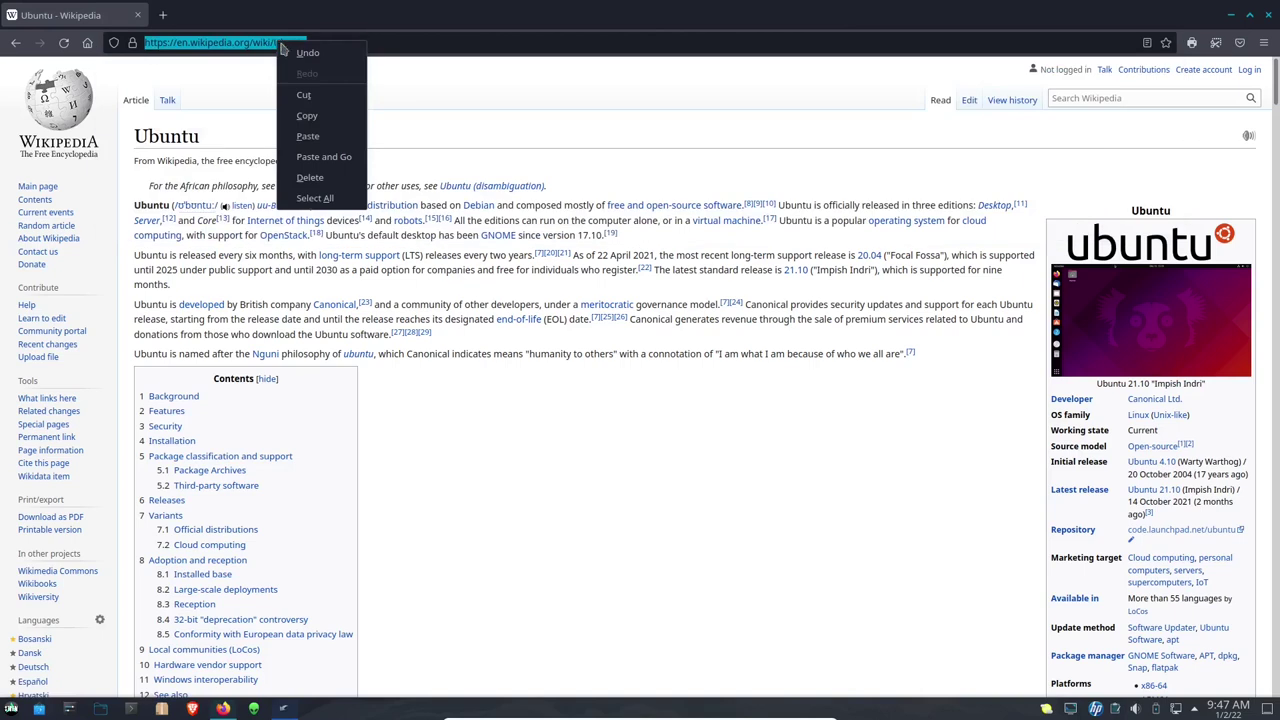
pyautogui.click(307, 116)
# Paste the address into wgetm and save the page as Ubuntu-wiki in Downloads
pyautogui.click(254, 708)
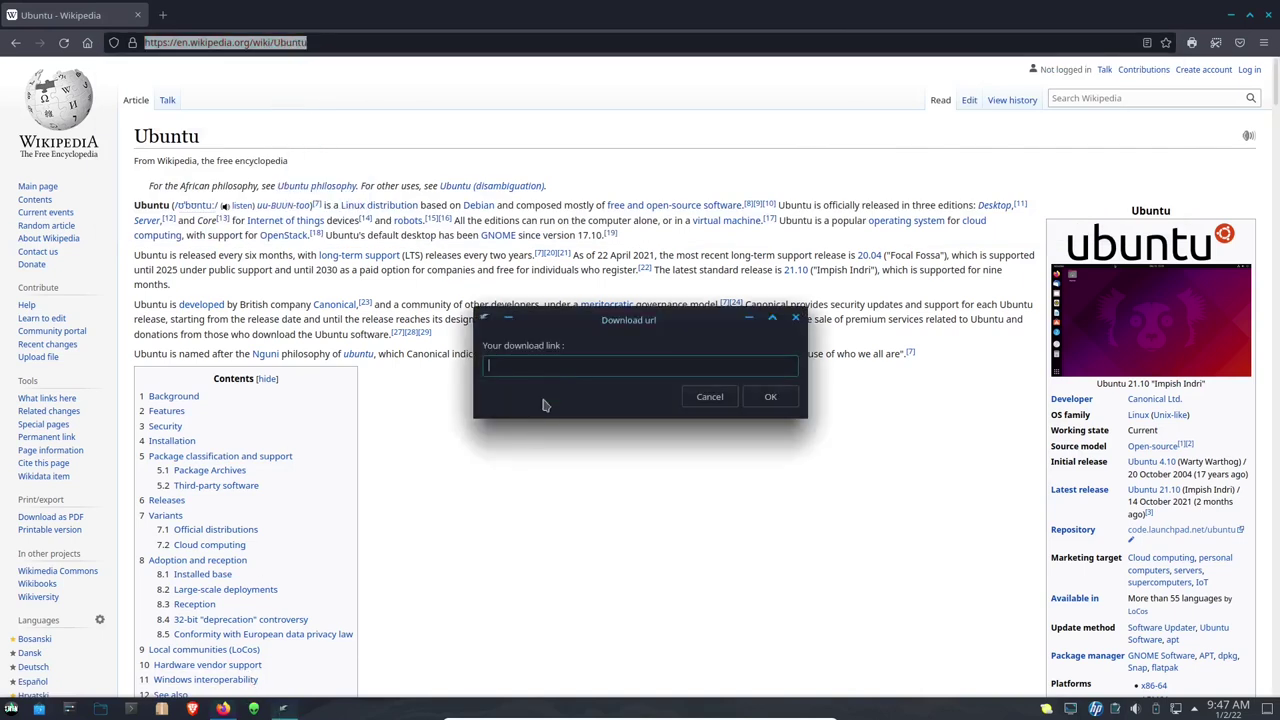
pyautogui.rightClick(560, 370)
pyautogui.click(590, 440)
pyautogui.click(768, 397)
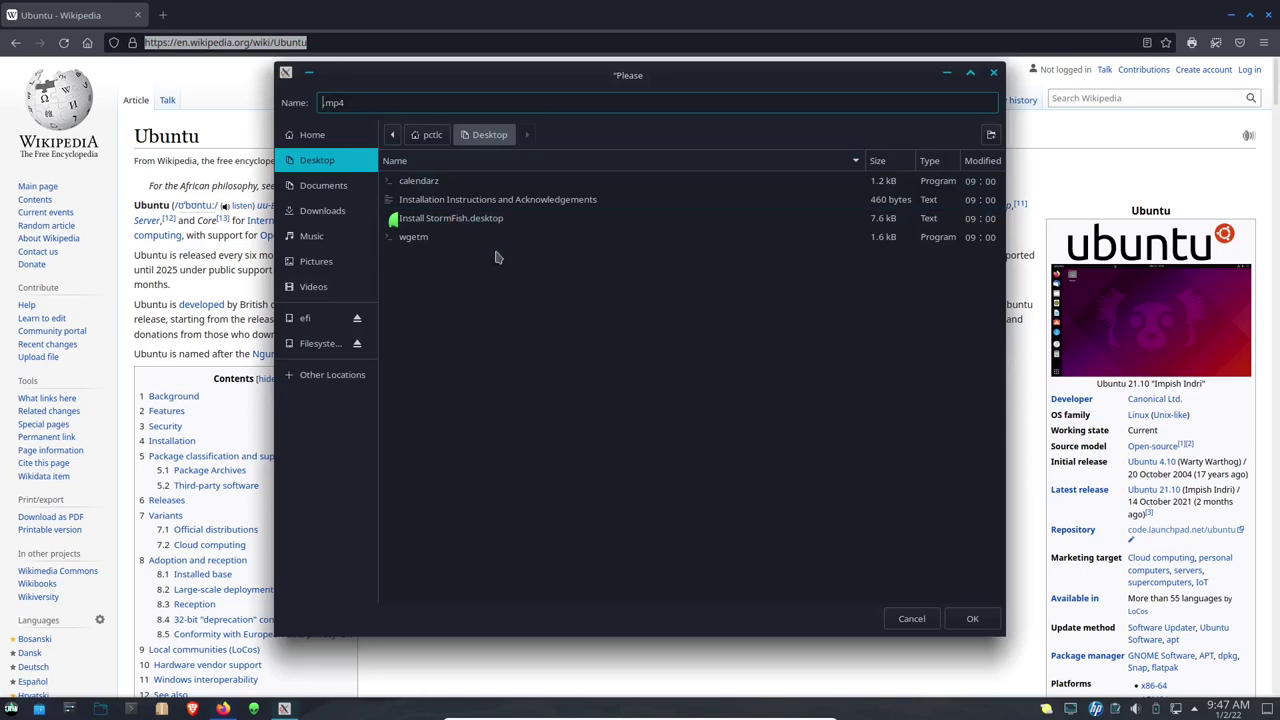
pyautogui.click(350, 212)
pyautogui.hotkey('ctrl', 'a')
pyautogui.write('U')
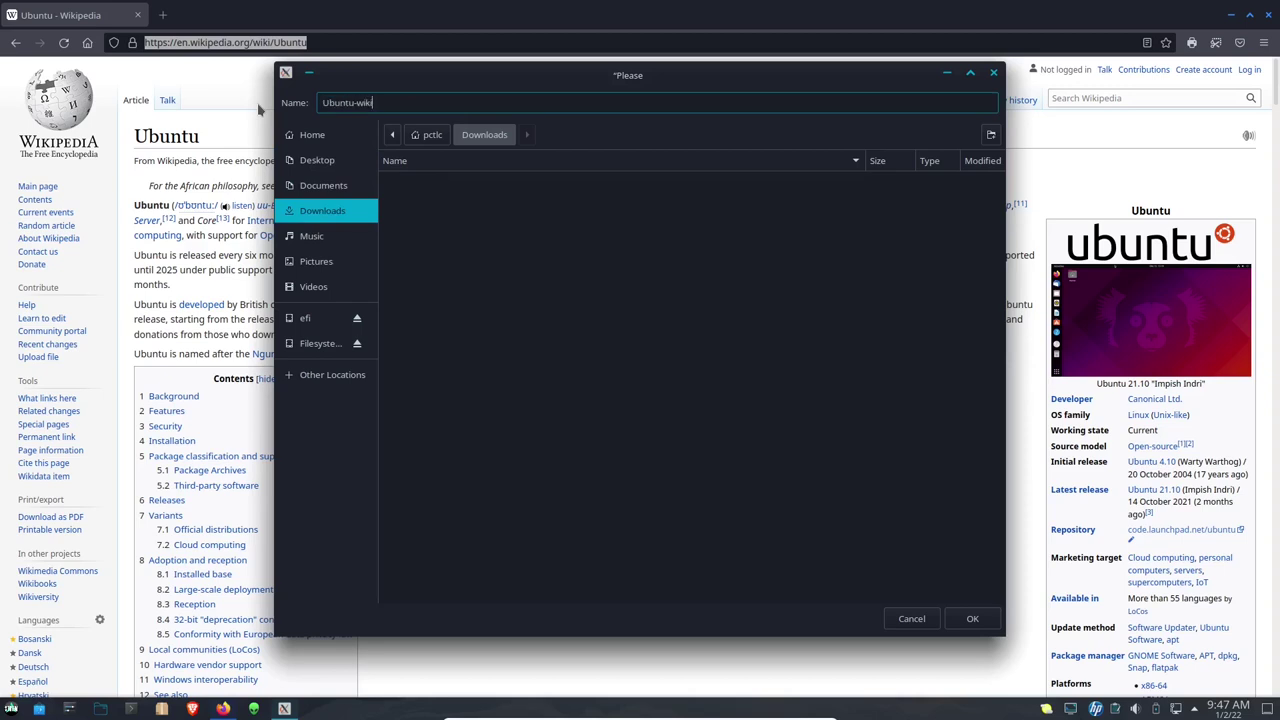
pyautogui.press('Return')
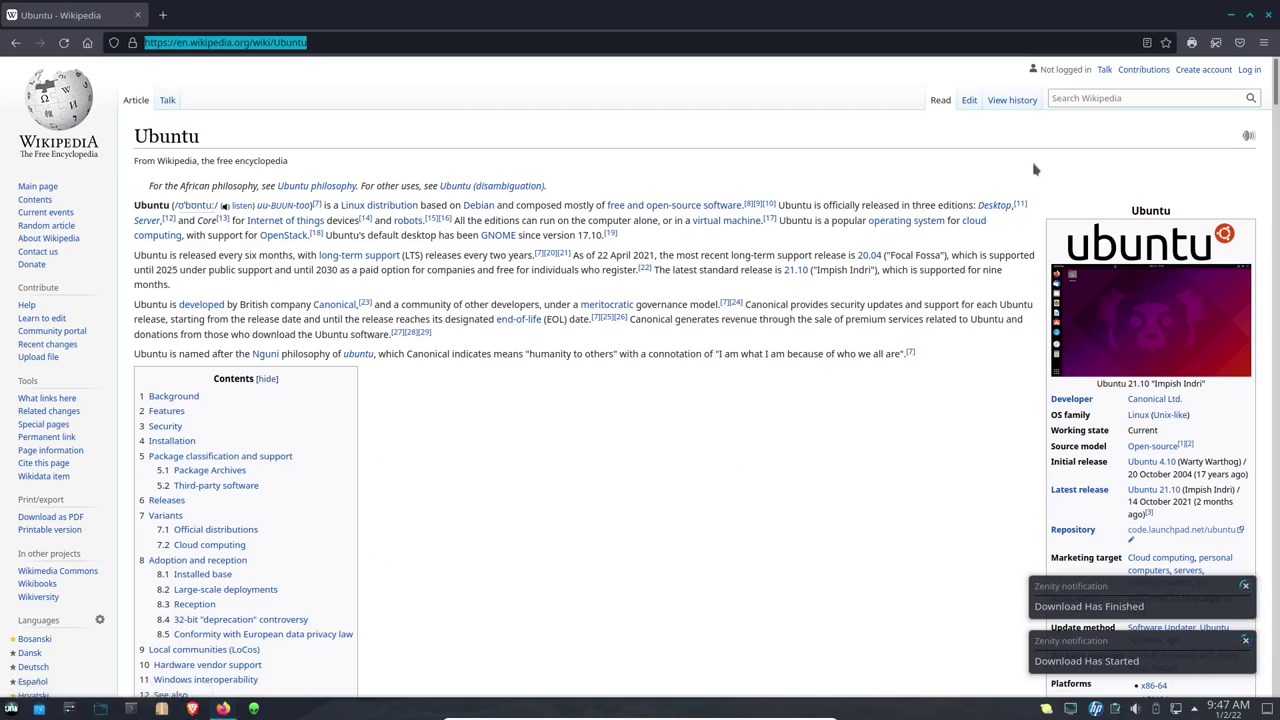
pyautogui.click(1267, 15)
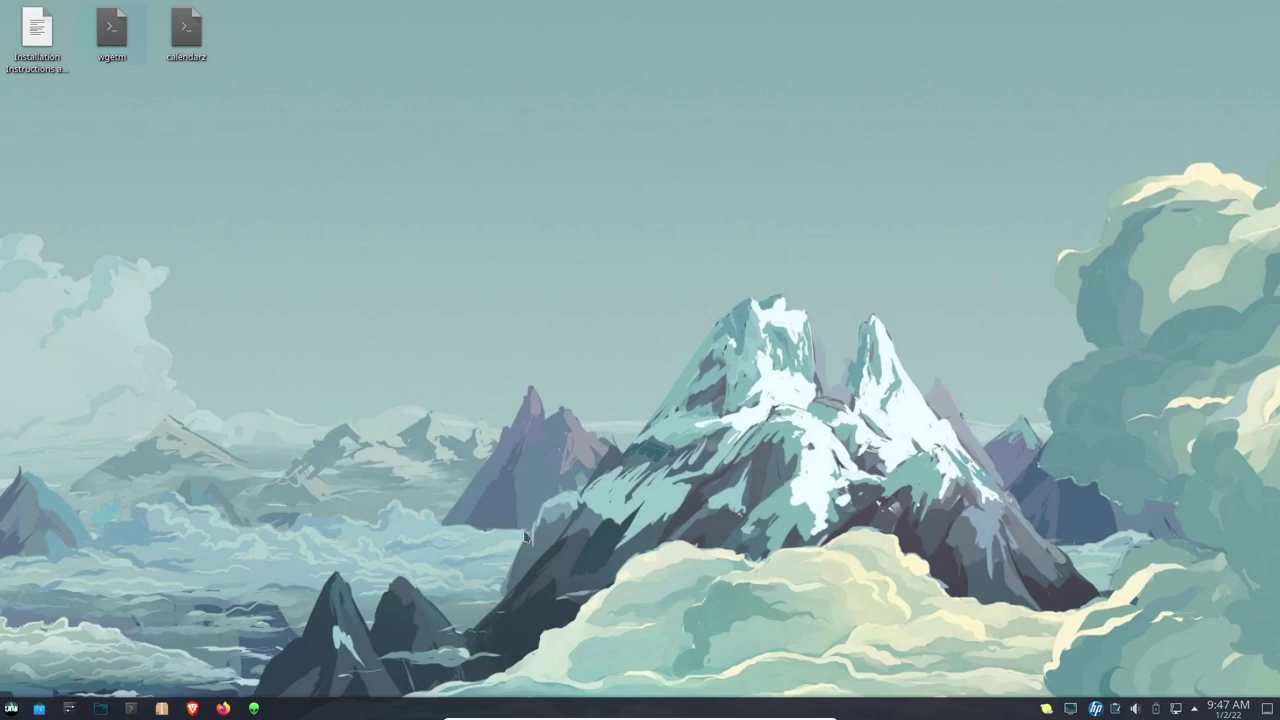
pyautogui.click(100, 707)
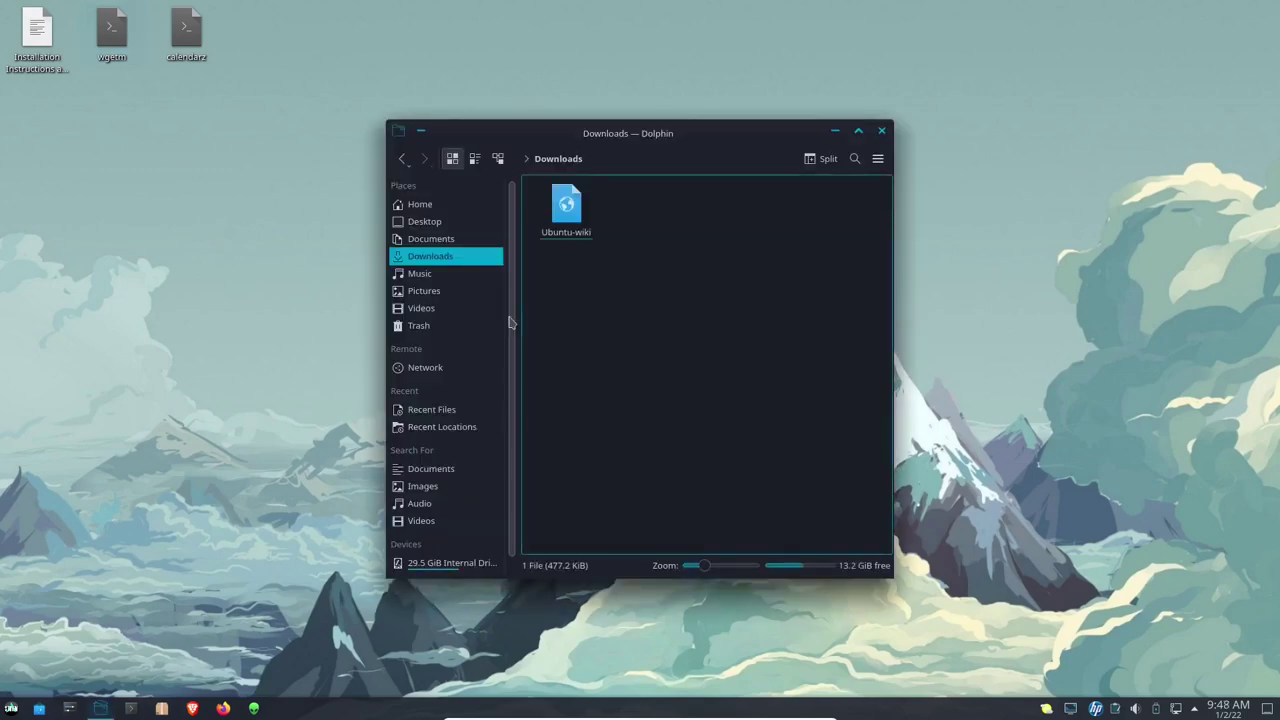
pyautogui.moveTo(566, 205); pyautogui.dragTo(808, 337)
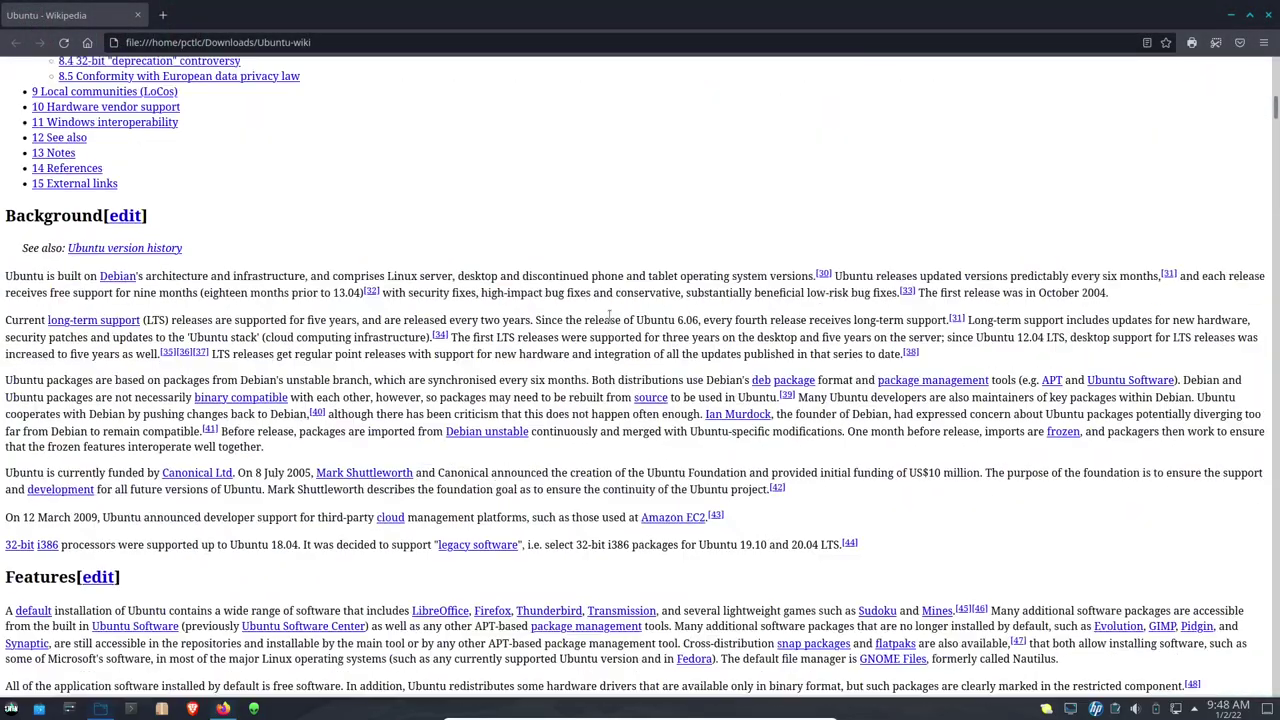
pyautogui.scroll(10, 610, 320)
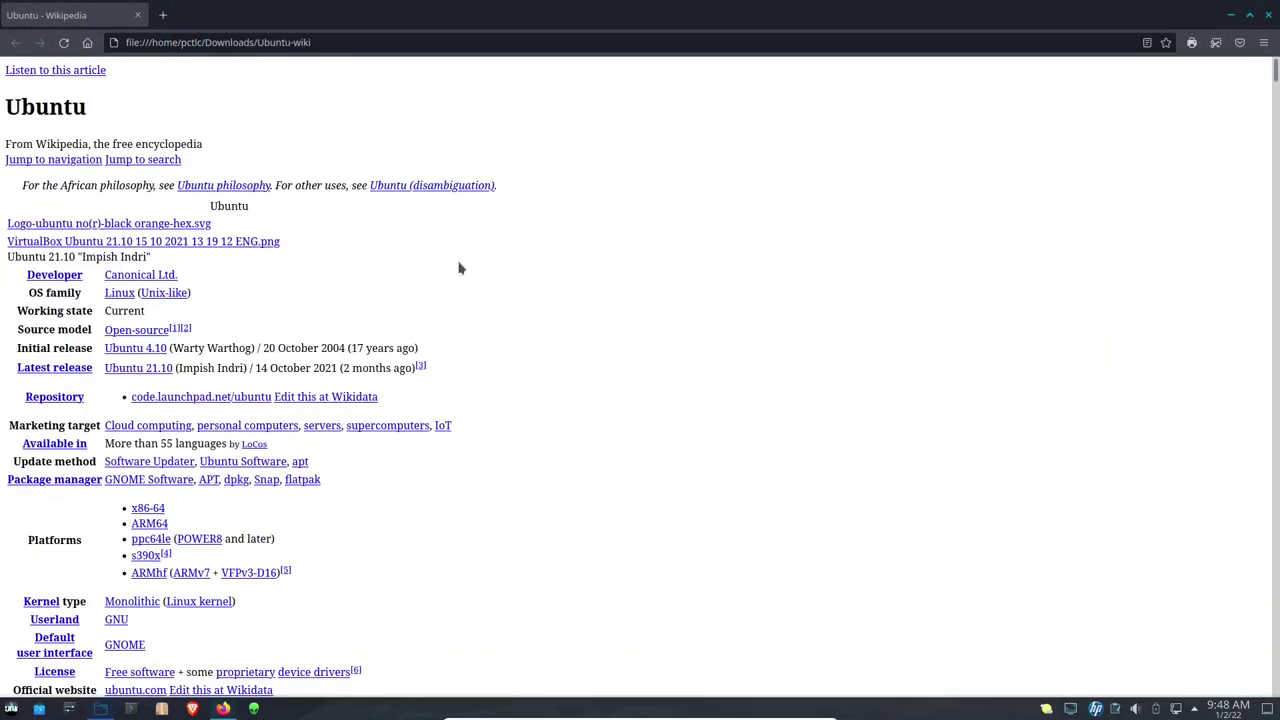
pyautogui.scroll(-2, 628, 245)
pyautogui.scroll(2, 628, 245)
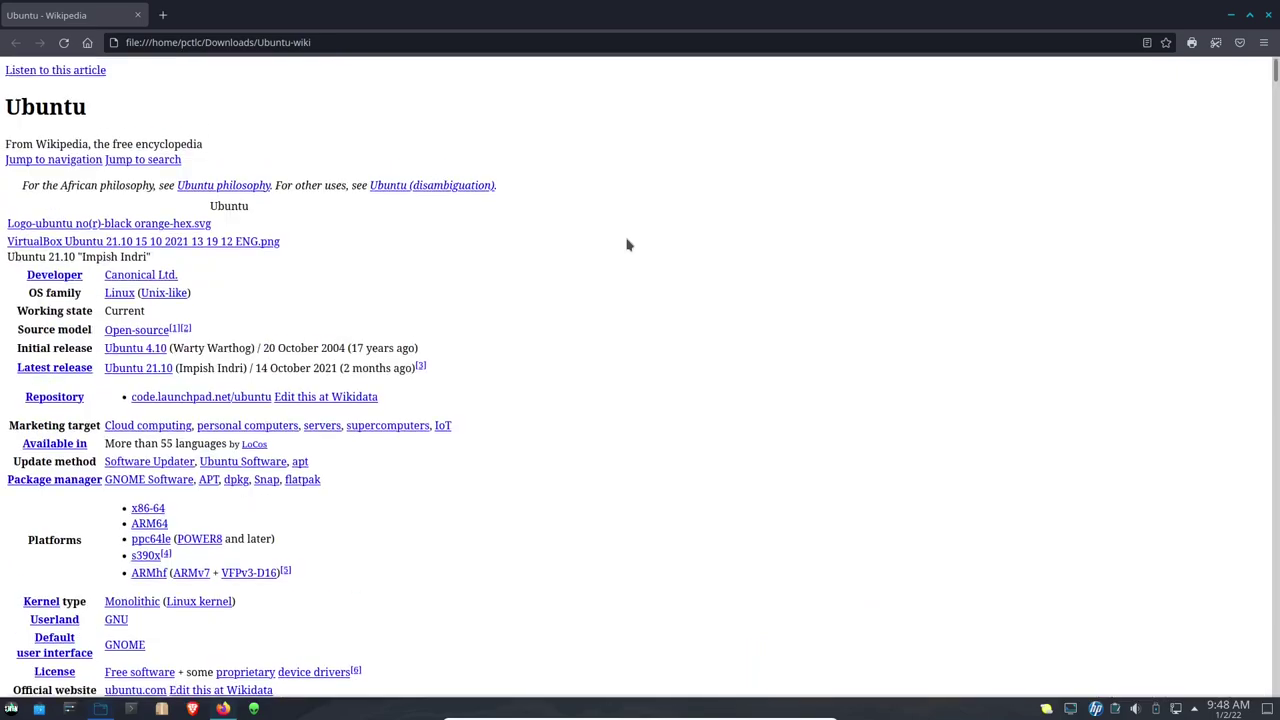
pyautogui.click(1268, 14)
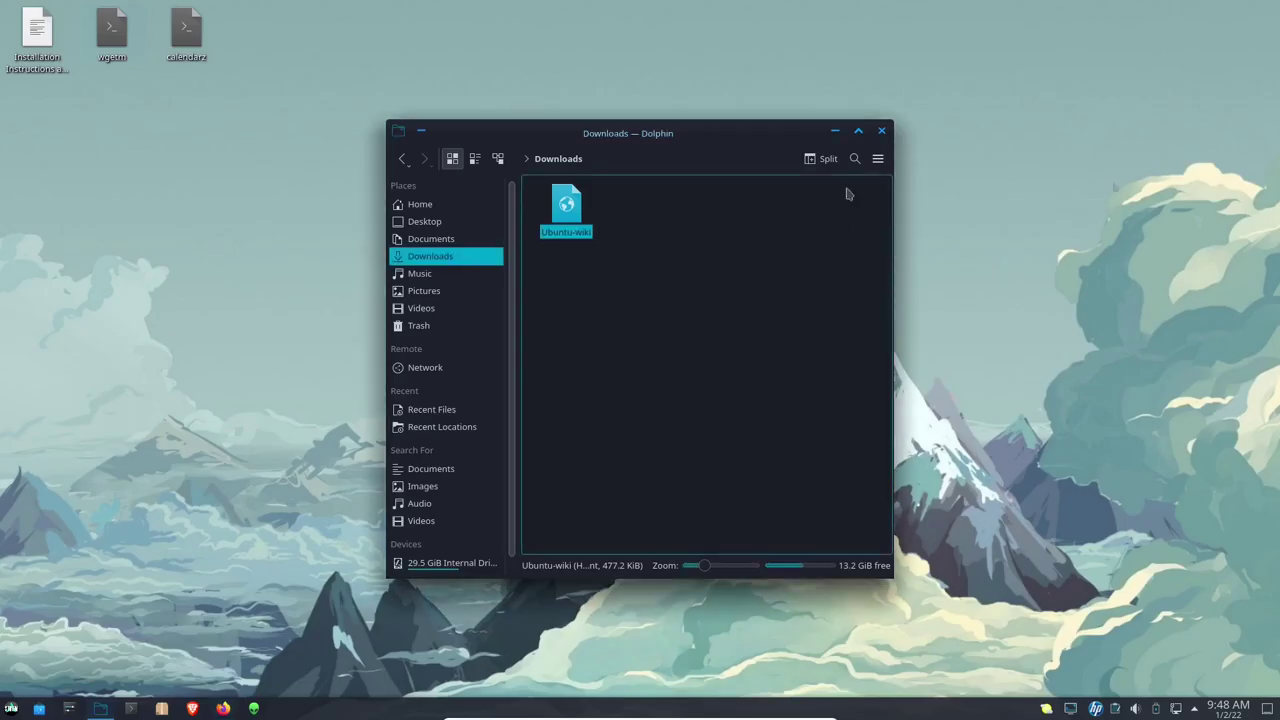
pyautogui.click(881, 134)
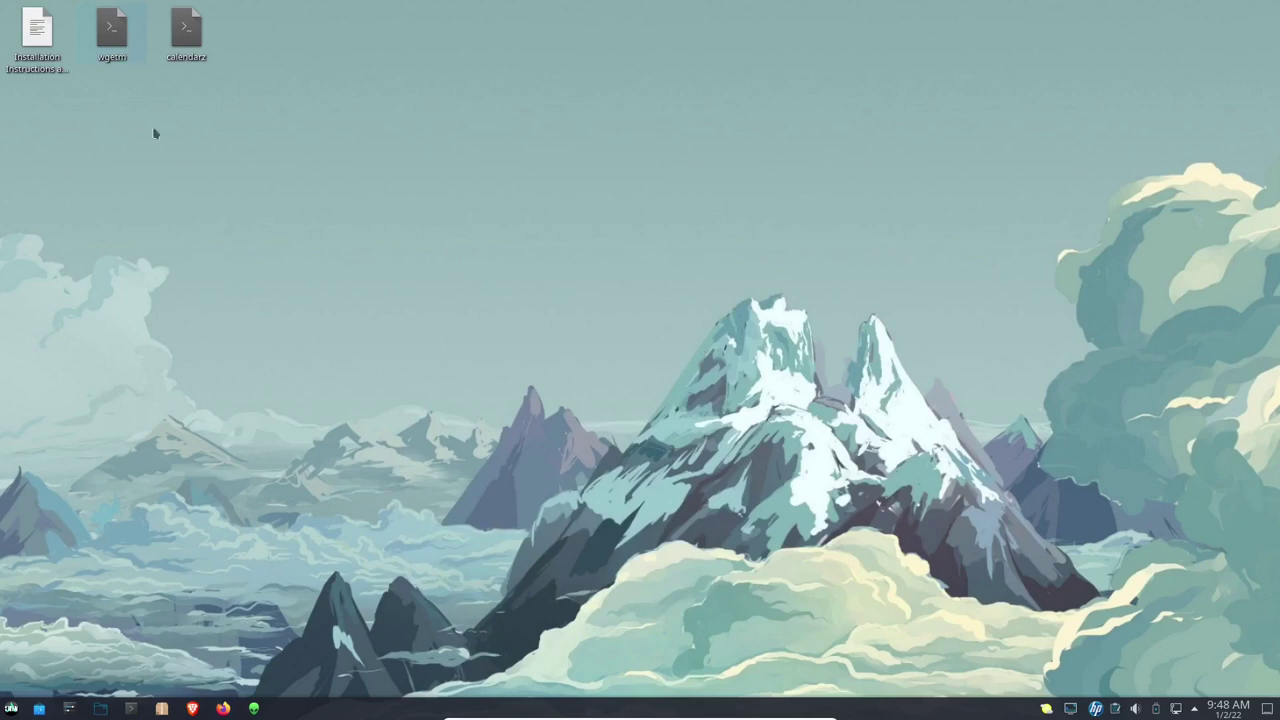
pyautogui.click(114, 30)
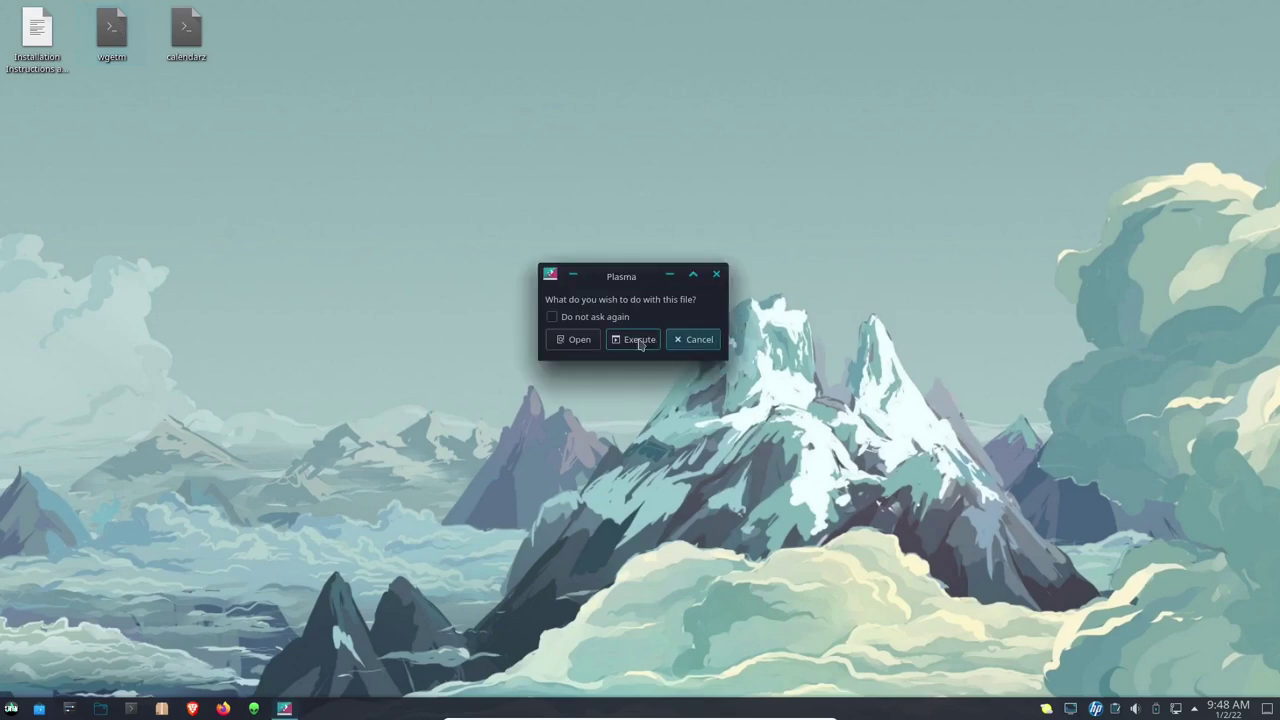
pyautogui.click(572, 340)
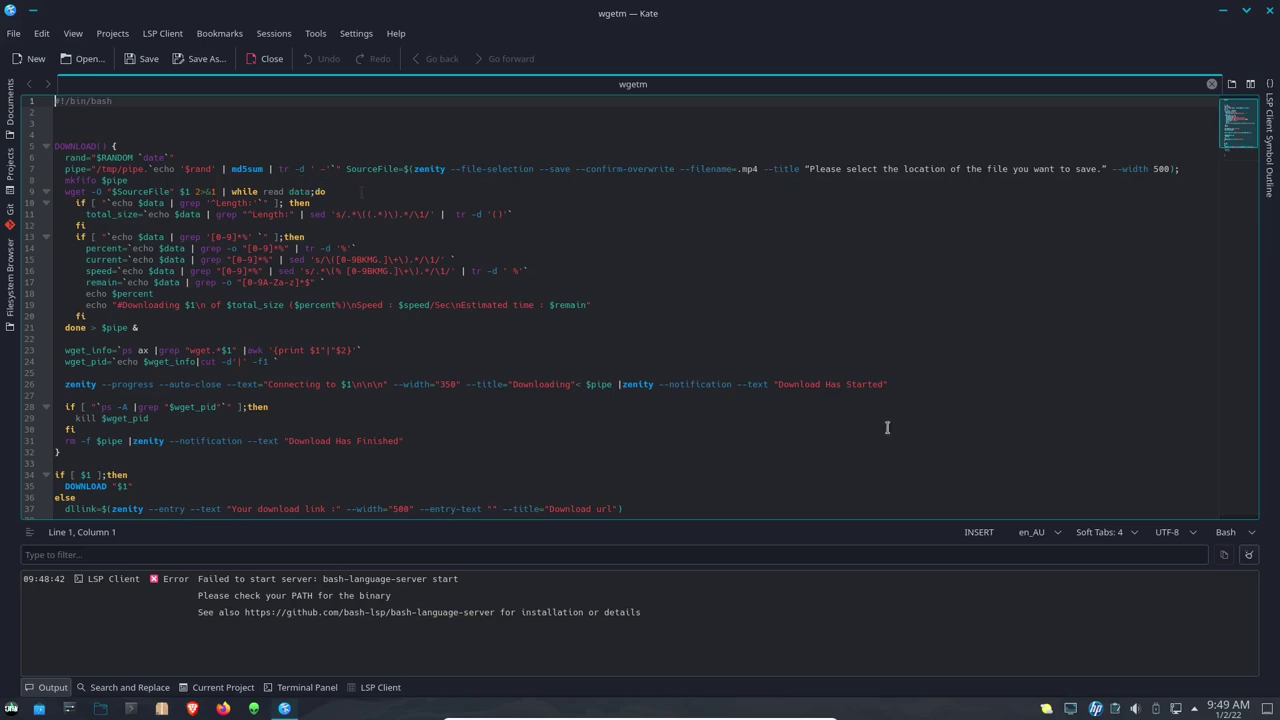
pyautogui.click(1273, 13)
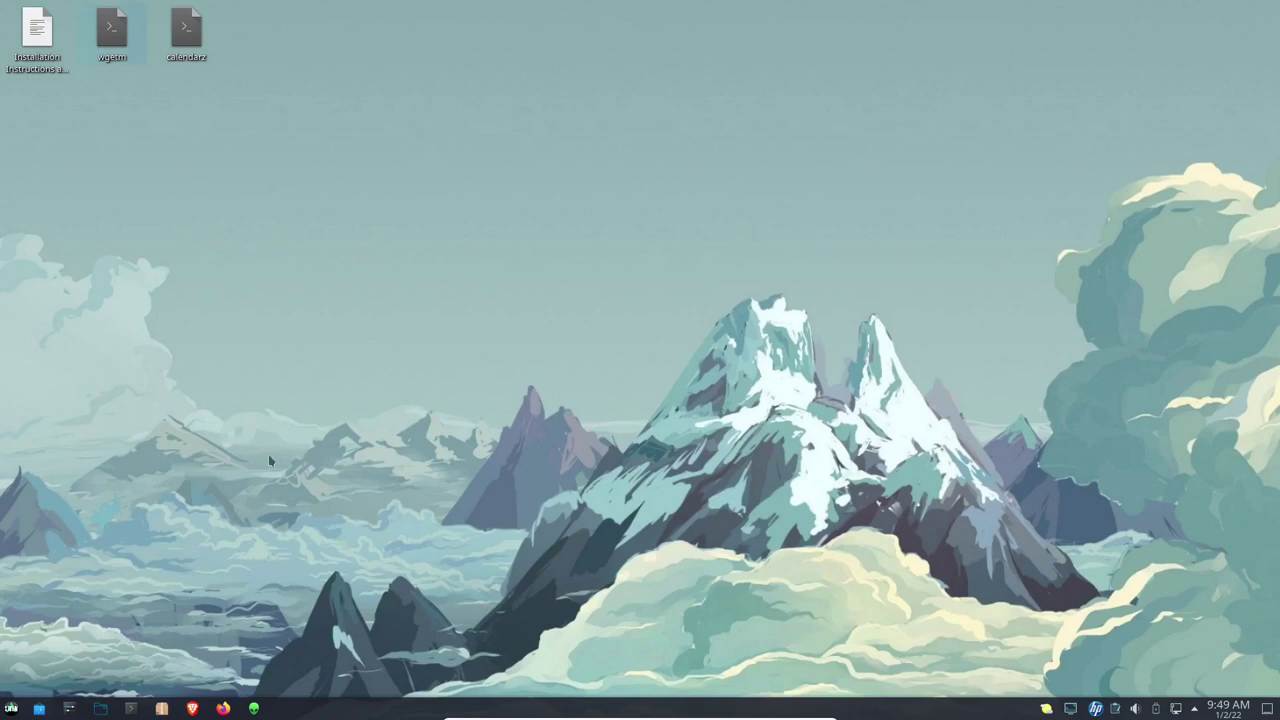
# Browse System Settings' application style, Plasma style, window decoration and icon pages, then open the launcher
pyautogui.click(69, 708)
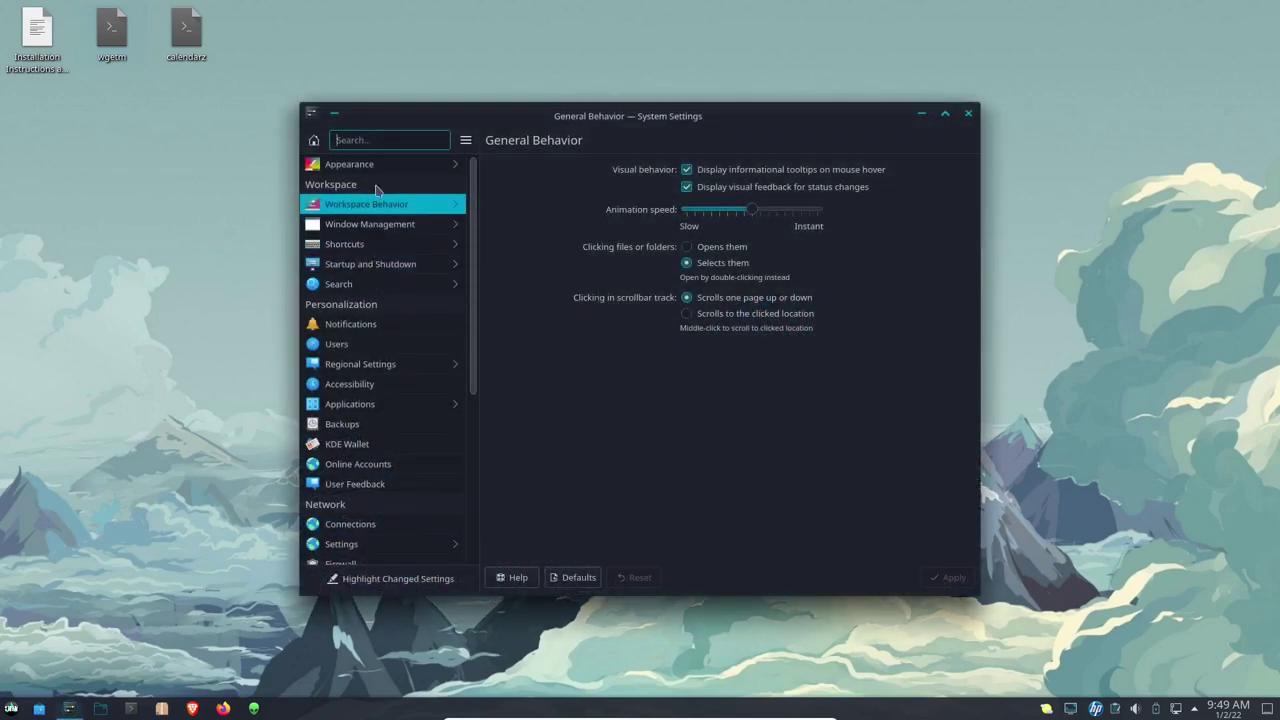
pyautogui.click(372, 166)
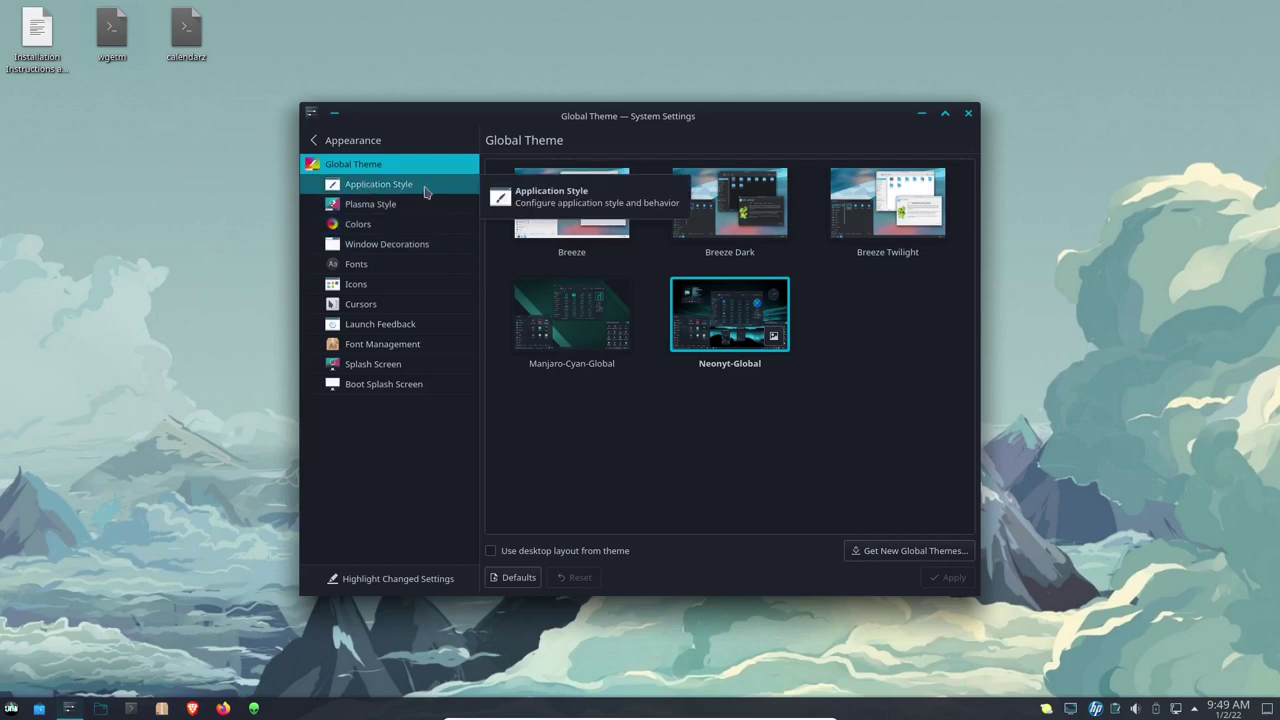
pyautogui.click(381, 189)
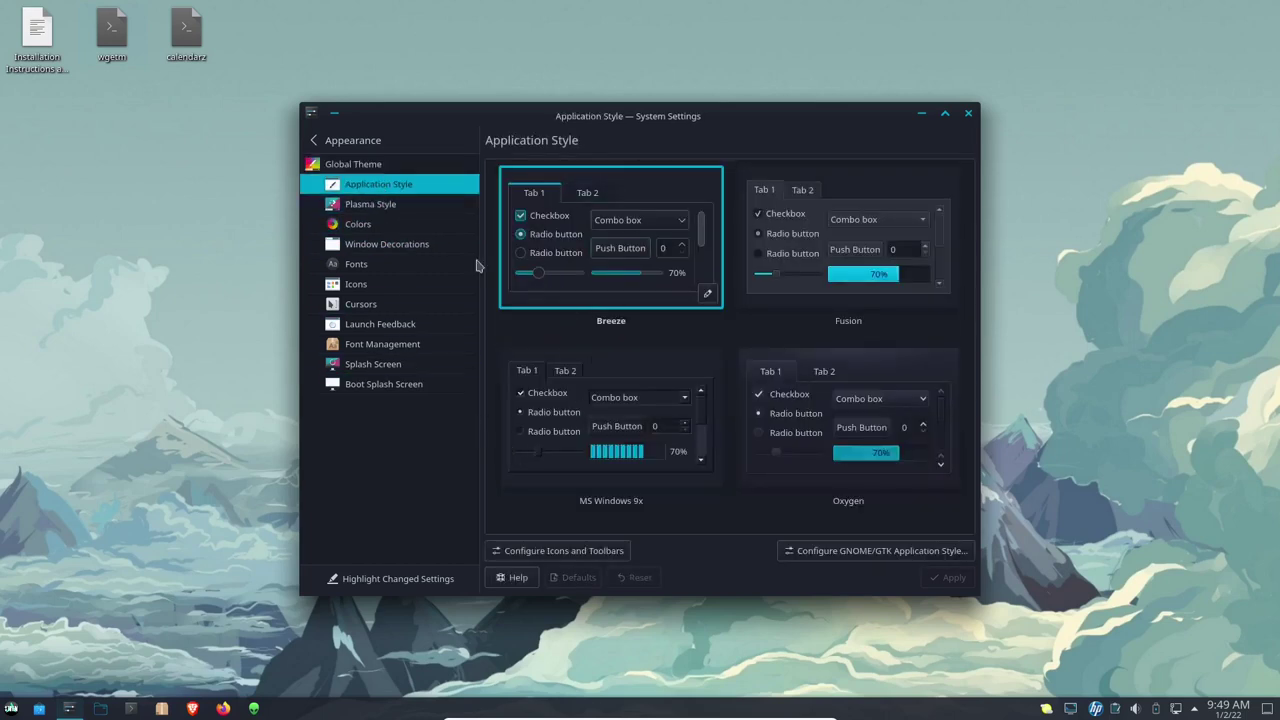
pyautogui.click(376, 204)
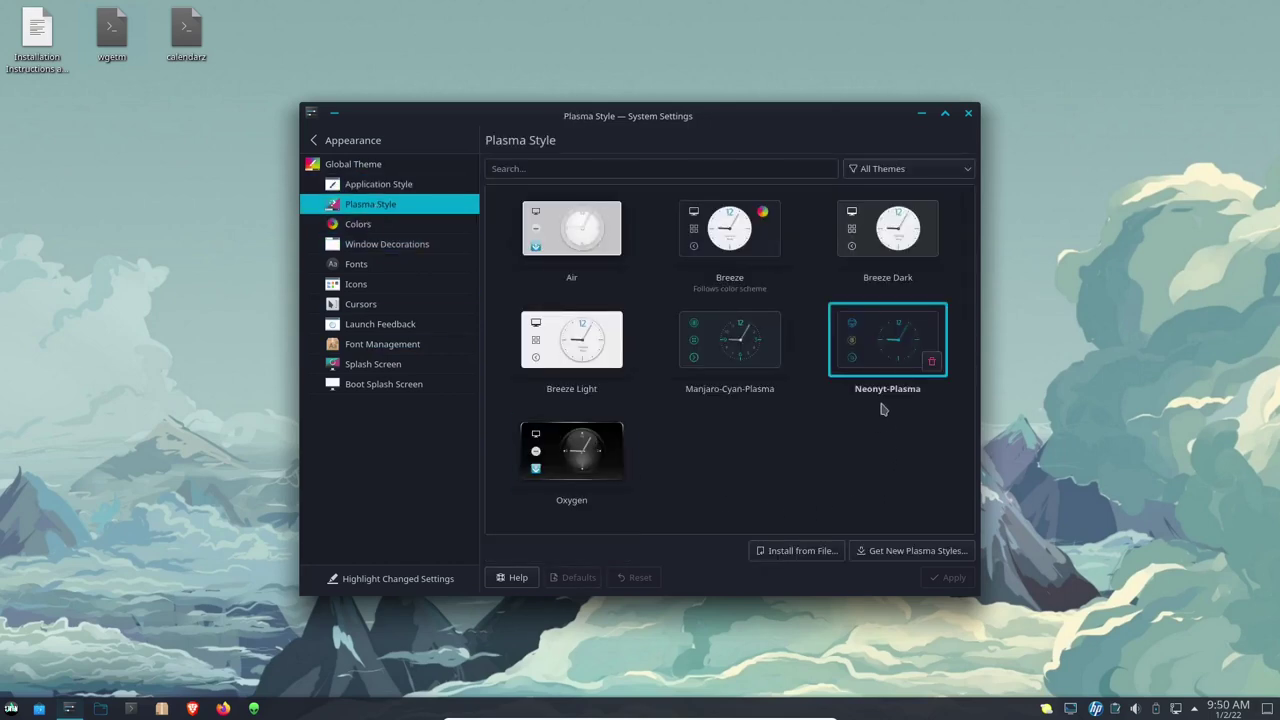
pyautogui.click(372, 250)
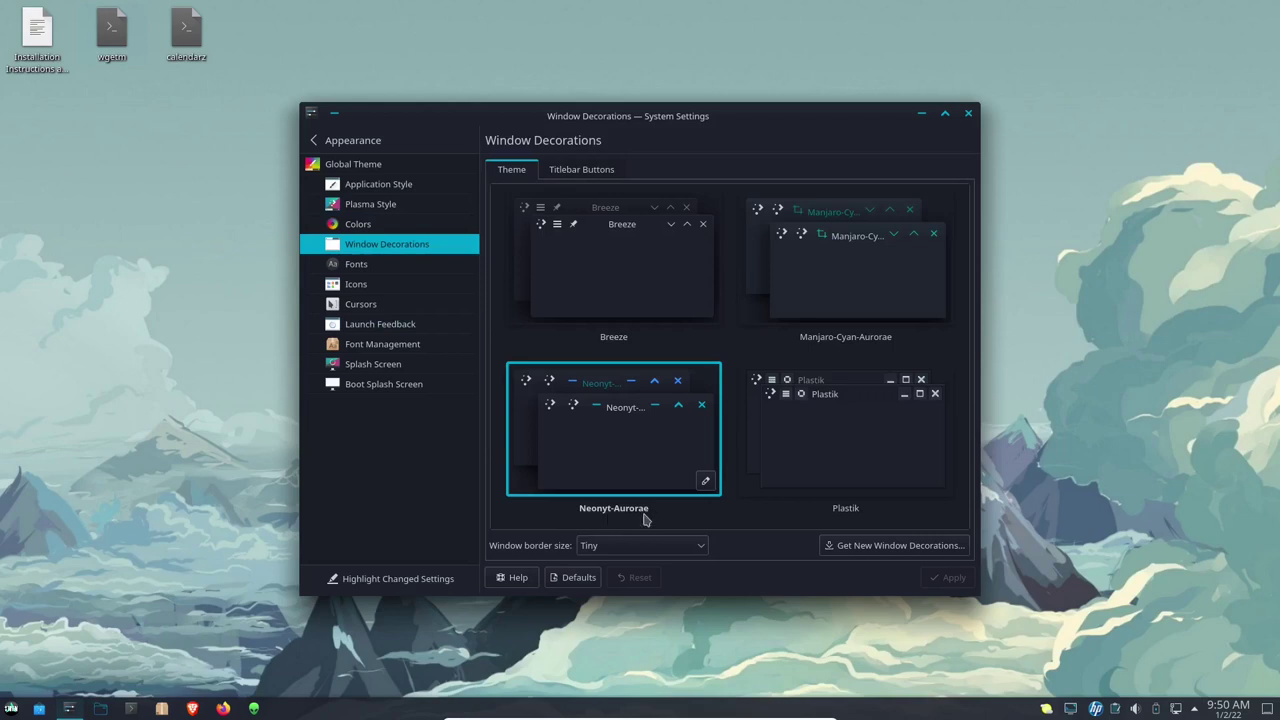
pyautogui.click(366, 287)
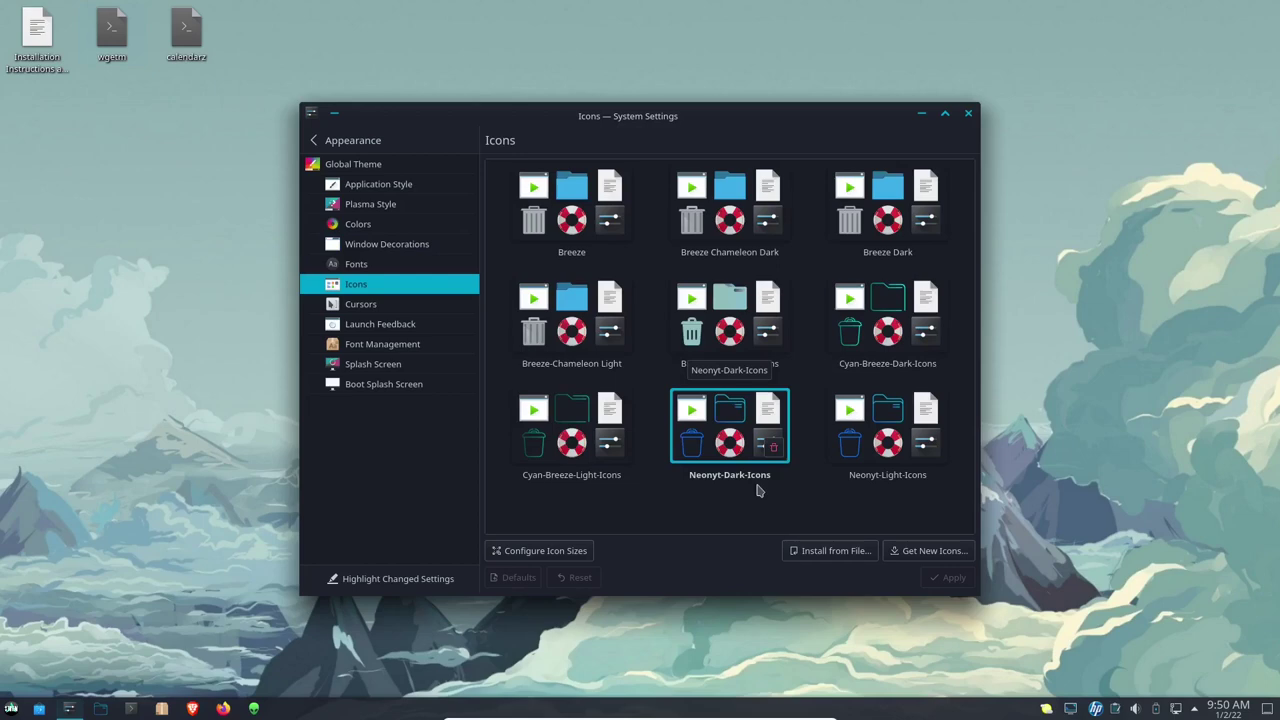
pyautogui.click(10, 708)
pyautogui.write('o')
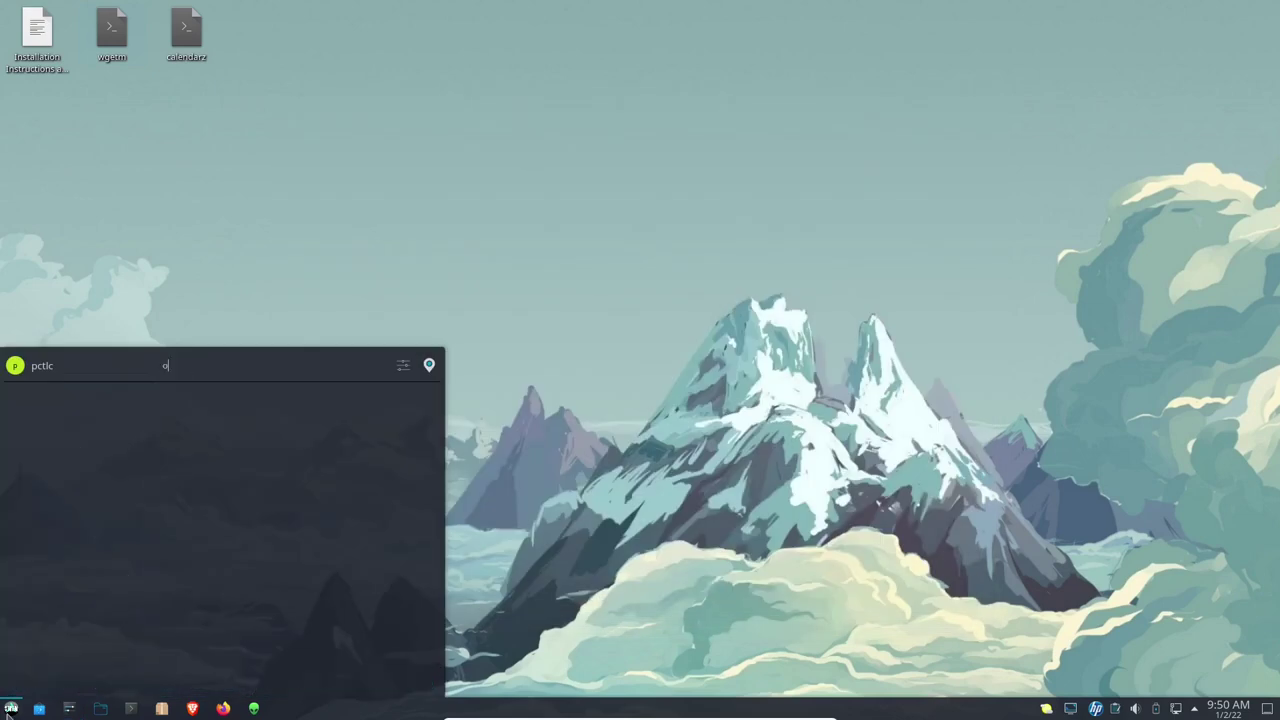
pyautogui.write('smo')
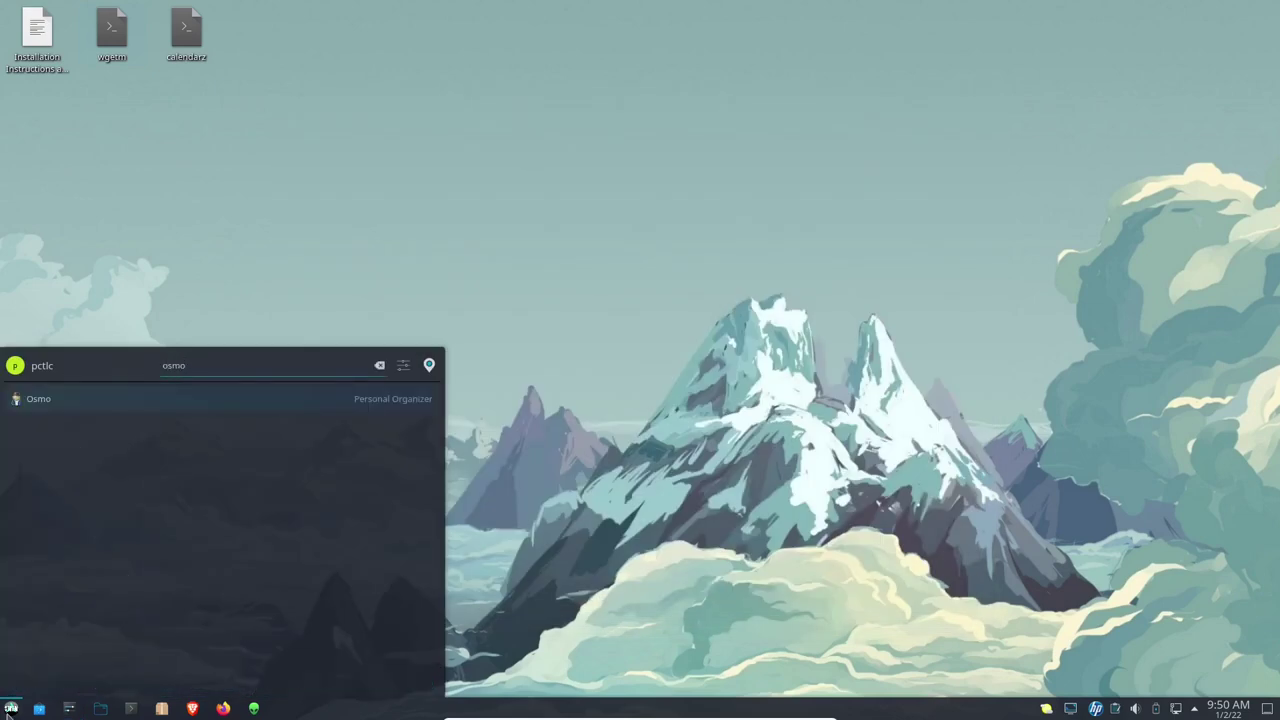
pyautogui.press('Return')
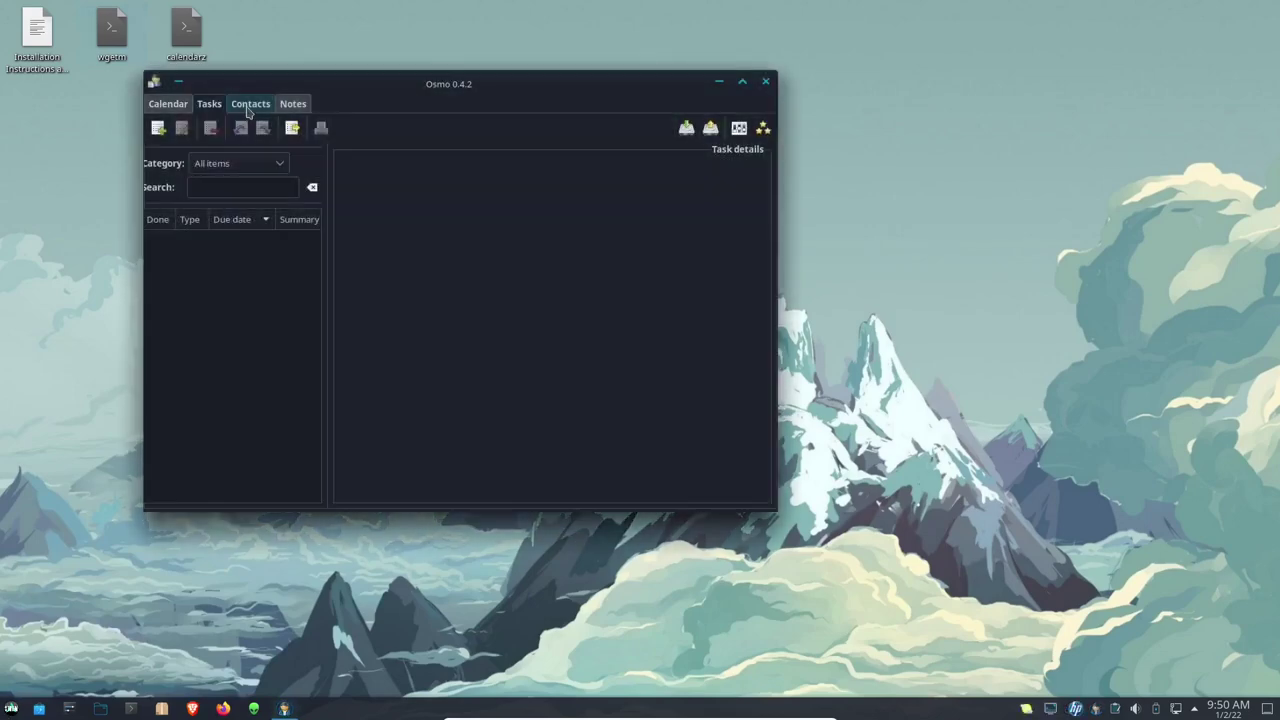
pyautogui.click(251, 106)
pyautogui.click(291, 109)
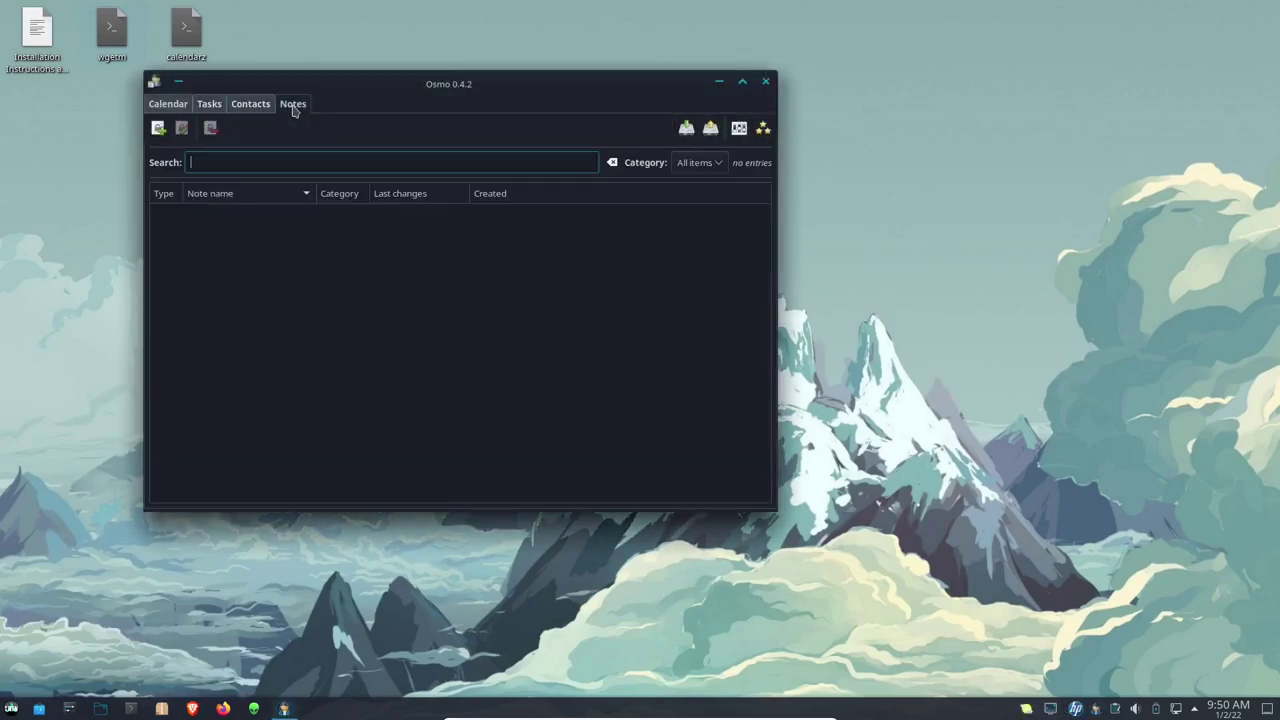
pyautogui.click(250, 109)
pyautogui.click(209, 104)
pyautogui.click(168, 104)
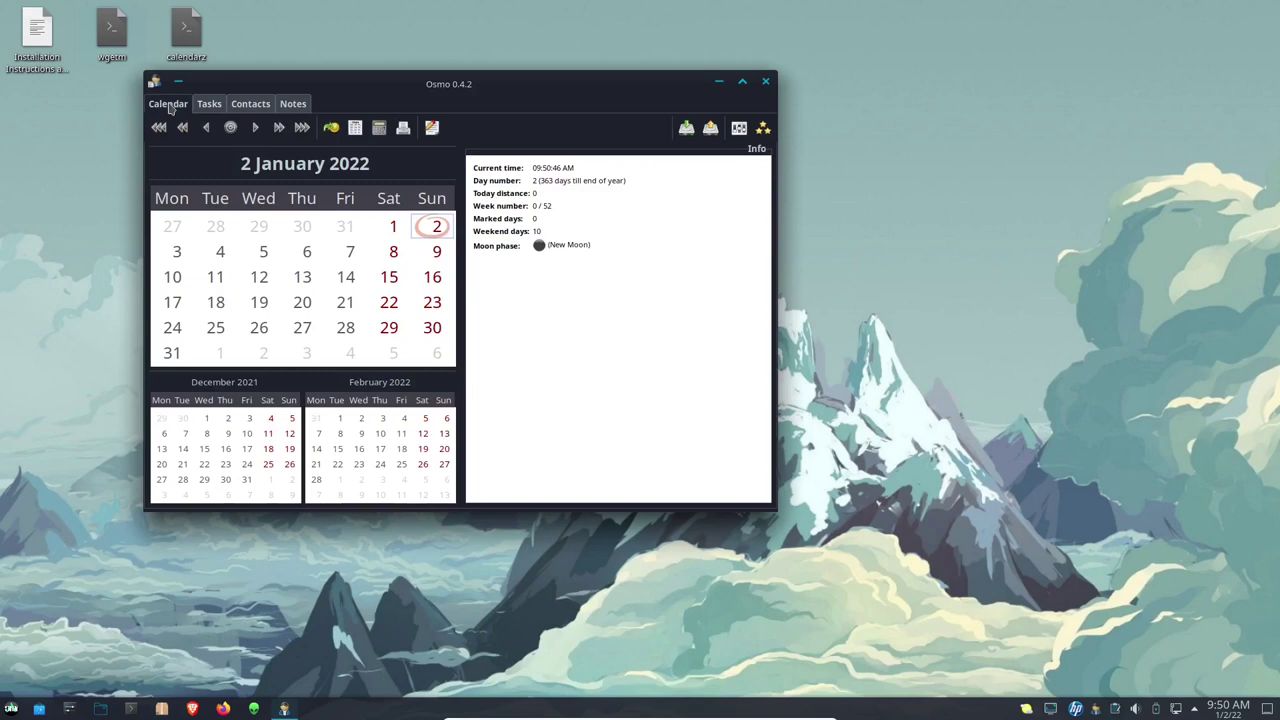
pyautogui.click(294, 106)
pyautogui.click(209, 107)
pyautogui.click(177, 107)
pyautogui.click(195, 107)
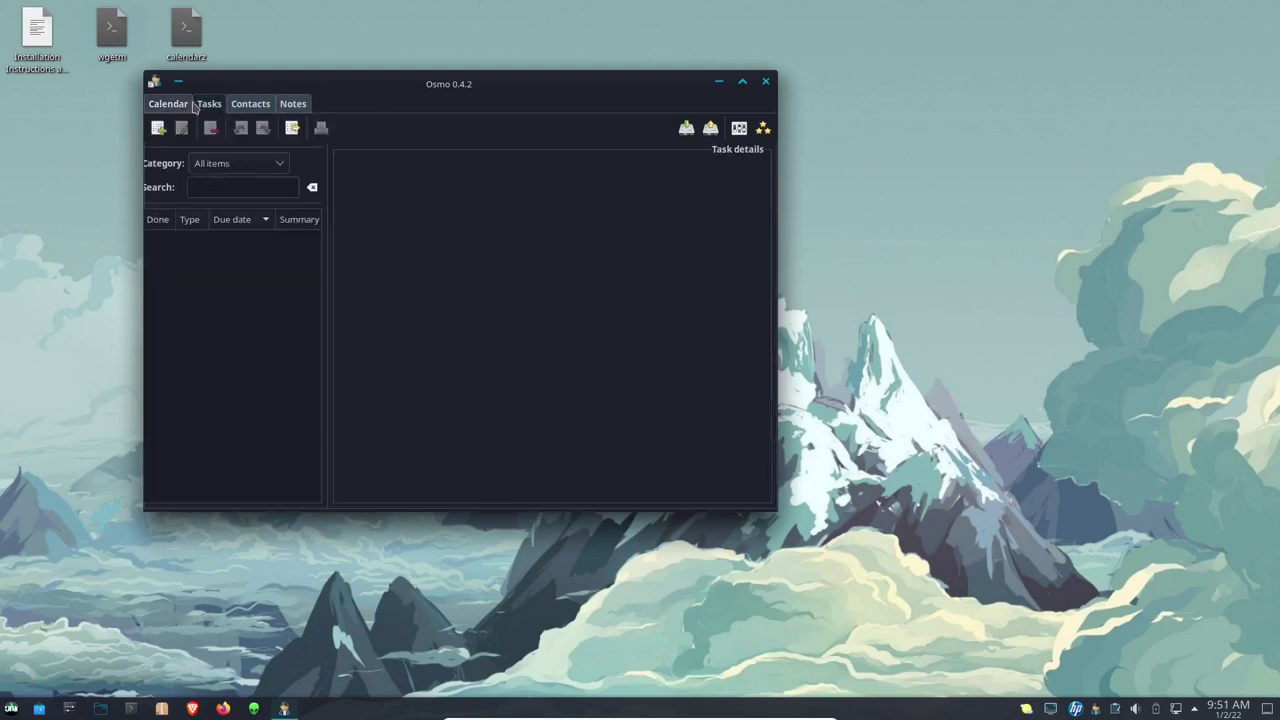
pyautogui.click(766, 81)
pyautogui.press('super')
# Launch WolfLand Builder from the launcher's System category
pyautogui.moveTo(52, 603)
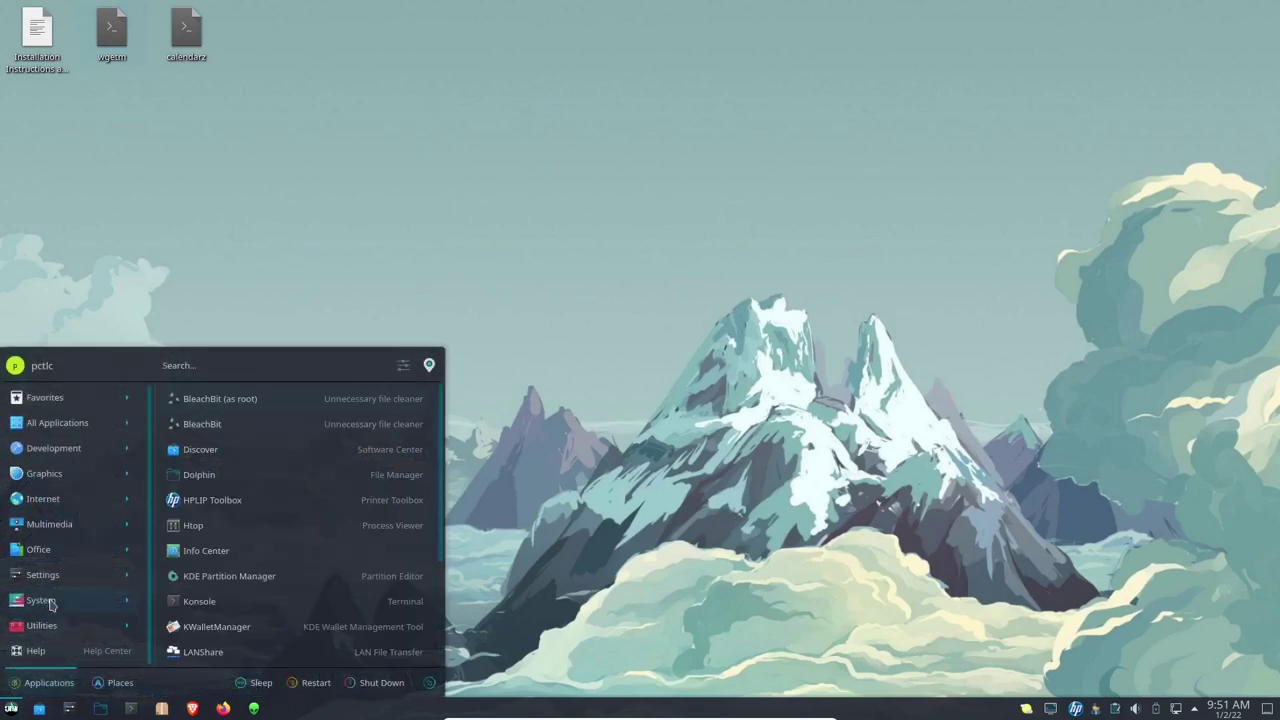
pyautogui.scroll(-3, 290, 576)
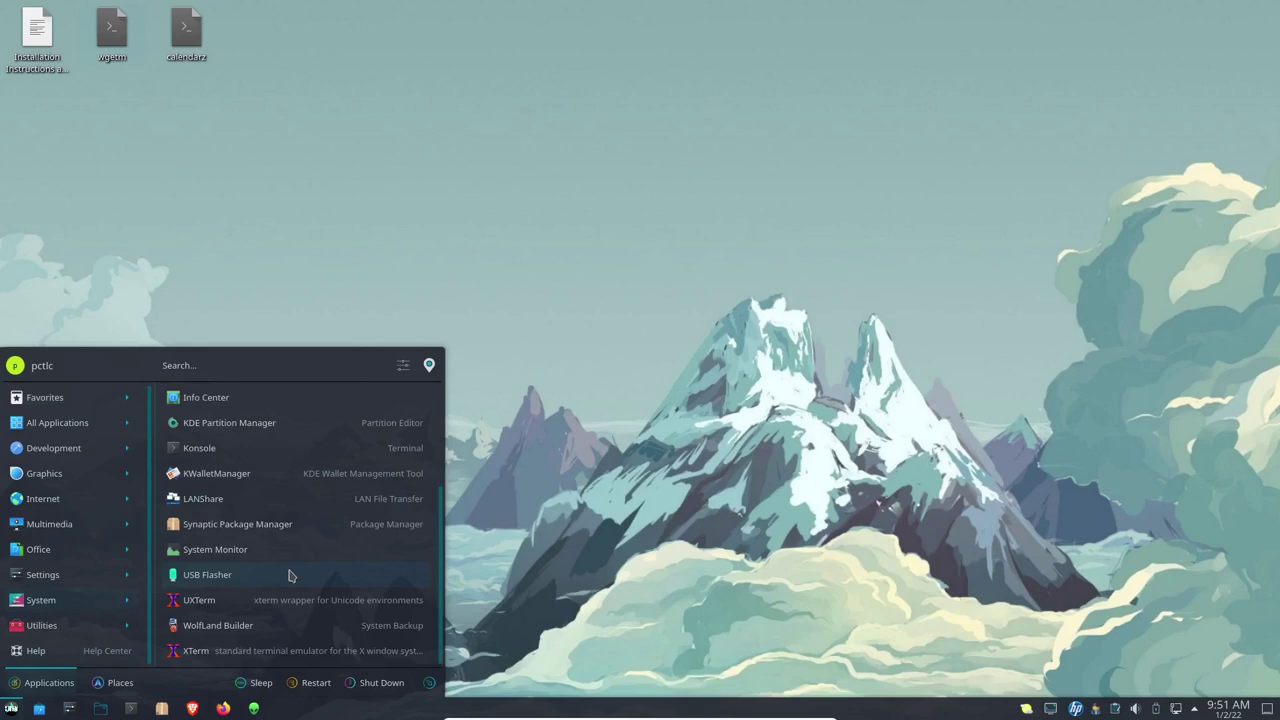
pyautogui.click(278, 628)
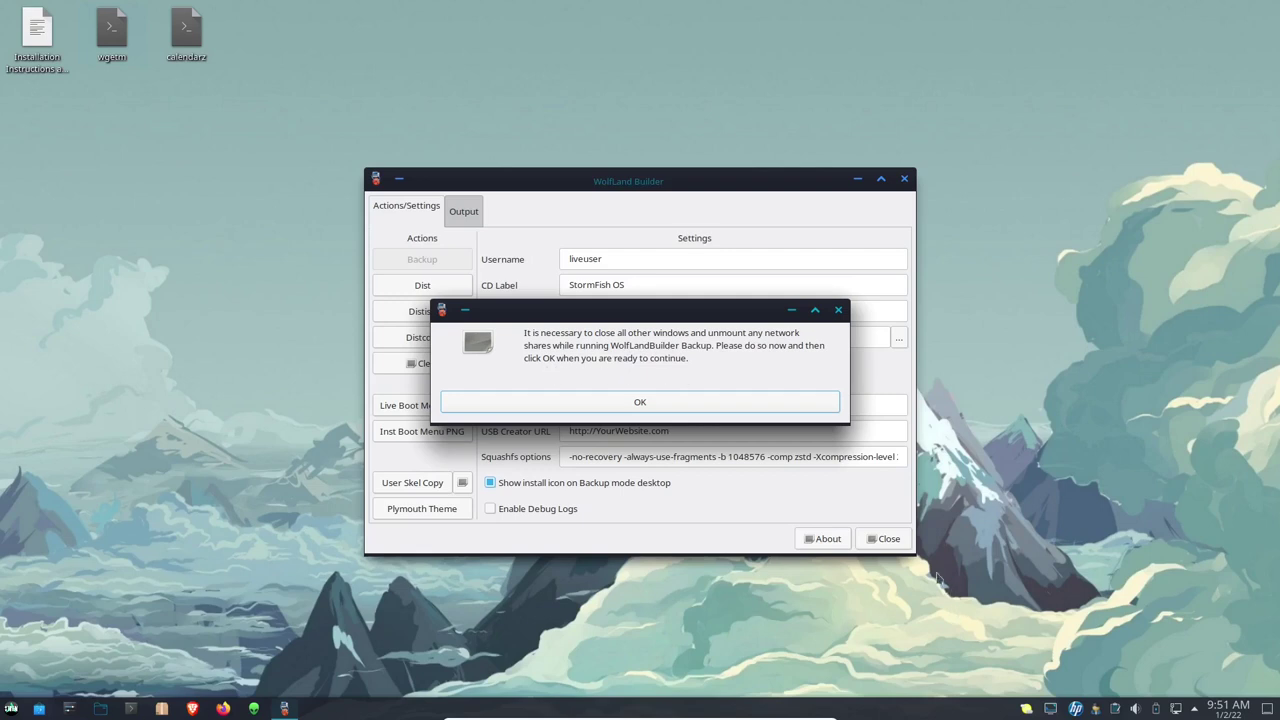
# Dismiss WolfLand Builder's close-other-windows warning with OK
pyautogui.click(670, 404)
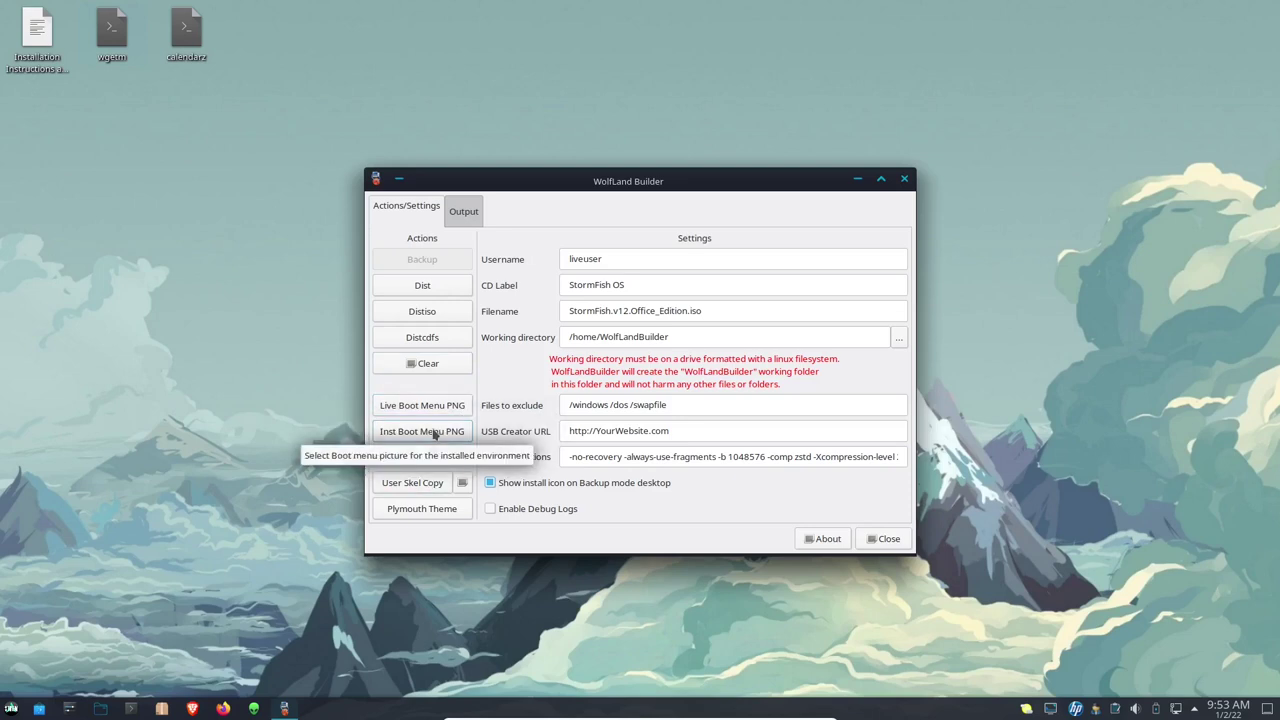
# Switch between WolfLand Builder's output log and backup settings views
pyautogui.click(464, 213)
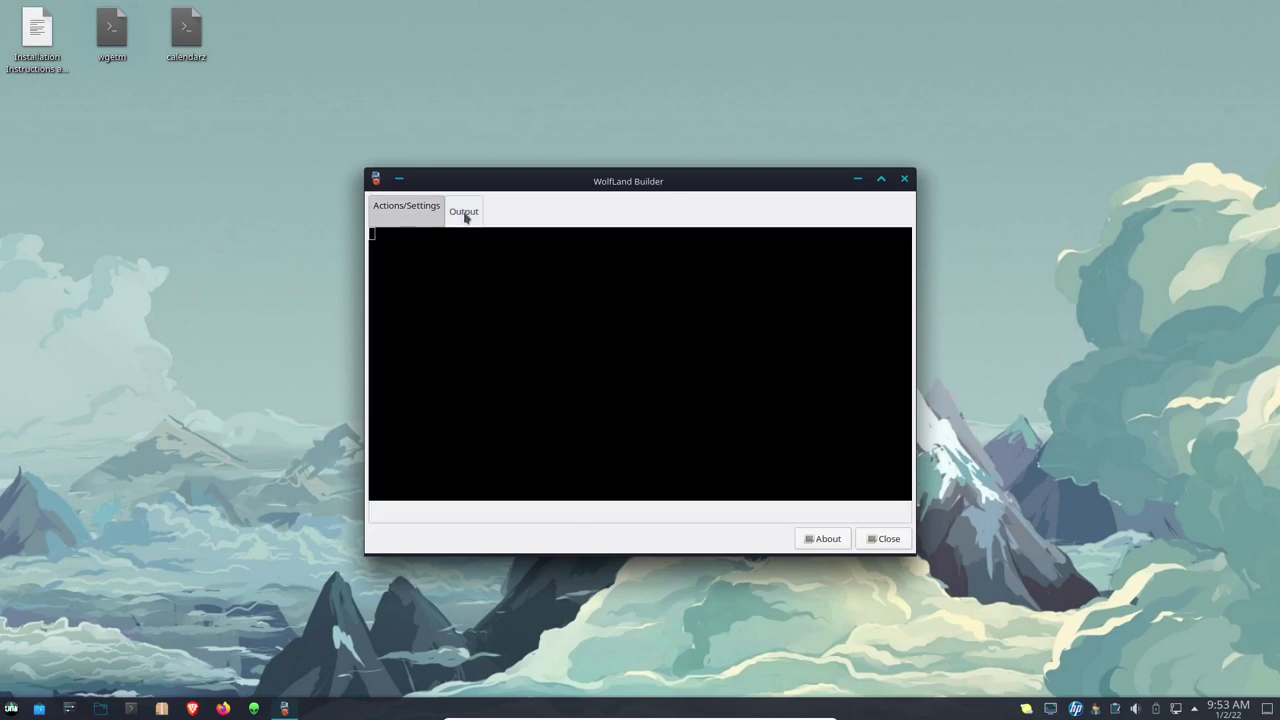
pyautogui.click(397, 215)
pyautogui.click(458, 211)
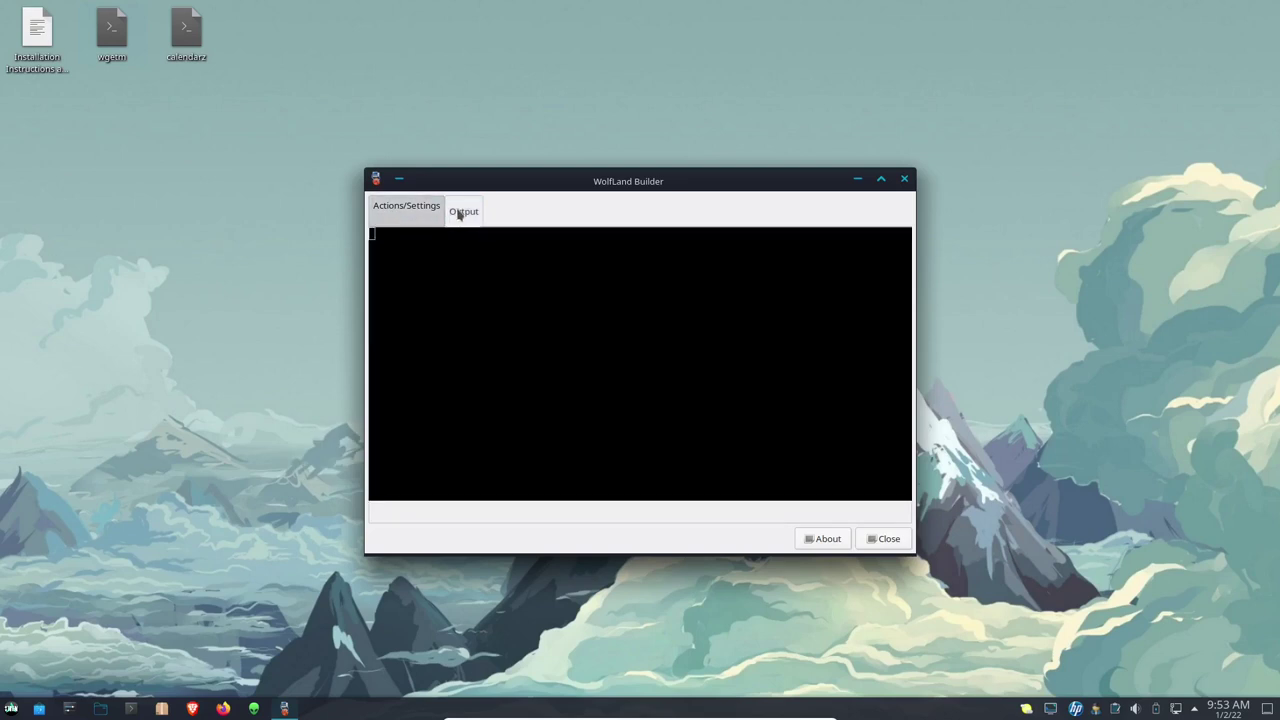
pyautogui.click(397, 214)
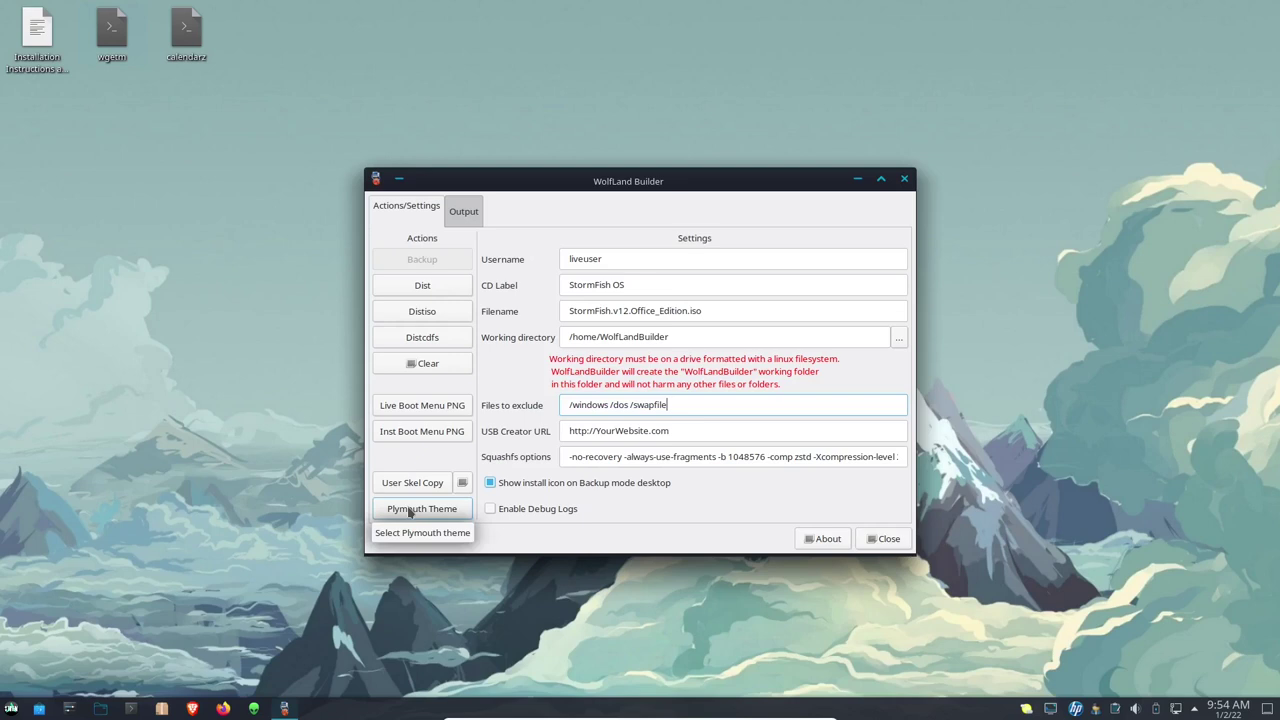
# Check version 6.0-29 in the About window, then close WolfLand Builder
pyautogui.click(828, 538)
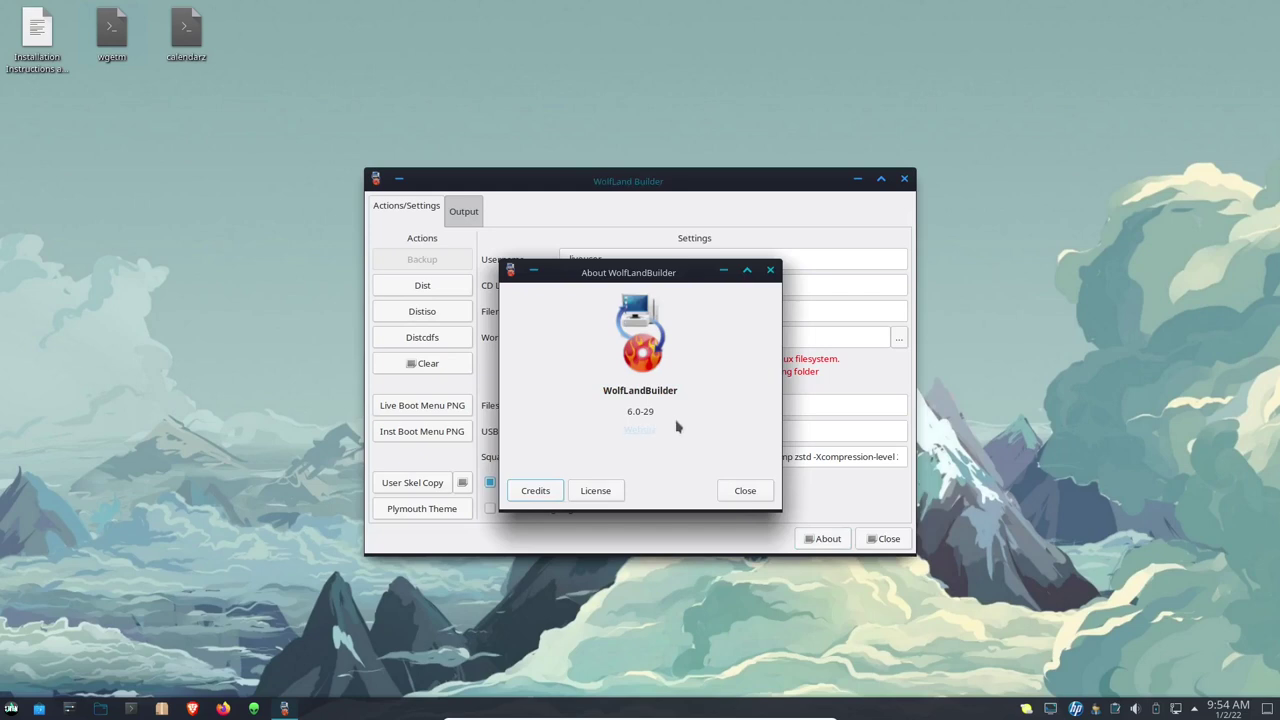
pyautogui.click(745, 490)
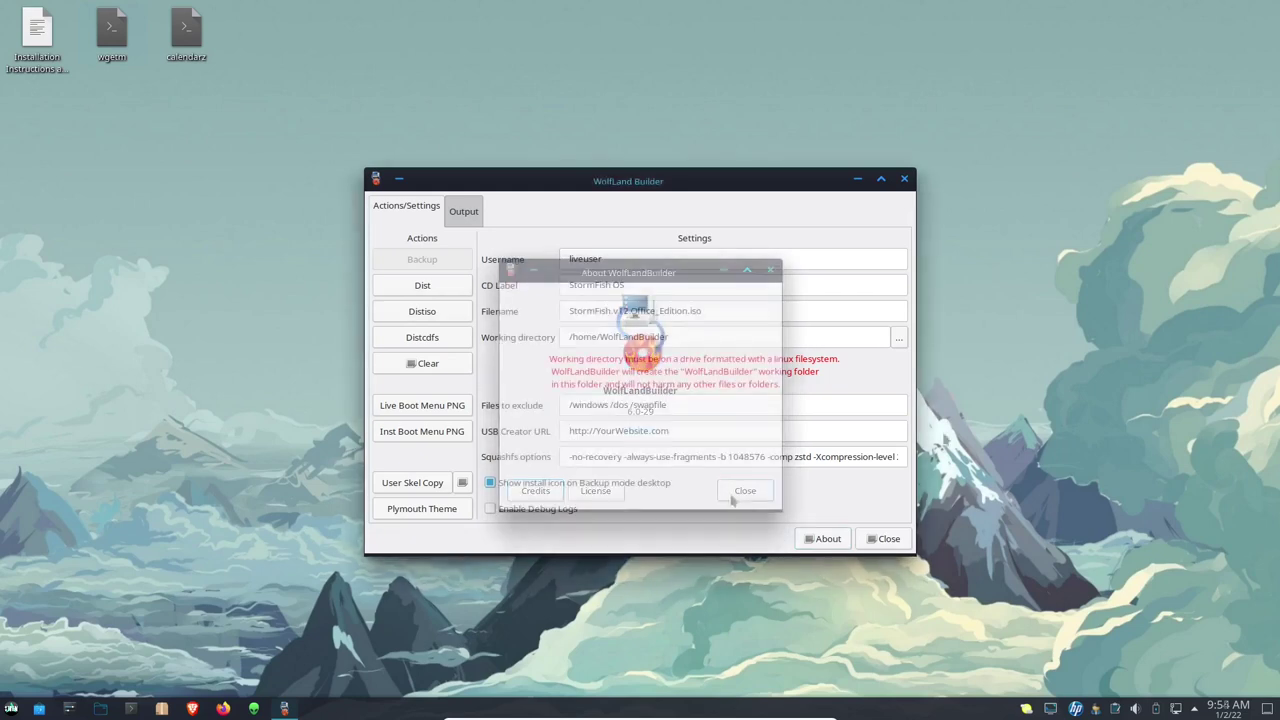
pyautogui.click(886, 538)
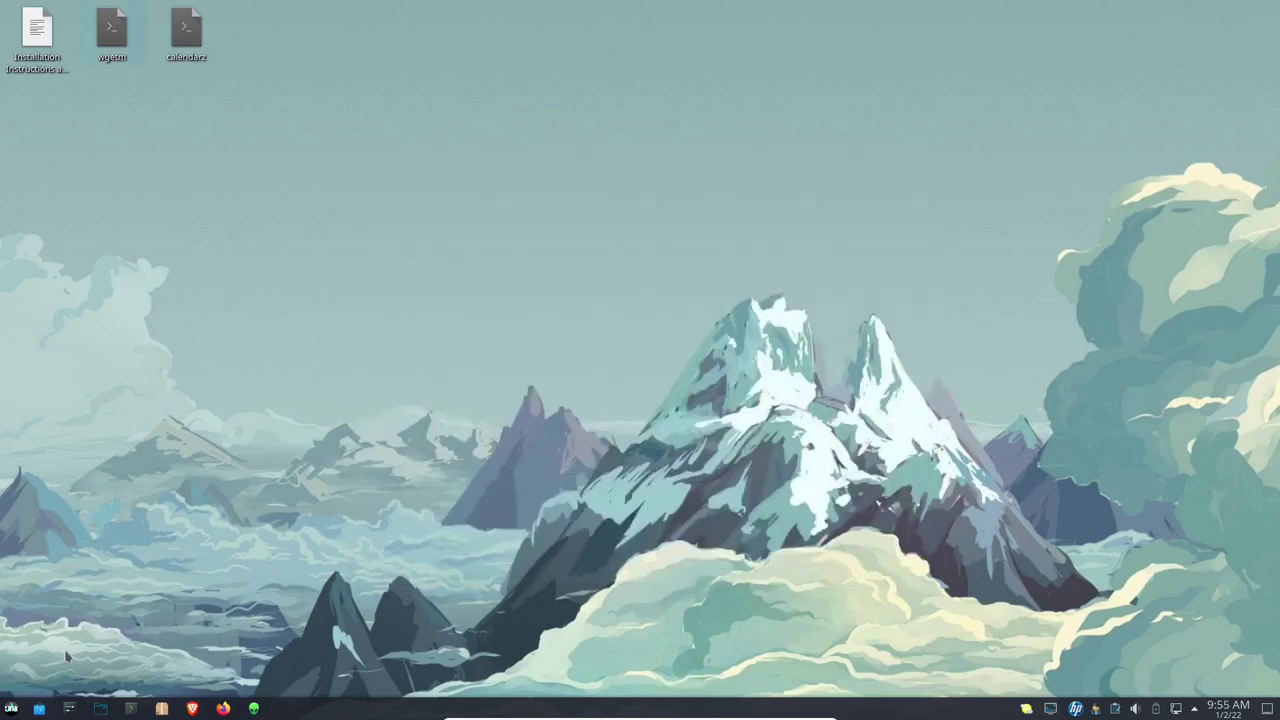
# Change the Weather Report station from Tampa to Perth, Western Australia, and apply
pyautogui.click(1027, 709)
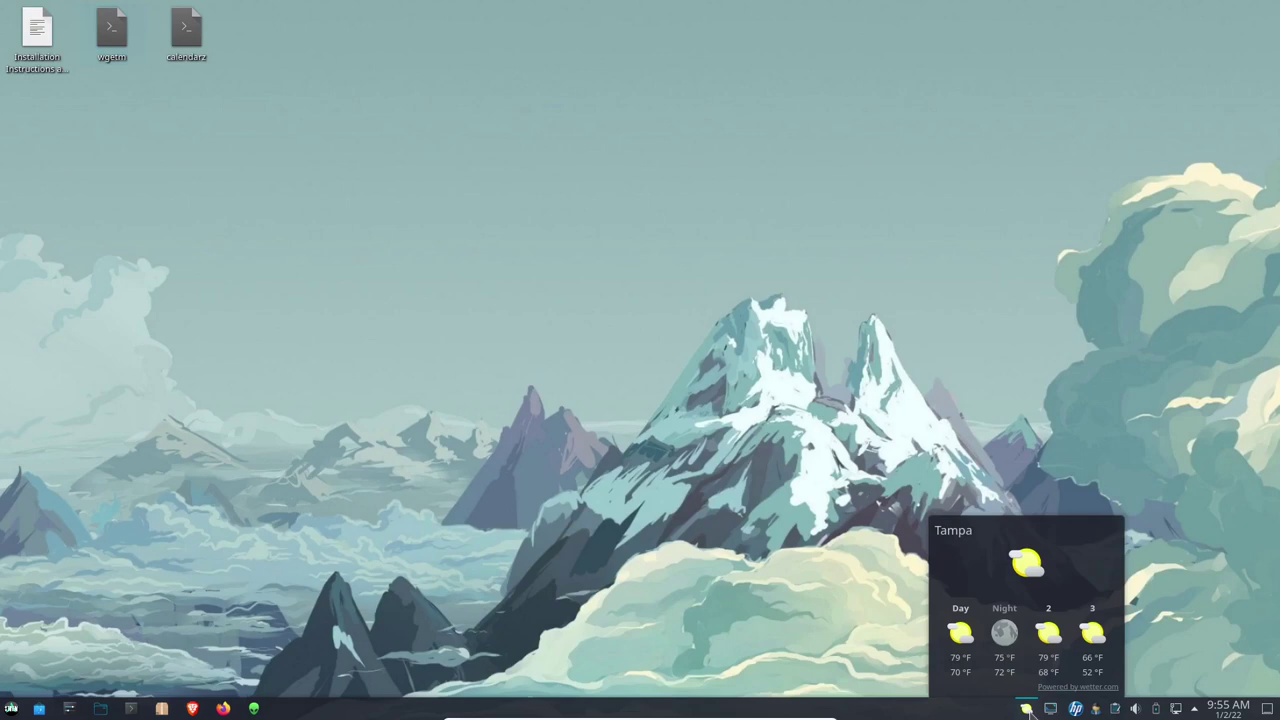
pyautogui.rightClick(1029, 711)
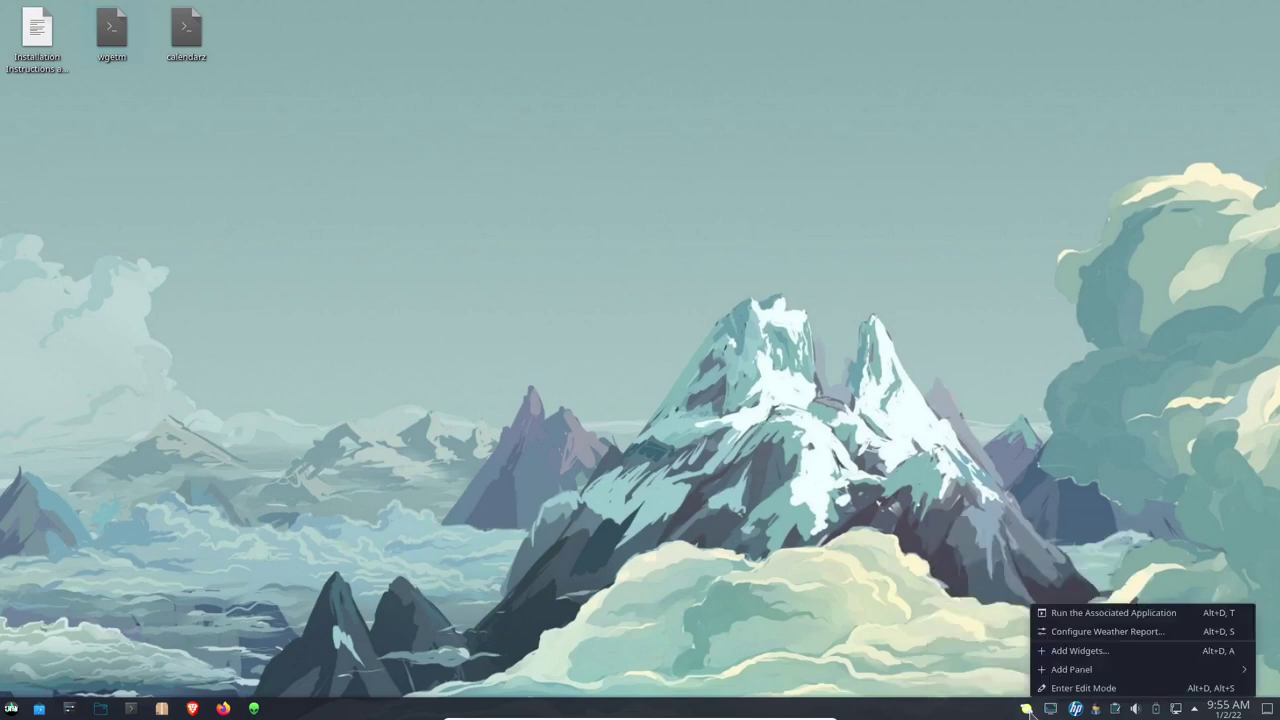
pyautogui.click(1100, 634)
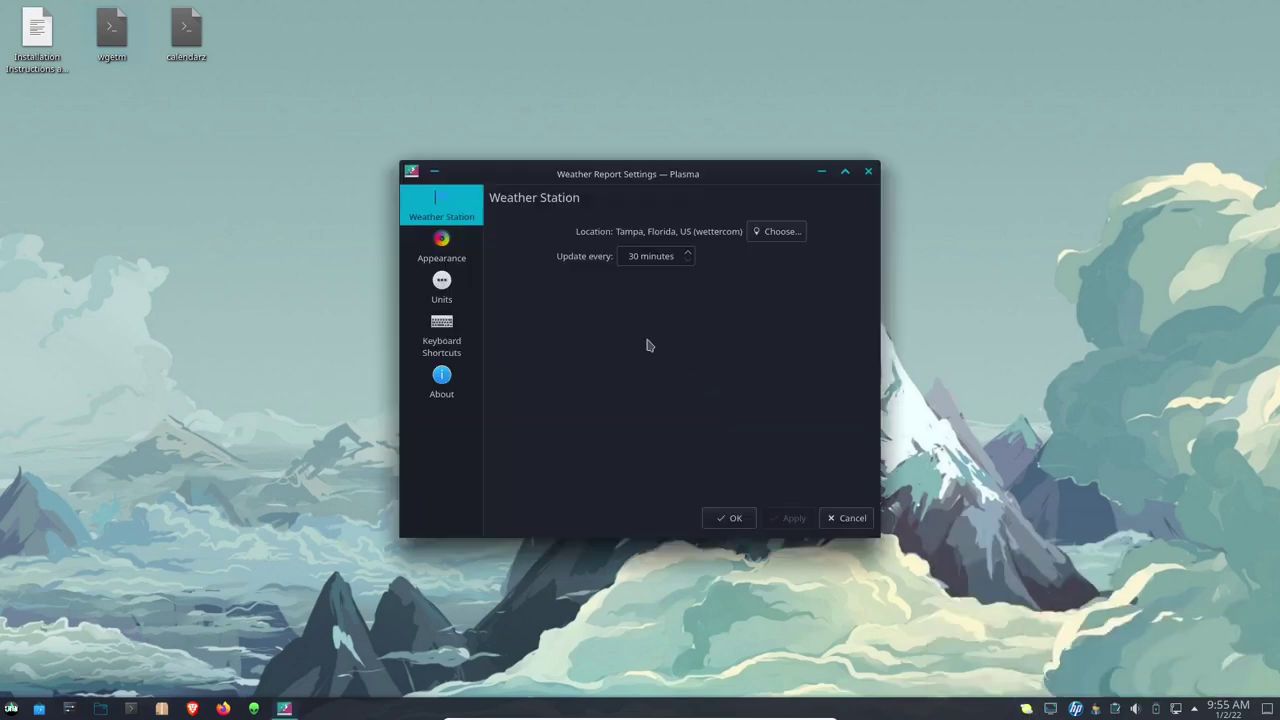
pyautogui.click(776, 232)
pyautogui.write('perth')
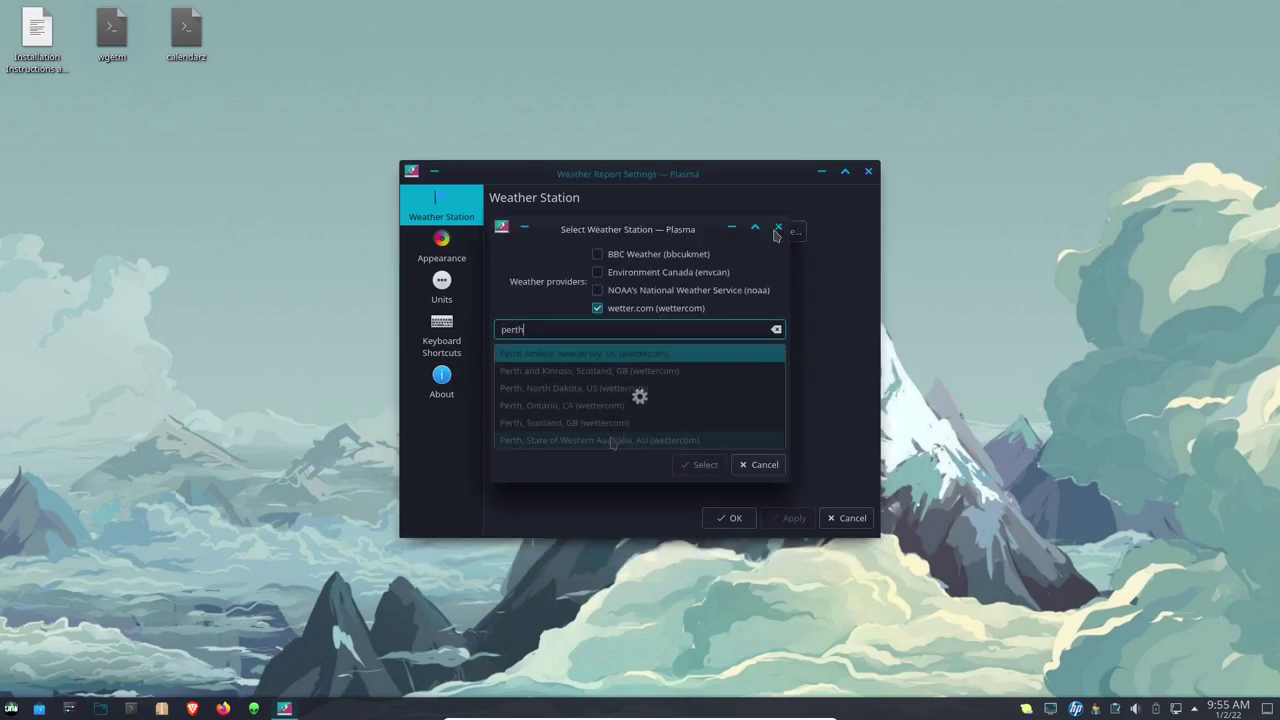
pyautogui.click(610, 442)
pyautogui.click(703, 465)
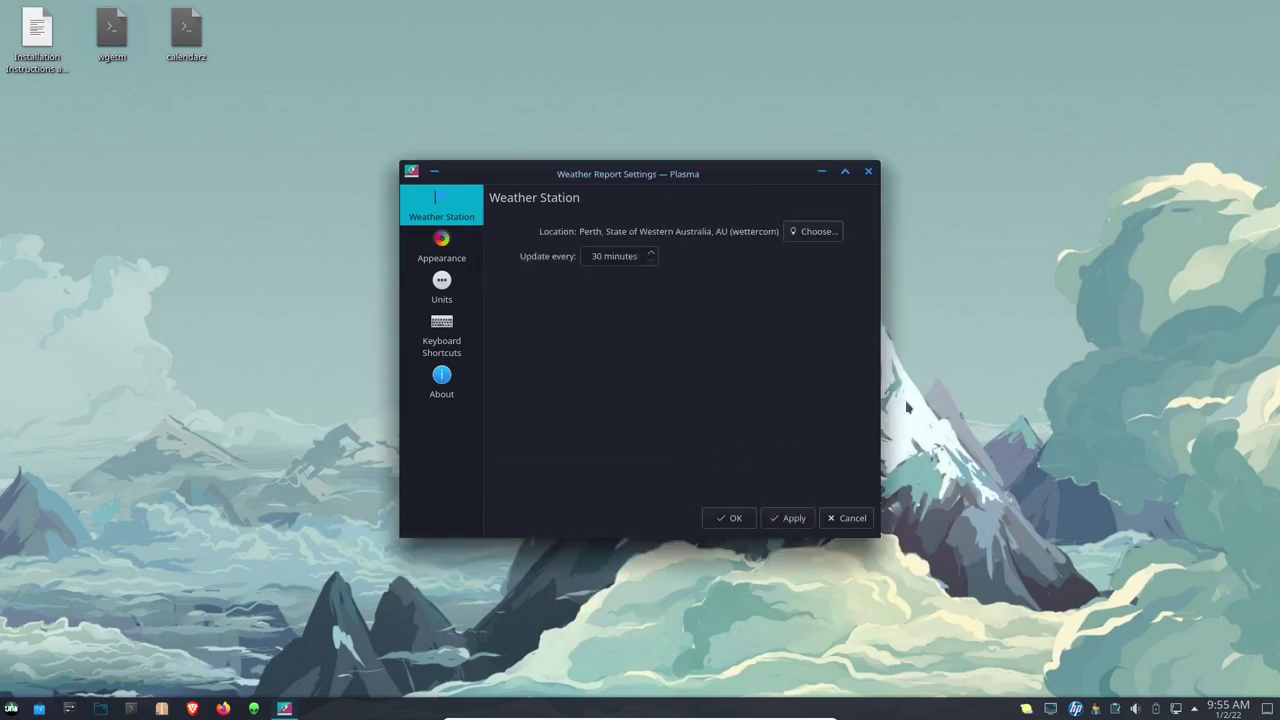
pyautogui.click(432, 250)
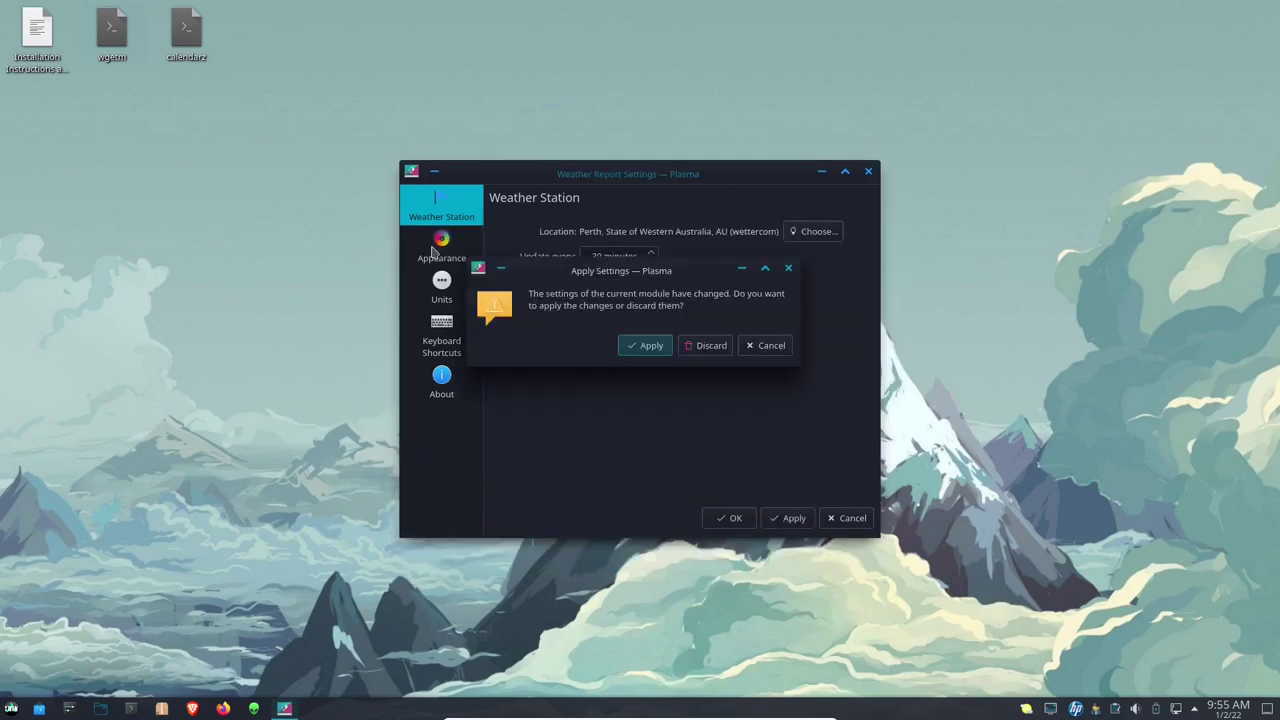
pyautogui.click(645, 346)
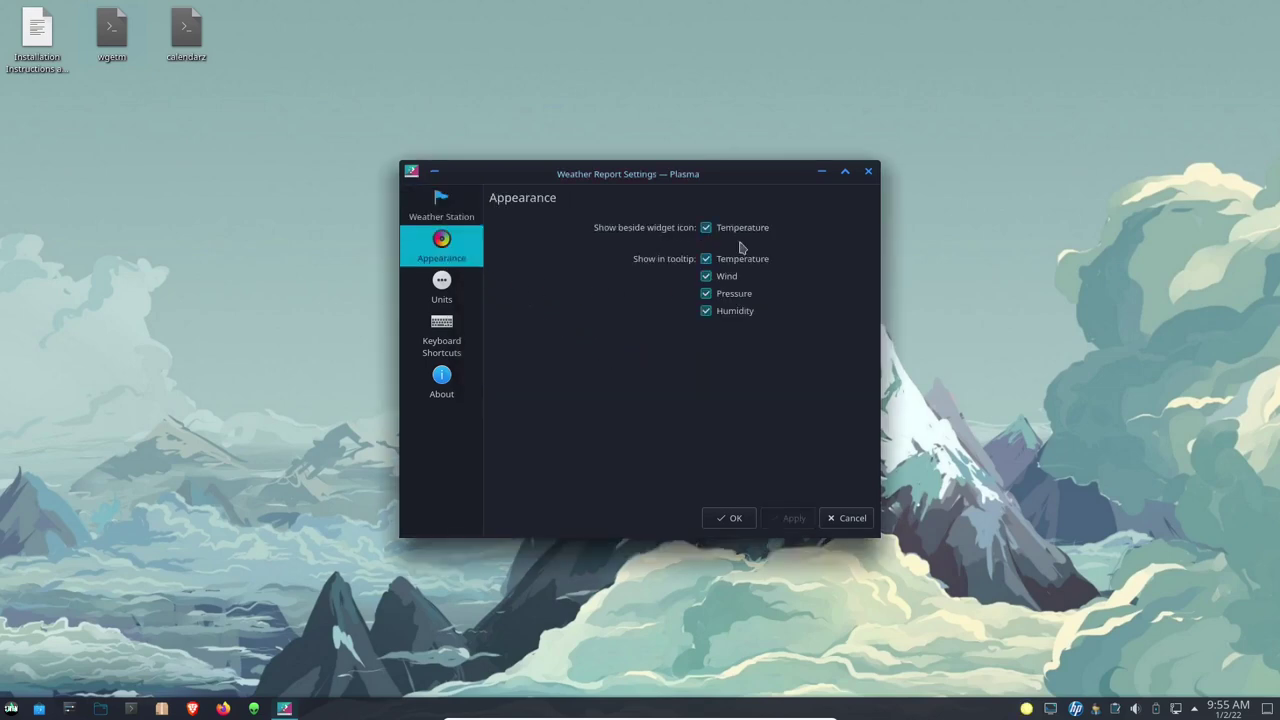
# Set units to Celsius, km/h wind and kilometre visibility, keeping pressure in inHg
pyautogui.click(455, 298)
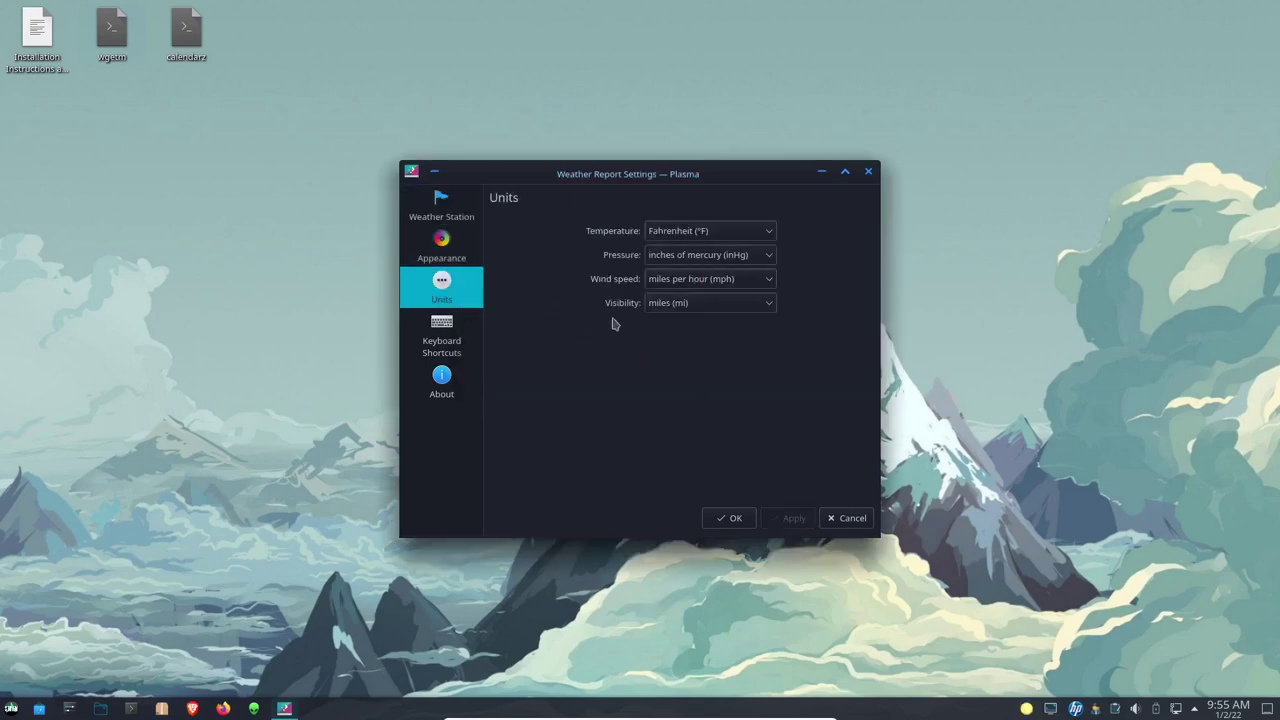
pyautogui.click(767, 231)
pyautogui.click(685, 258)
pyautogui.click(710, 256)
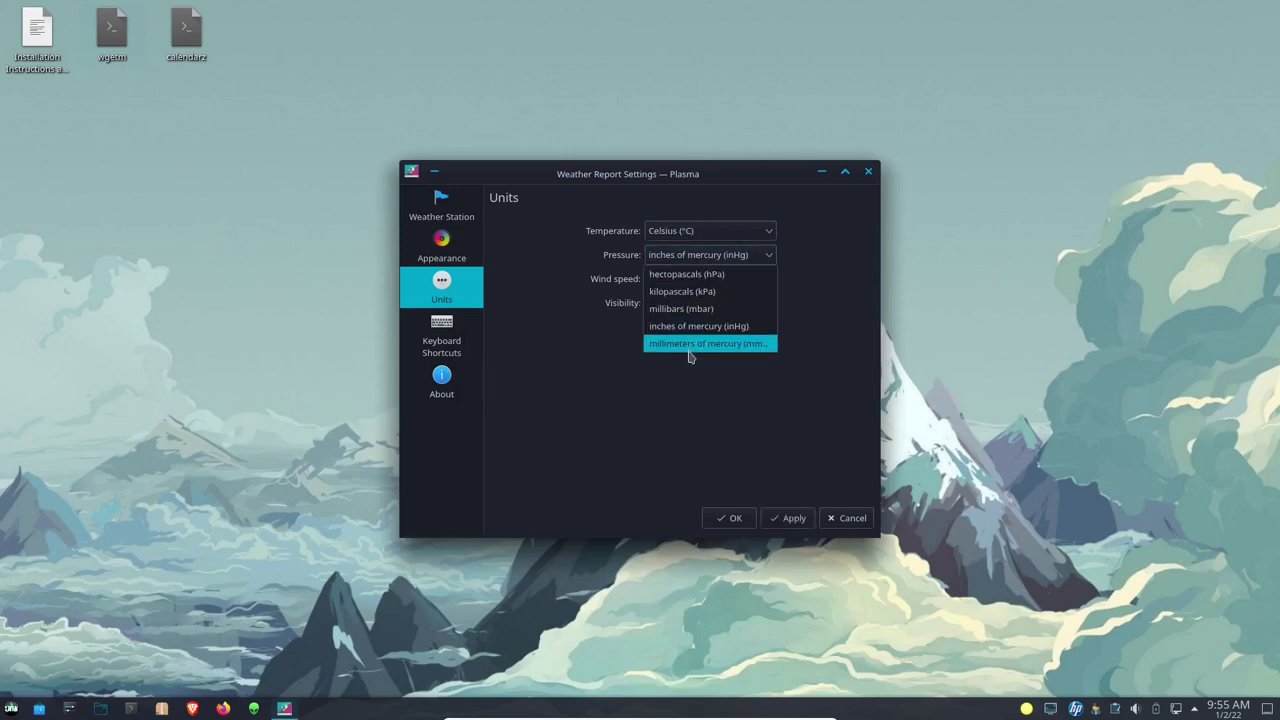
pyautogui.click(864, 262)
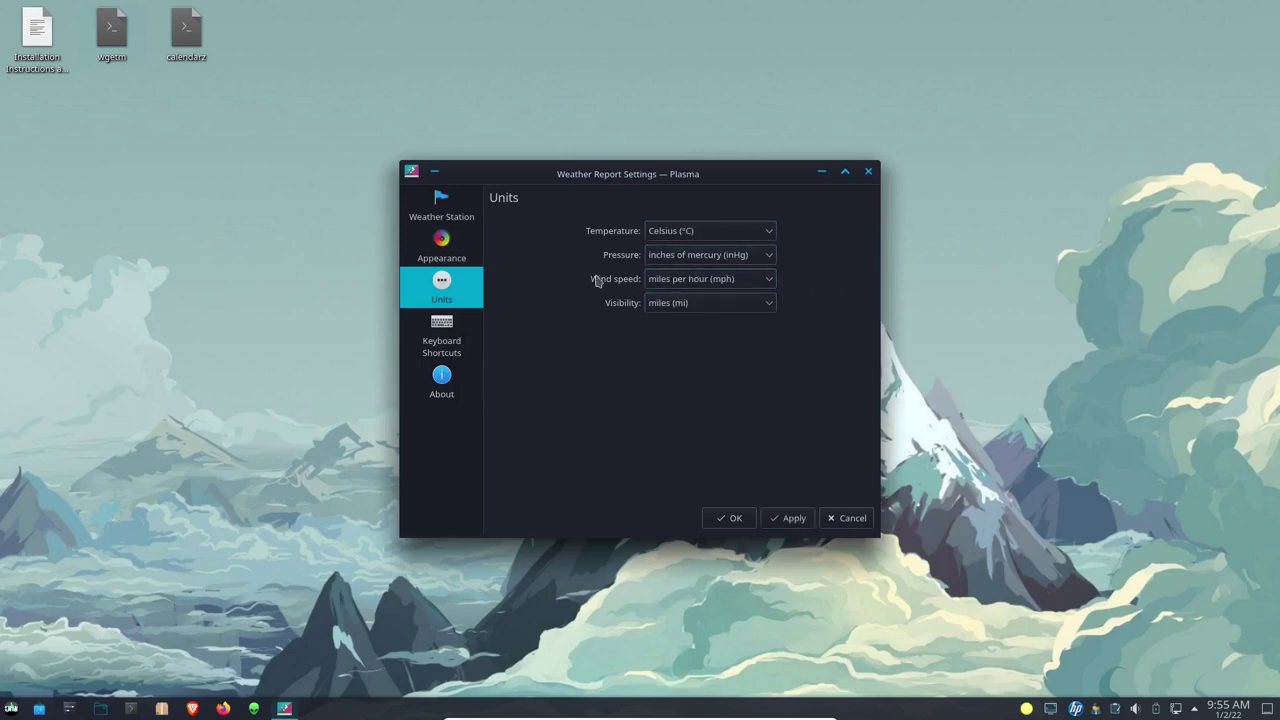
pyautogui.click(731, 280)
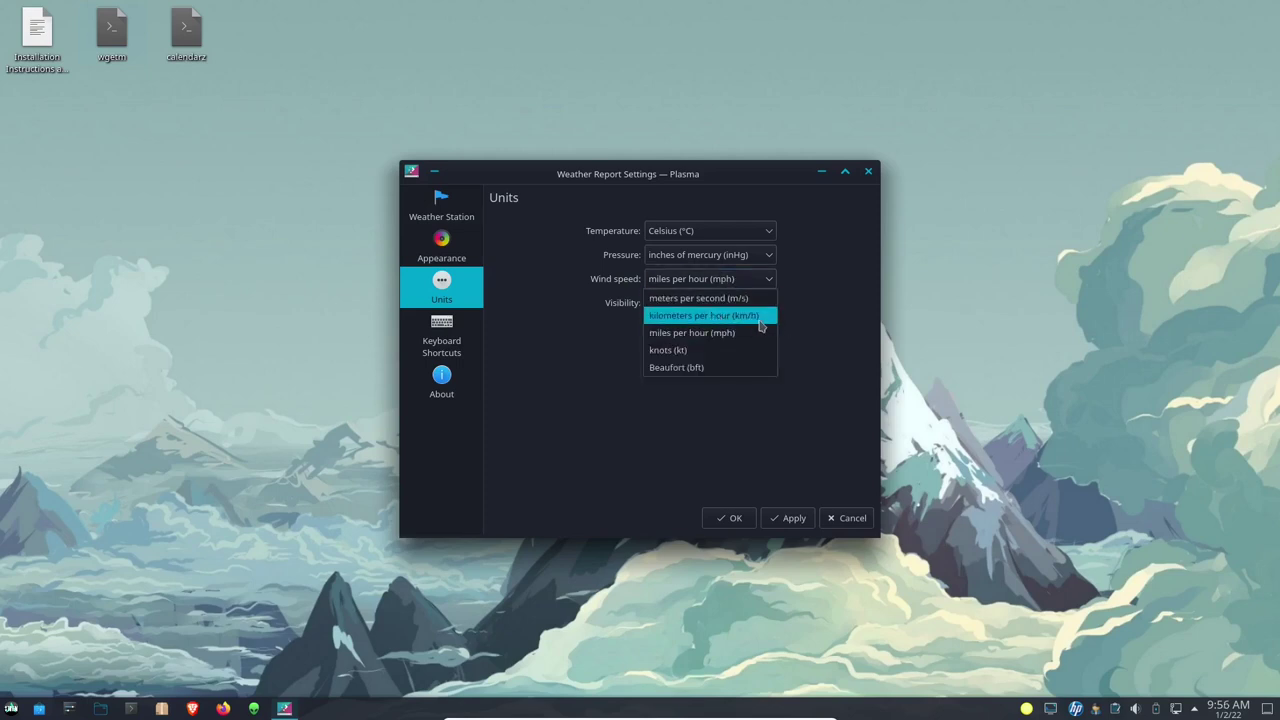
pyautogui.click(756, 320)
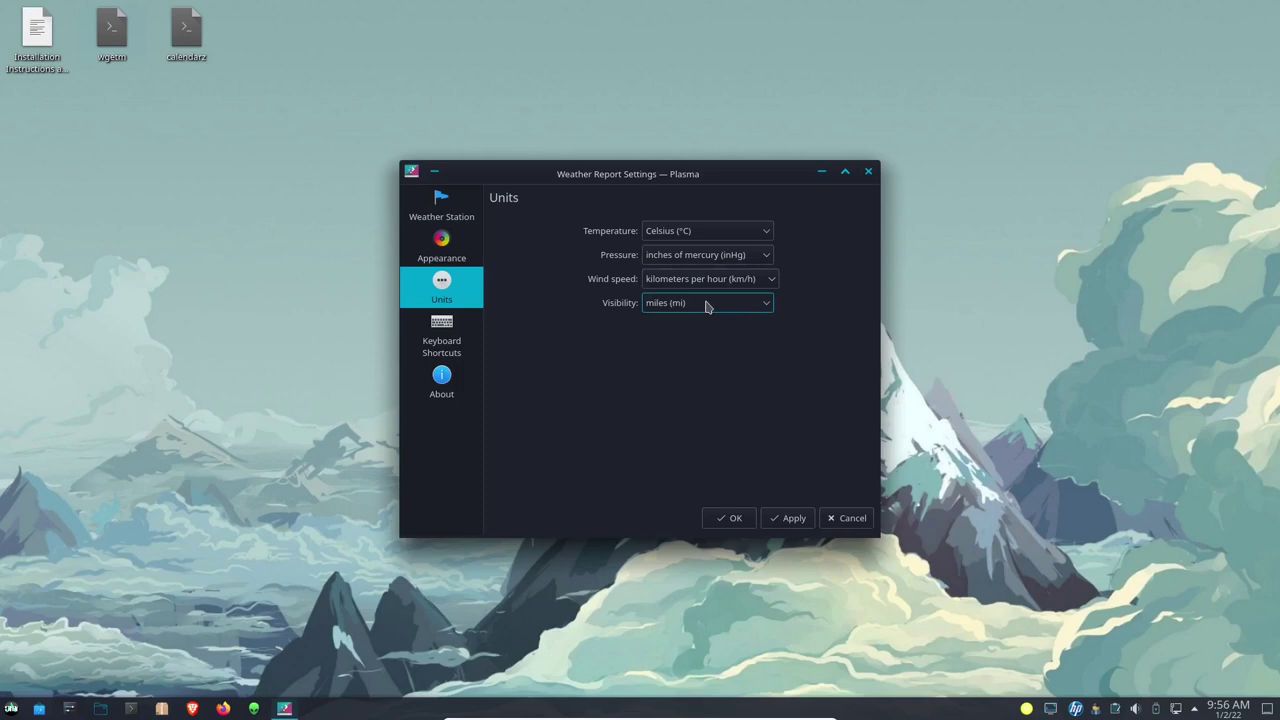
pyautogui.click(706, 306)
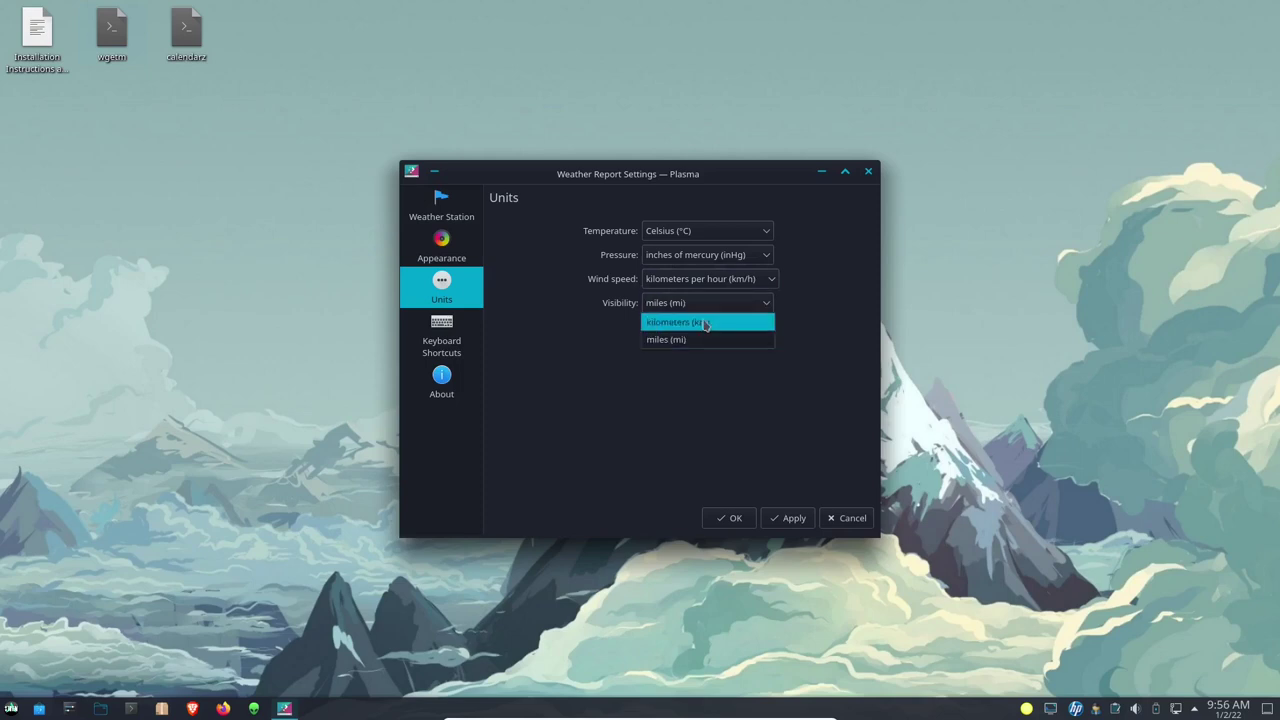
pyautogui.click(704, 325)
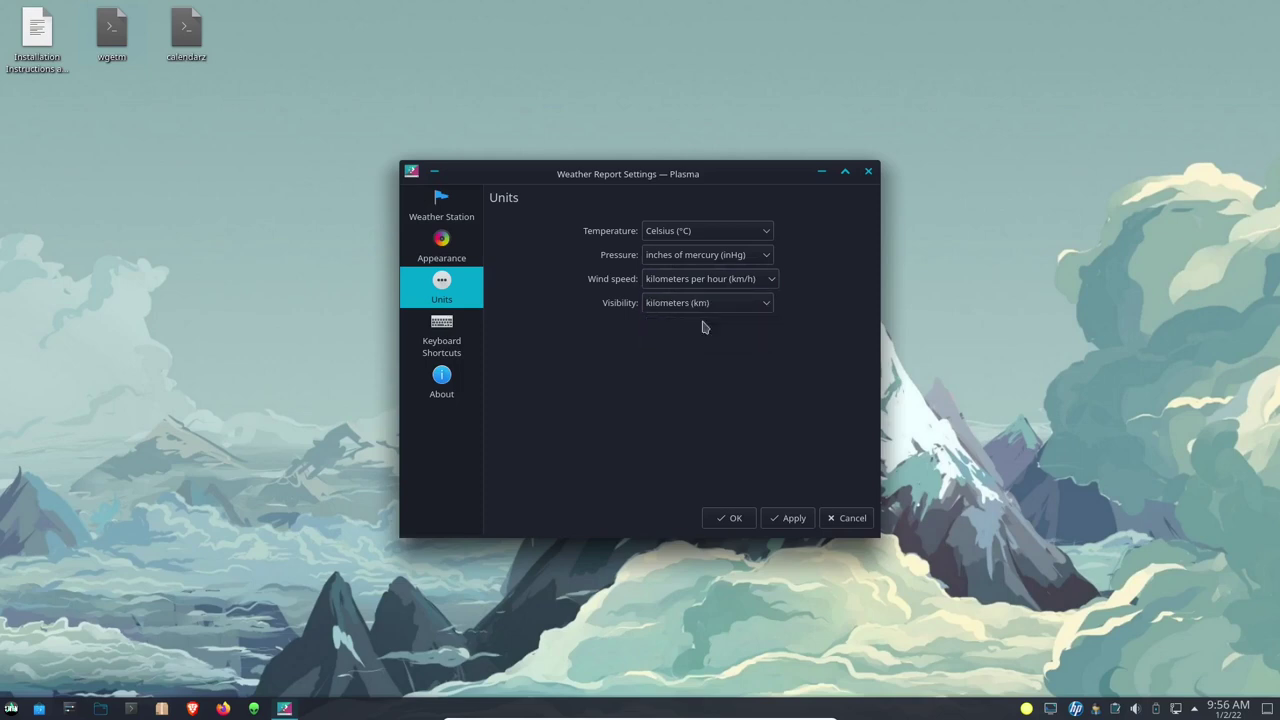
pyautogui.click(788, 520)
# Save the weather settings and check the Perth forecast before dismissing it
pyautogui.click(468, 396)
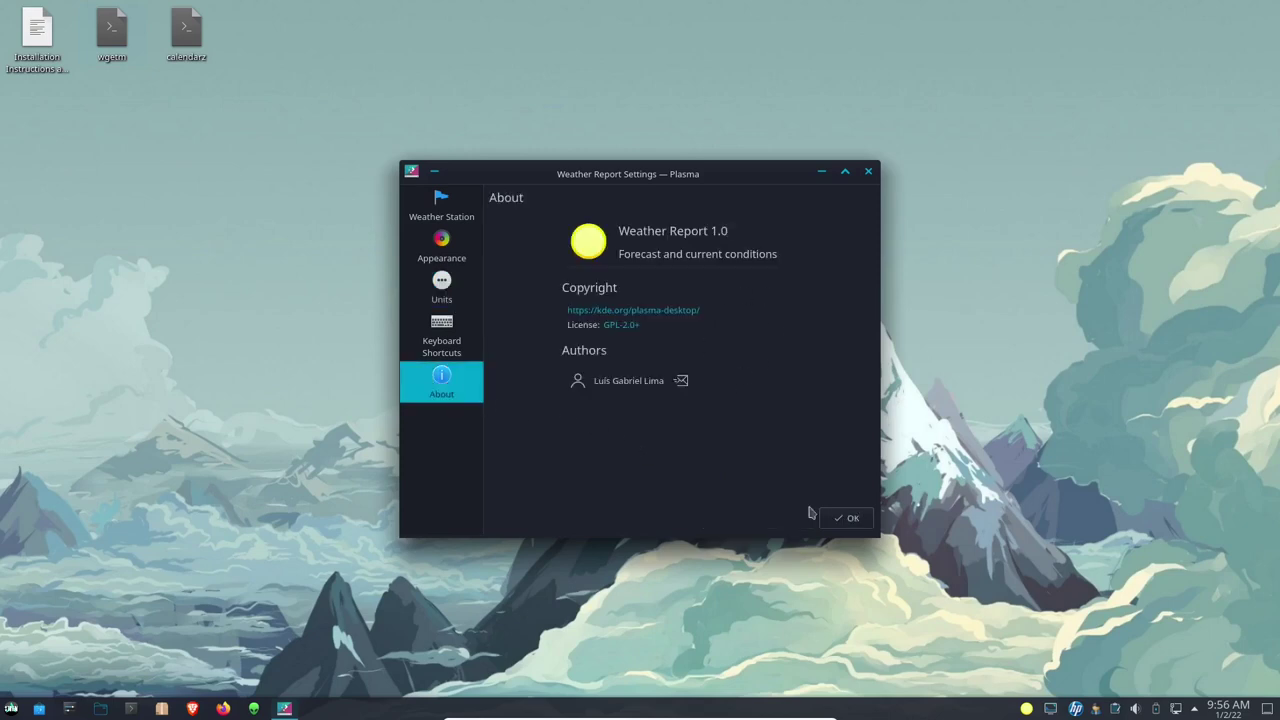
pyautogui.click(852, 519)
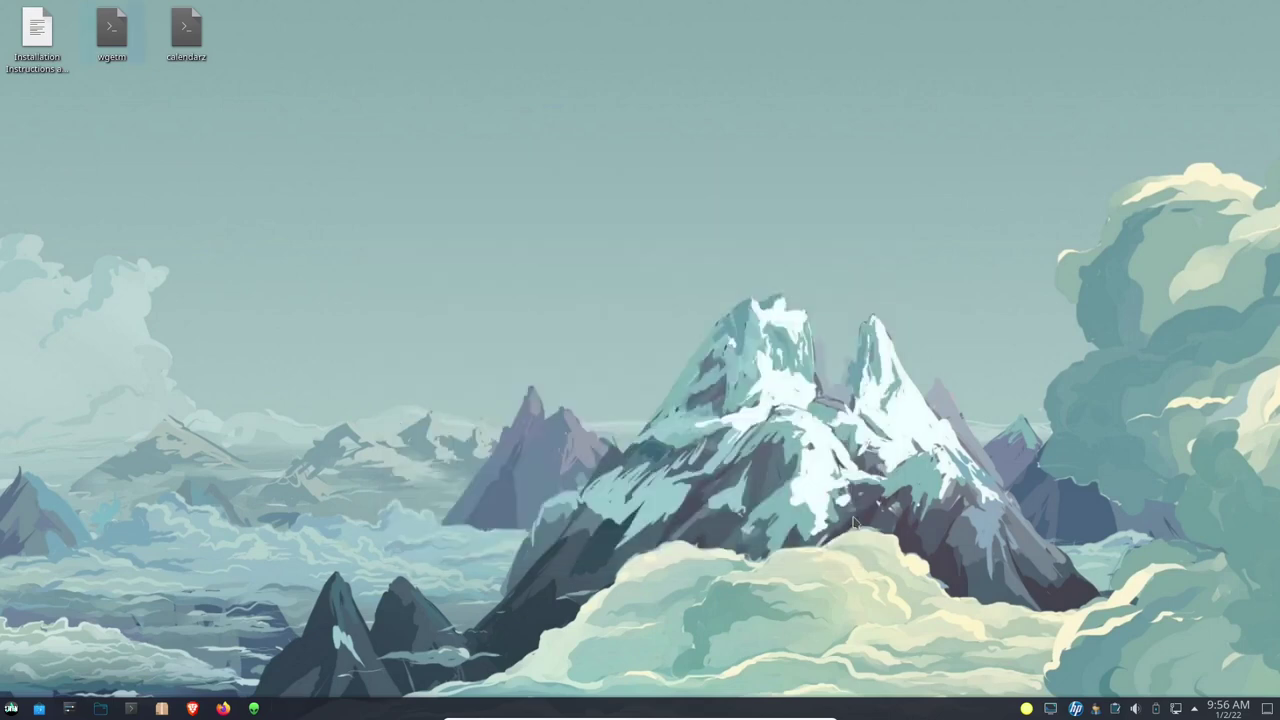
pyautogui.click(1026, 709)
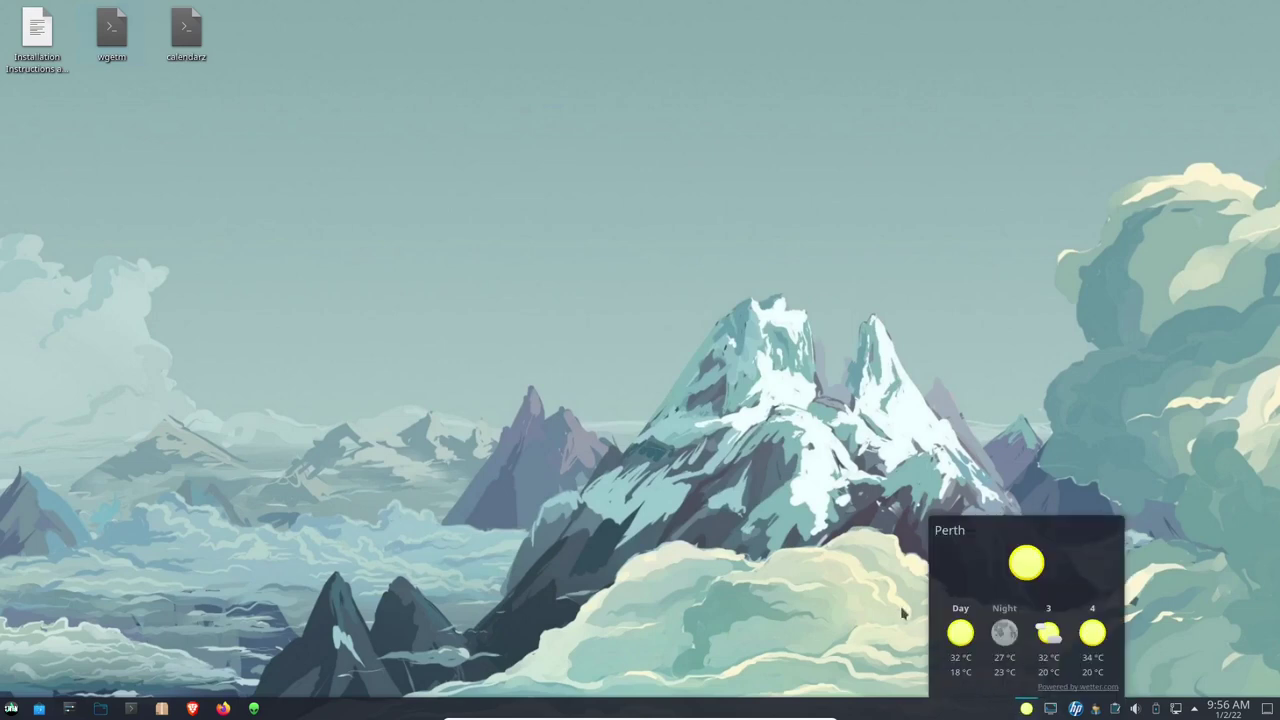
pyautogui.click(752, 497)
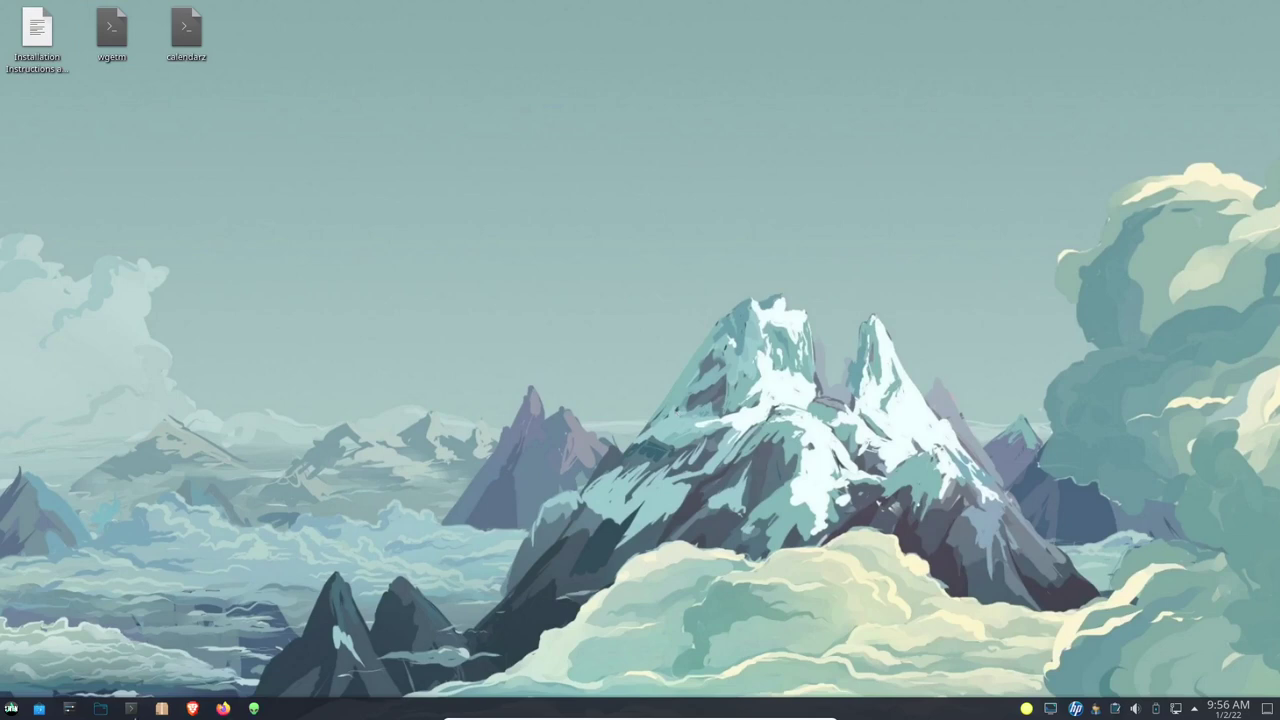
pyautogui.click(99, 712)
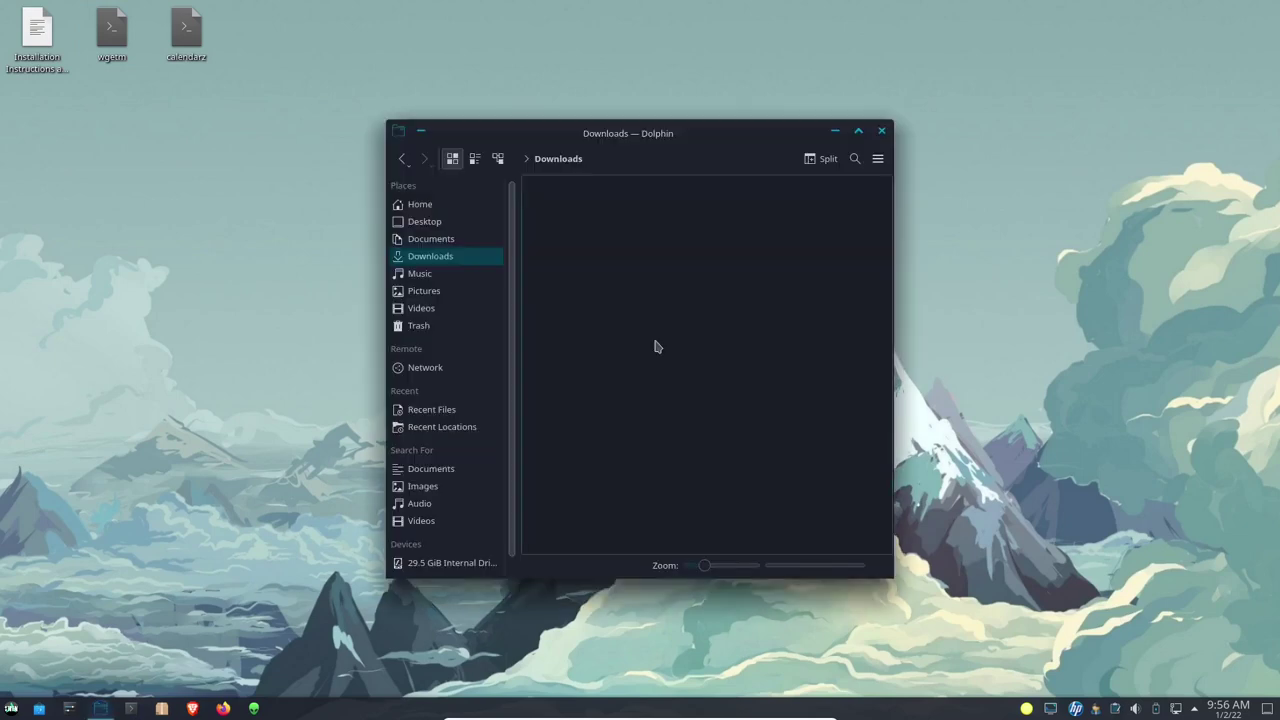
pyautogui.click(419, 204)
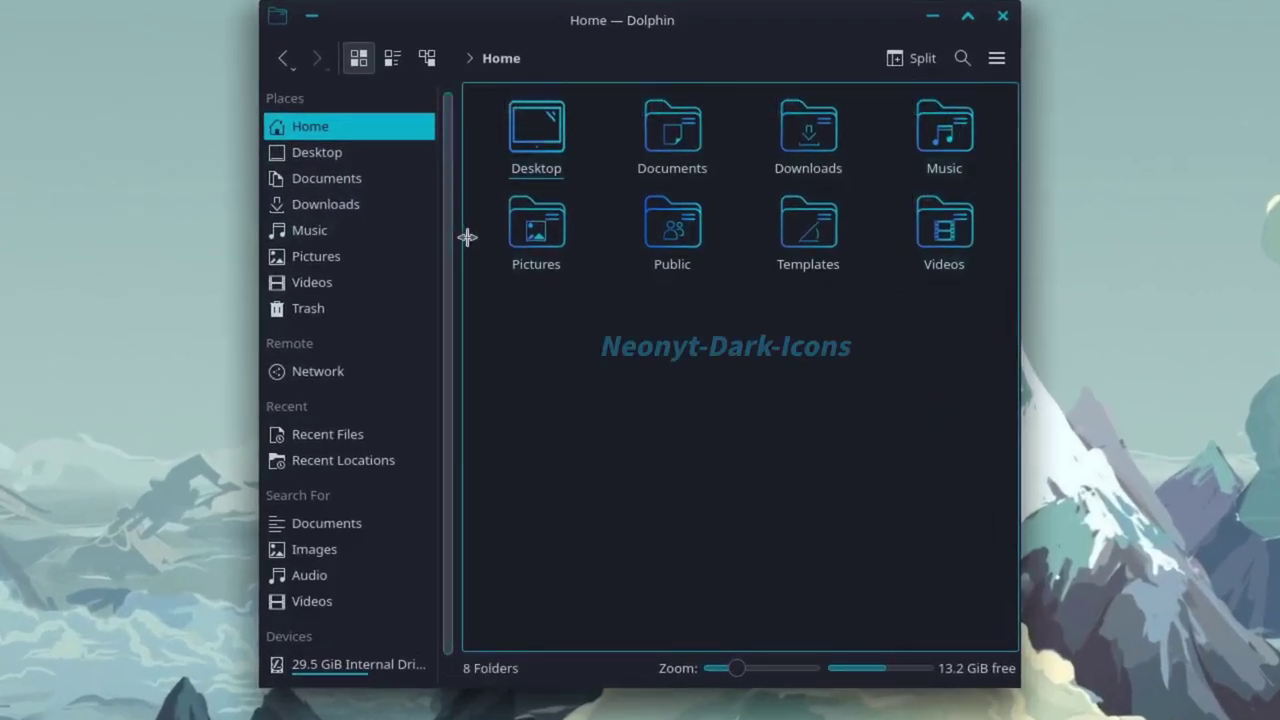
pyautogui.doubleClick(757, 22)
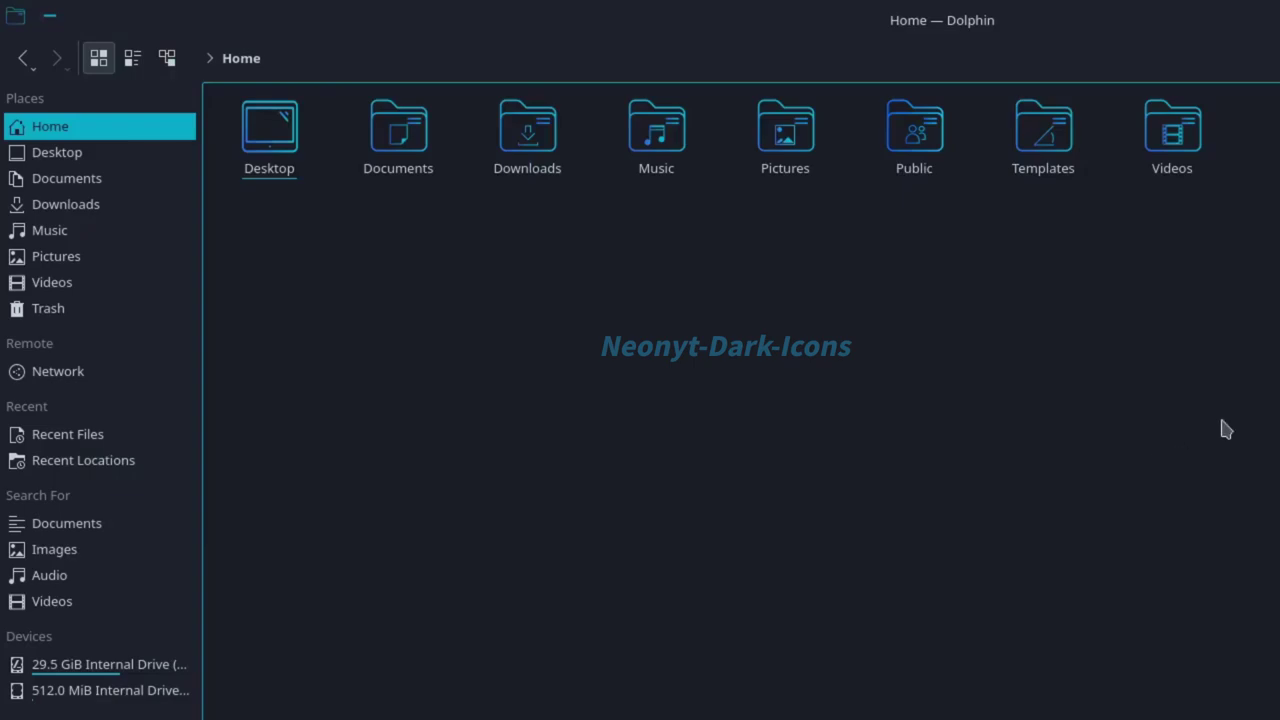
pyautogui.moveTo(830, 20); pyautogui.dragTo(494, 30)
pyautogui.click(740, 78)
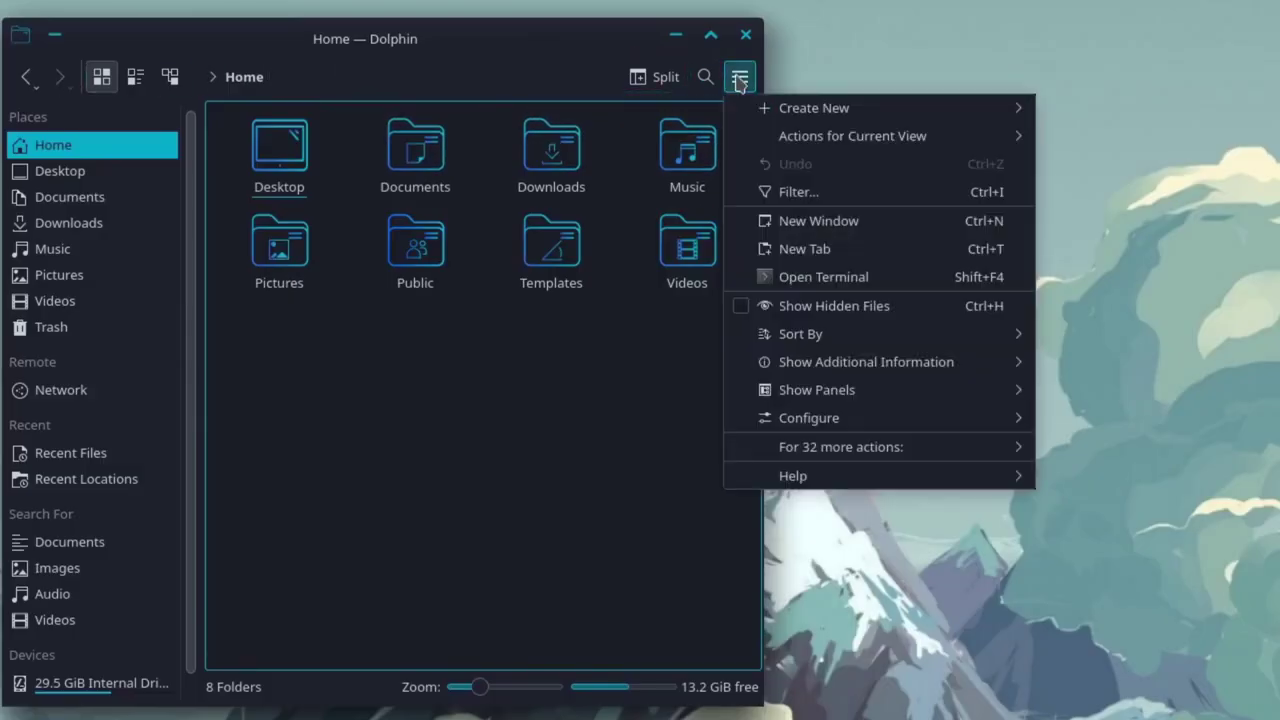
pyautogui.moveTo(829, 477)
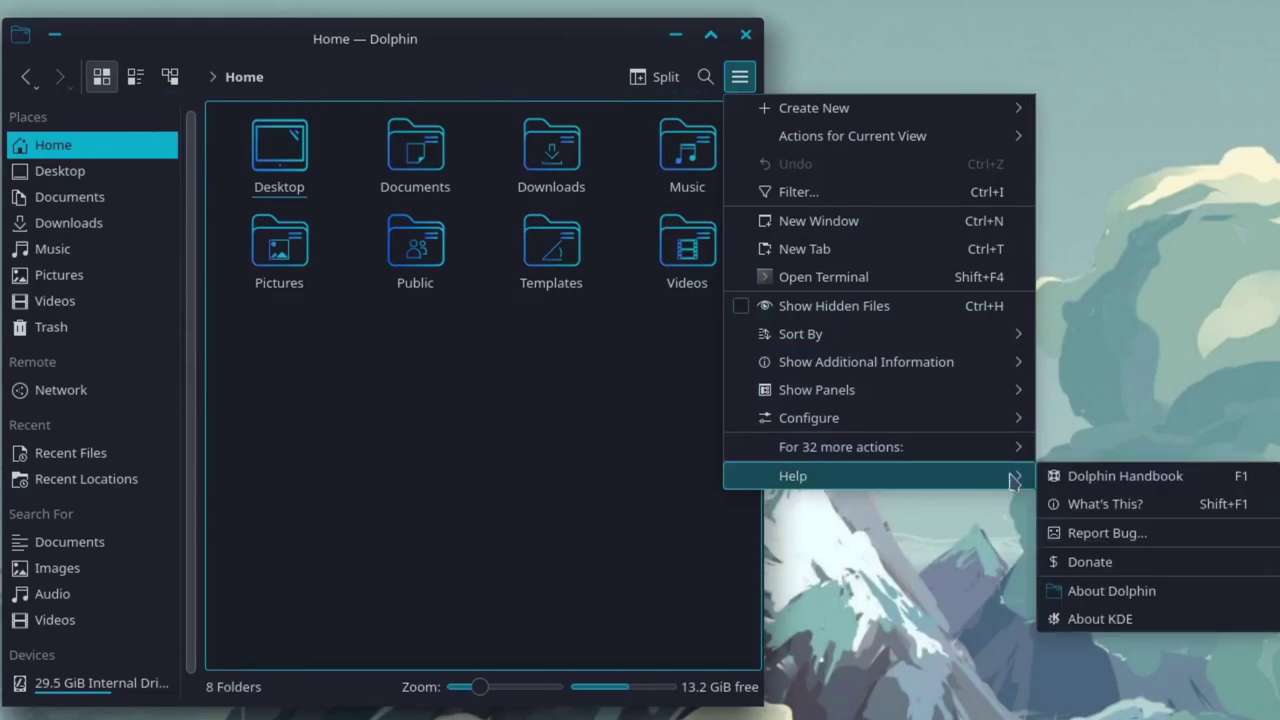
pyautogui.click(1102, 590)
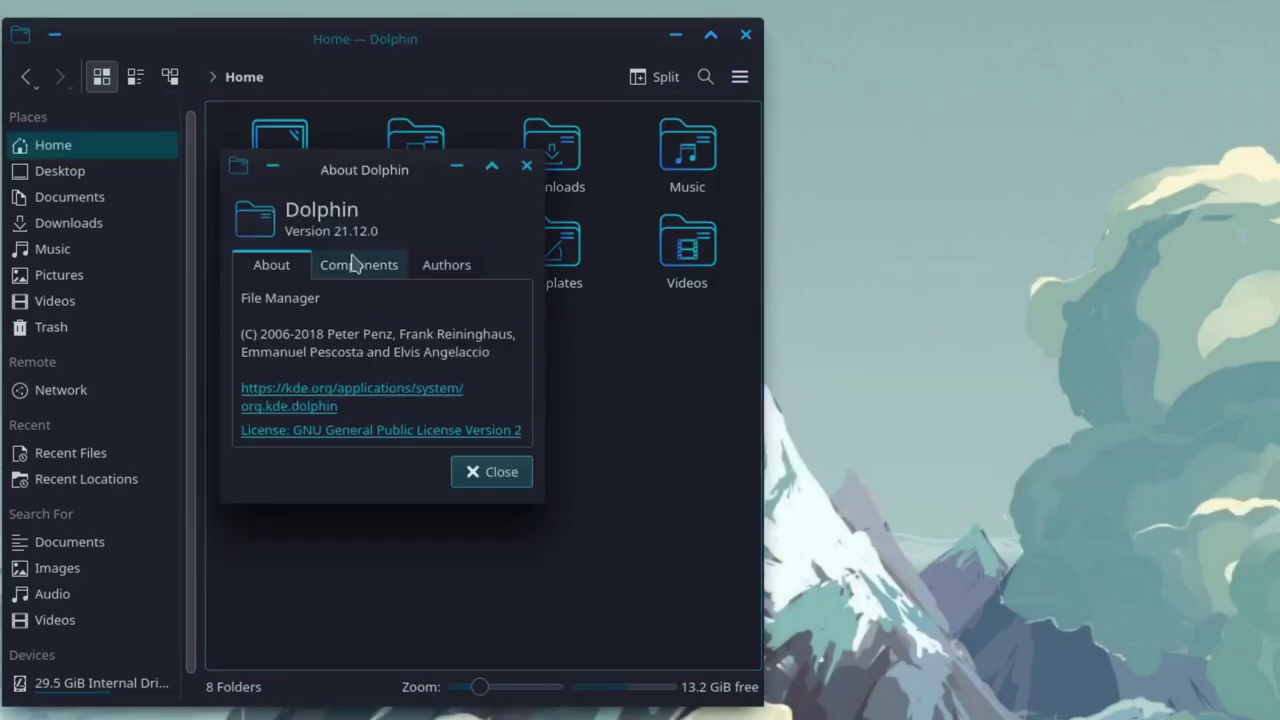
pyautogui.click(509, 476)
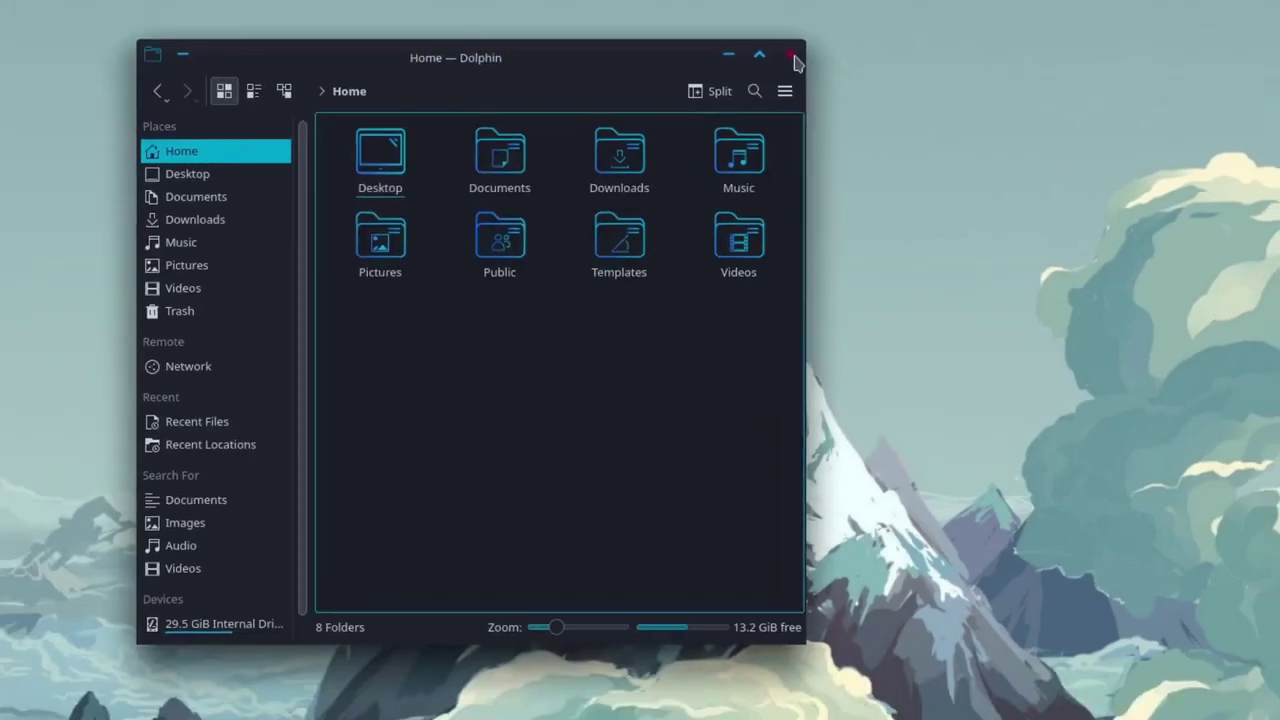
pyautogui.click(792, 57)
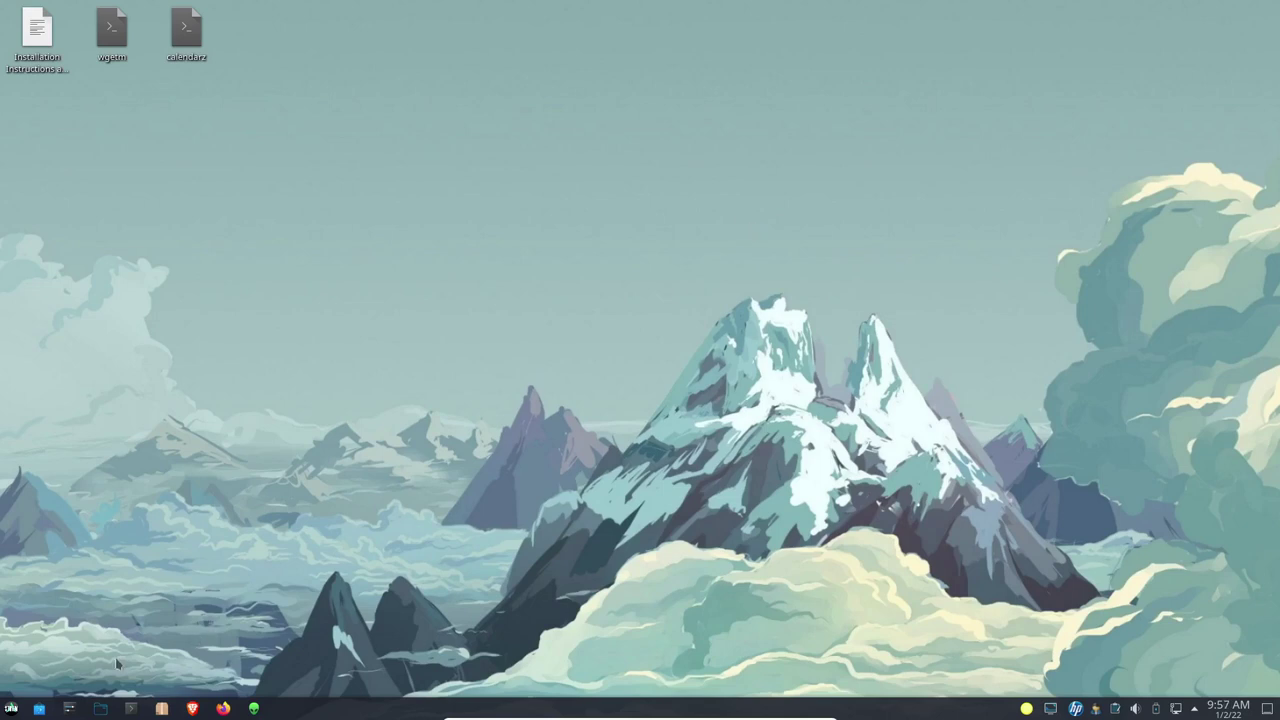
# Open Discover's Settings page and scroll through the Flathub, Snap, firmware and StormFish OS sources
pyautogui.click(39, 709)
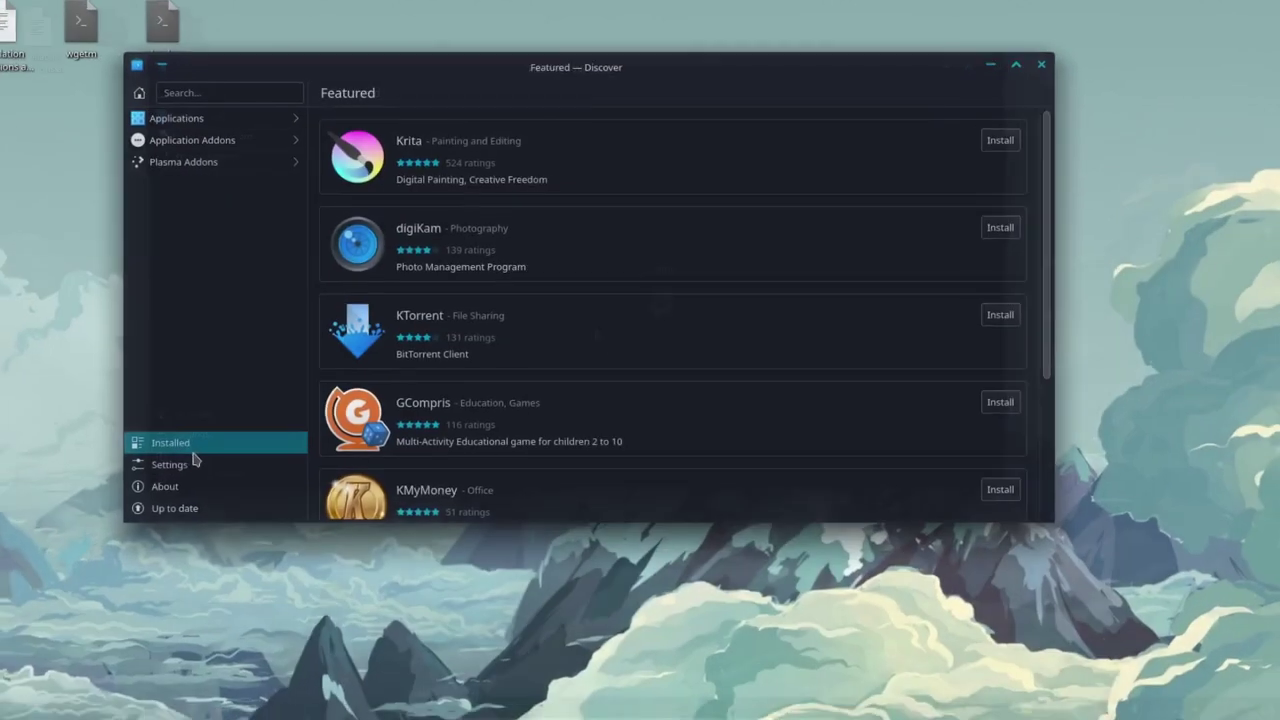
pyautogui.click(163, 503)
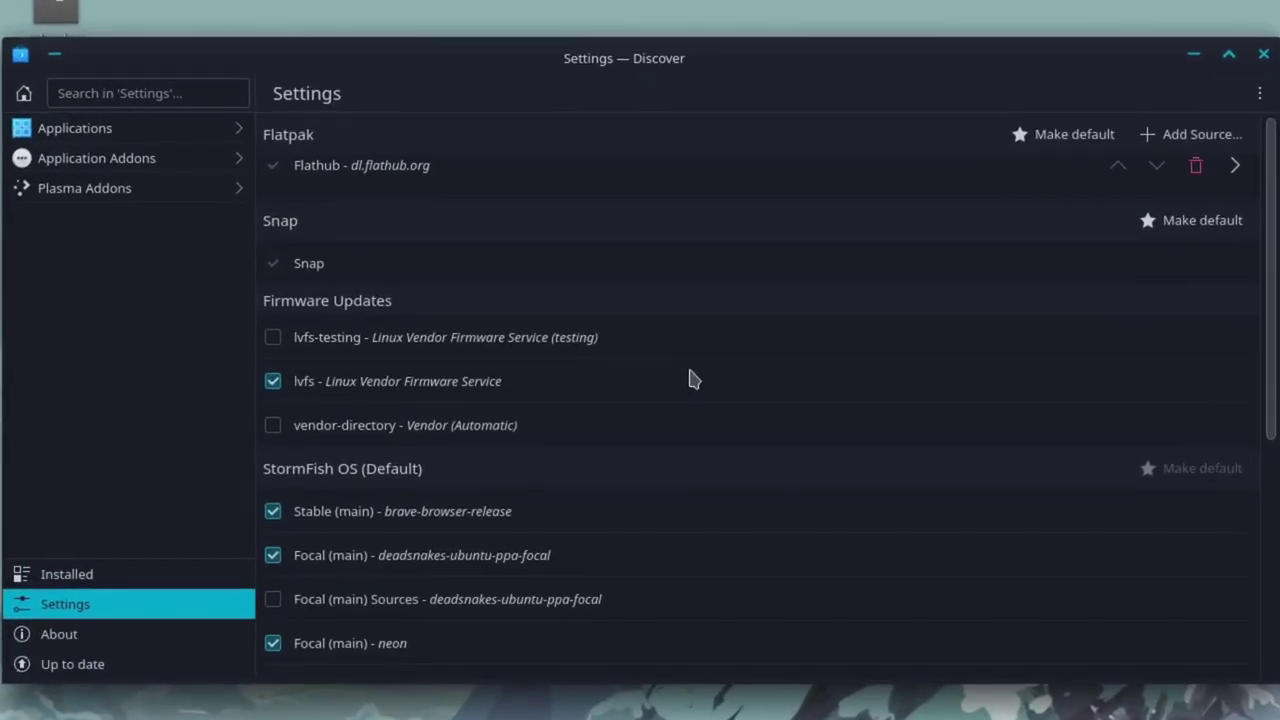
pyautogui.scroll(-2, 693, 378)
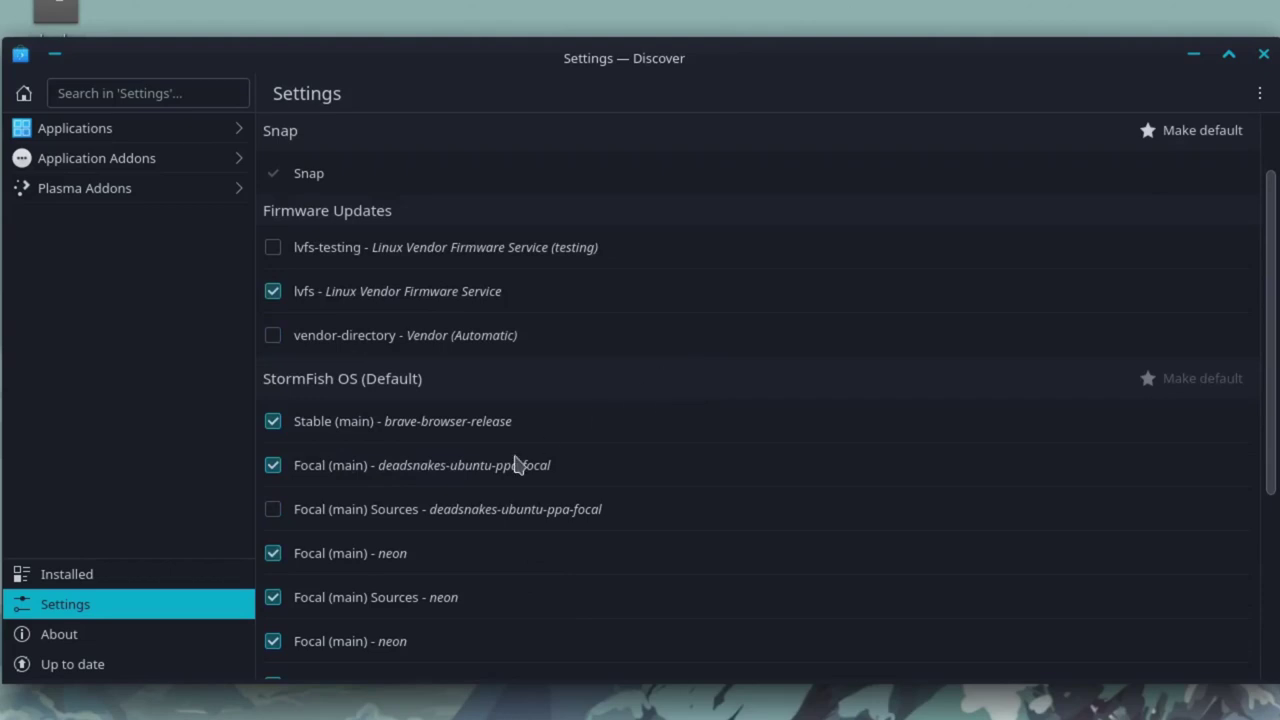
pyautogui.scroll(-2, 516, 463)
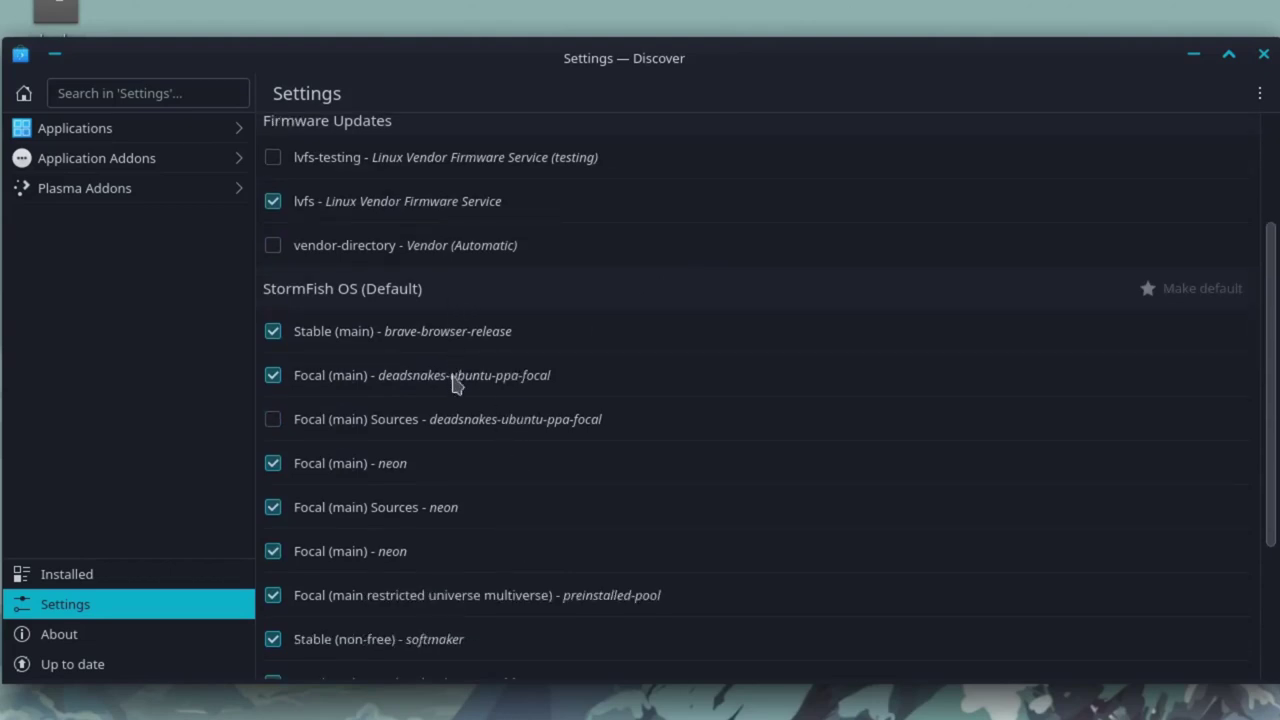
pyautogui.scroll(-5, 591, 434)
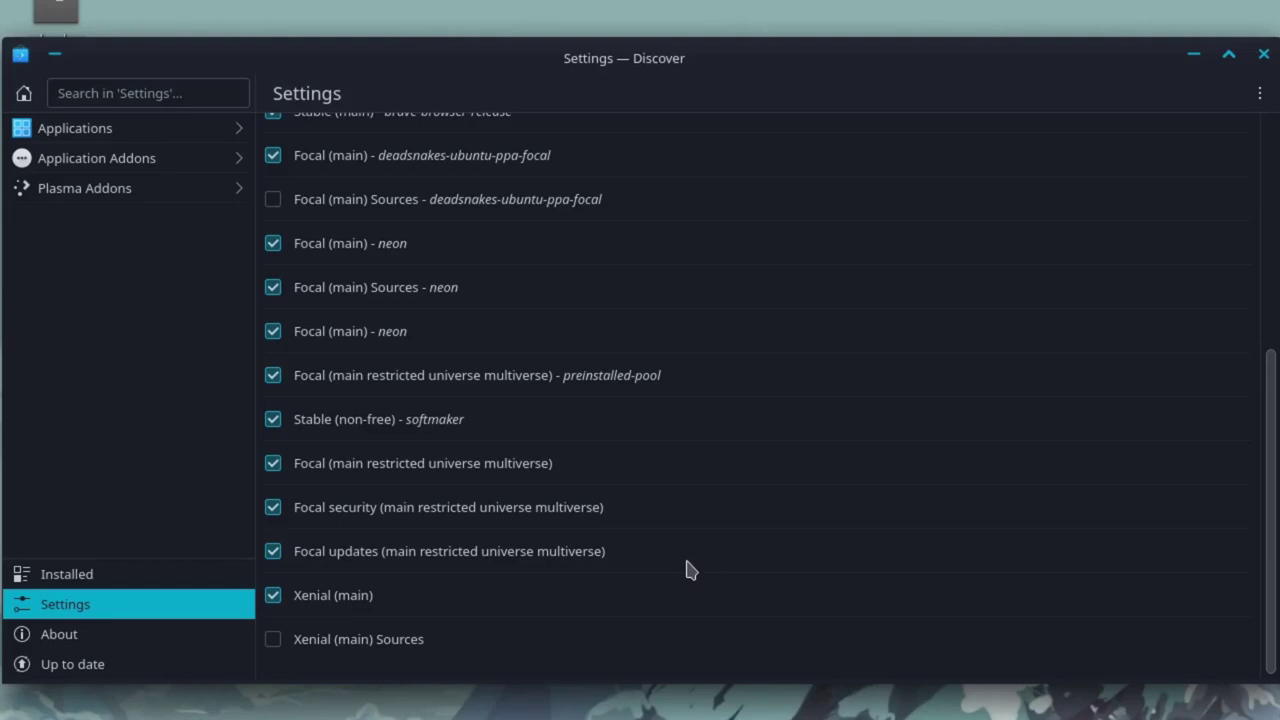
pyautogui.scroll(5, 690, 569)
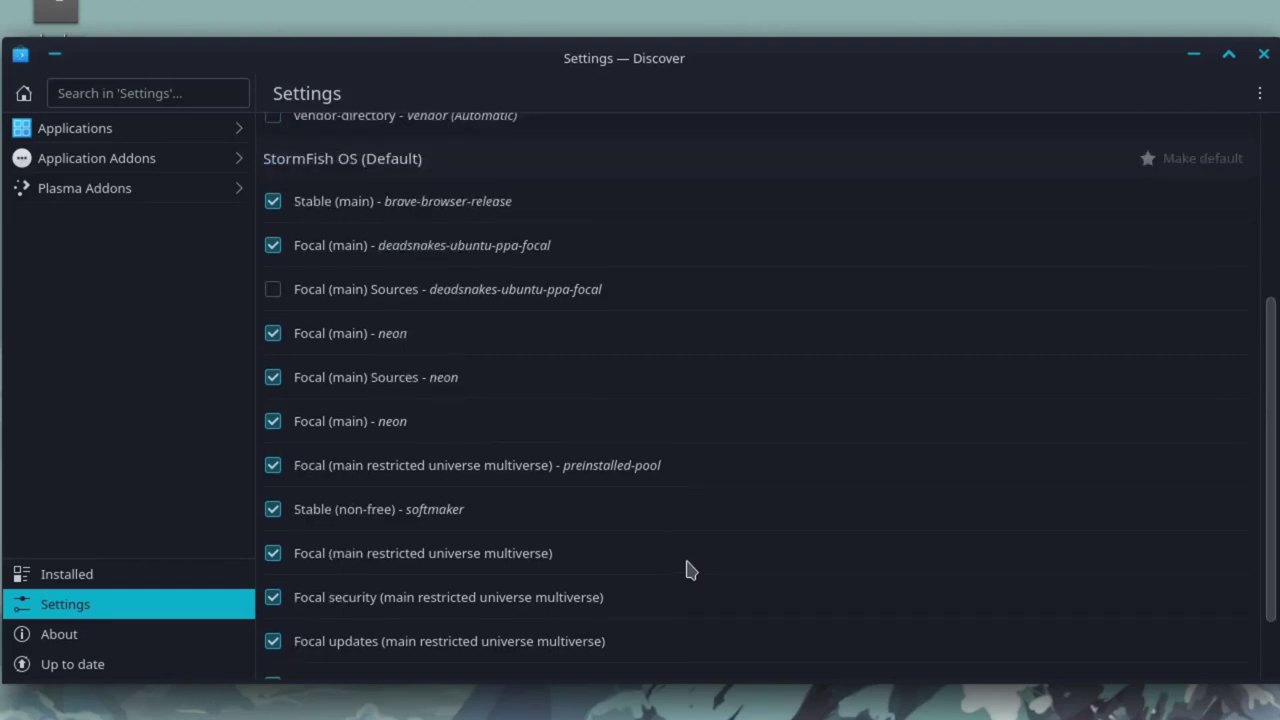
pyautogui.scroll(1, 686, 566)
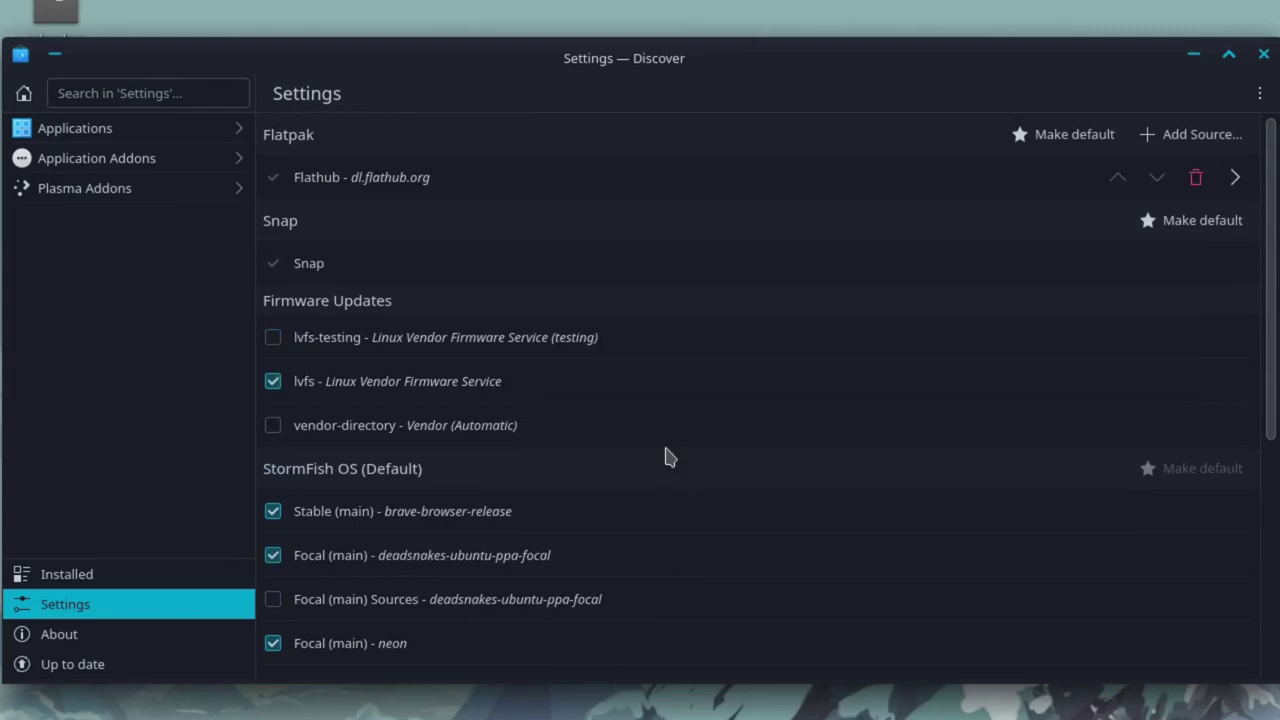
pyautogui.scroll(-4, 666, 451)
pyautogui.scroll(-2, 669, 457)
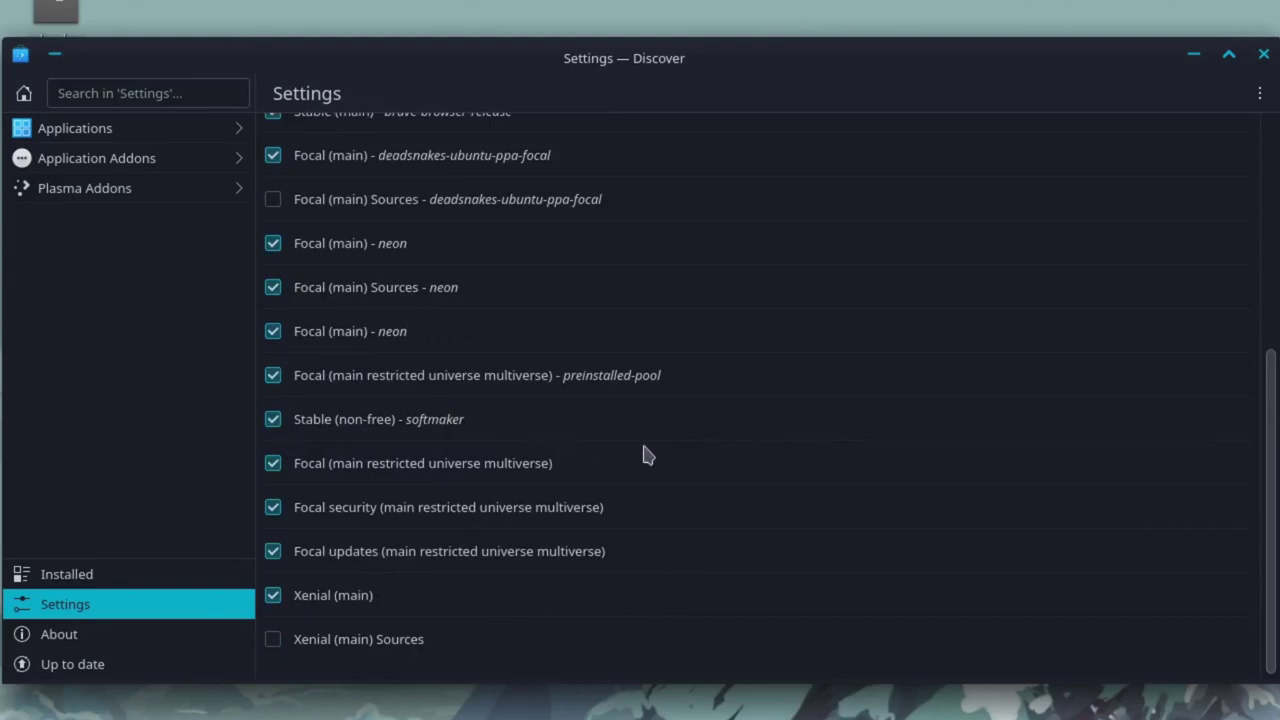
pyautogui.scroll(2, 645, 456)
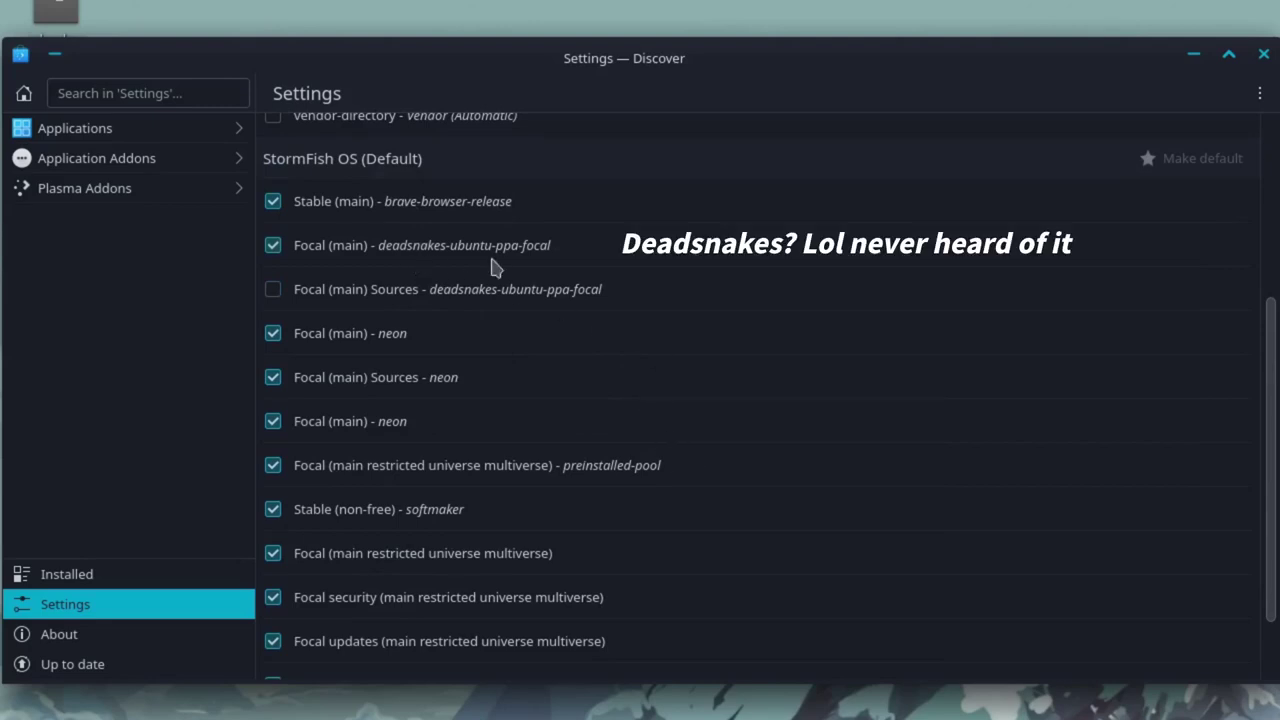
pyautogui.scroll(6, 600, 535)
pyautogui.scroll(1, 600, 535)
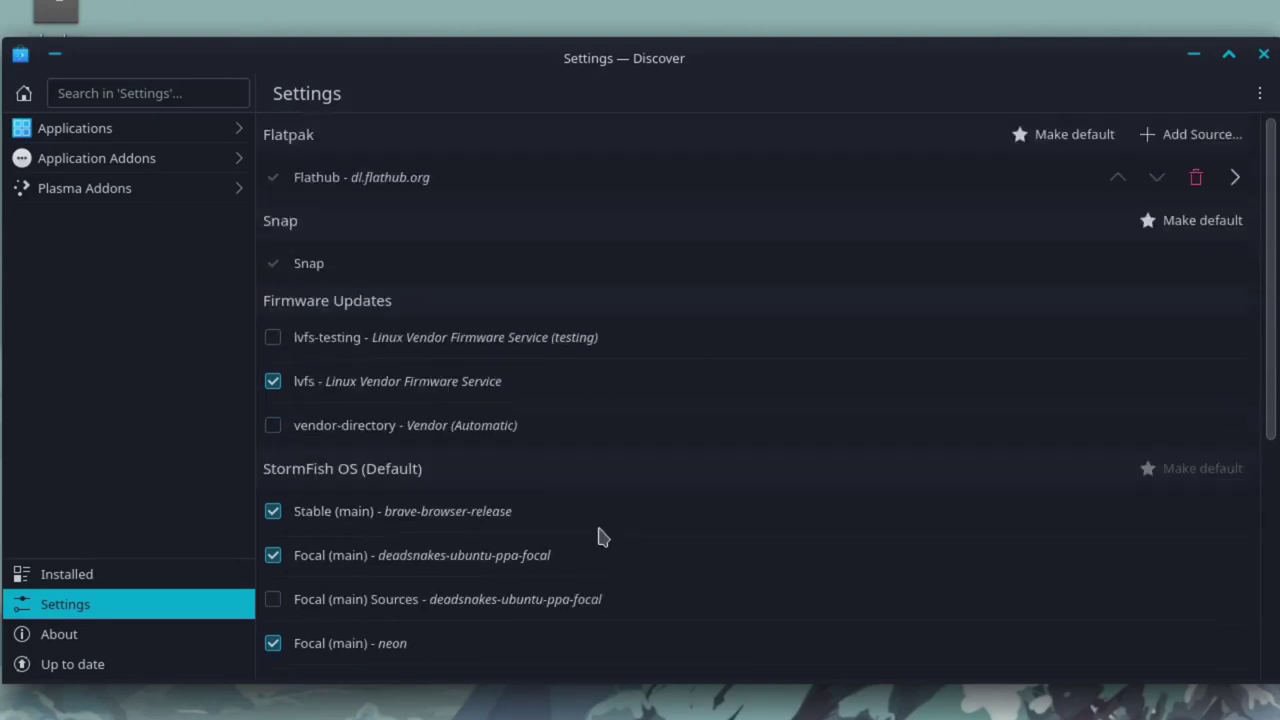
# Search the Applications catalogue for cherrytree and open CherryTree's details
pyautogui.click(103, 137)
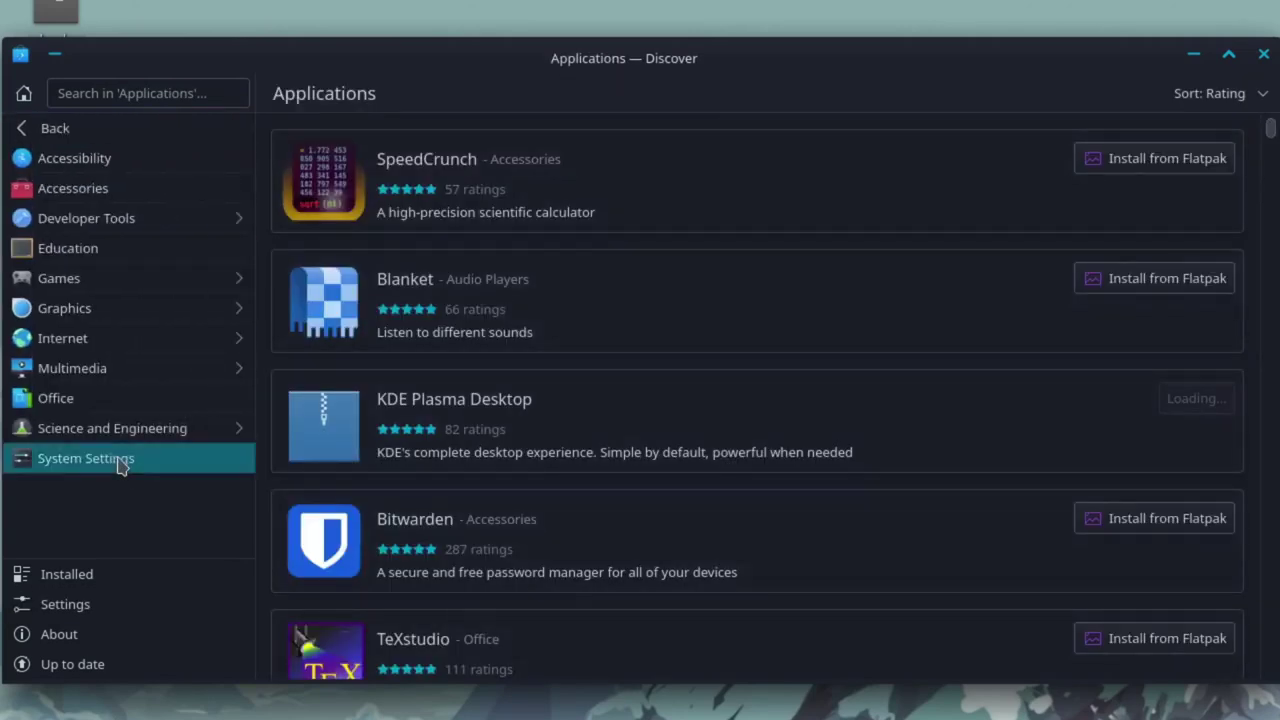
pyautogui.write('cherrytree')
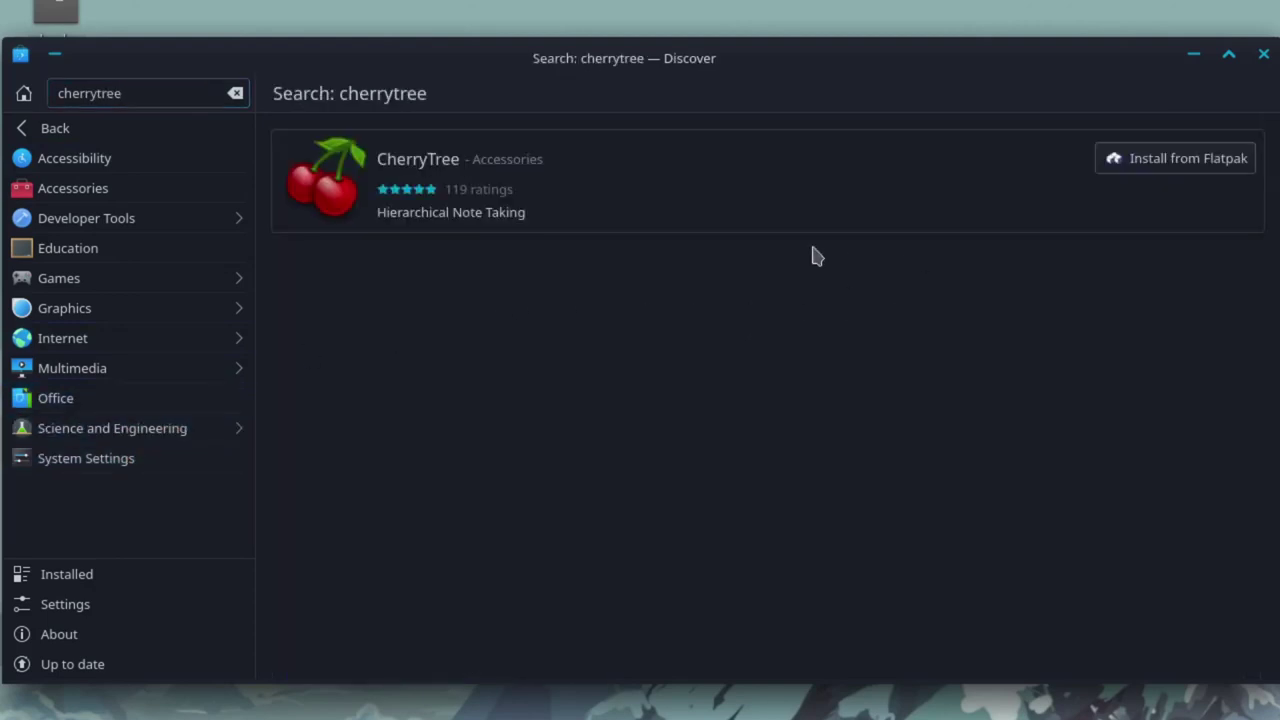
pyautogui.click(566, 230)
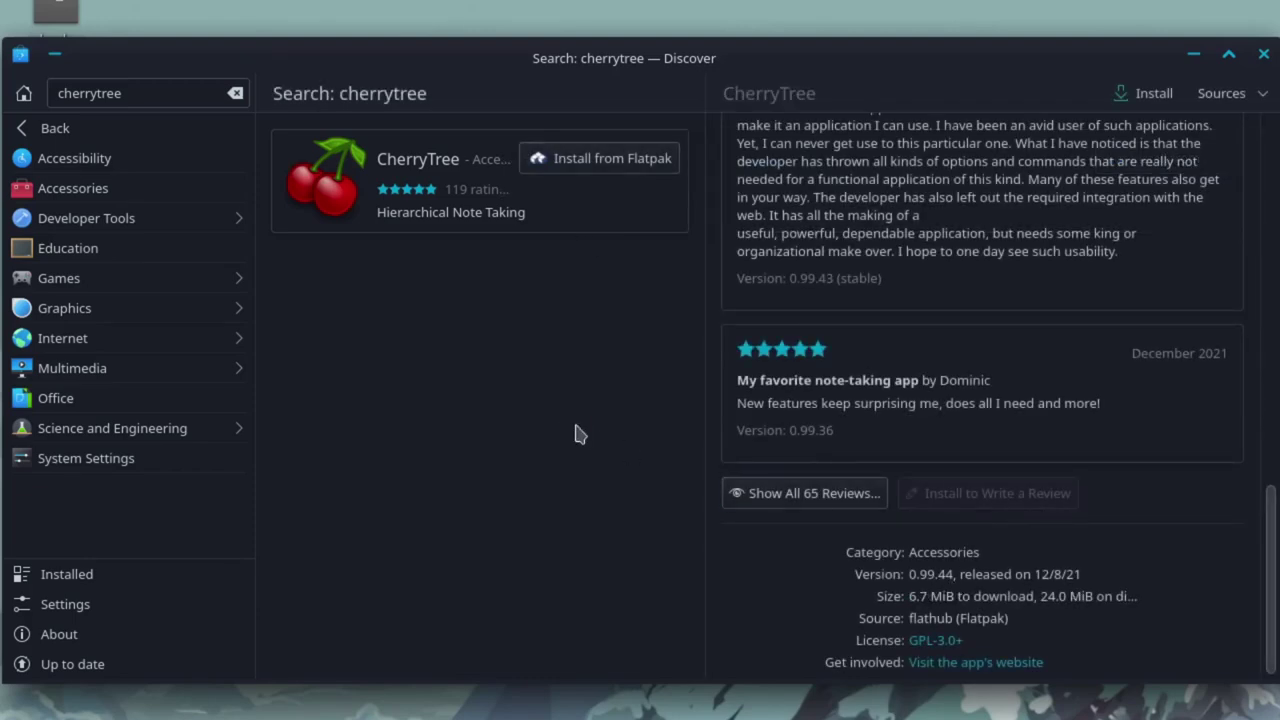
# Search for zoom, browse the Flatpak and Snap results, and return to the app list
pyautogui.click(55, 128)
pyautogui.write('zoom')
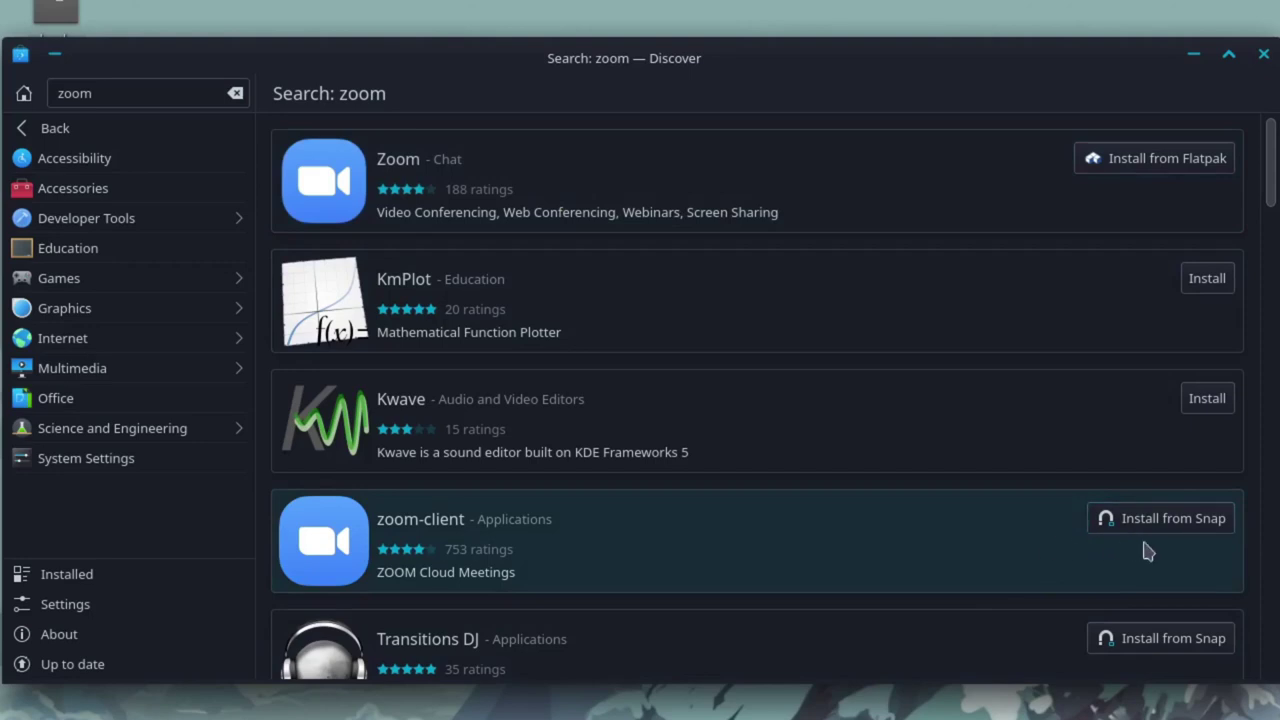
pyautogui.scroll(-1, 881, 539)
pyautogui.scroll(-9, 800, 451)
pyautogui.scroll(-3, 800, 451)
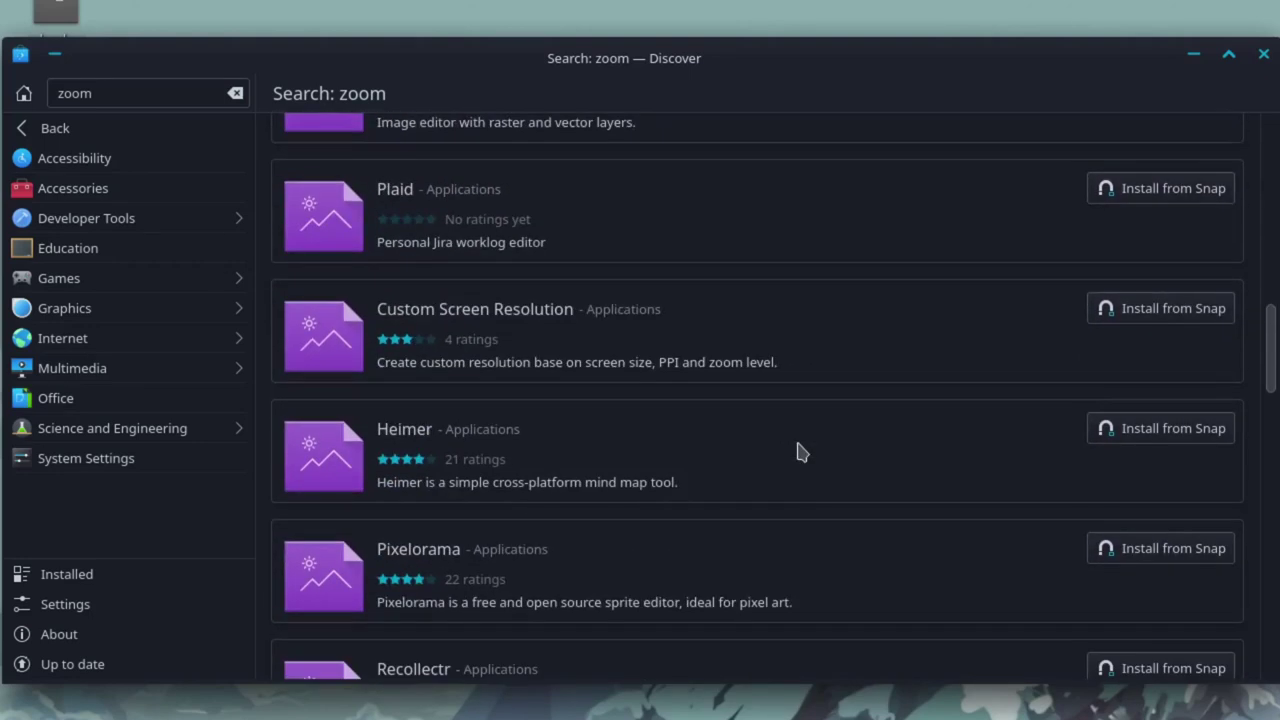
pyautogui.scroll(15, 800, 451)
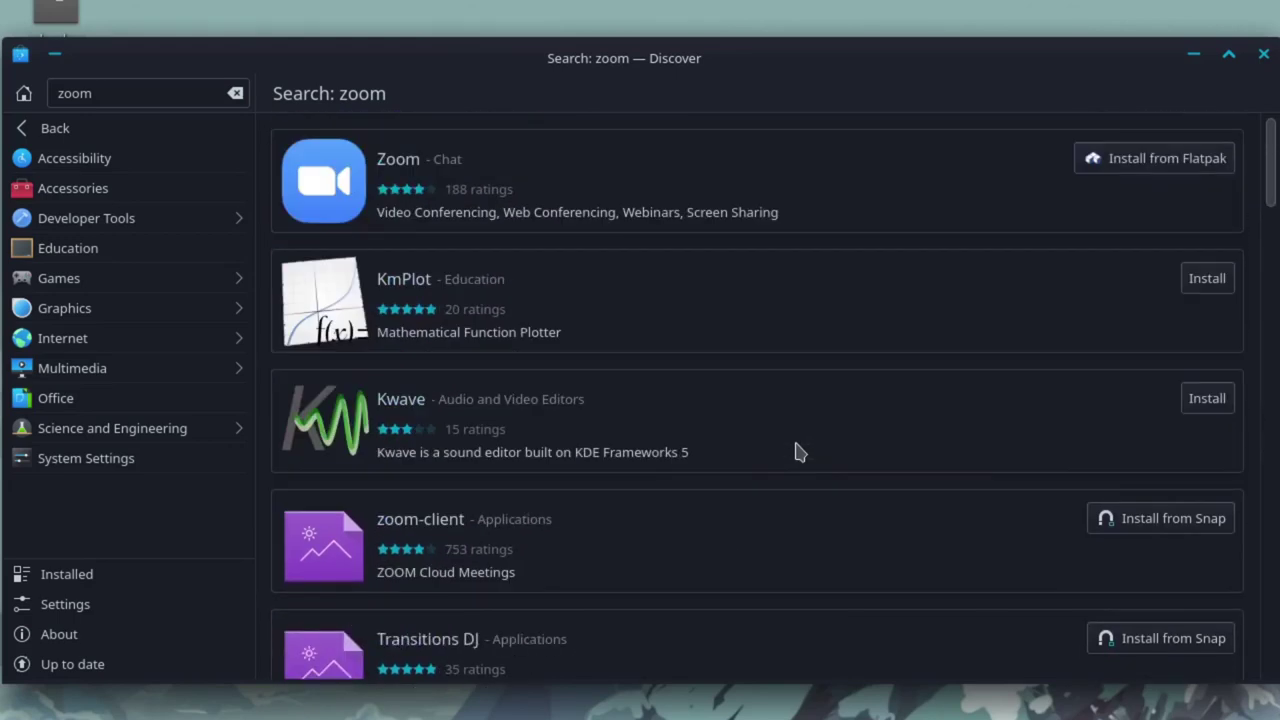
pyautogui.click(86, 134)
# Search the Applications catalogue for telegram and browse the results
pyautogui.click(90, 135)
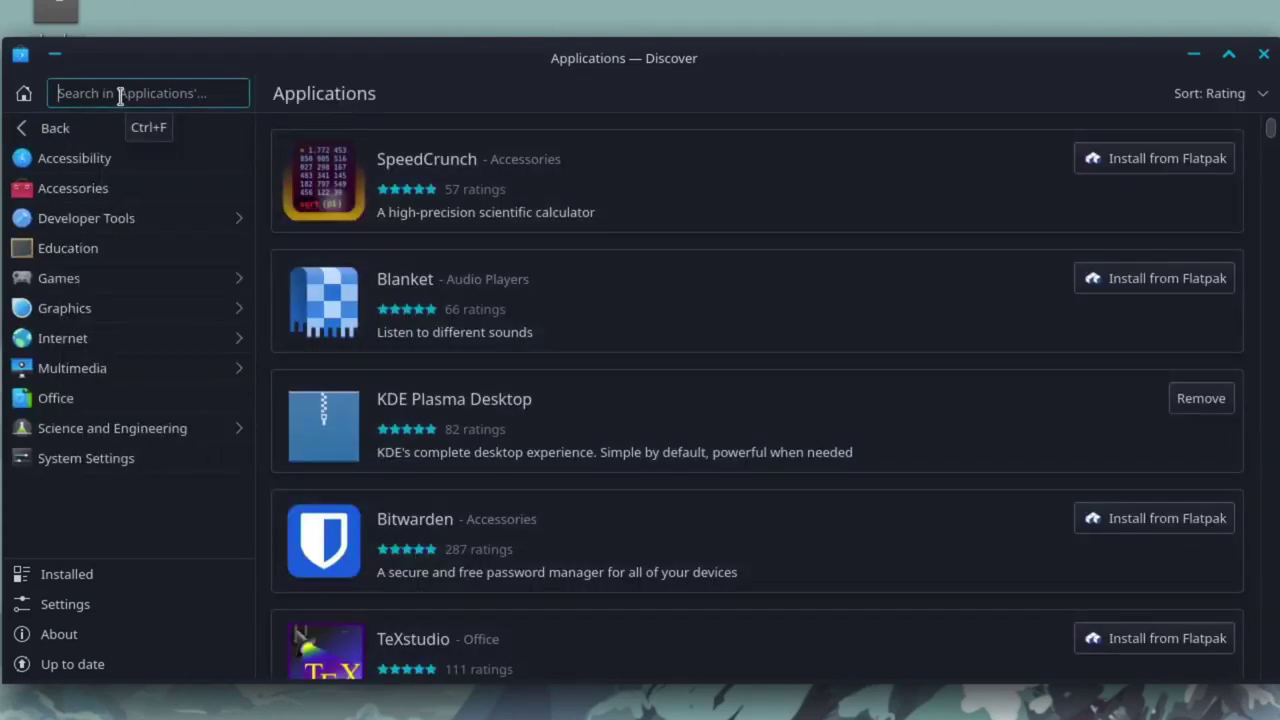
pyautogui.write('te')
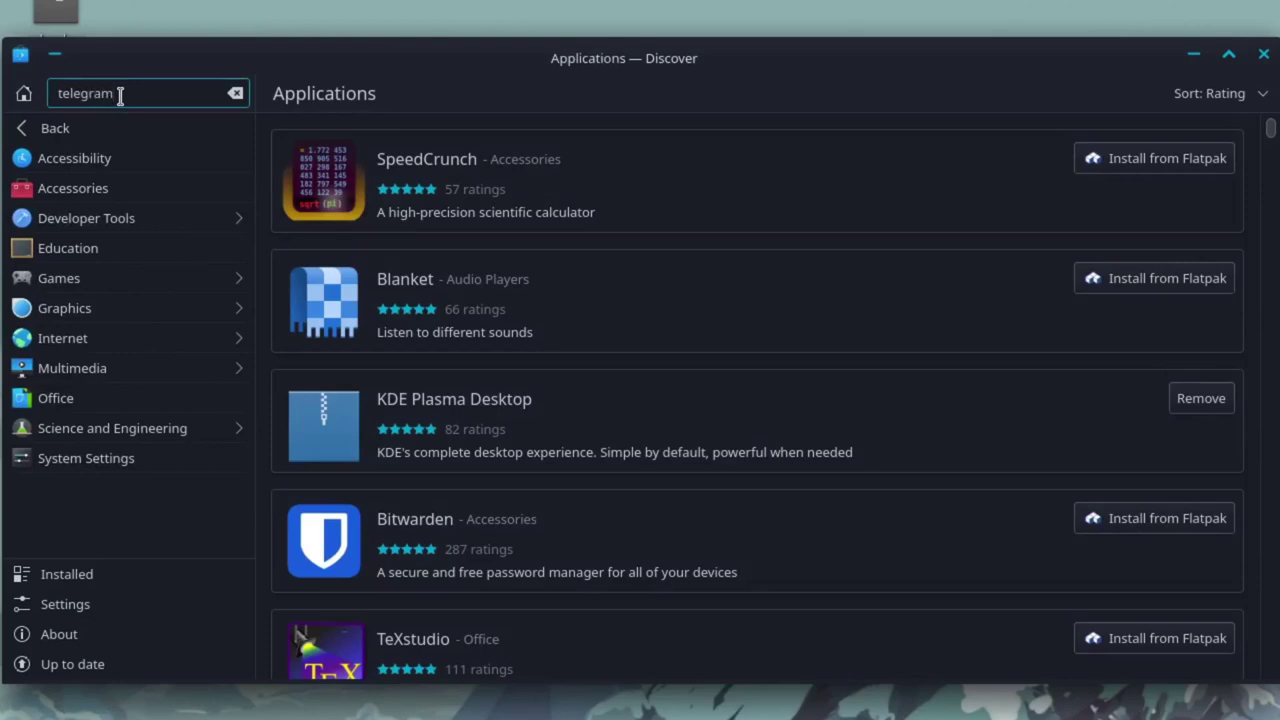
pyautogui.write('legram')
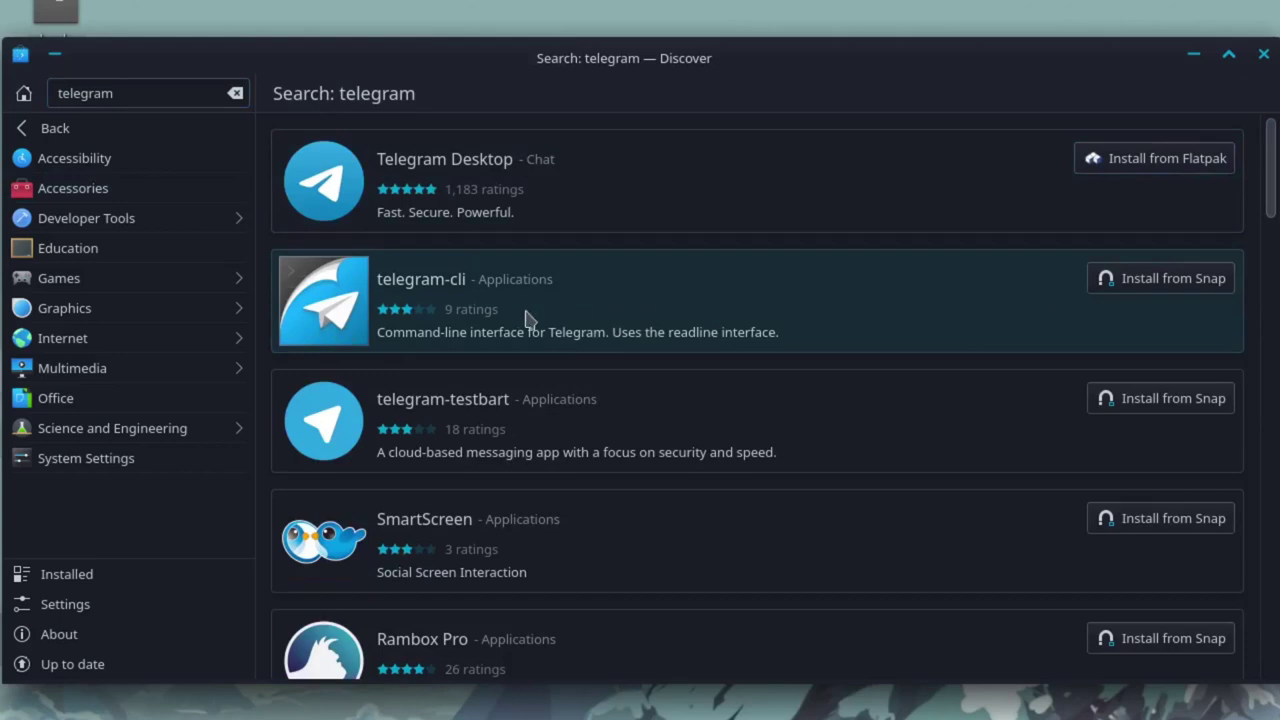
pyautogui.scroll(-1, 639, 300)
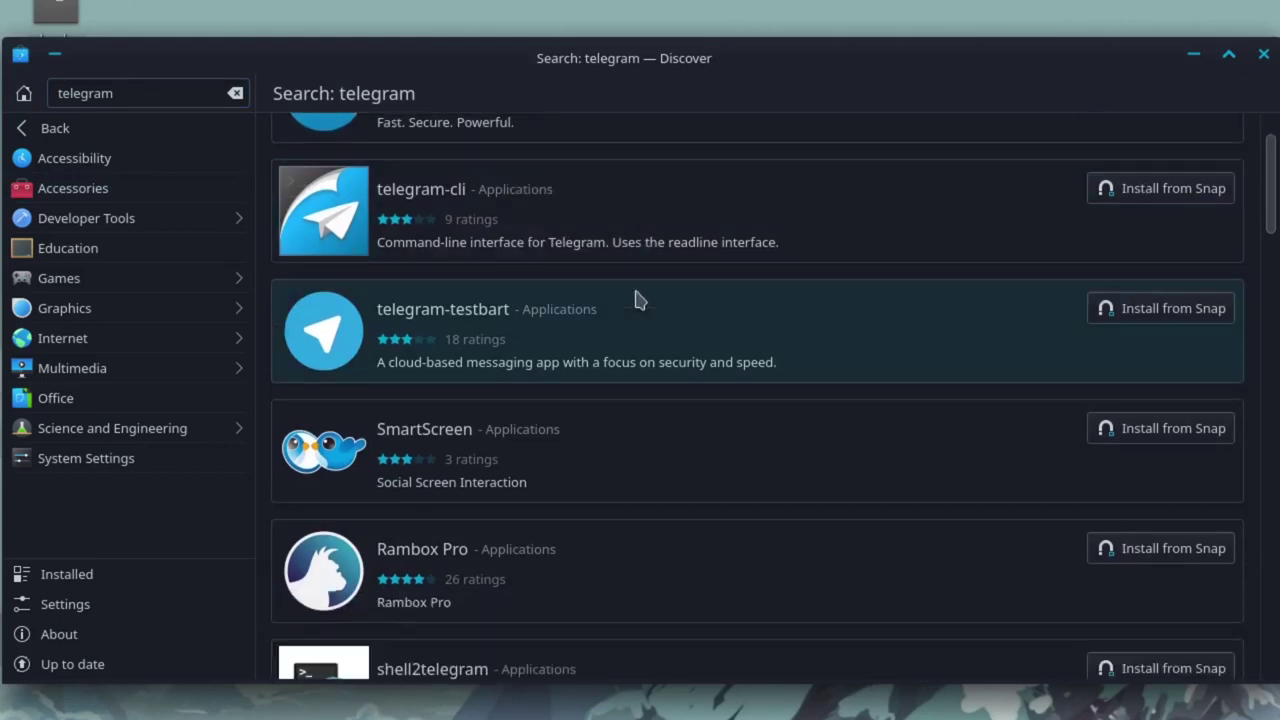
pyautogui.scroll(1, 568, 339)
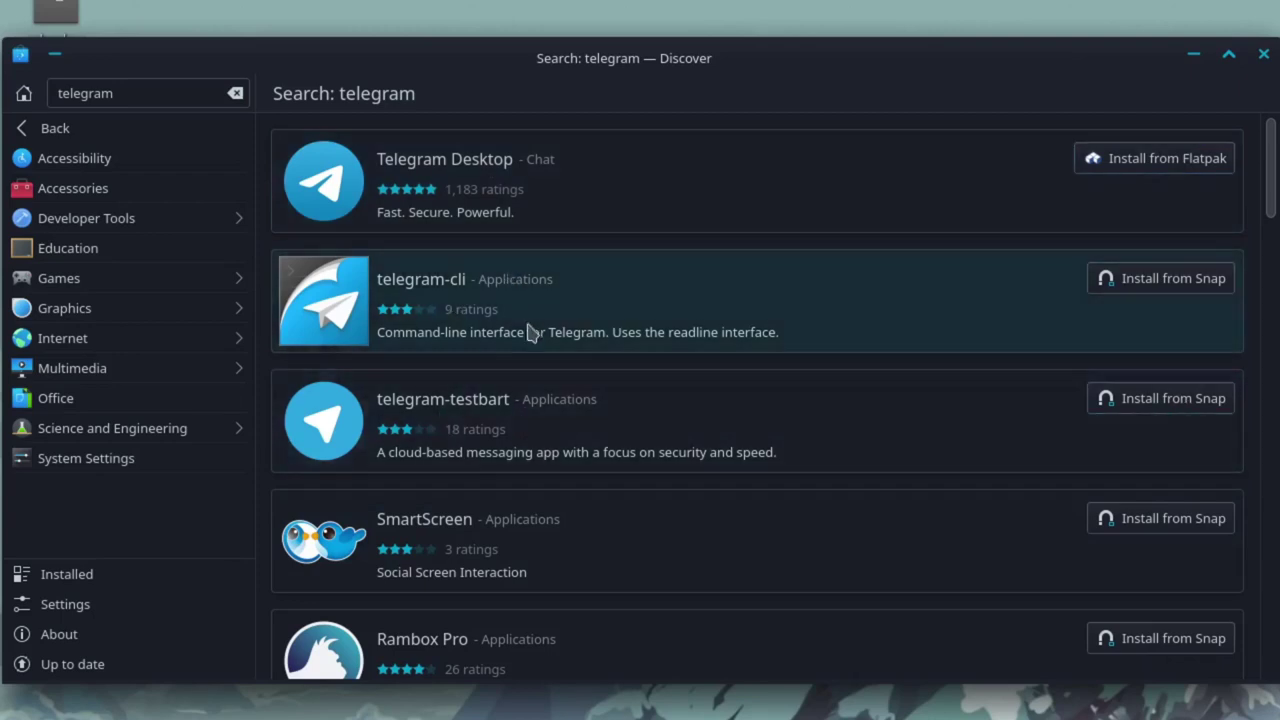
# Clear the search, look up audacity, then start a gimp search
pyautogui.click(235, 95)
pyautogui.click(126, 93)
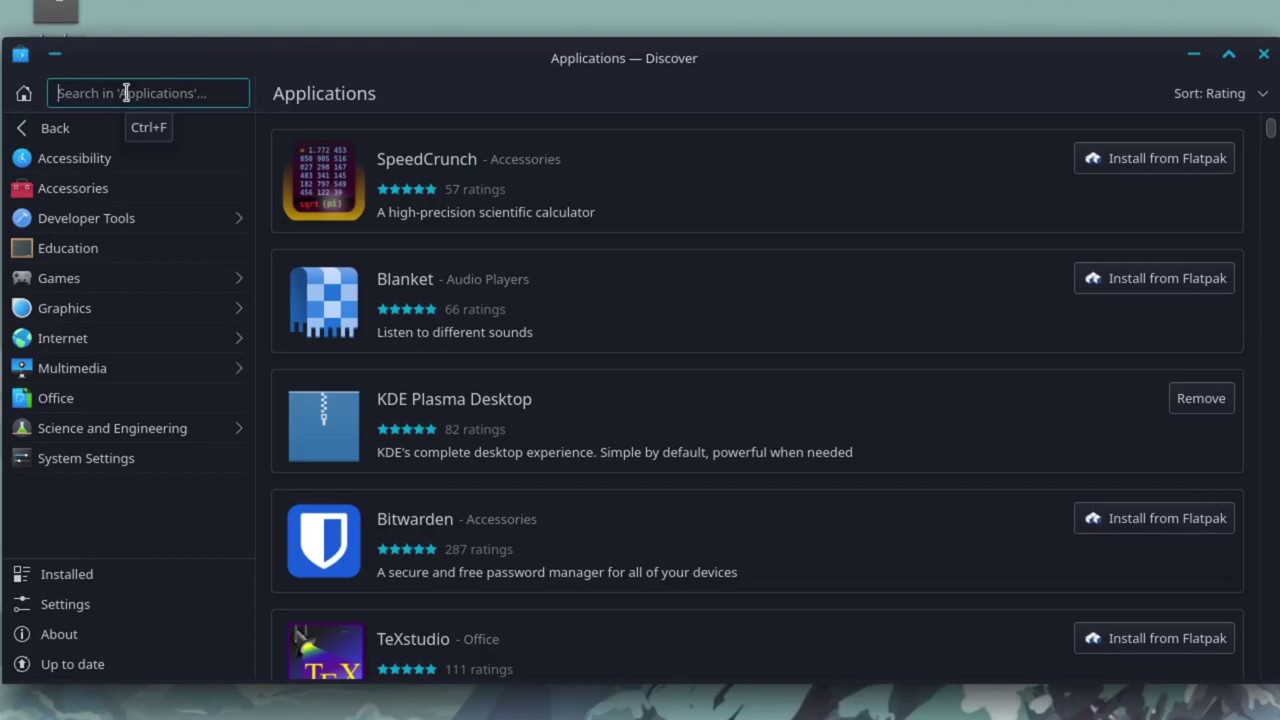
pyautogui.write('audacity')
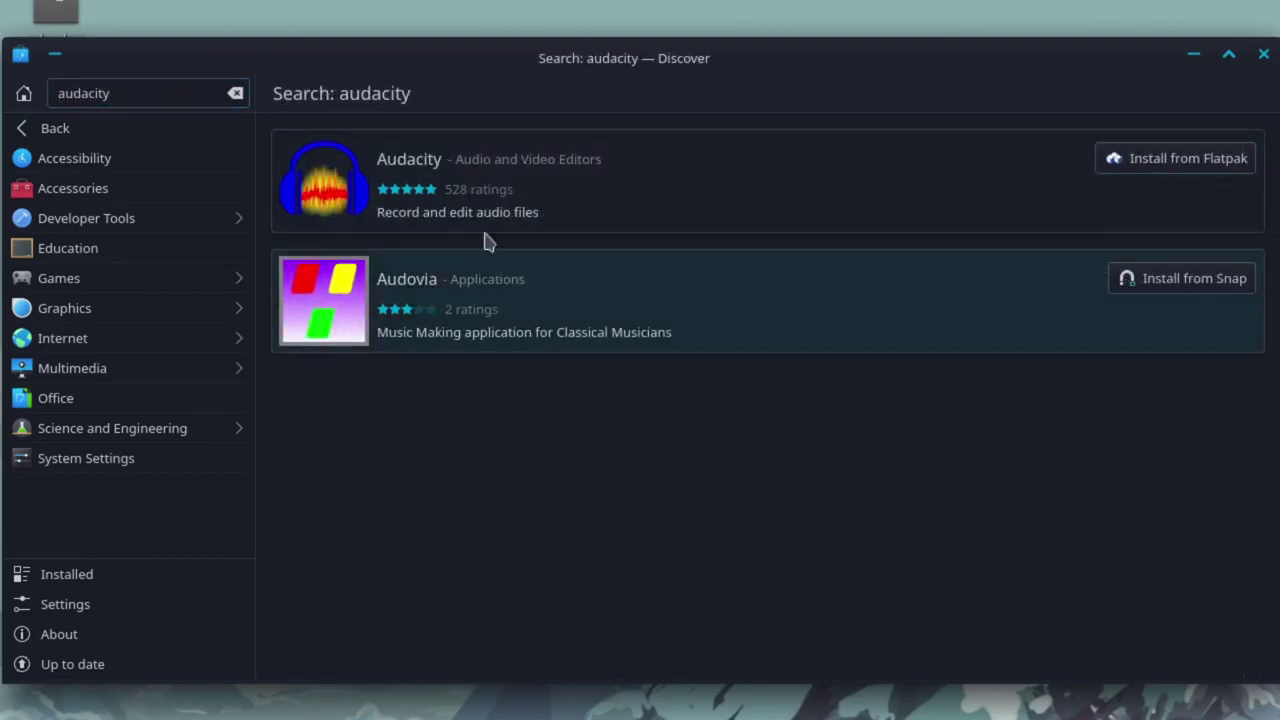
pyautogui.click(206, 122)
pyautogui.write('gimp')
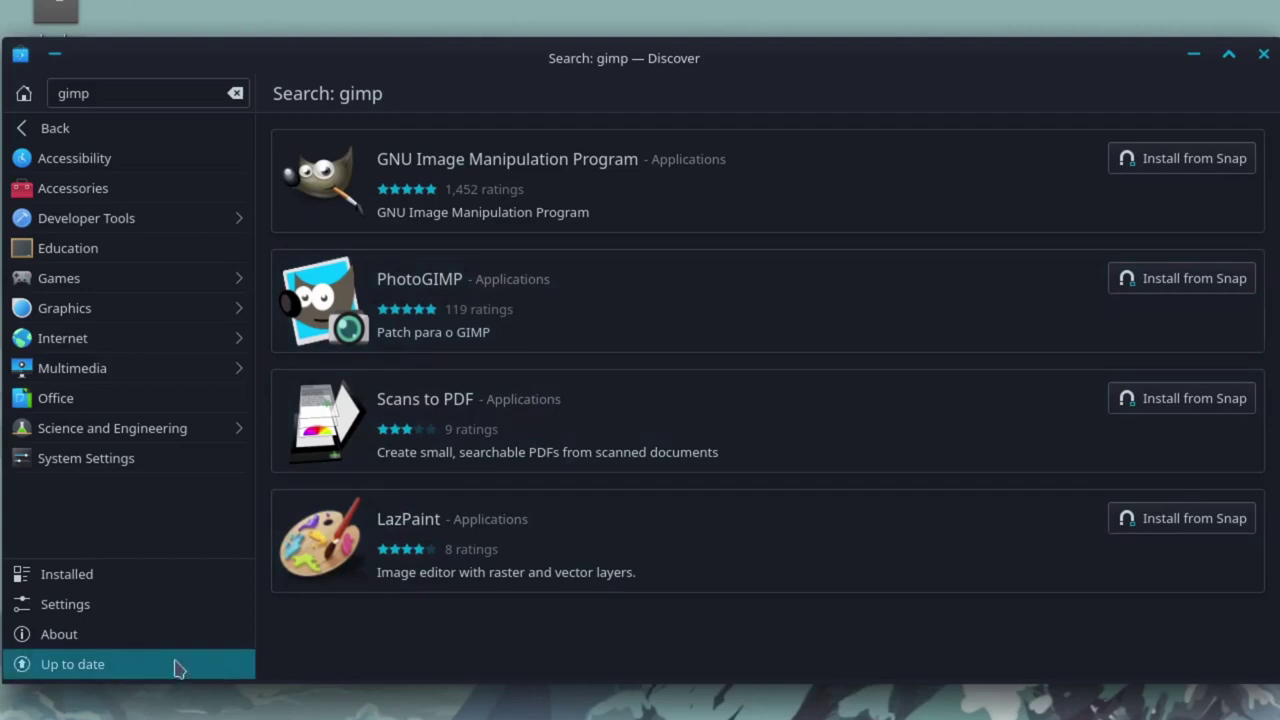
# Return to Discover's Settings page and scroll through the repository sources list again
pyautogui.click(92, 607)
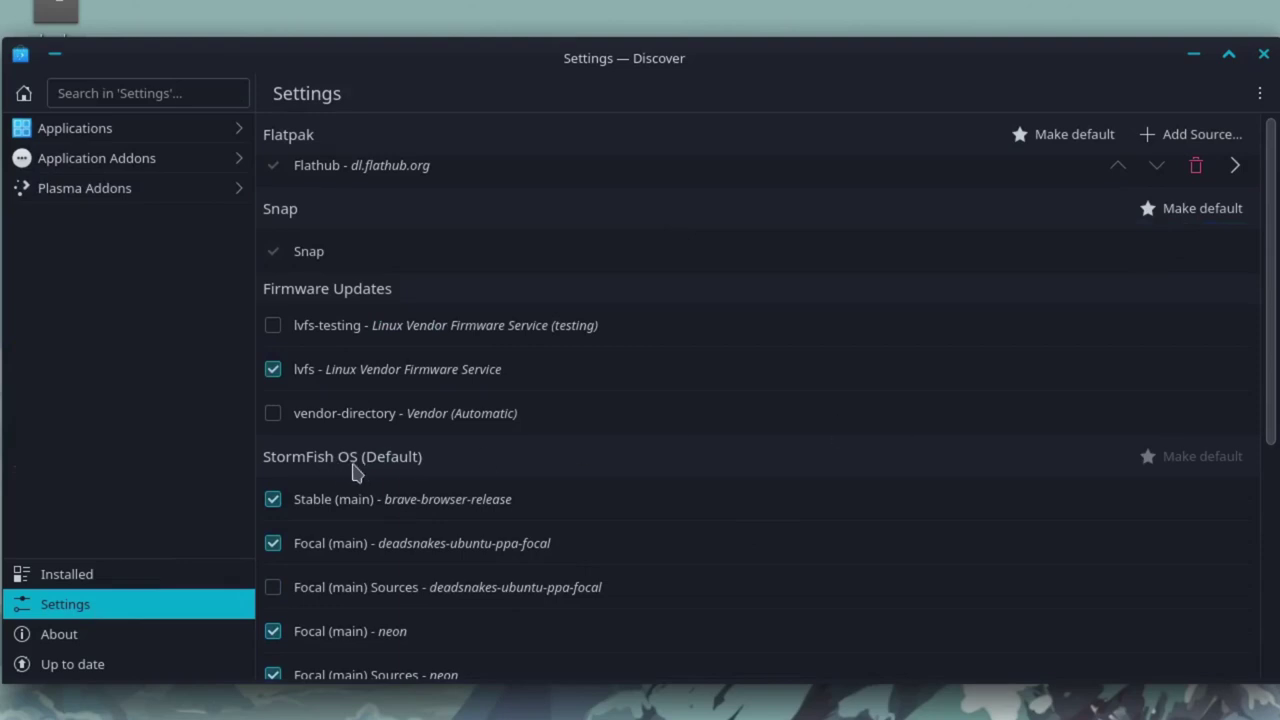
pyautogui.scroll(-3, 580, 443)
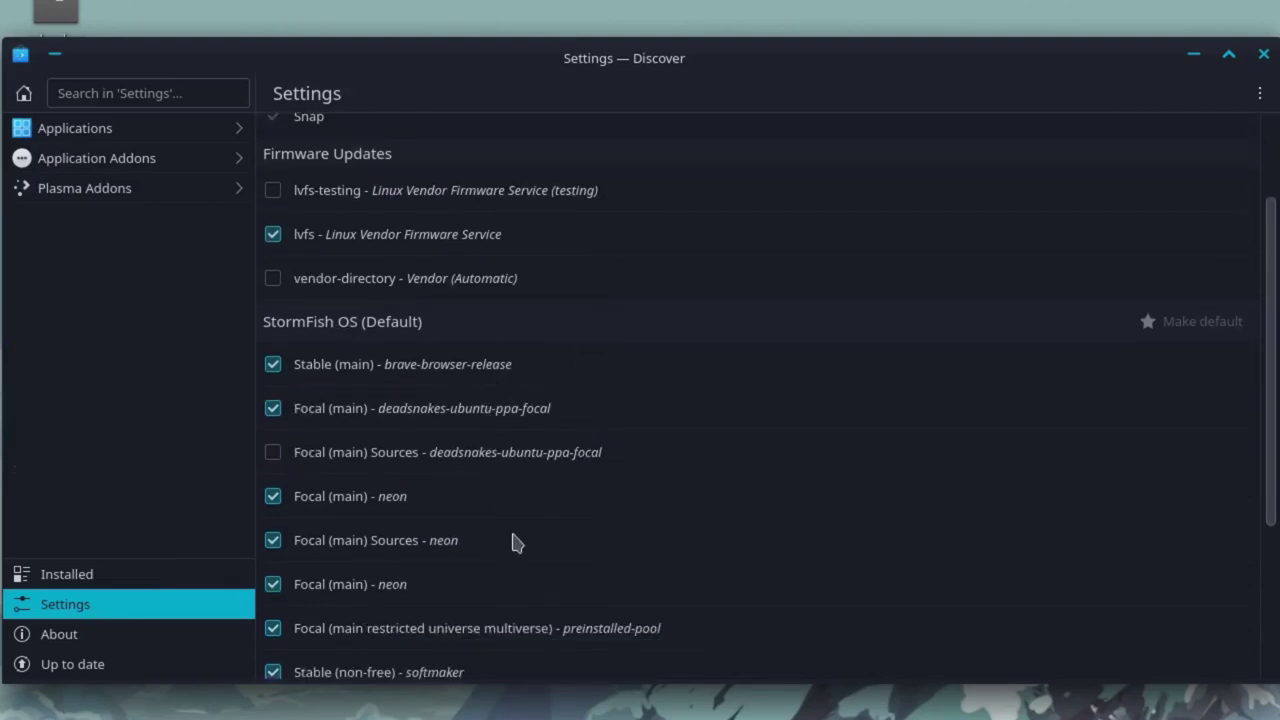
pyautogui.scroll(-5, 535, 535)
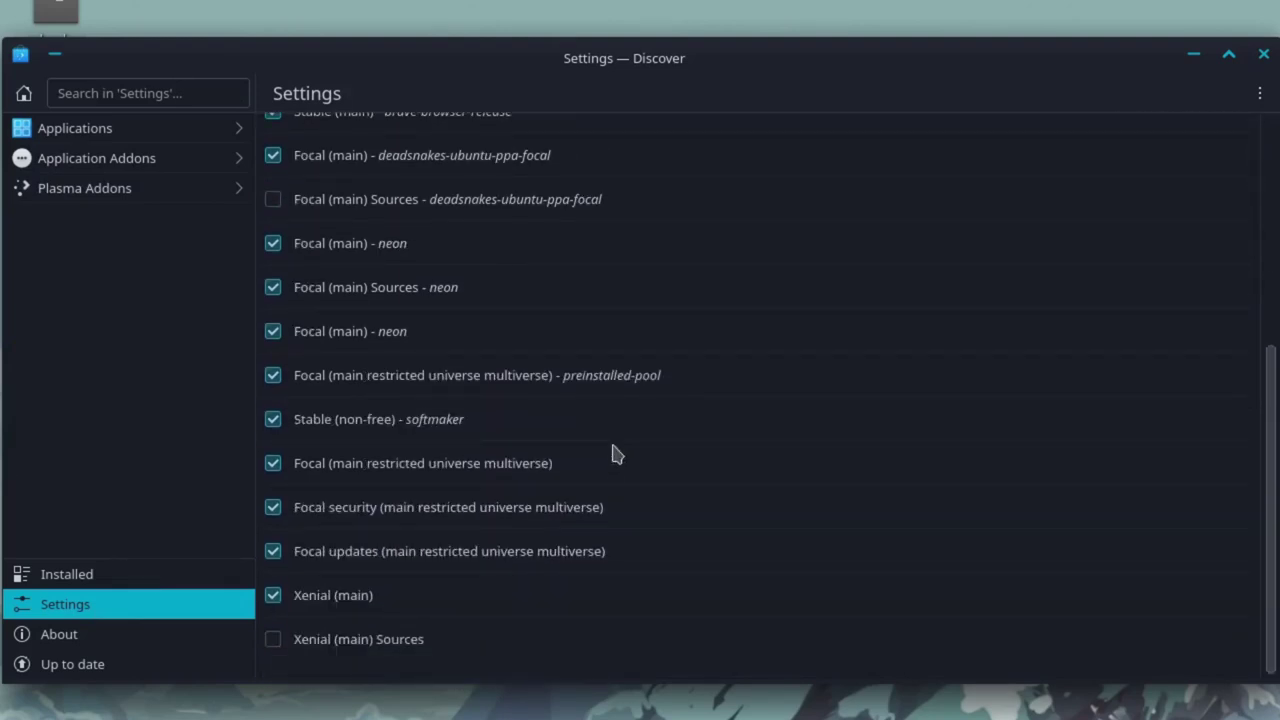
pyautogui.scroll(8, 617, 454)
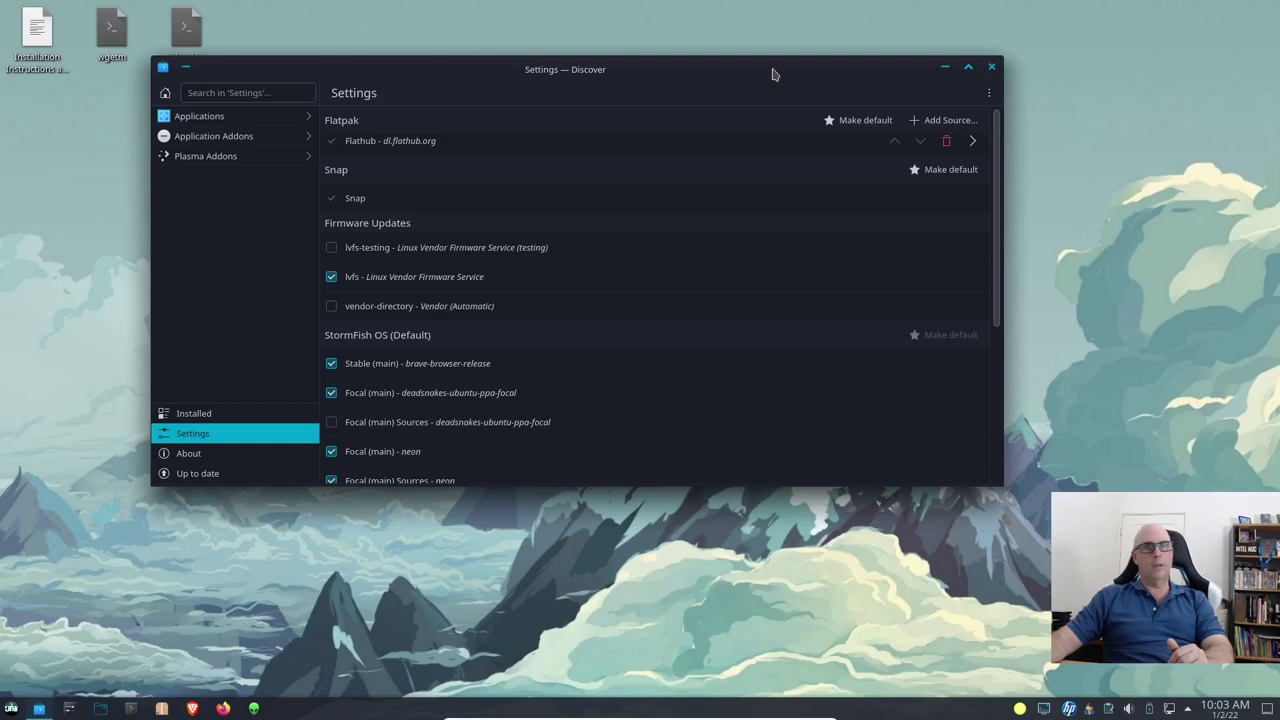
pyautogui.scroll(-8, 546, 320)
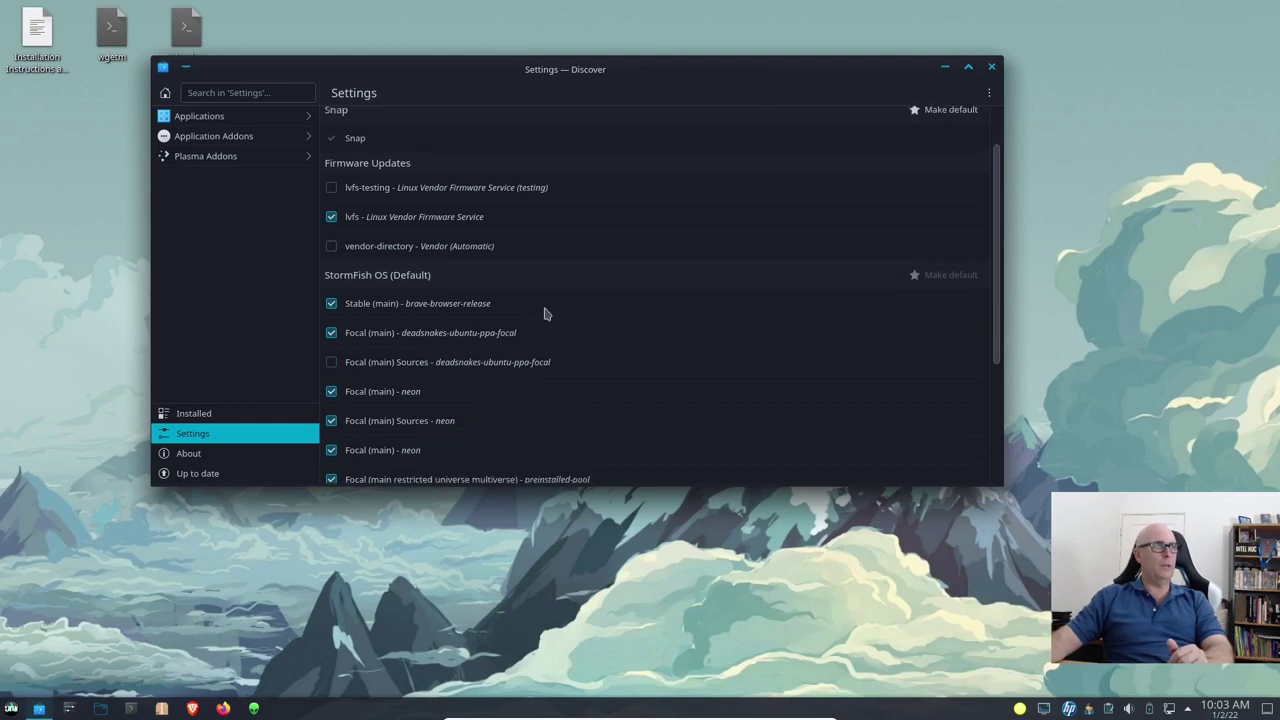
pyautogui.scroll(2, 546, 313)
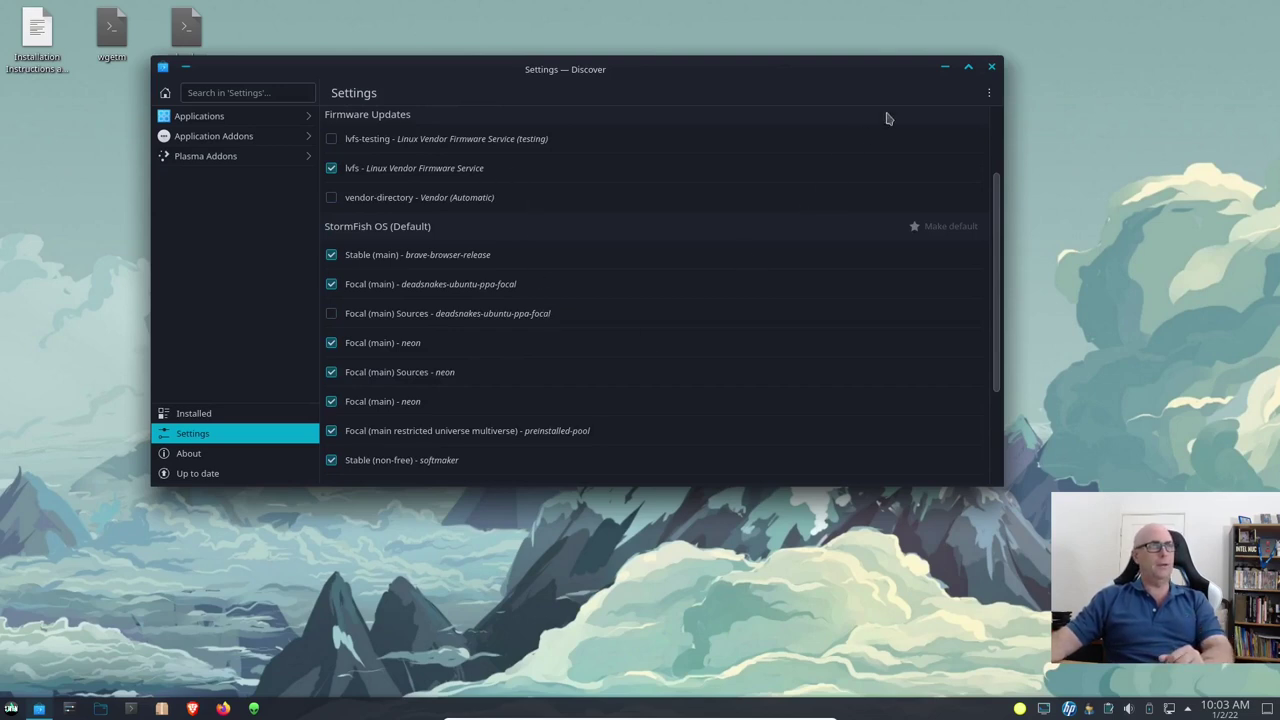
# Close Discover's settings and launch Synaptic via 'syna', authenticating with the administrator password
pyautogui.click(993, 69)
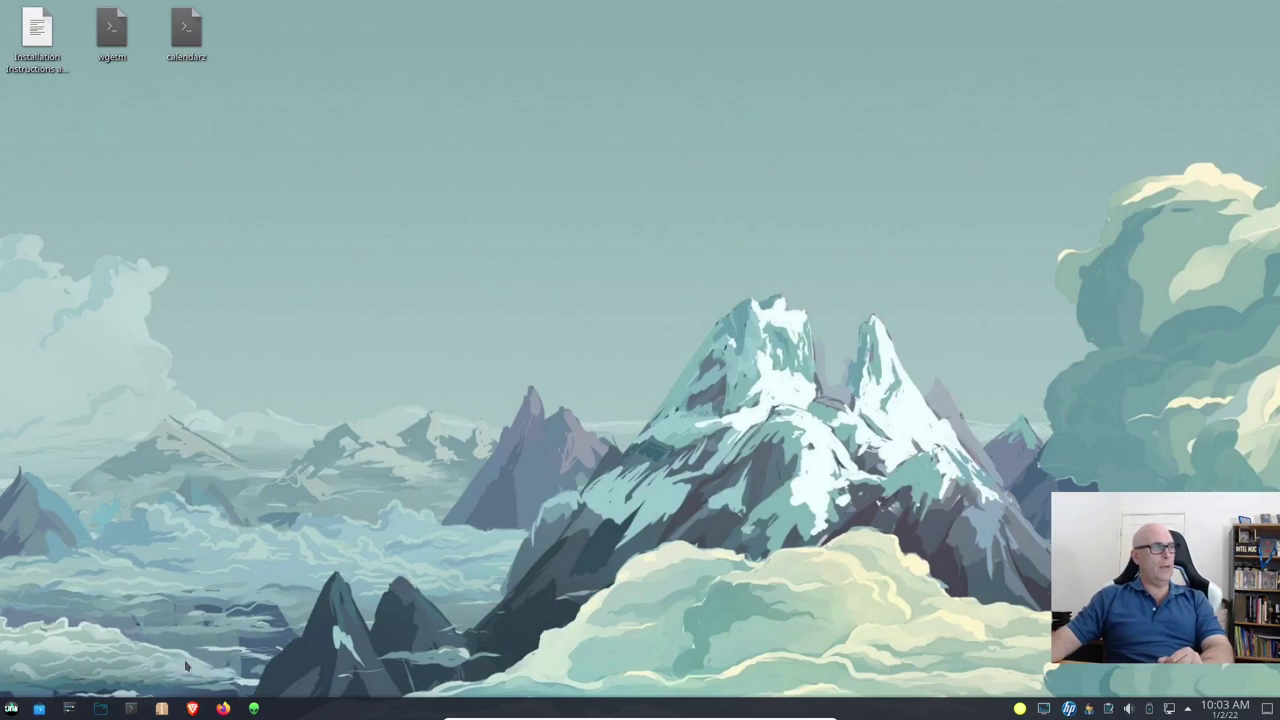
pyautogui.click(12, 708)
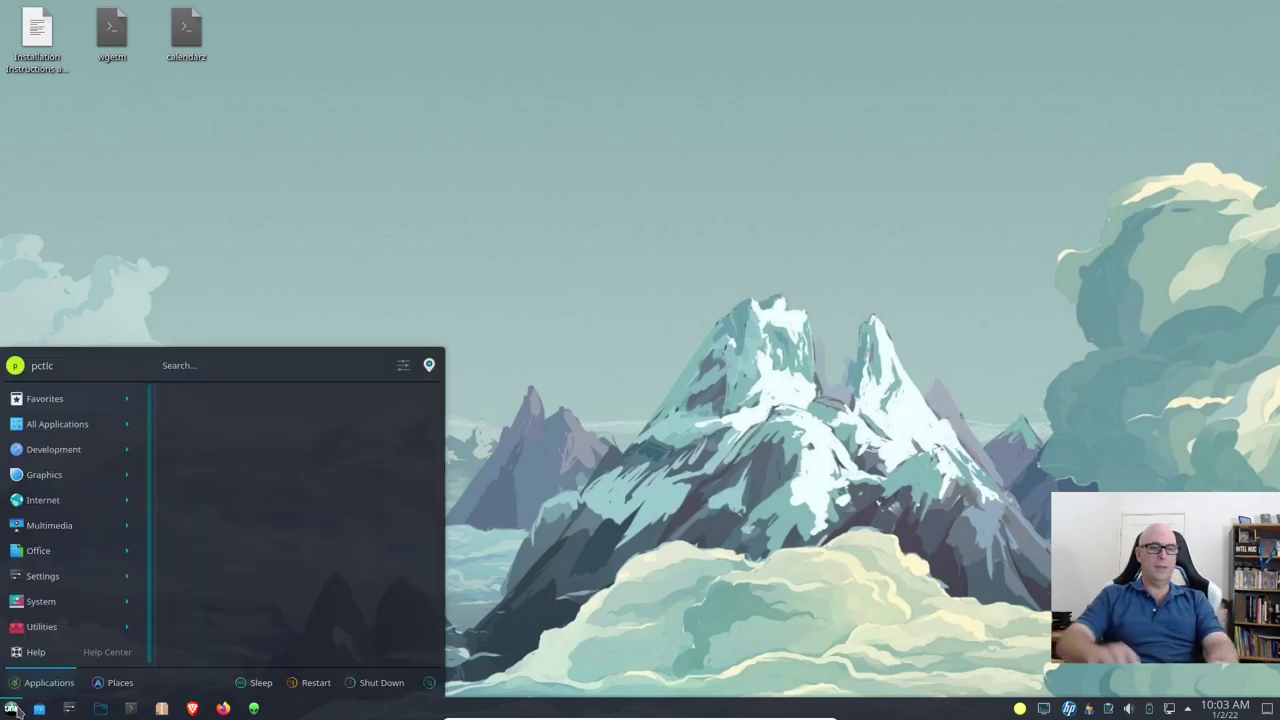
pyautogui.write('syna')
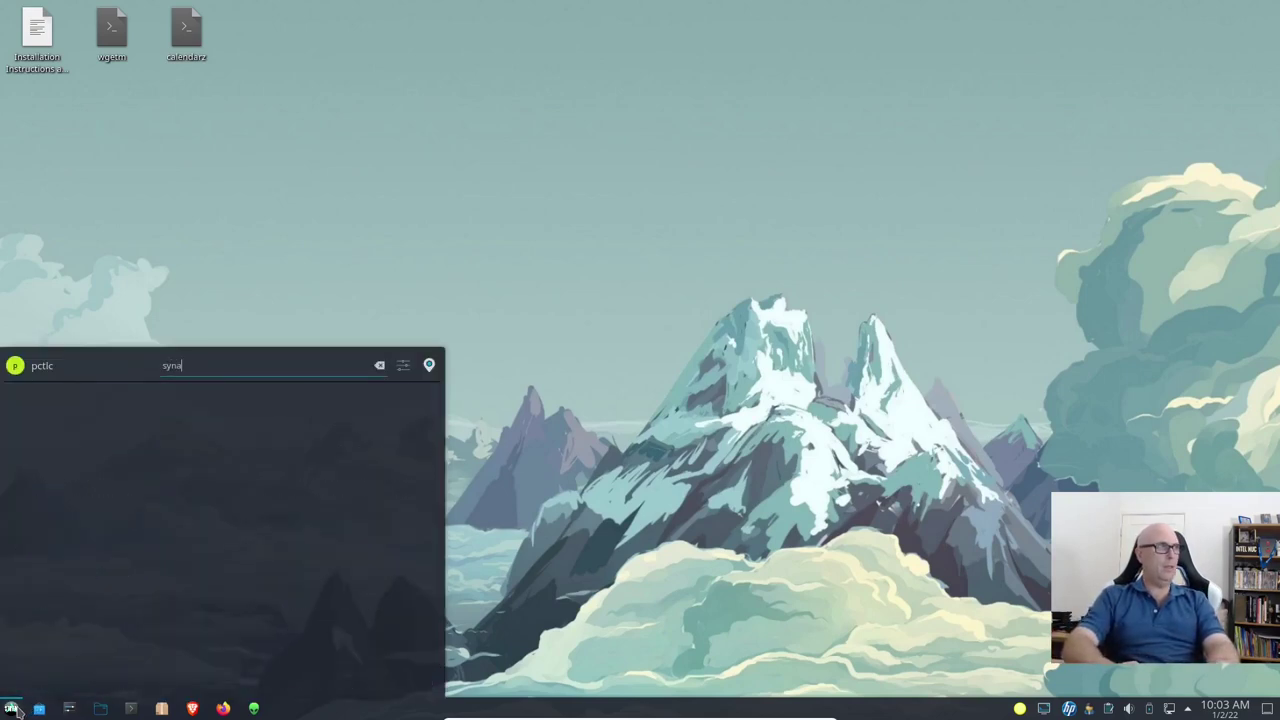
pyautogui.press('Return')
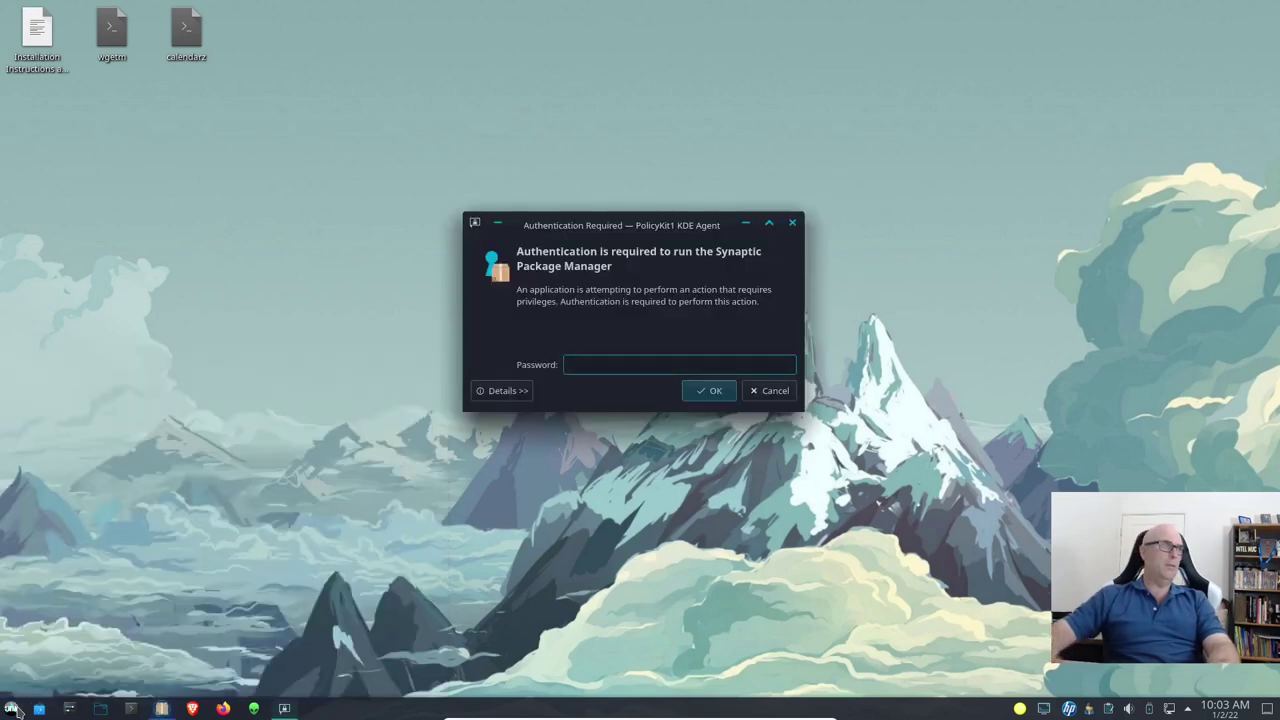
pyautogui.write('******')
pyautogui.press('Return')
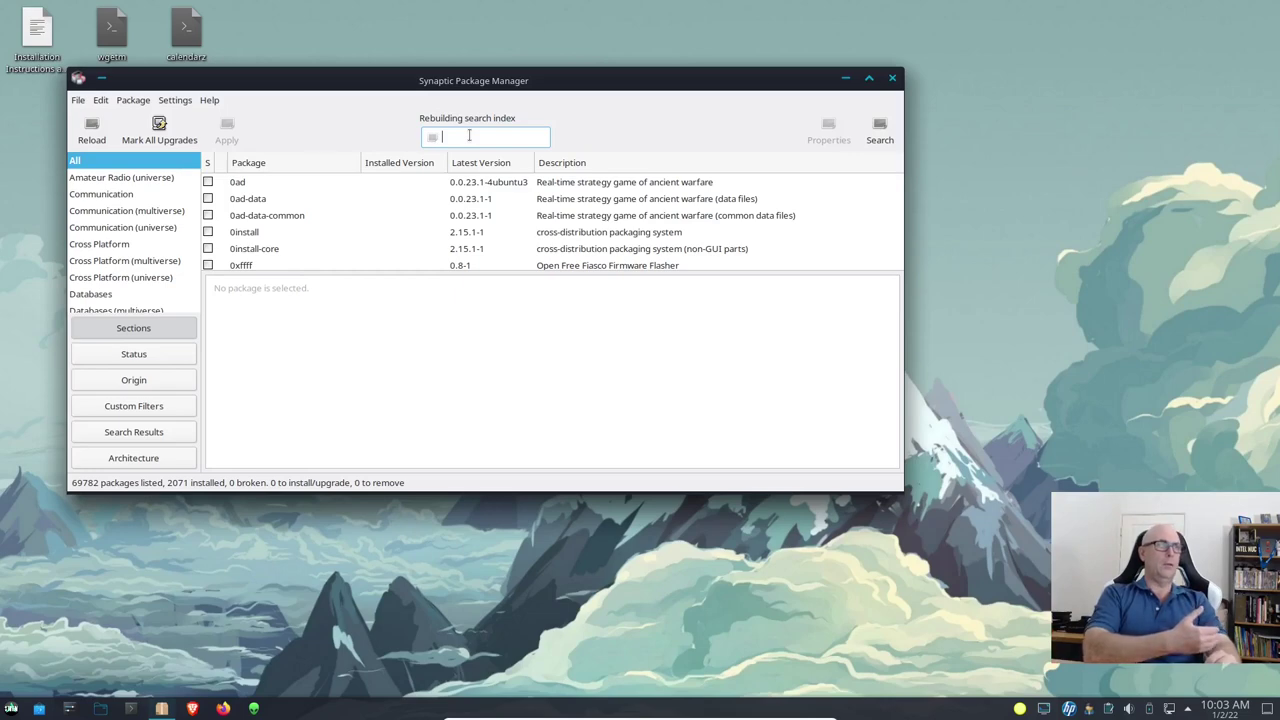
# Search Synaptic for 'gimp' and open the gimp package's Properties
pyautogui.write('gimp')
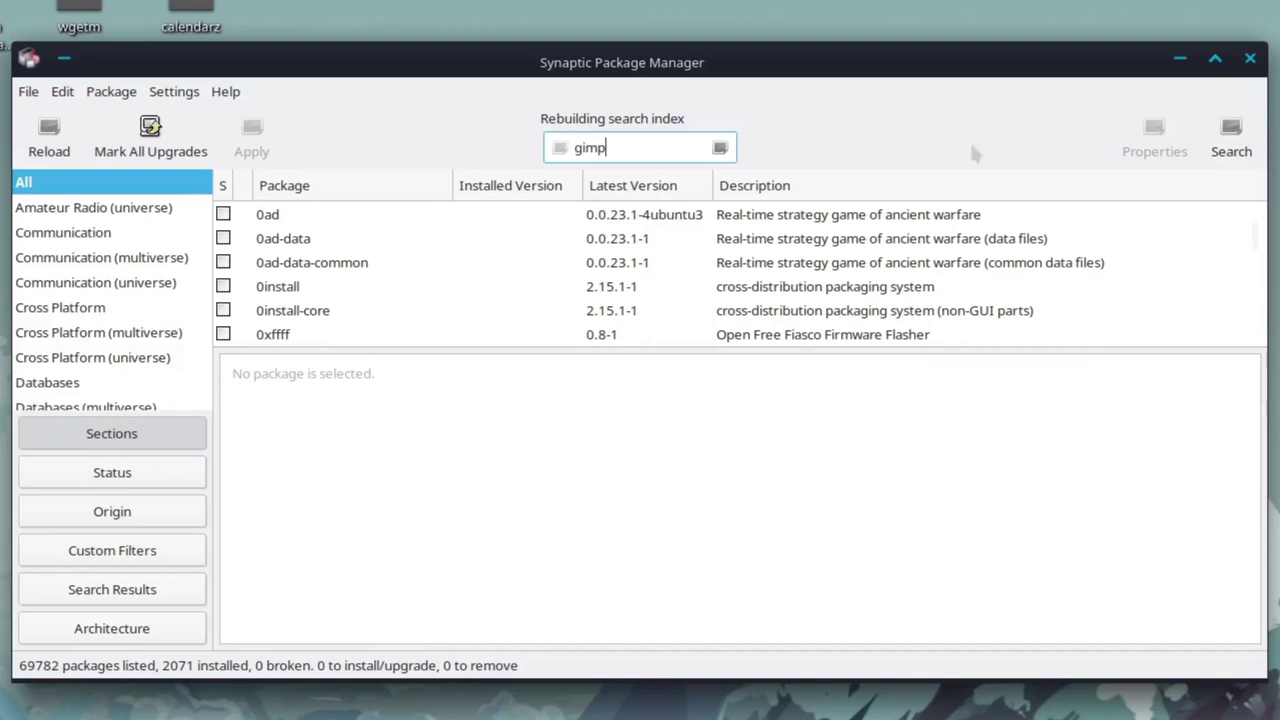
pyautogui.click(1231, 140)
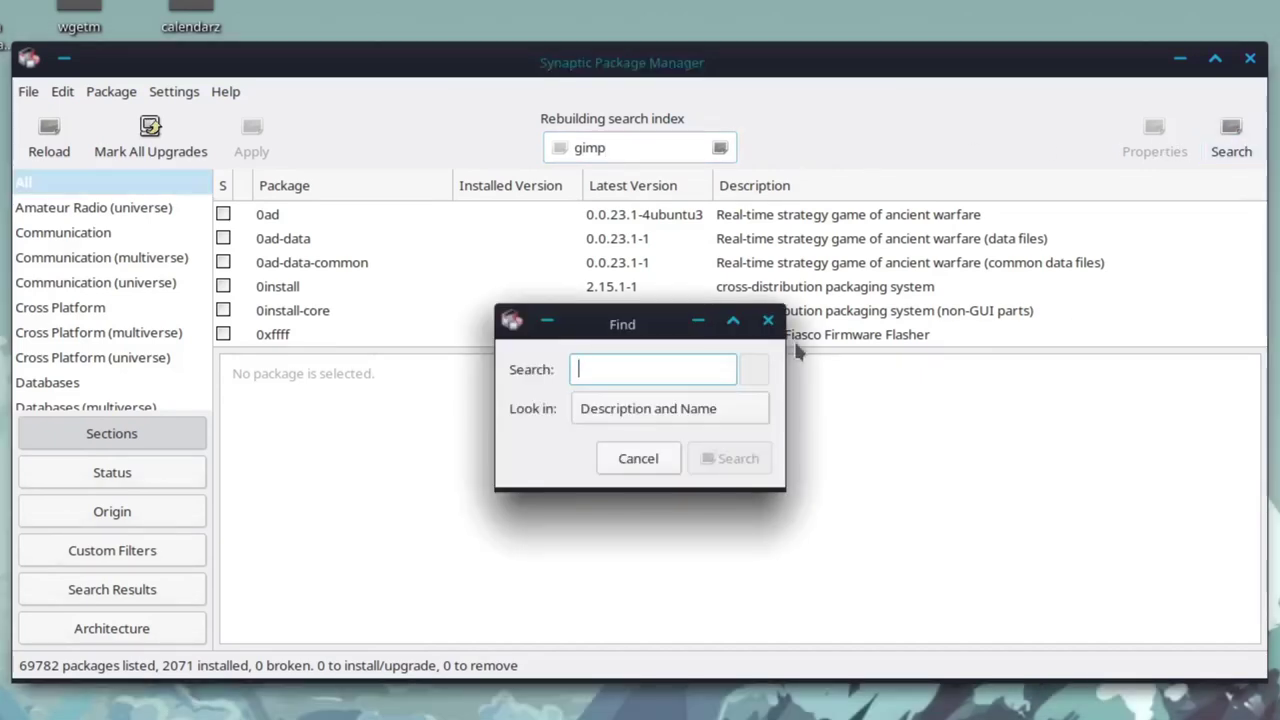
pyautogui.write('gimp')
pyautogui.press('Return')
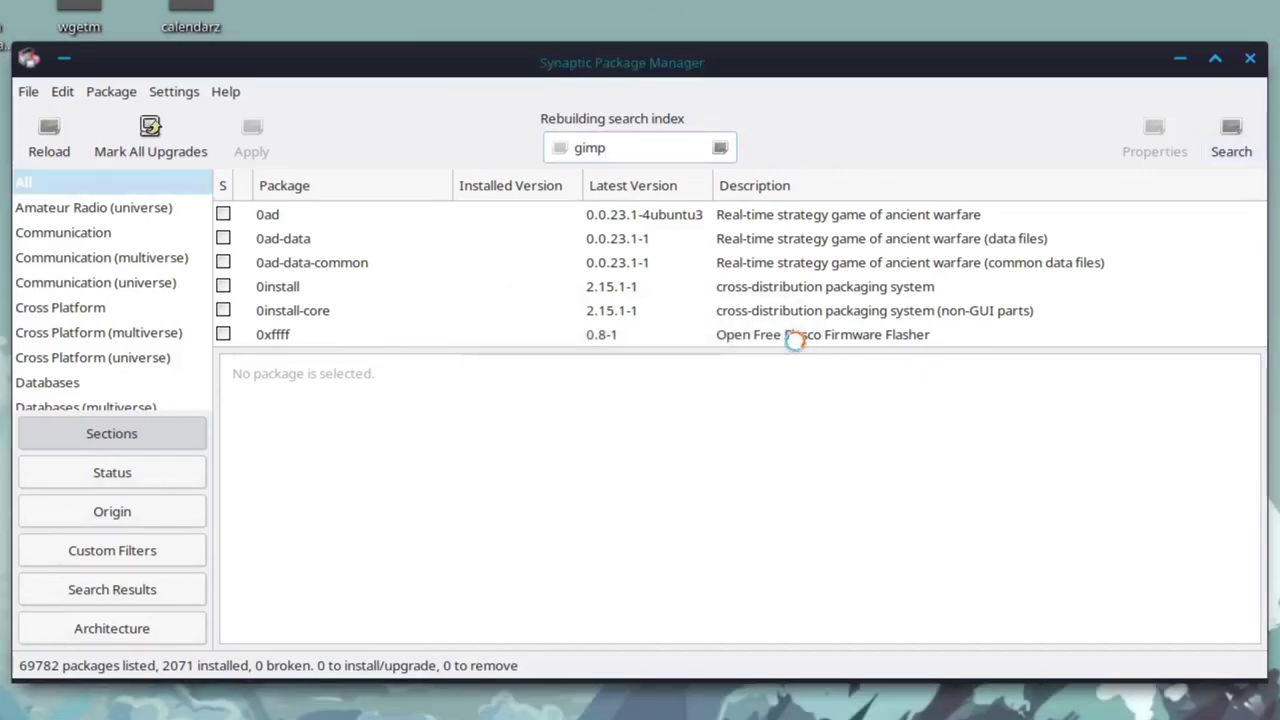
pyautogui.click(826, 262)
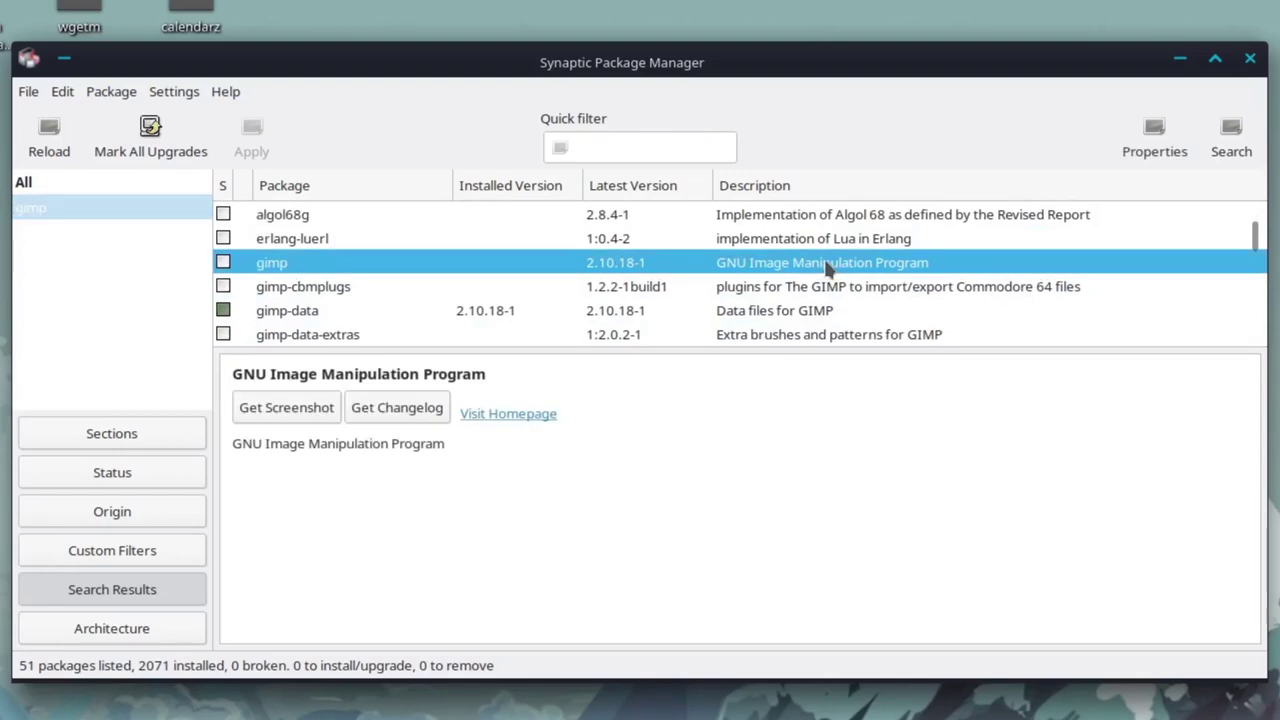
pyautogui.rightClick(826, 266)
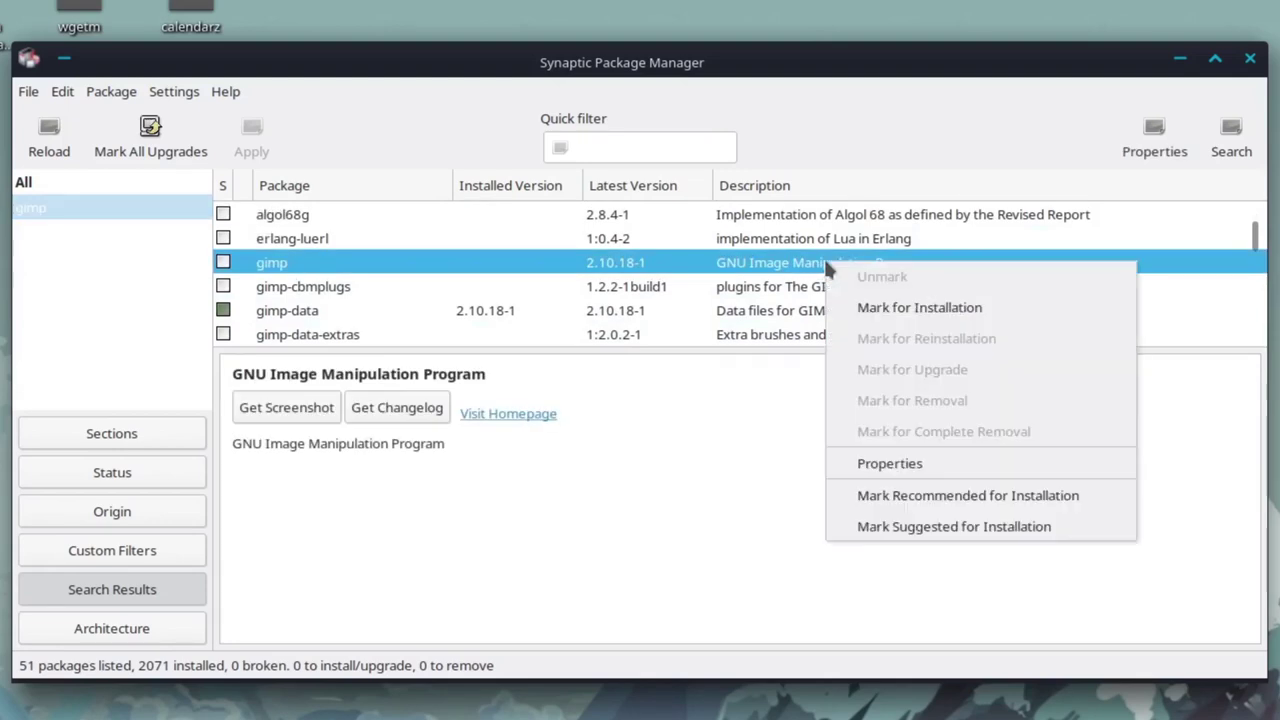
pyautogui.click(889, 465)
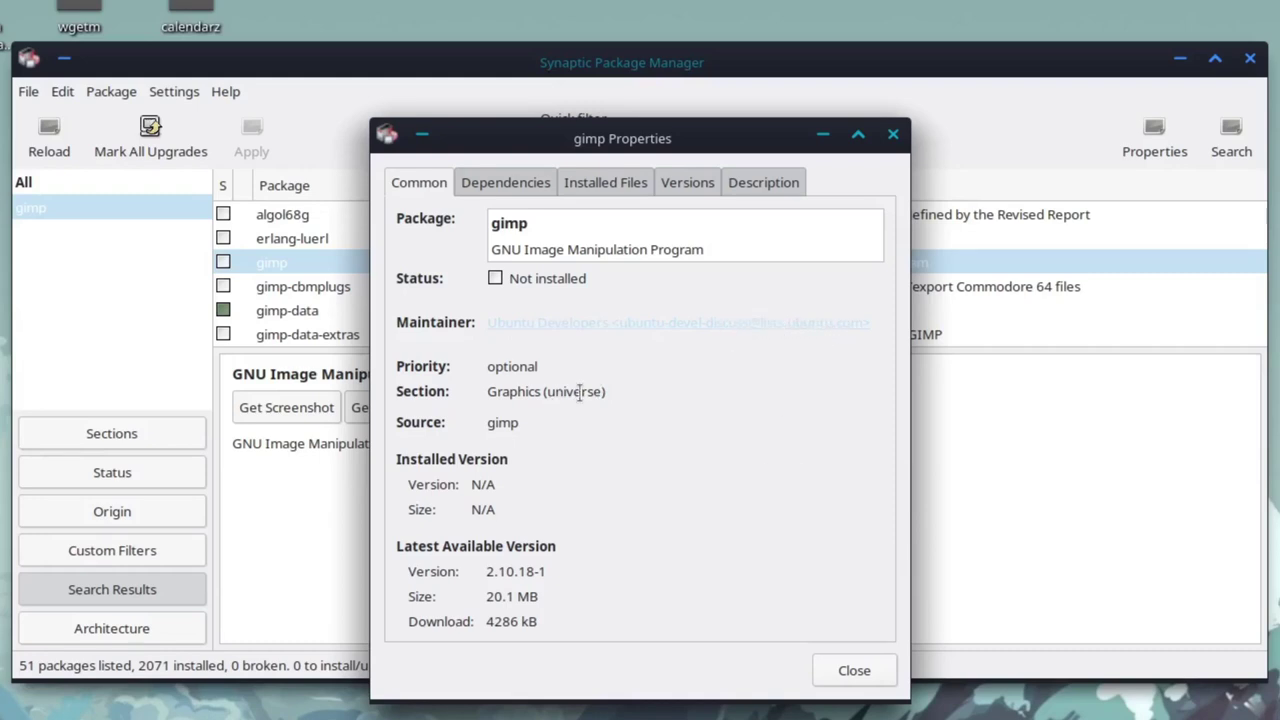
# Inspect gimp's 2.10.18-1 (focal) version entry, then close the Properties dialog
pyautogui.click(708, 186)
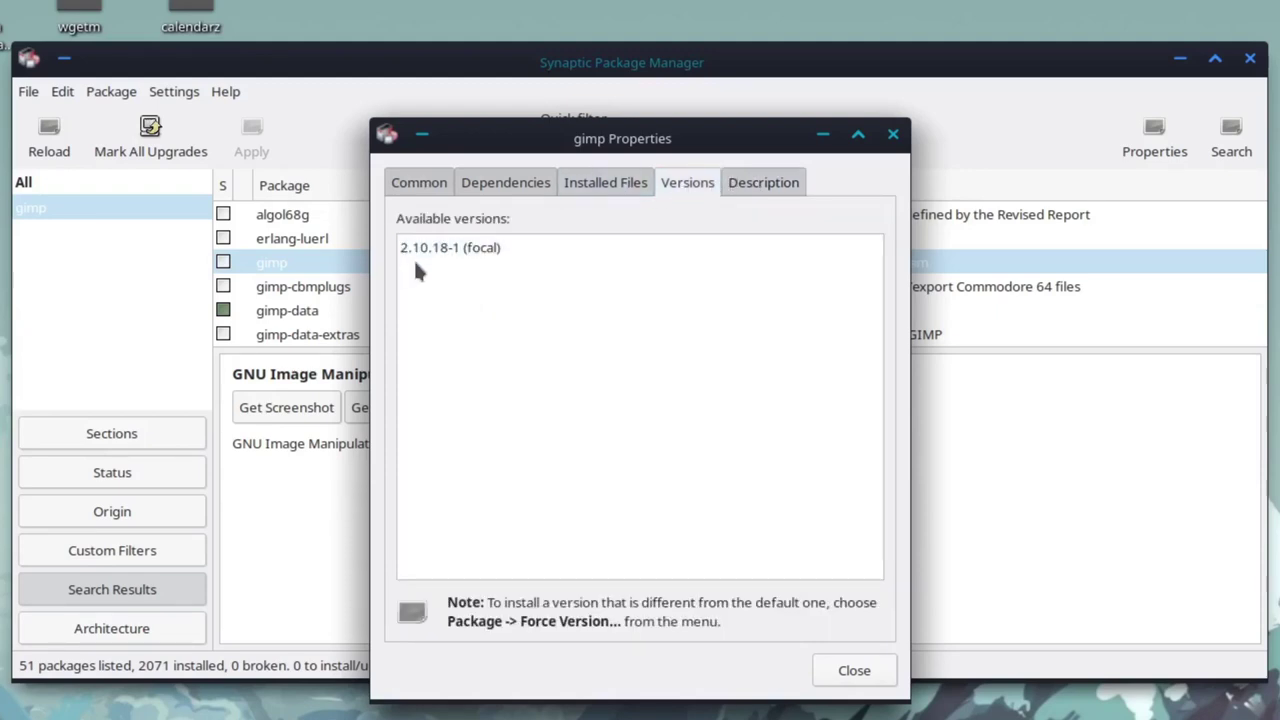
pyautogui.click(469, 257)
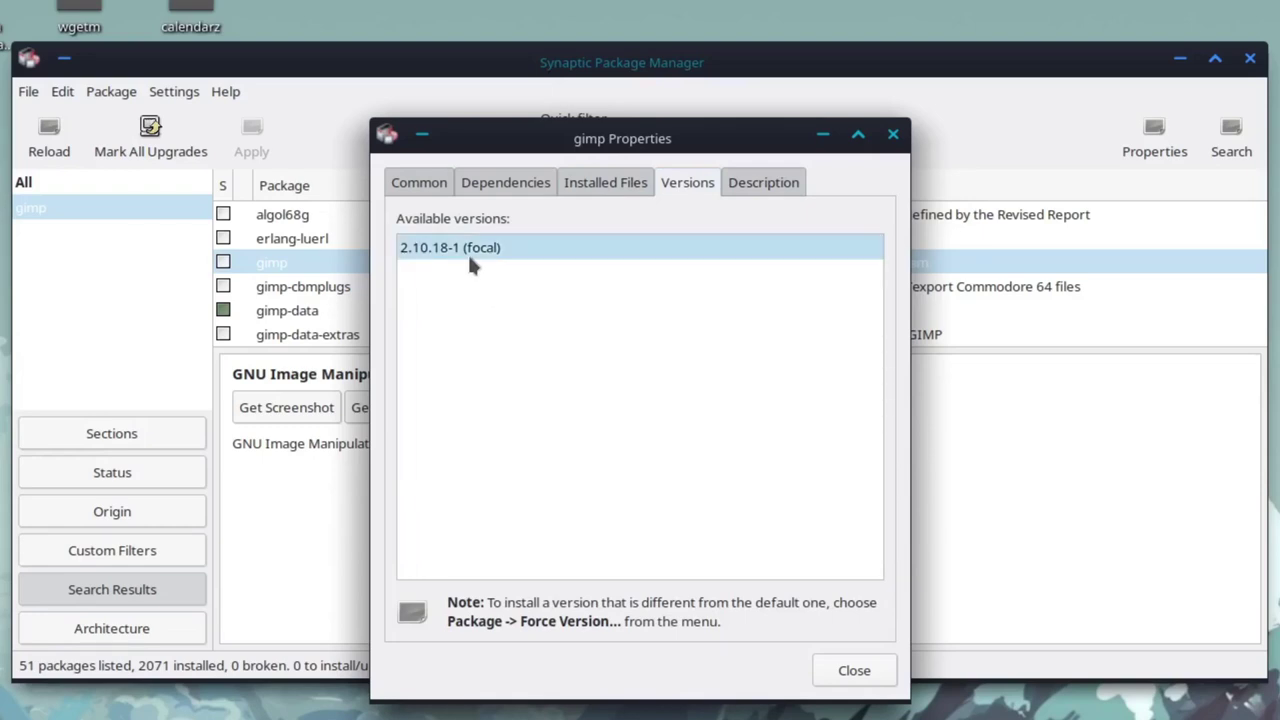
pyautogui.click(421, 185)
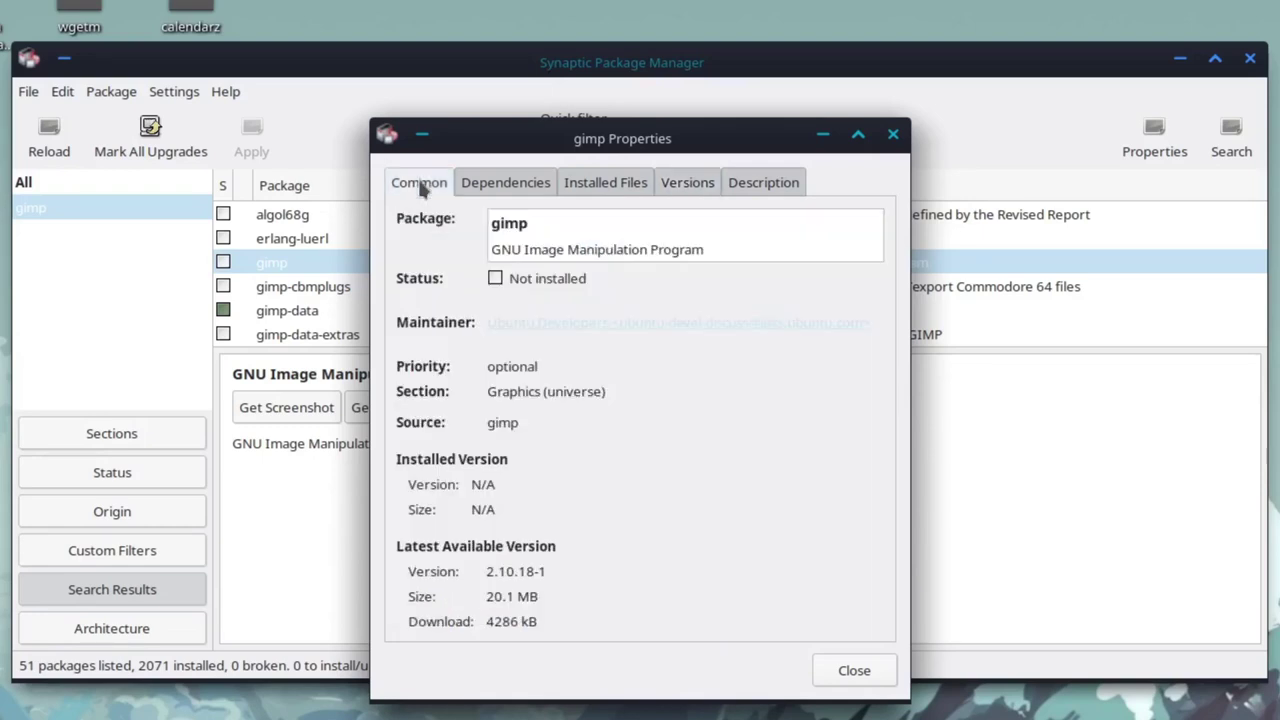
pyautogui.click(866, 672)
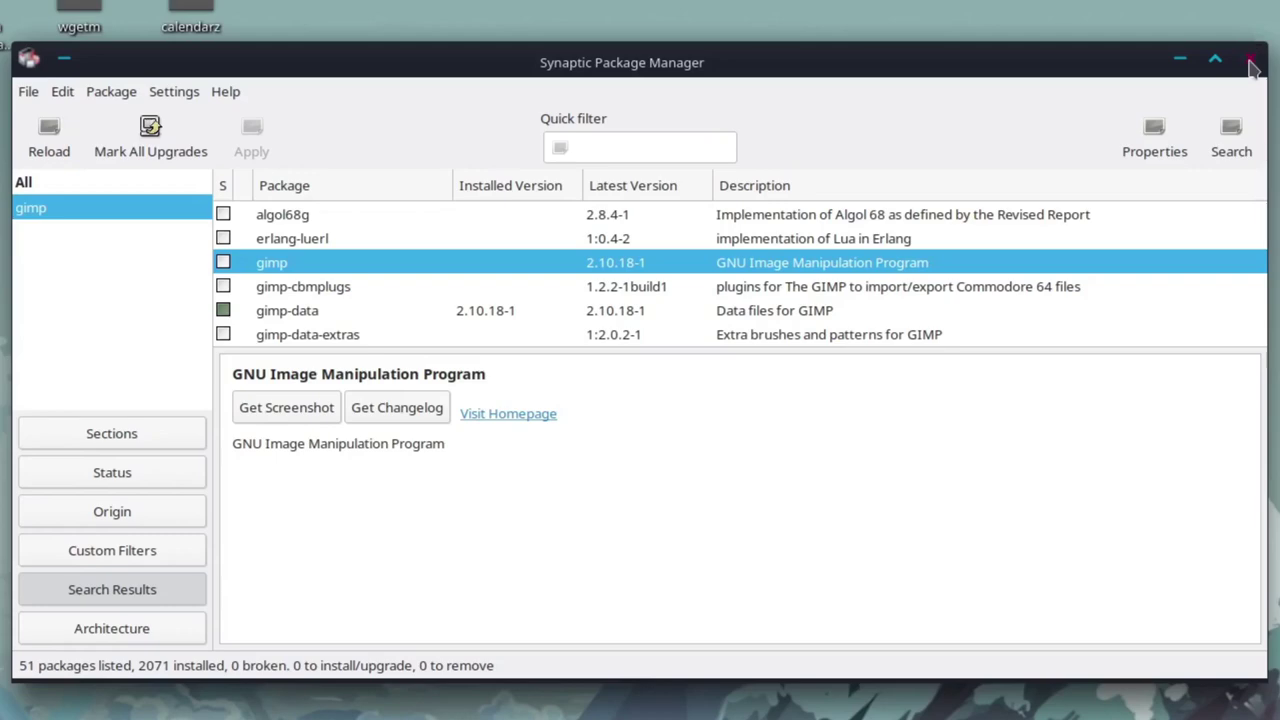
# Close Synaptic and launch Blue Recorder from the application launcher
pyautogui.click(1252, 66)
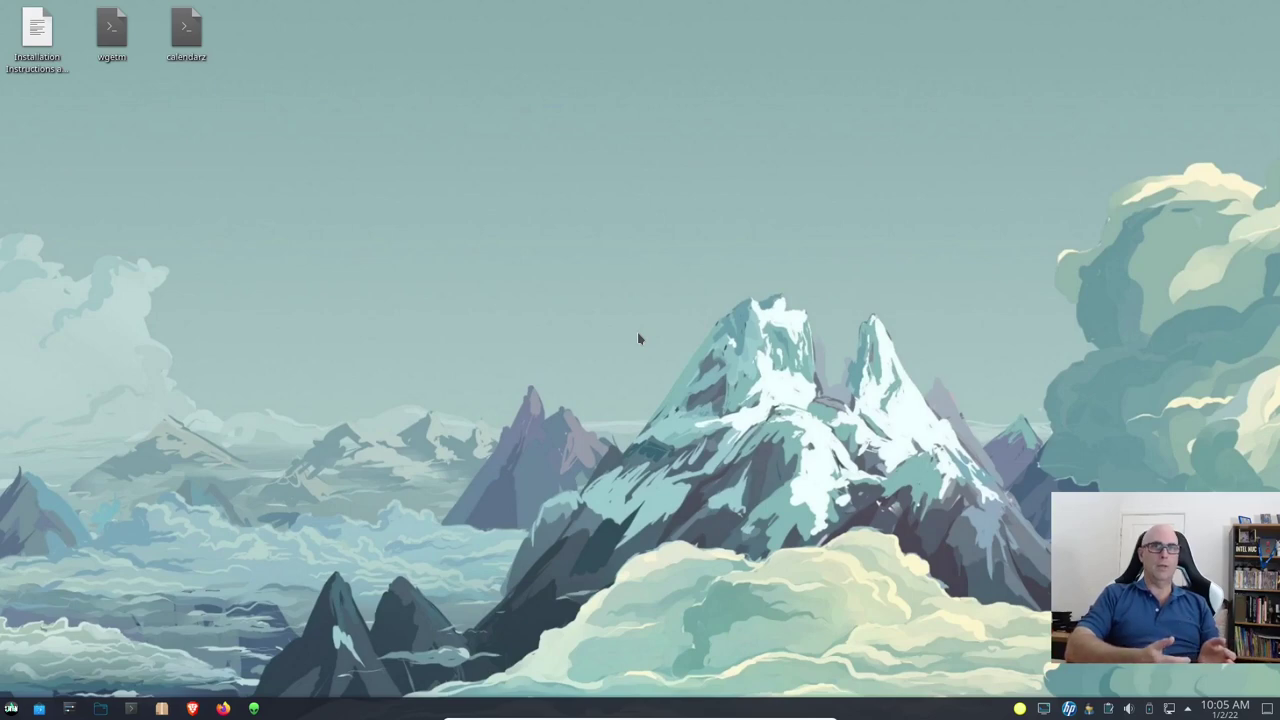
pyautogui.press('super')
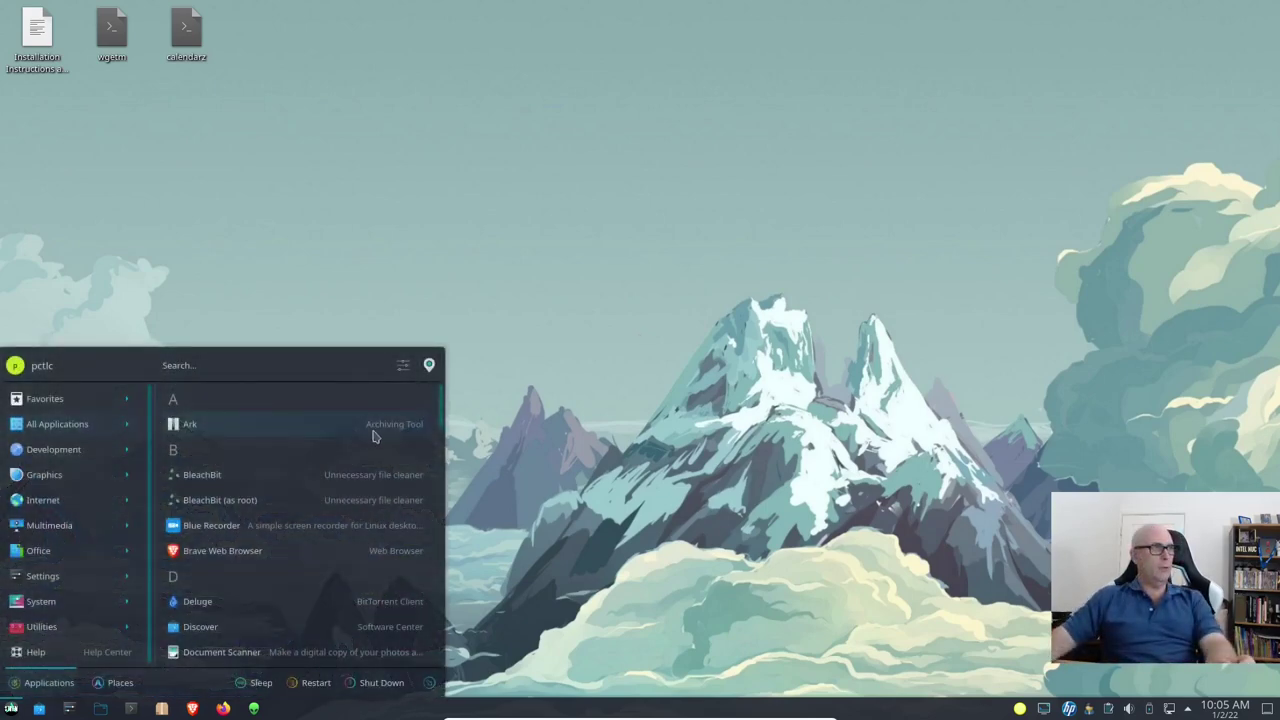
pyautogui.scroll(-1, 372, 435)
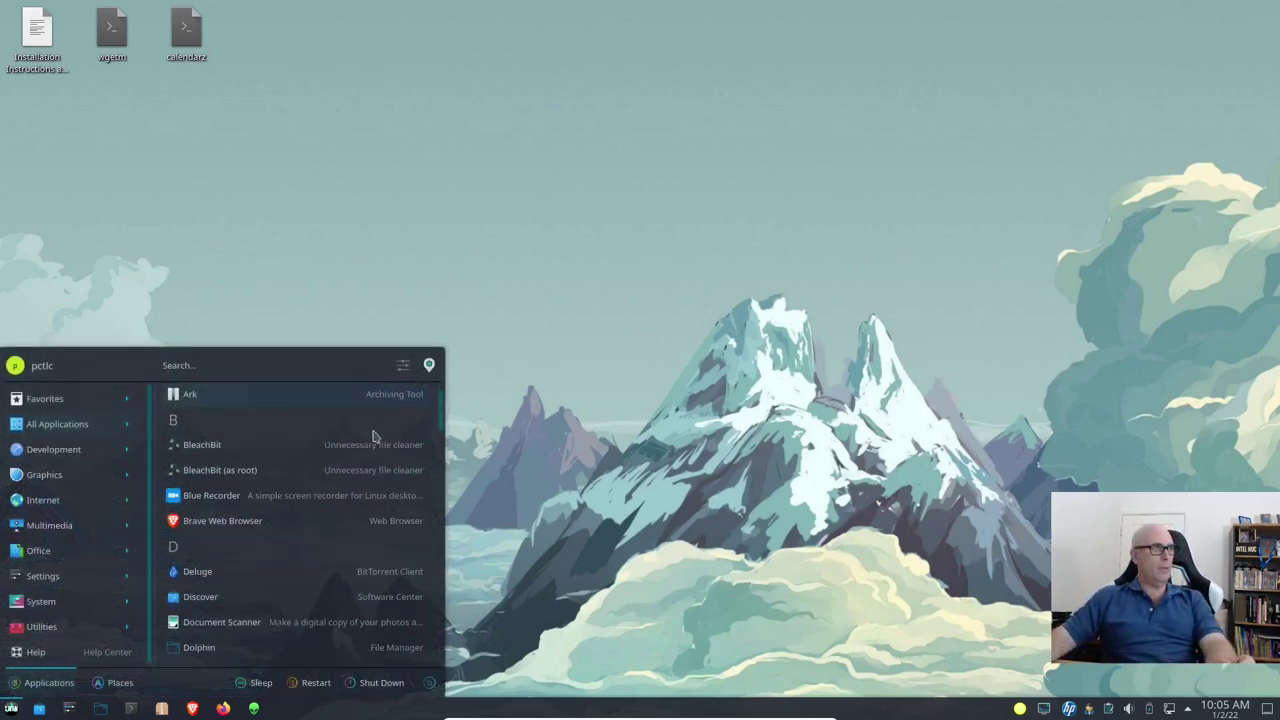
pyautogui.click(287, 502)
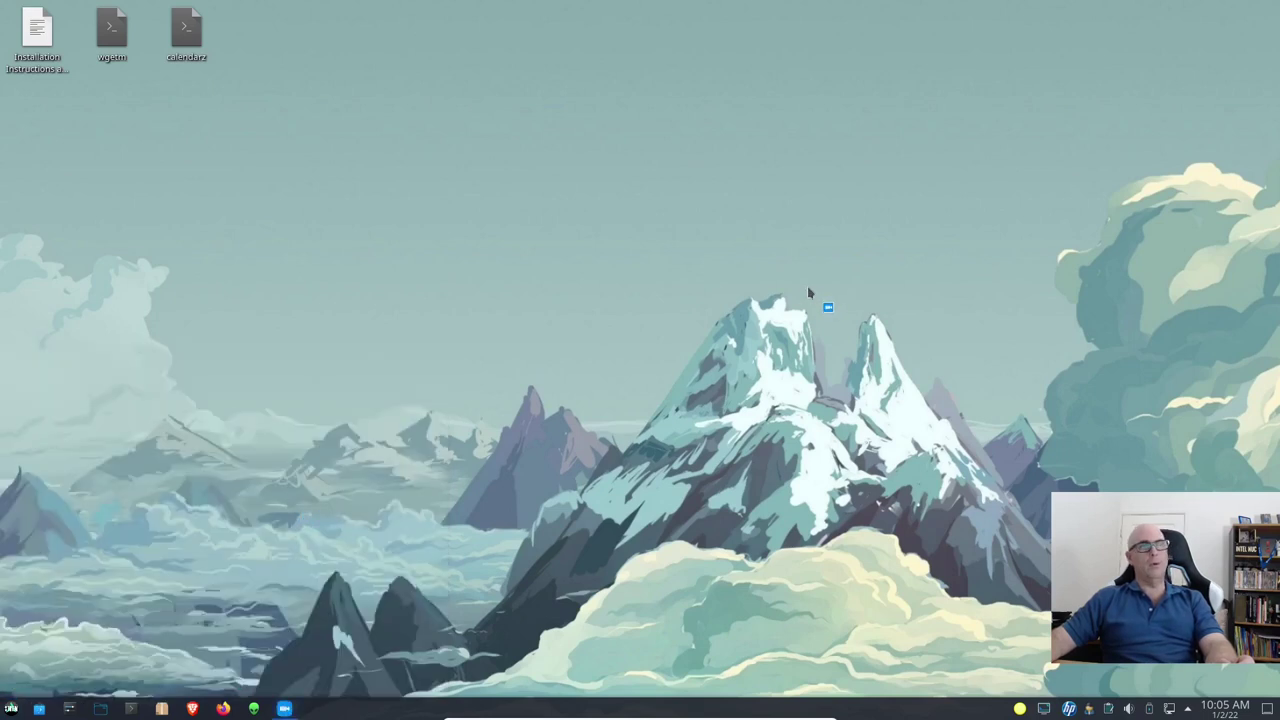
# Set Blue Recorder's save folder to Videos and close the recorder
pyautogui.click(743, 283)
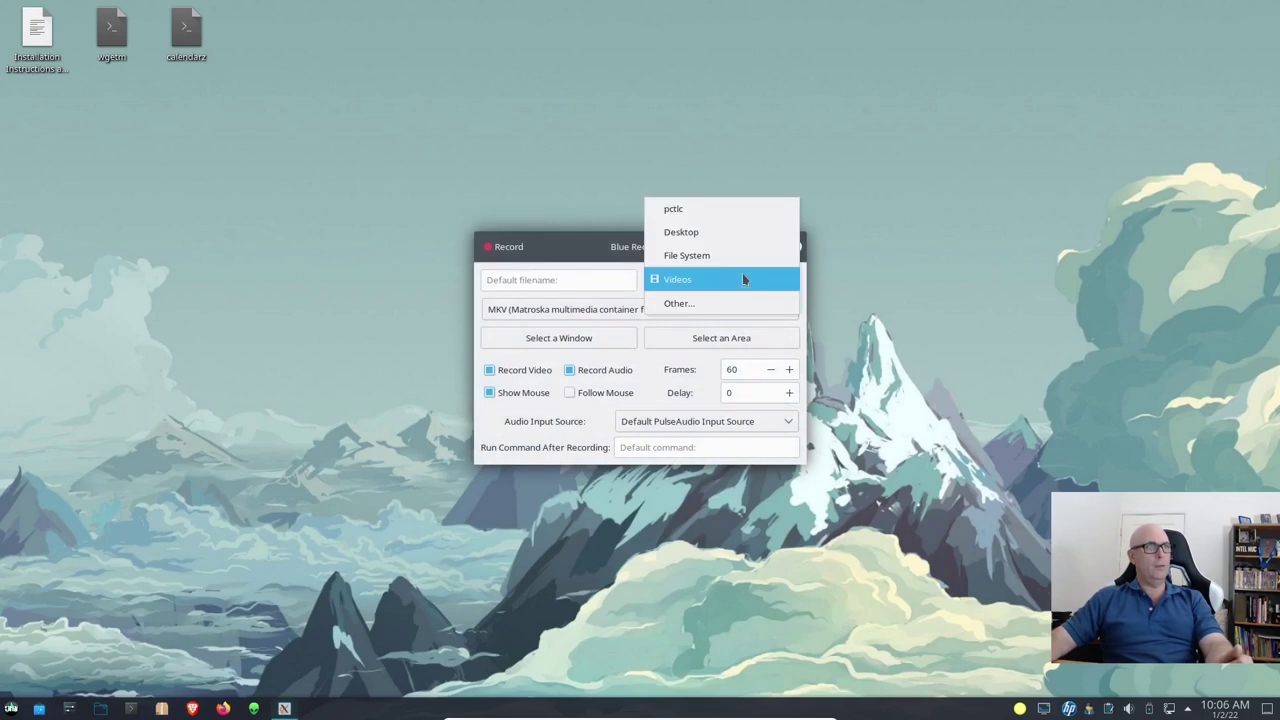
pyautogui.click(724, 279)
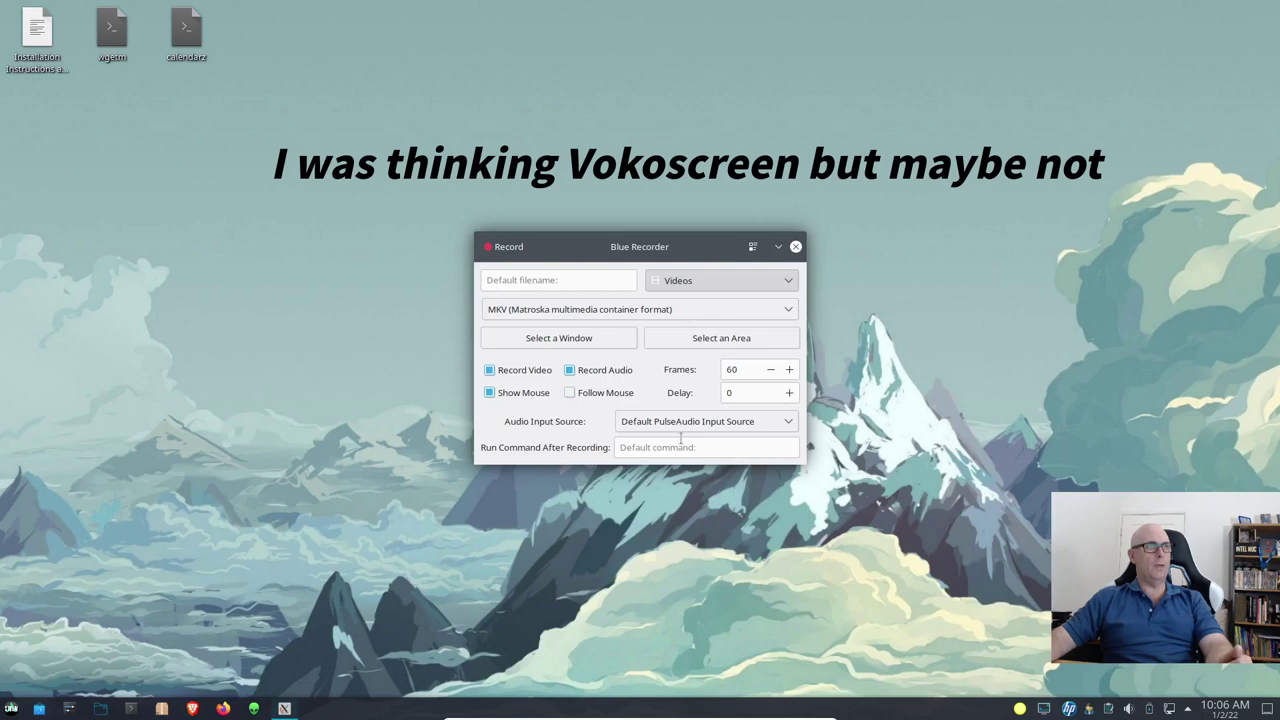
pyautogui.click(796, 247)
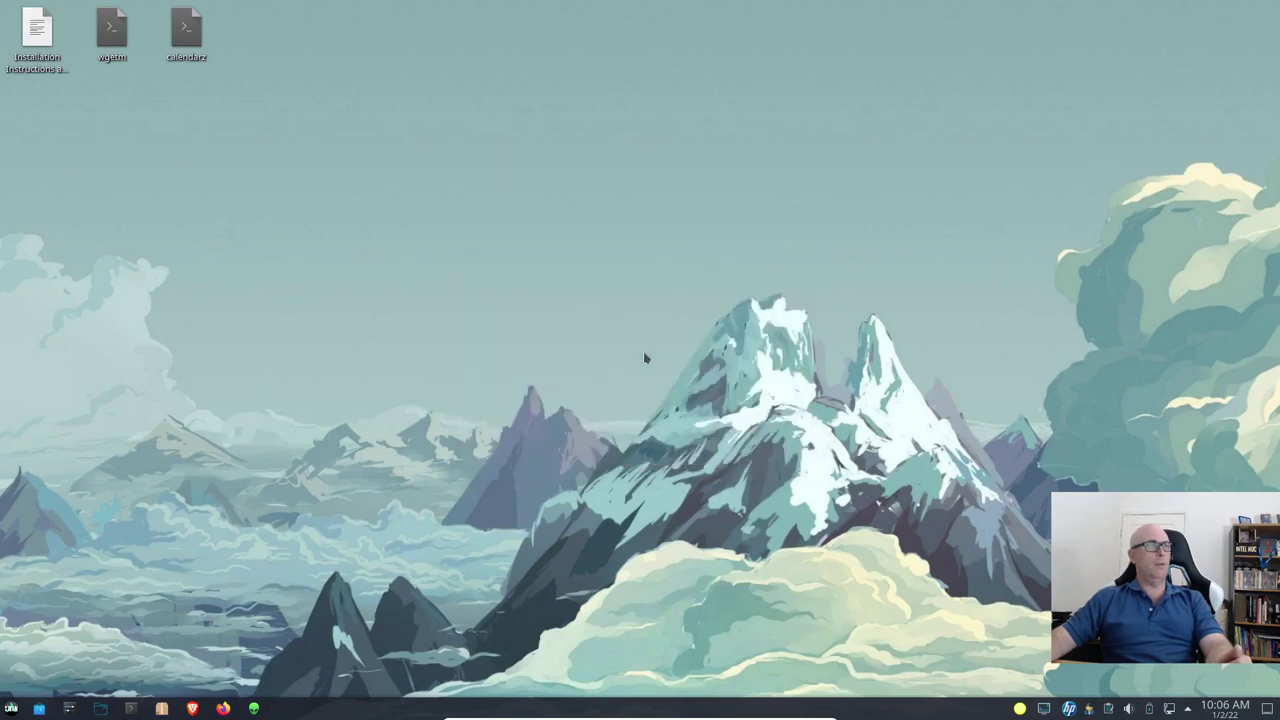
# Launch Brave, dismiss its welcome prompt, view About Brave (1.33.106), then close it
pyautogui.click(192, 708)
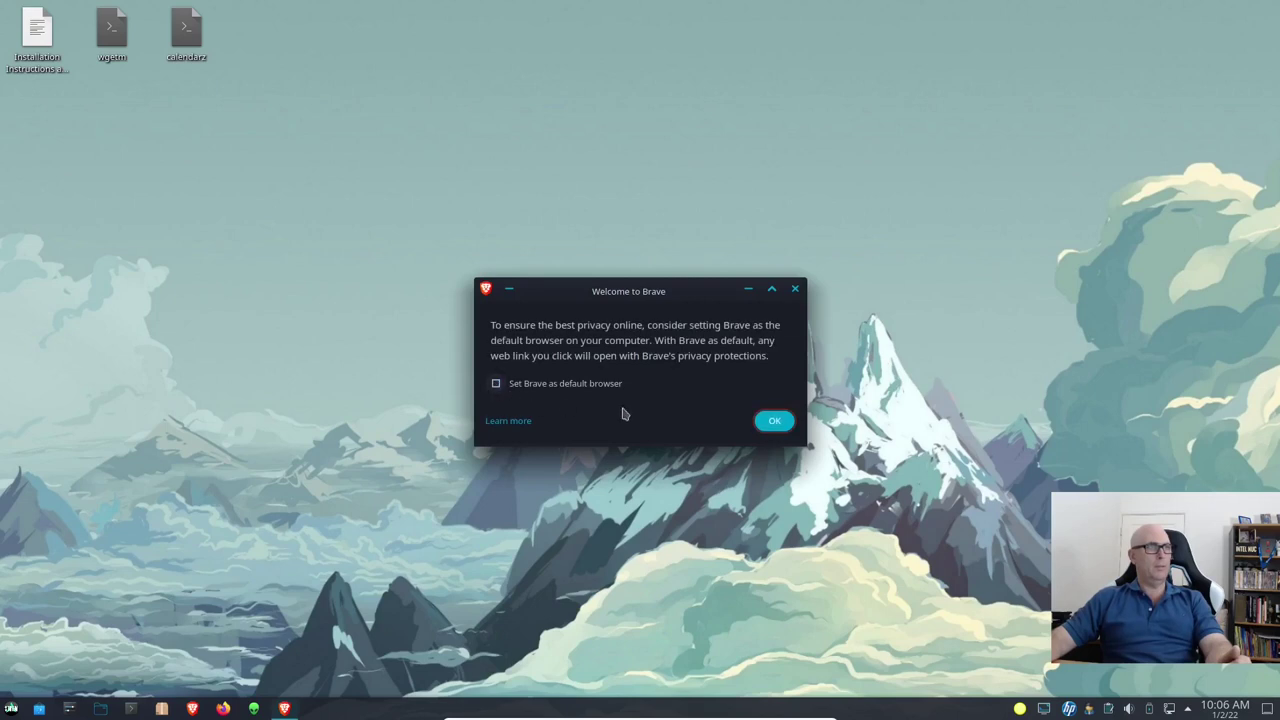
pyautogui.click(774, 422)
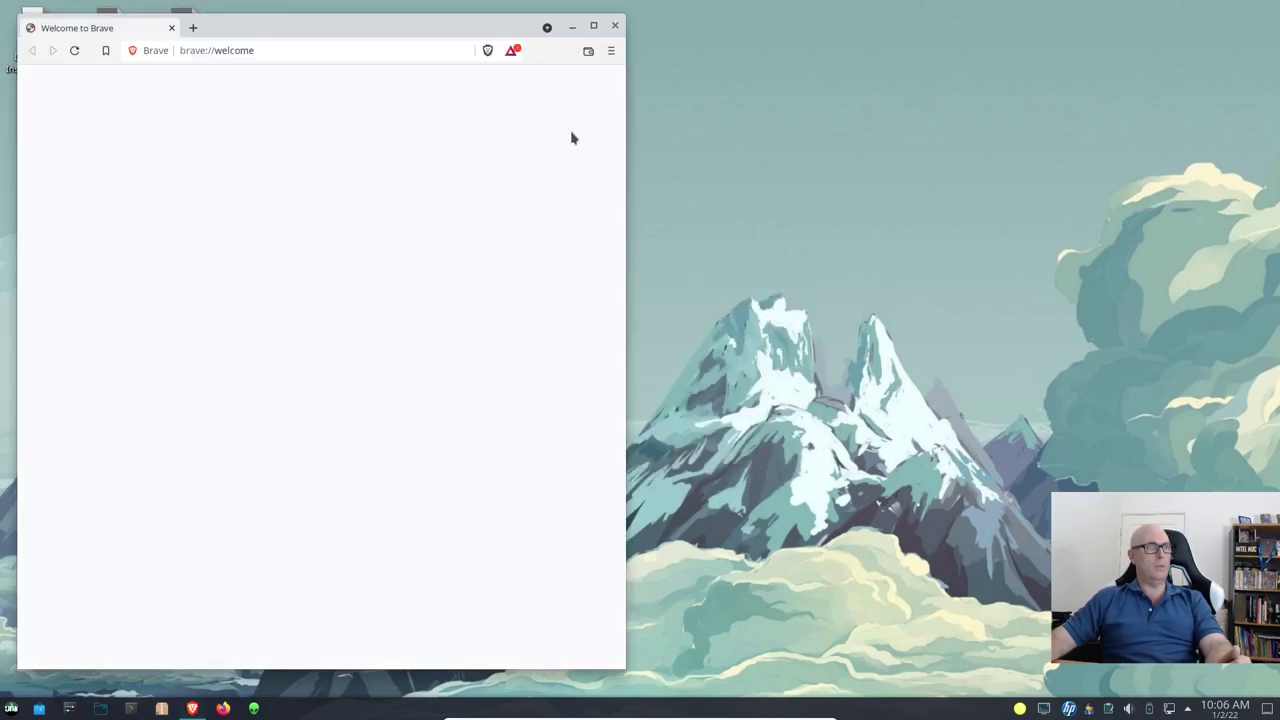
pyautogui.click(610, 52)
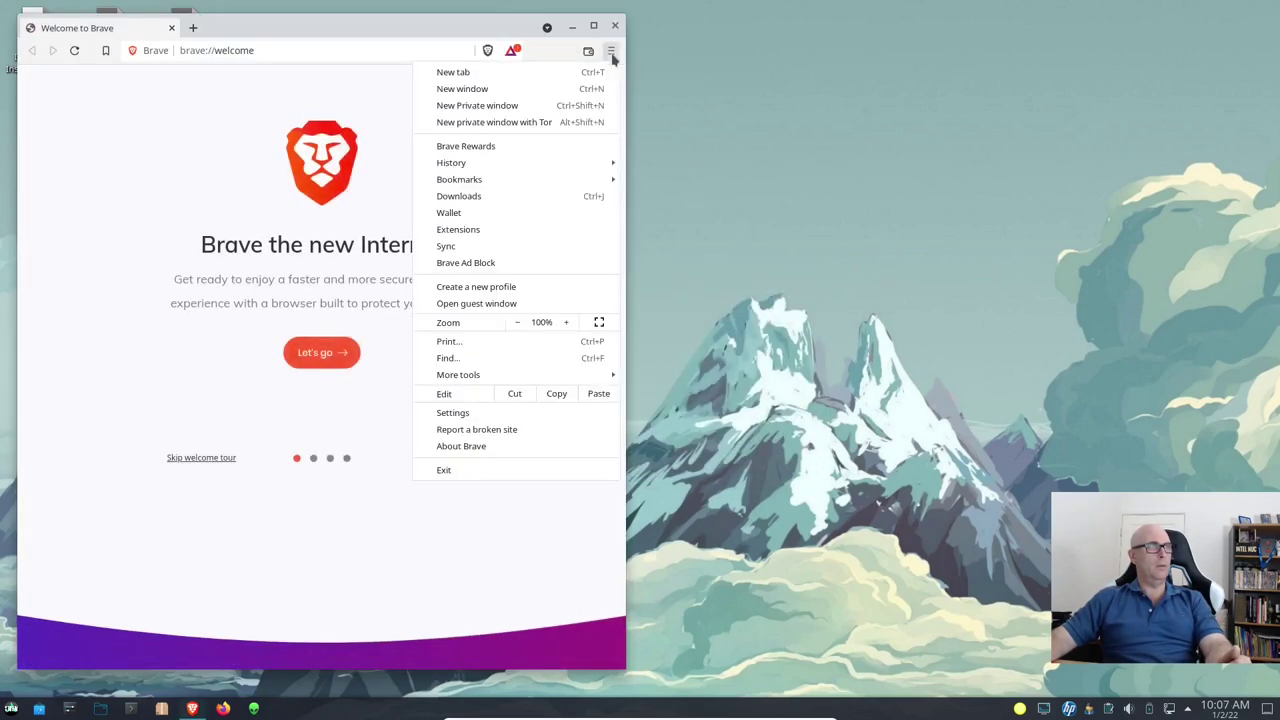
pyautogui.click(478, 446)
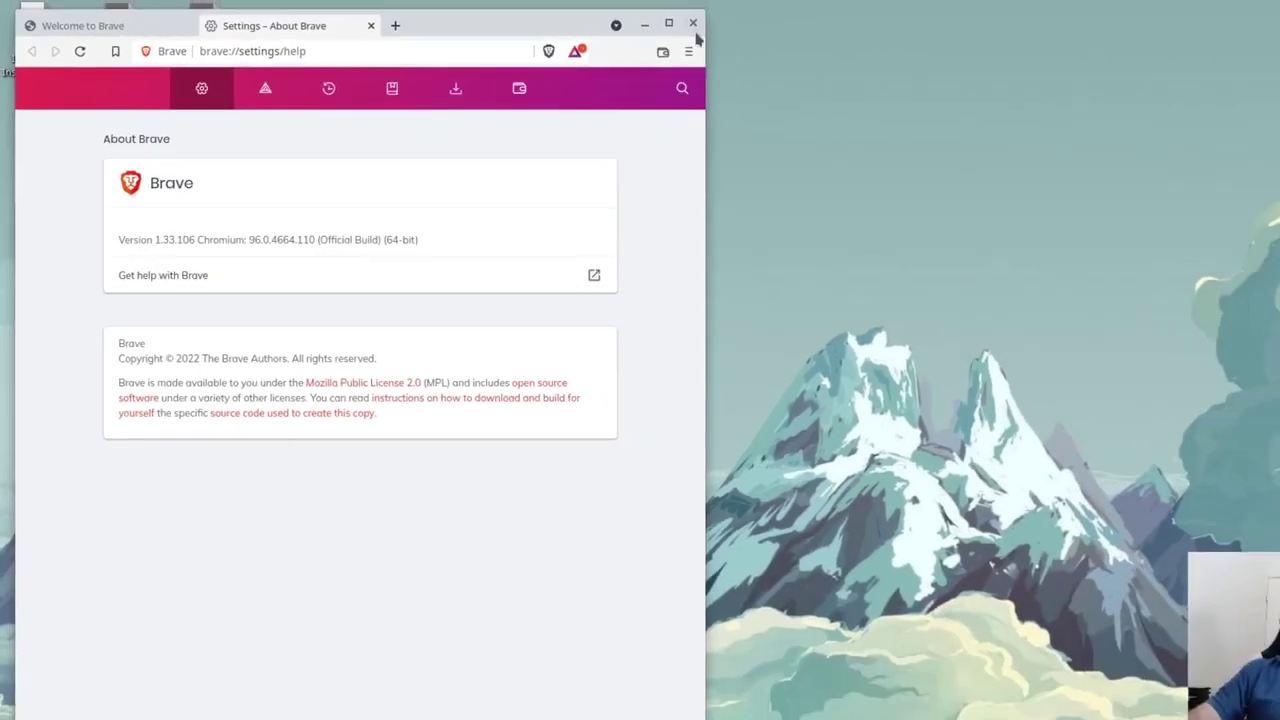
pyautogui.click(693, 24)
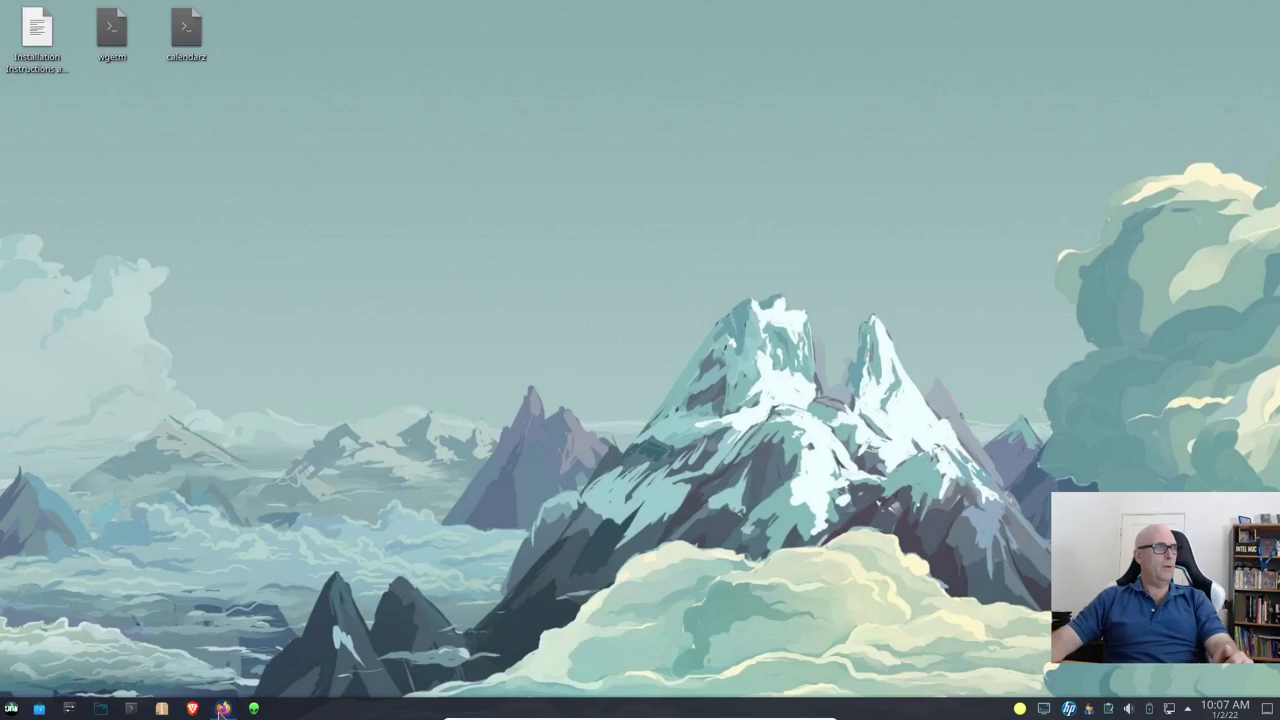
# Dismiss Firefox's About dialog (version 95.0.1) and close Firefox
pyautogui.click(222, 709)
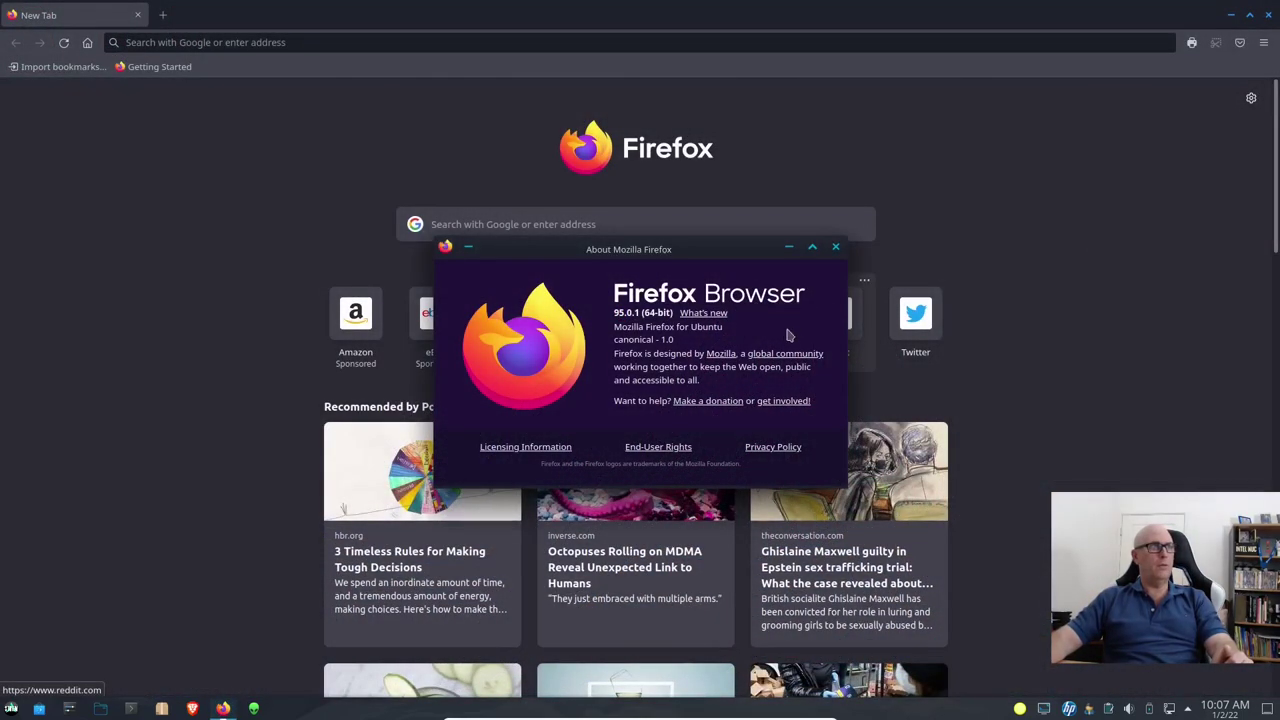
pyautogui.click(836, 246)
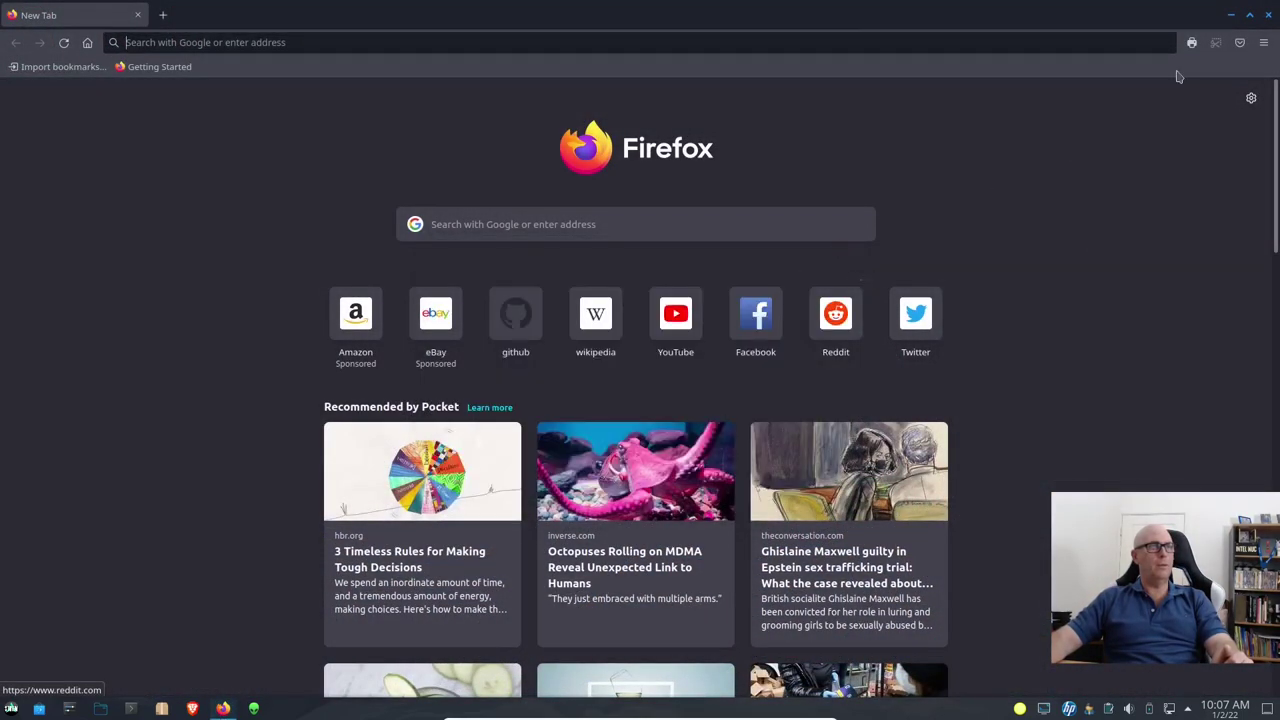
pyautogui.click(1267, 15)
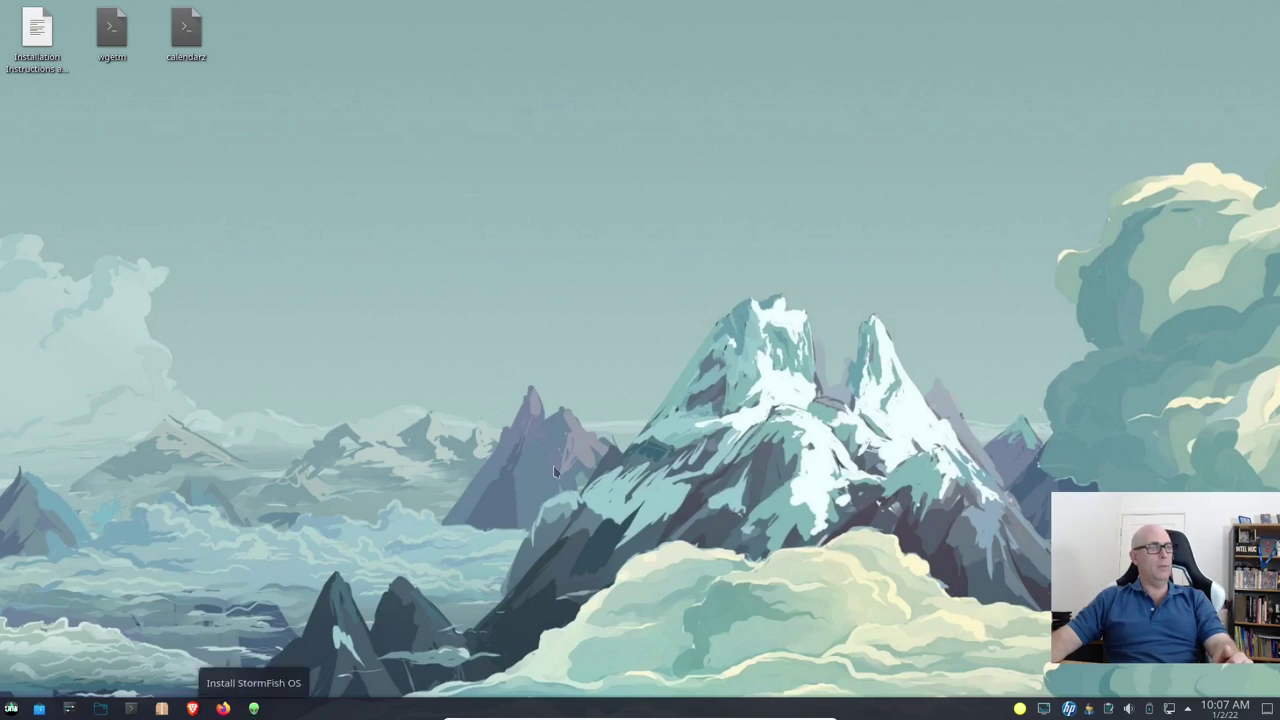
# Open and close the display configuration and the Osmo organiser from the tray
pyautogui.click(1044, 709)
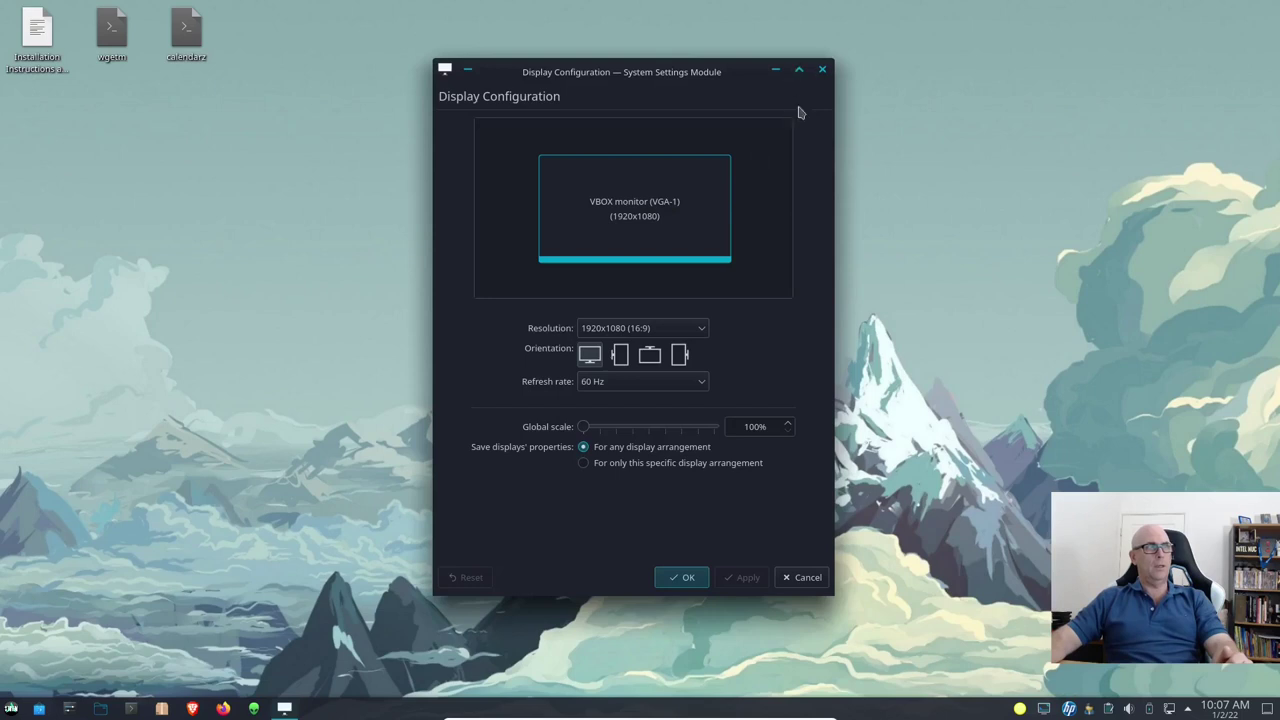
pyautogui.click(824, 71)
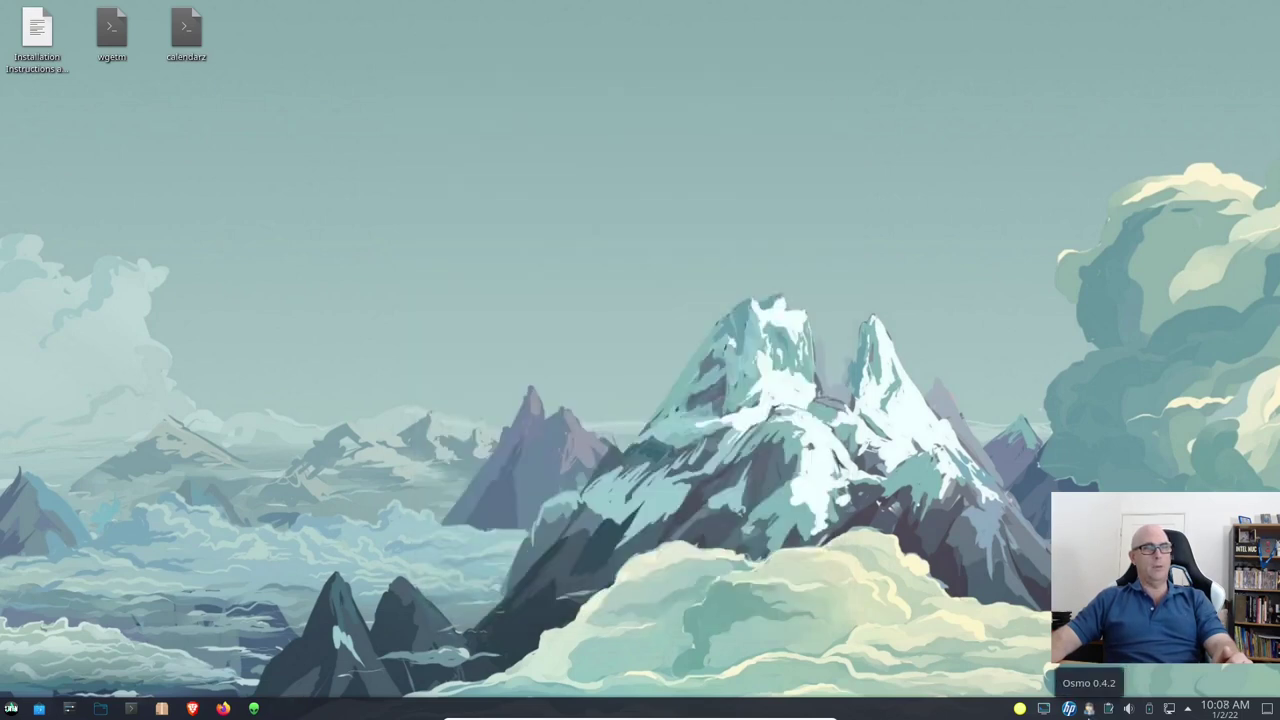
pyautogui.click(1090, 708)
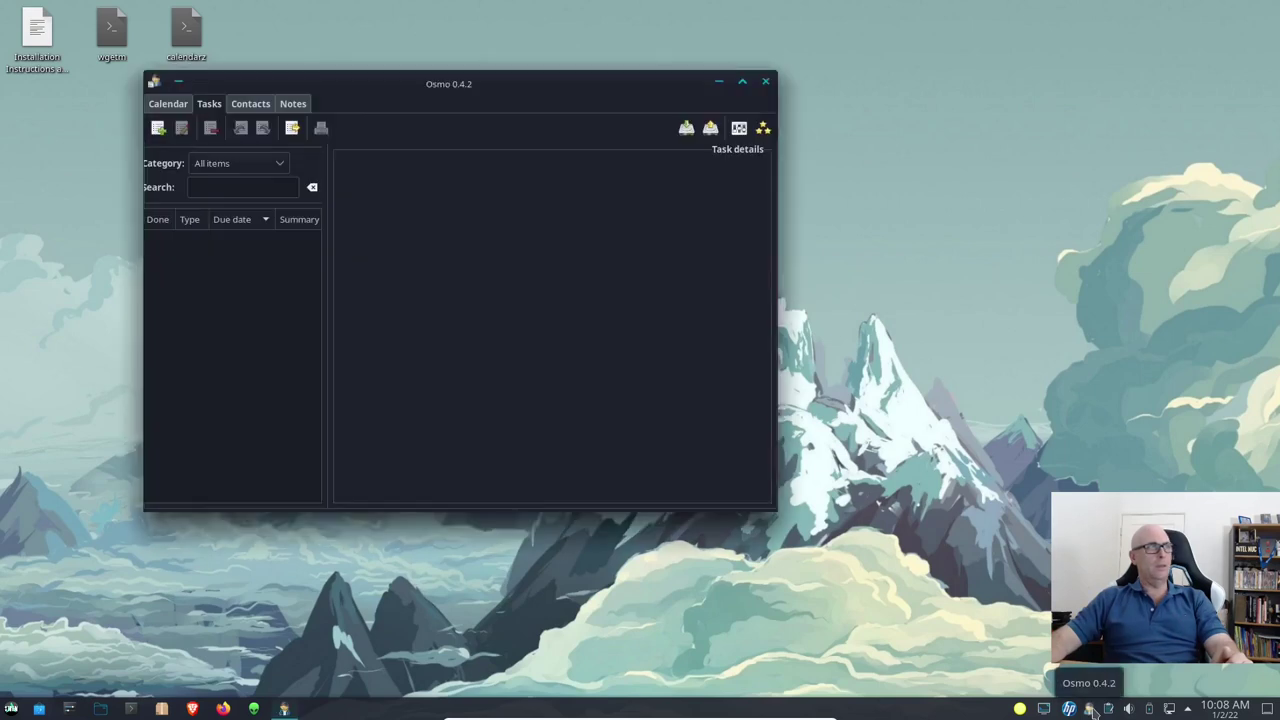
pyautogui.click(769, 83)
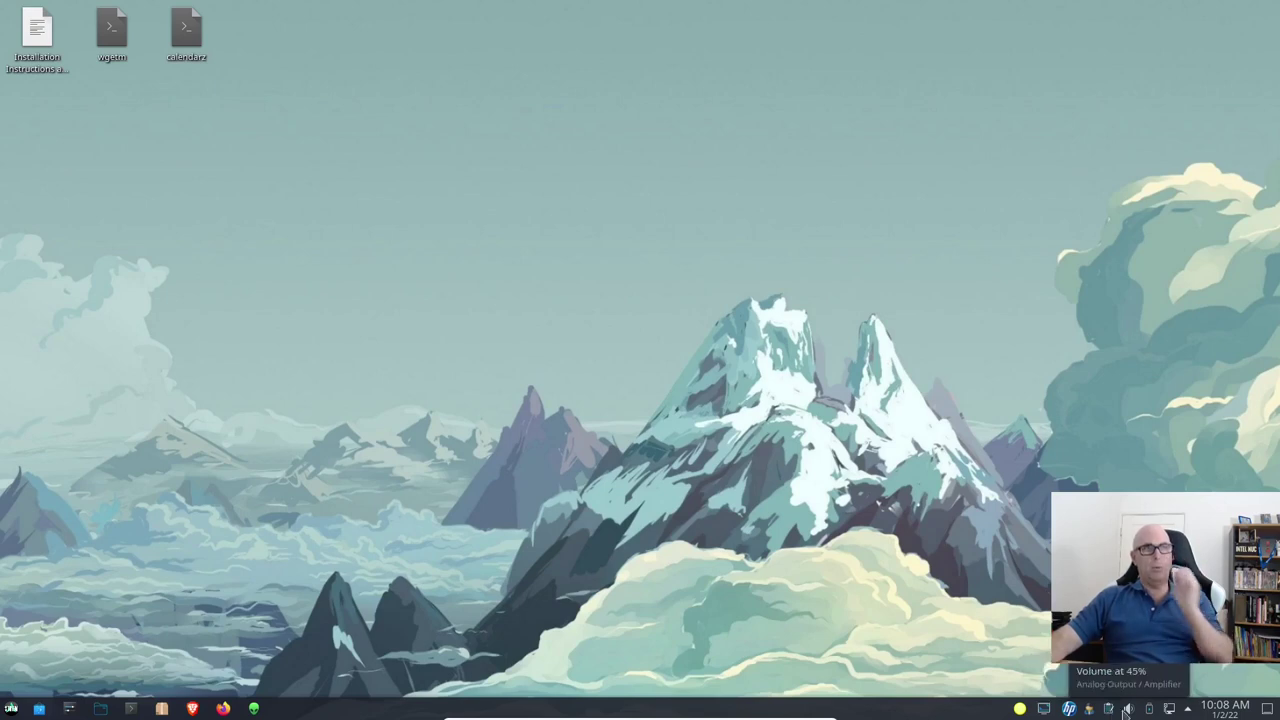
# Raise the volume to 55% and show the January month calendar
pyautogui.scroll(2, 1127, 710)
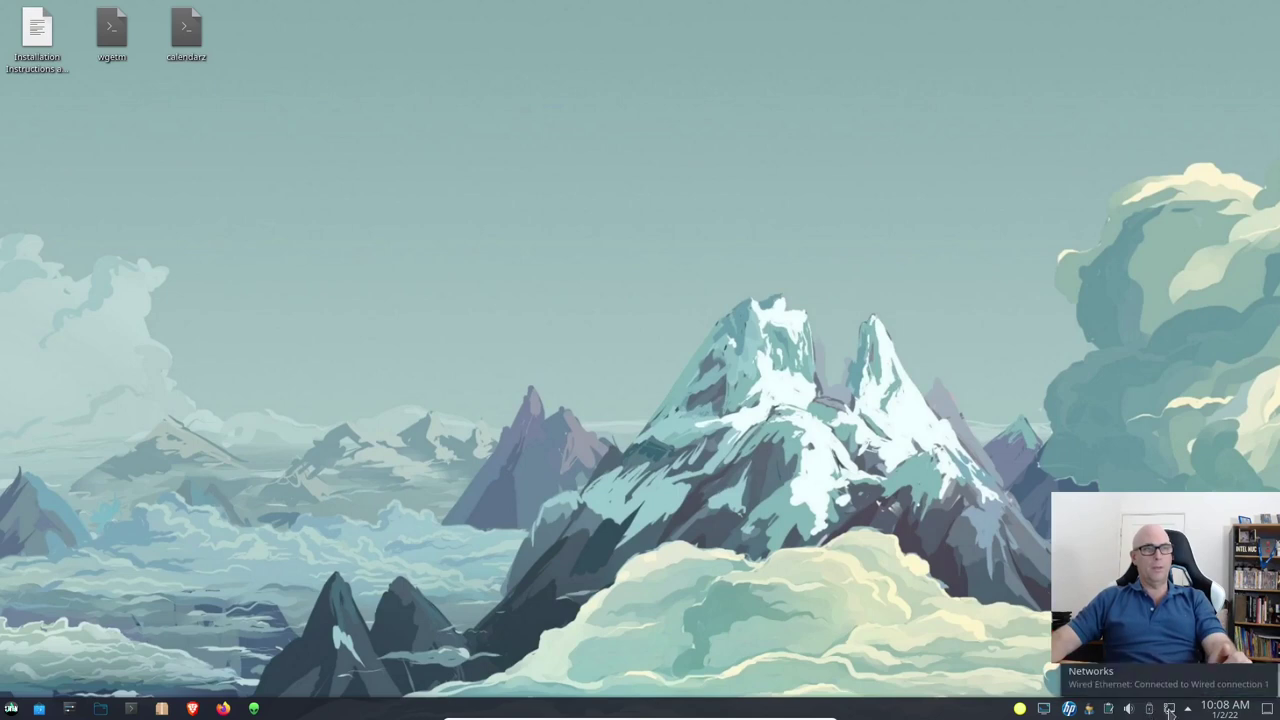
pyautogui.click(1224, 712)
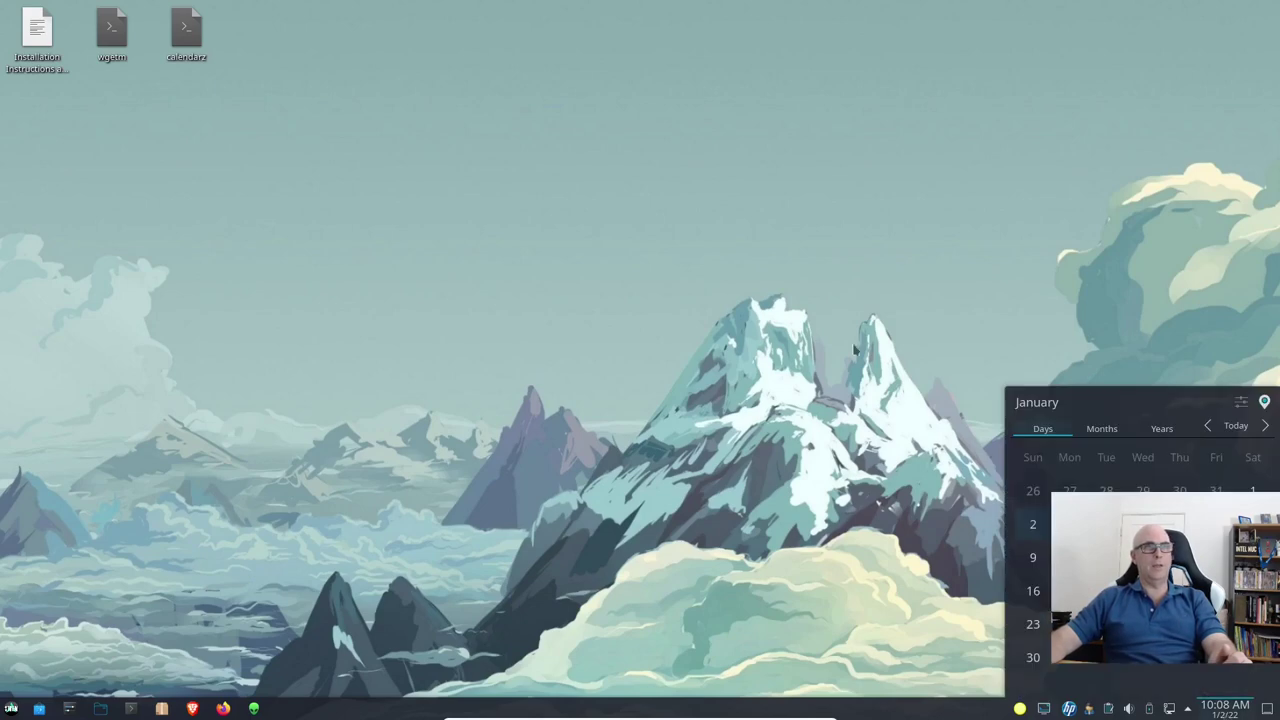
pyautogui.press('super')
# Start htop, then view Info Center's About this System (KDE neon 5.23, Plasma 5.23.4)
pyautogui.press('Escape')
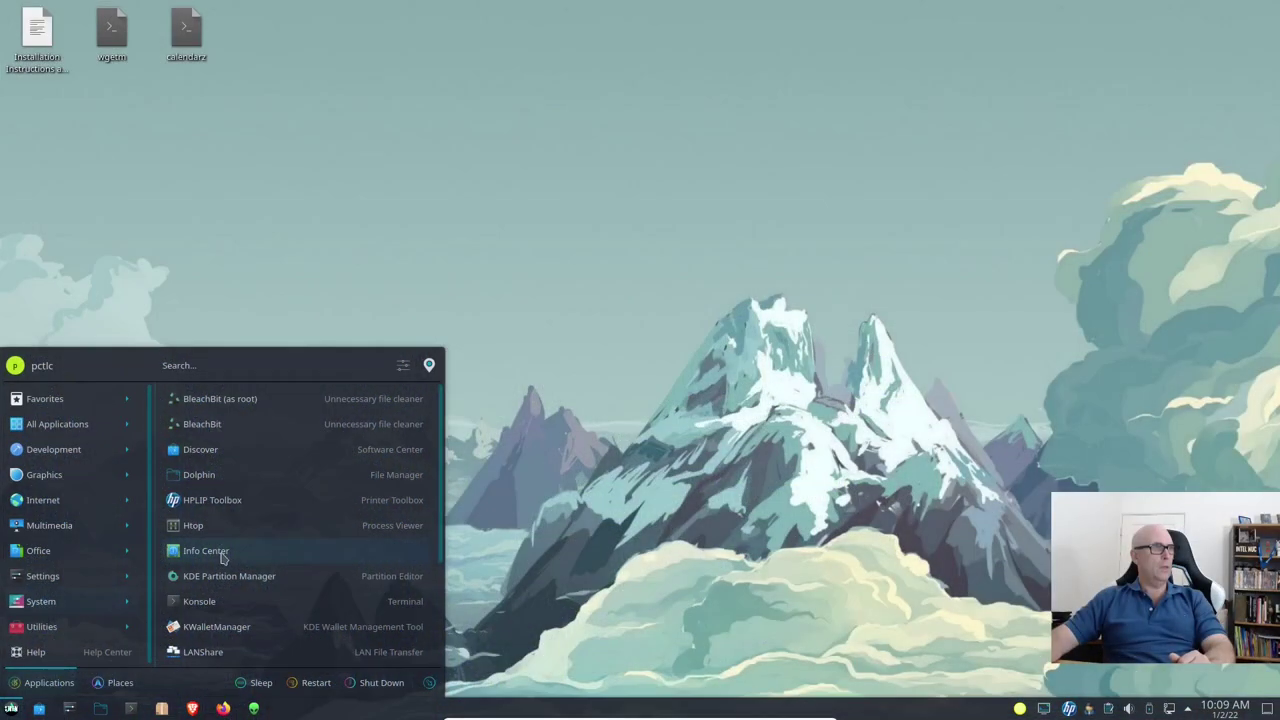
pyautogui.click(223, 558)
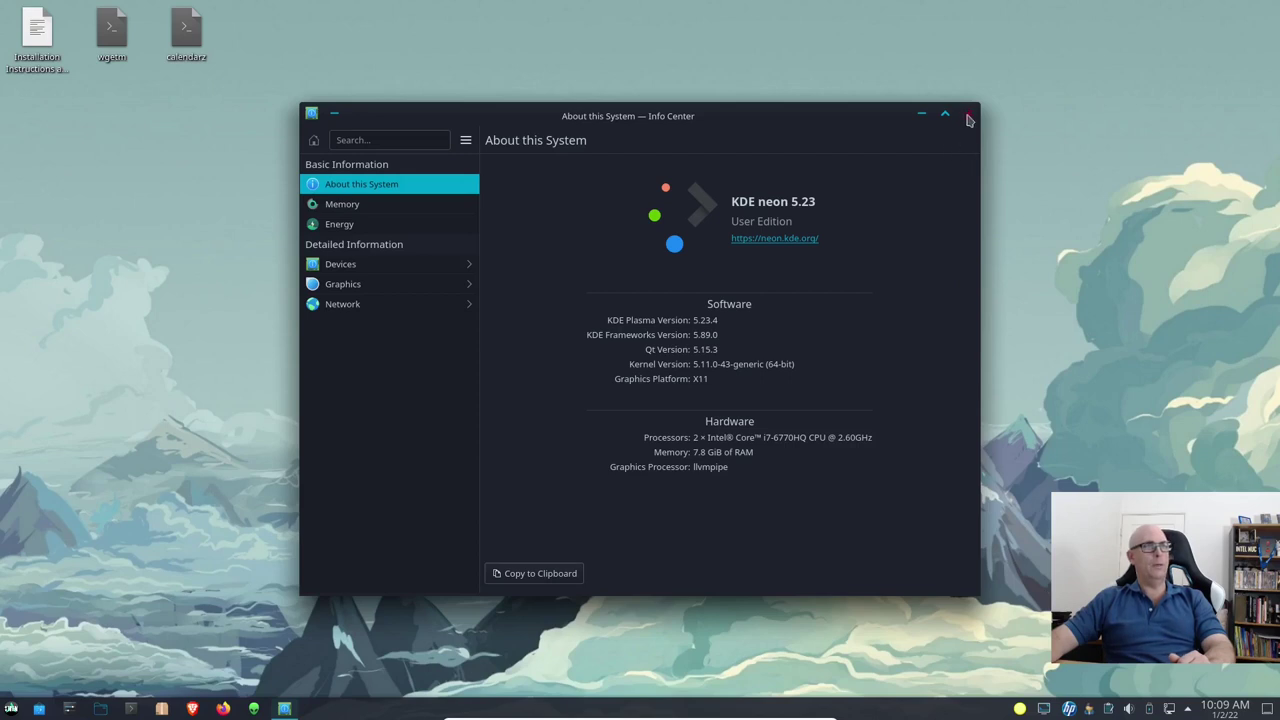
# Close Info Center and start PlanMaker with the ribbon interface, skipping the user info form
pyautogui.click(968, 119)
pyautogui.click(11, 708)
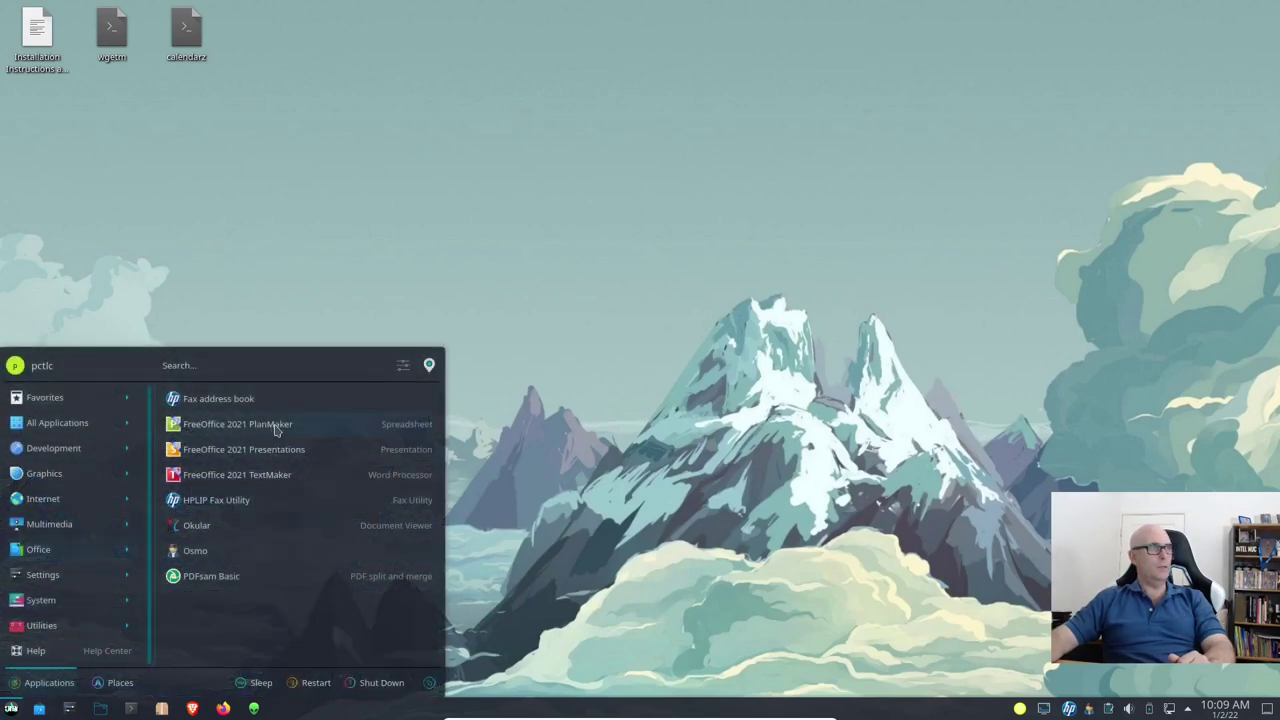
pyautogui.click(276, 424)
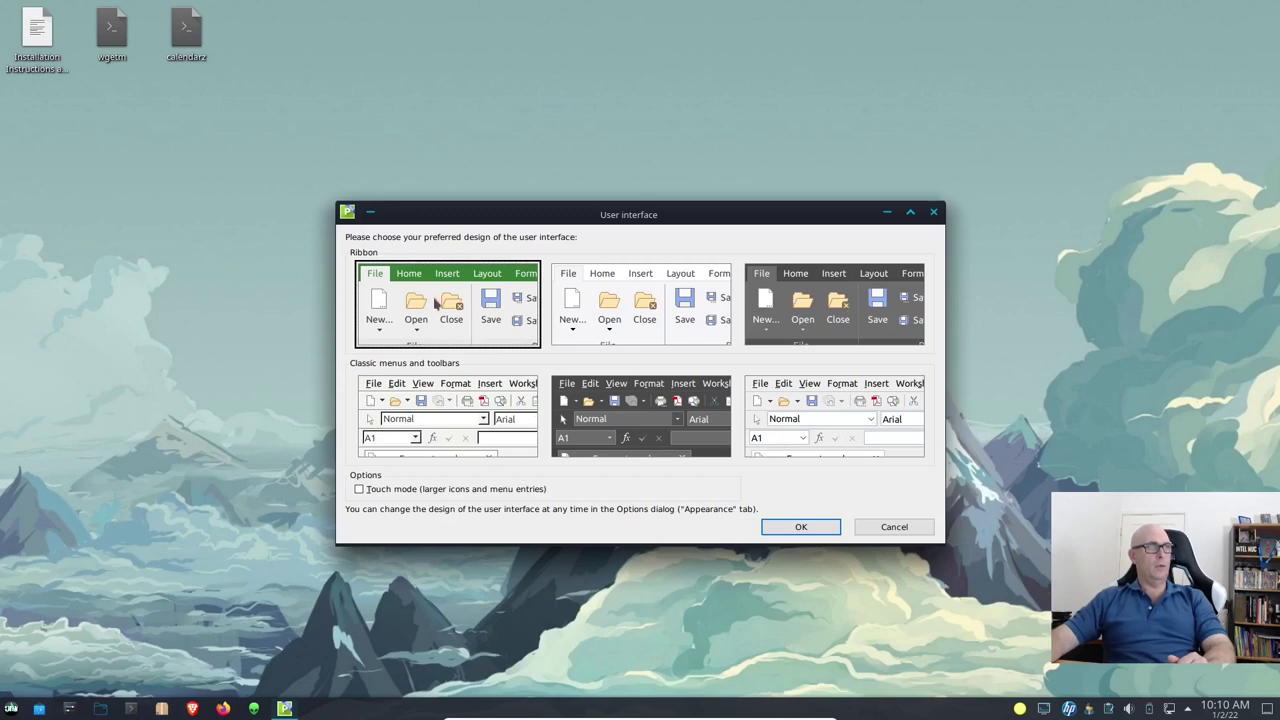
pyautogui.click(801, 527)
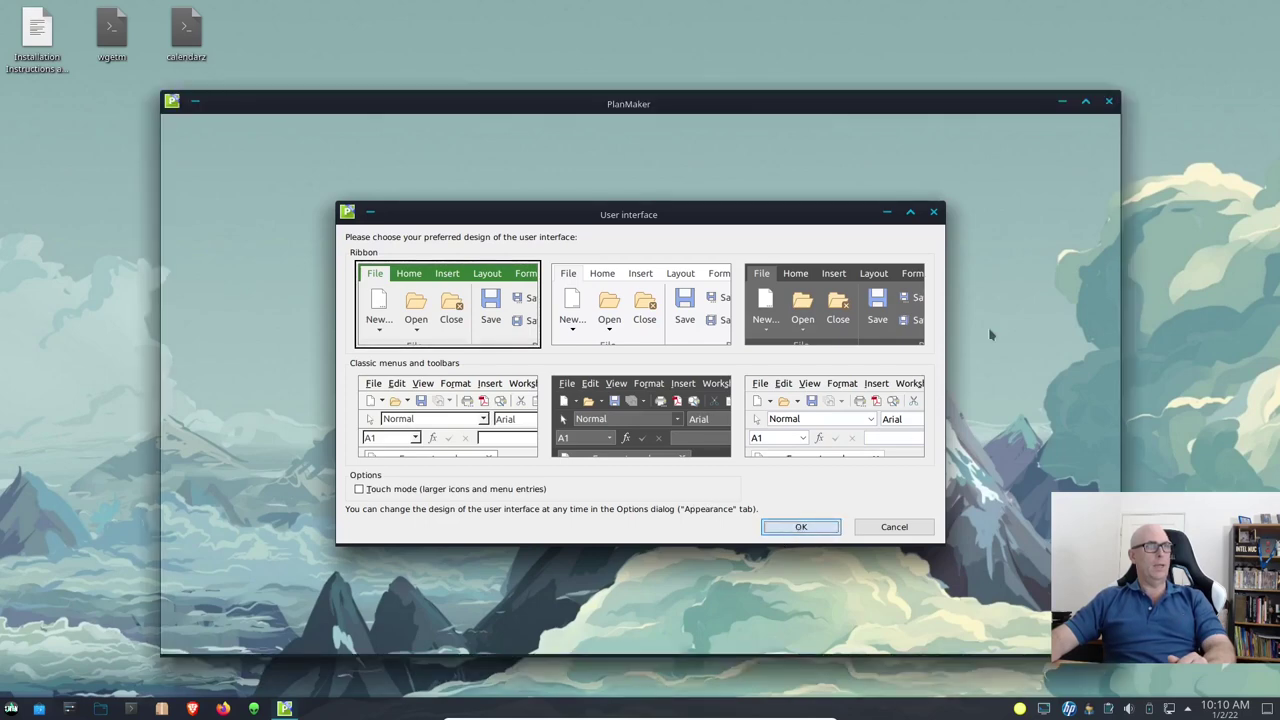
pyautogui.press('Return')
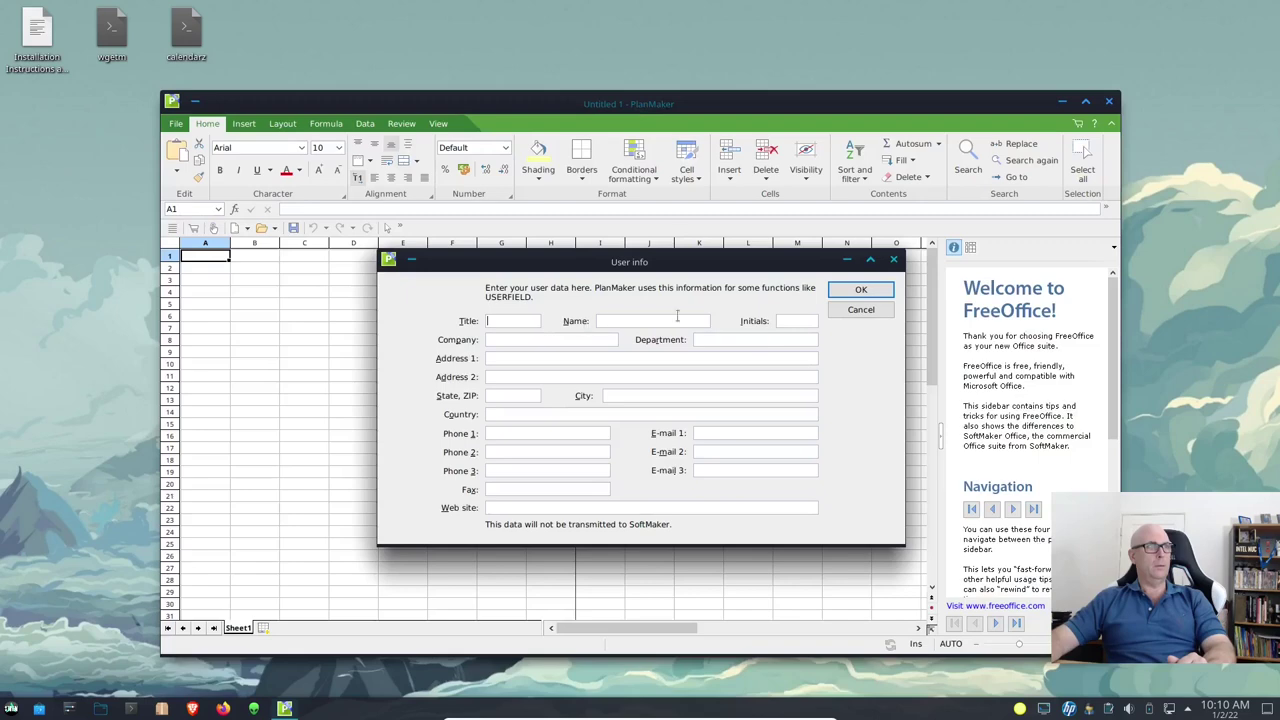
pyautogui.click(857, 292)
# Maximize PlanMaker and show About PlanMaker (2021, rev F1042.1212, 64bit)
pyautogui.doubleClick(986, 106)
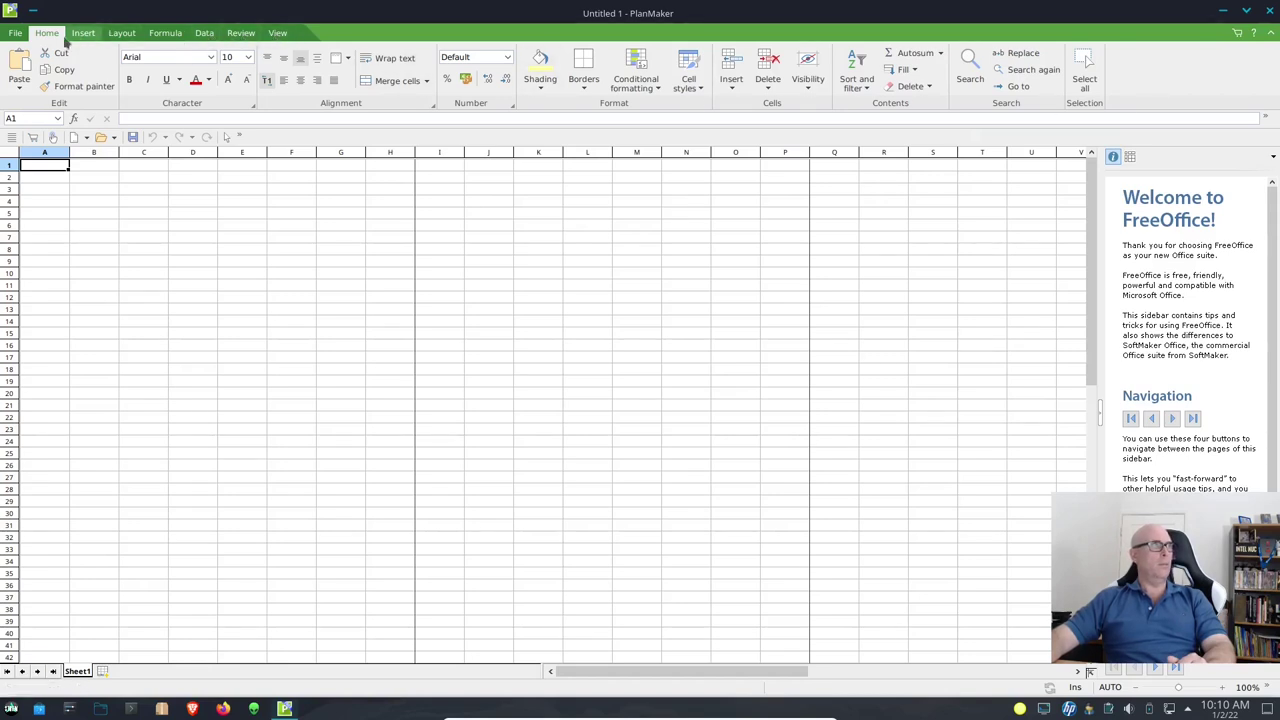
pyautogui.click(15, 34)
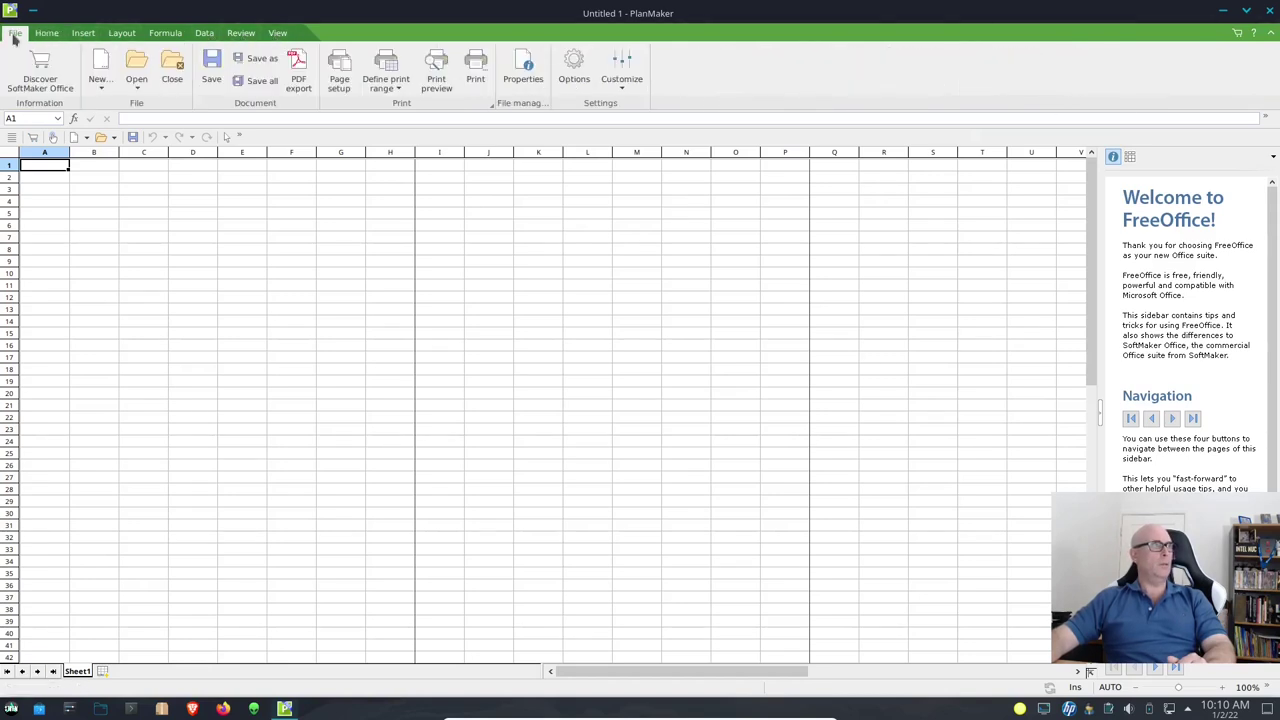
pyautogui.click(47, 33)
pyautogui.click(1253, 34)
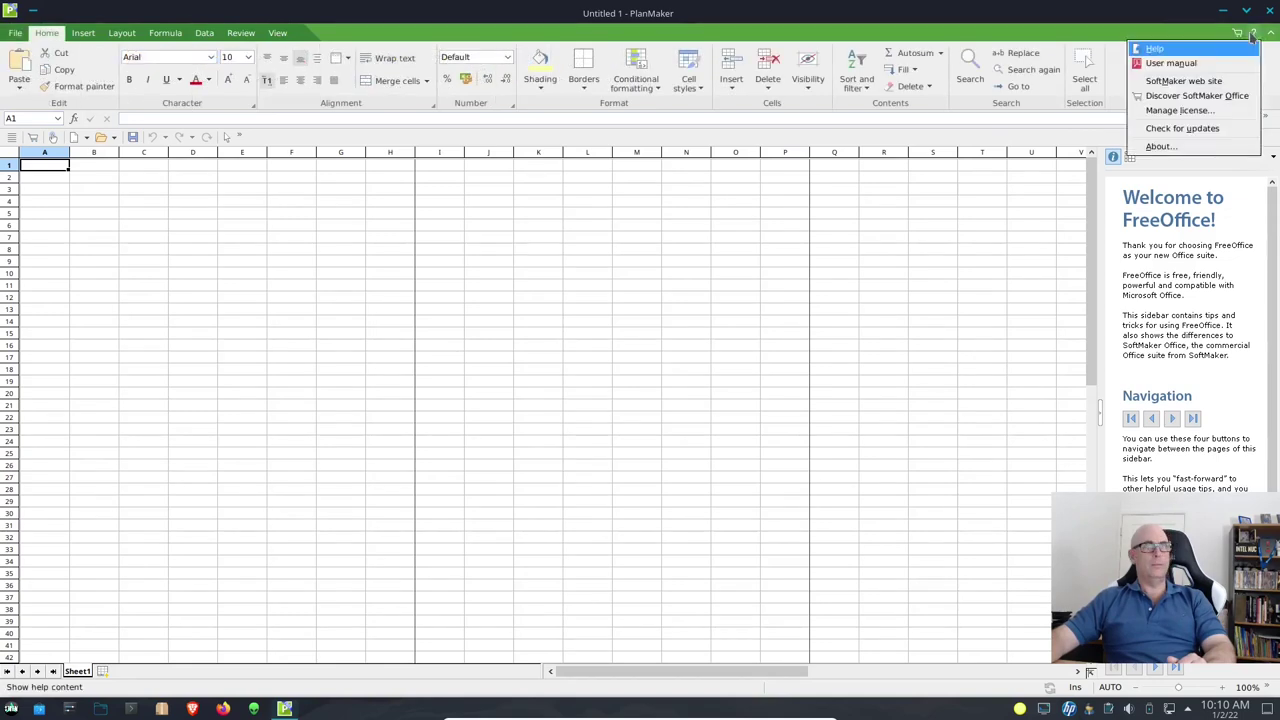
pyautogui.click(1160, 146)
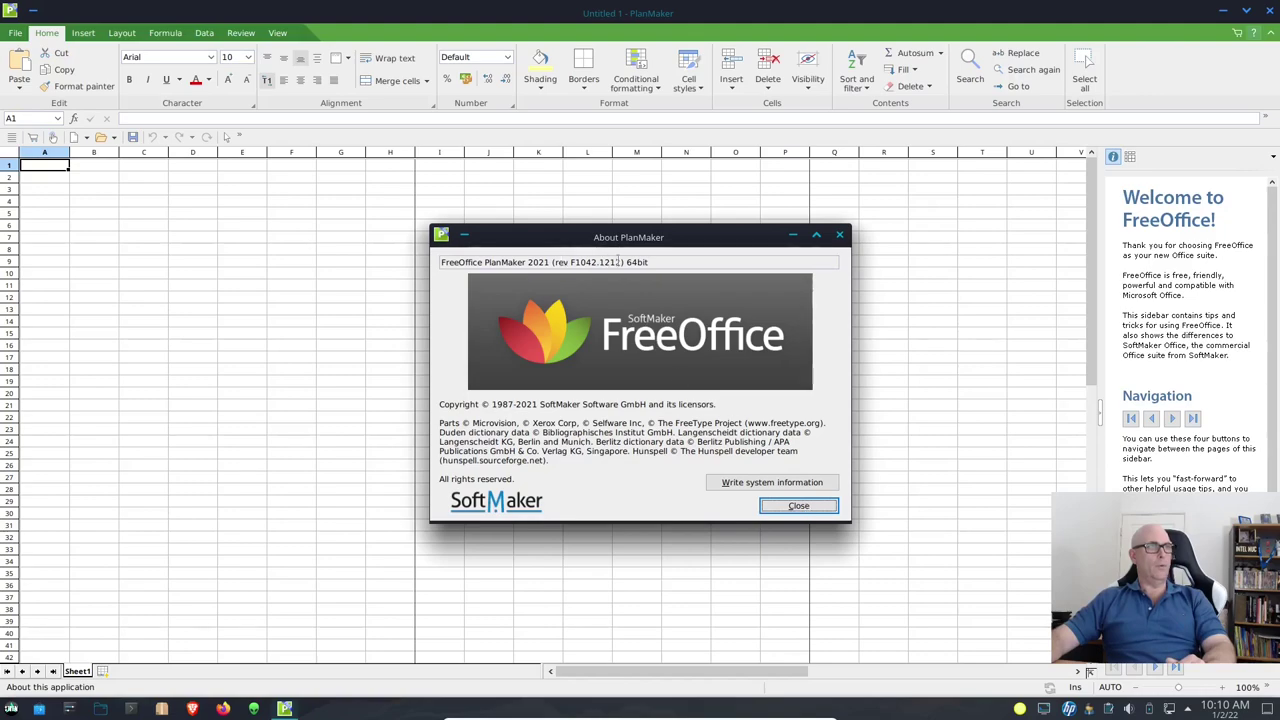
# Close the About PlanMaker box, dismiss the Happy New Year reminder, and close Osmo
pyautogui.click(800, 506)
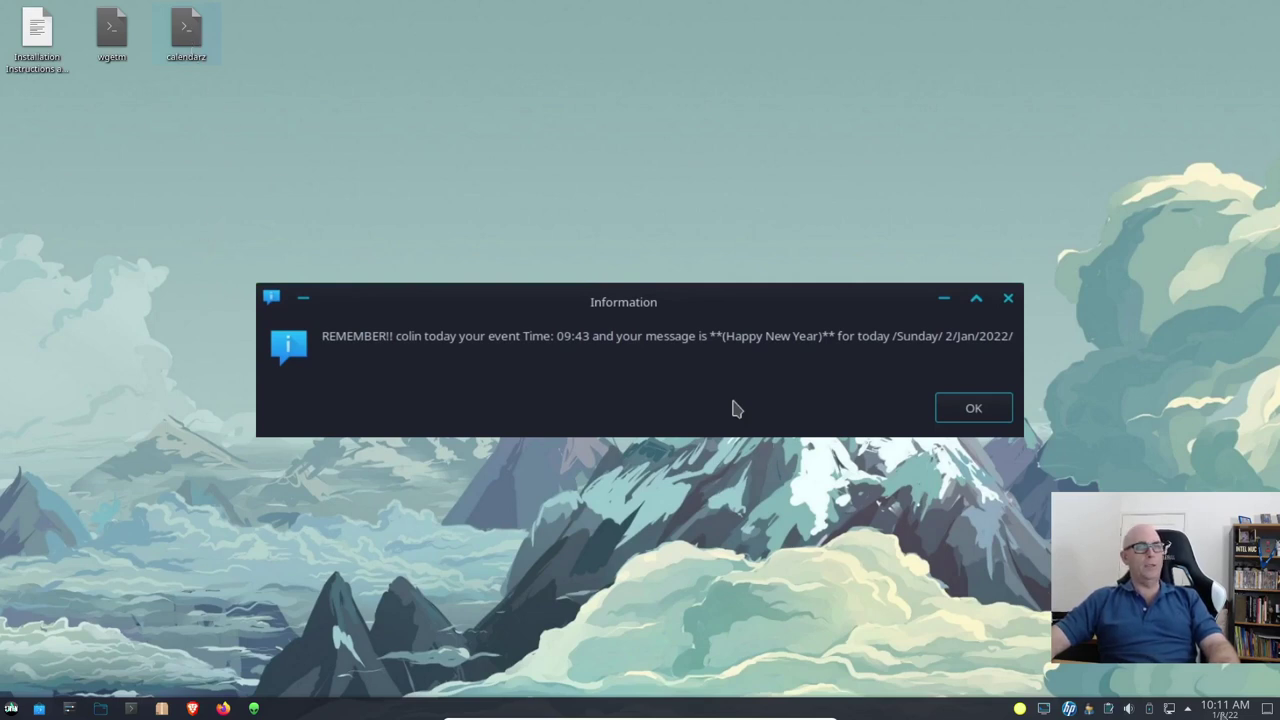
pyautogui.click(1224, 706)
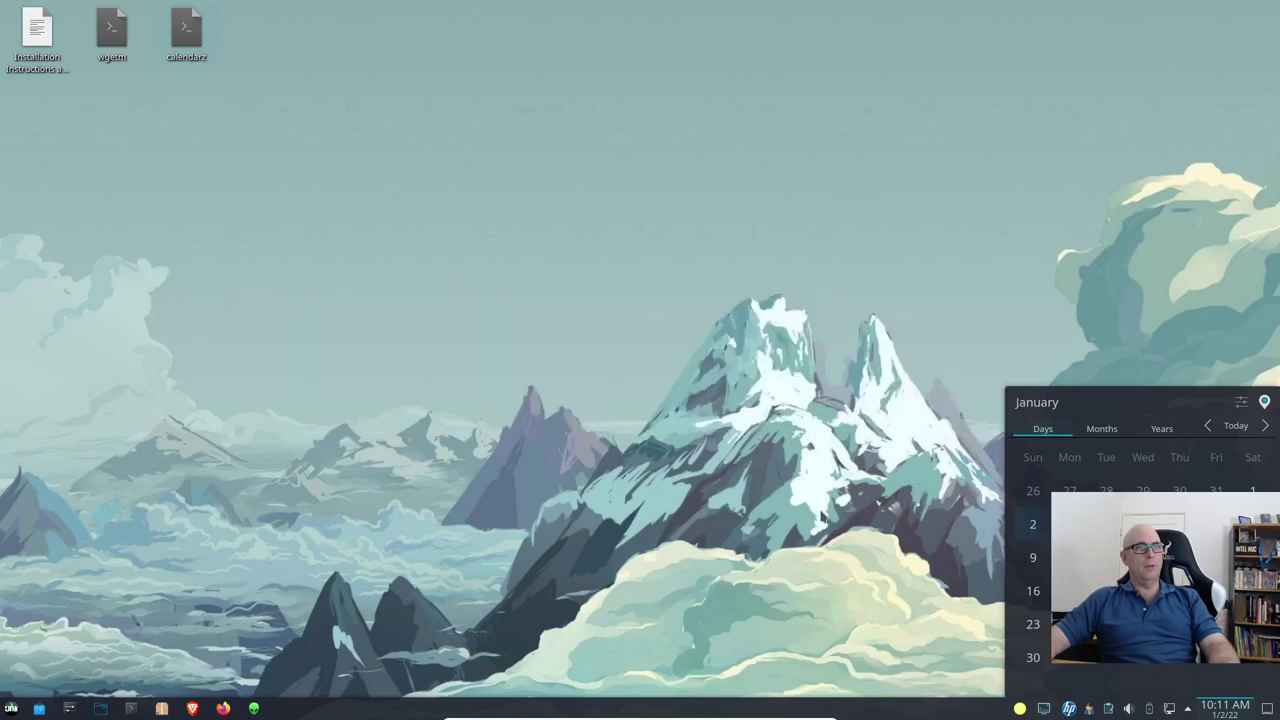
pyautogui.click(822, 517)
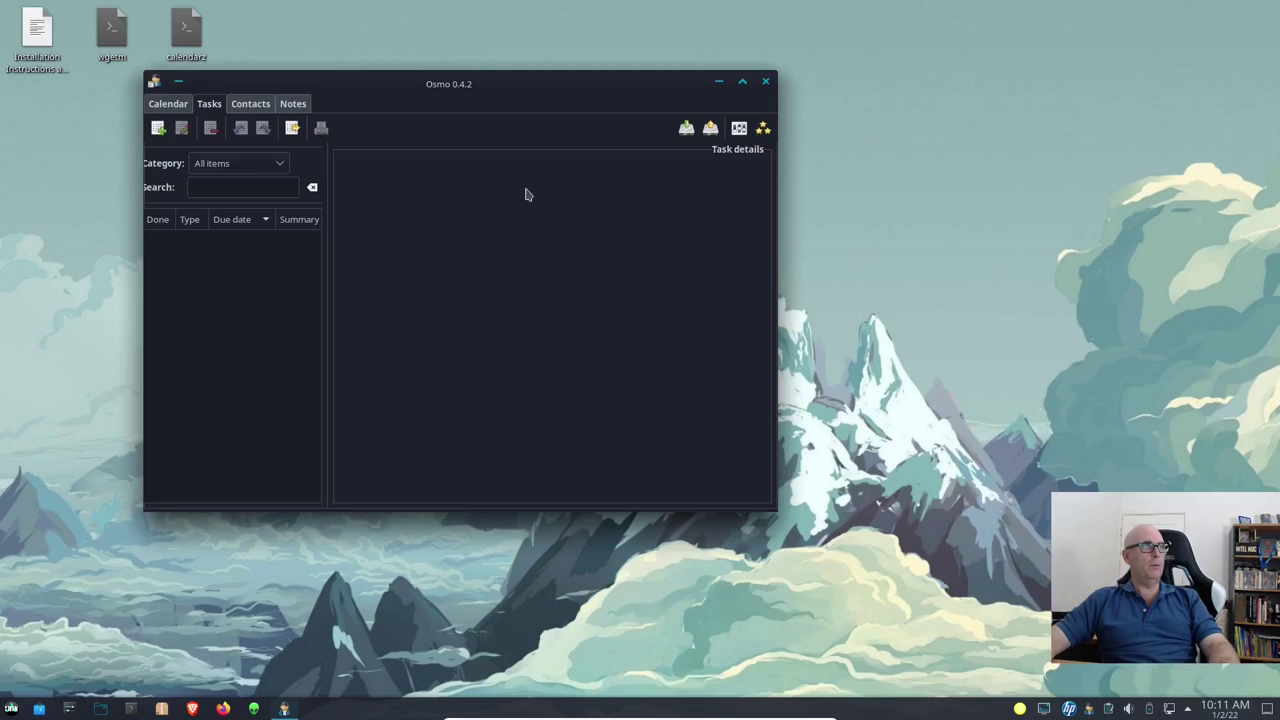
pyautogui.click(766, 81)
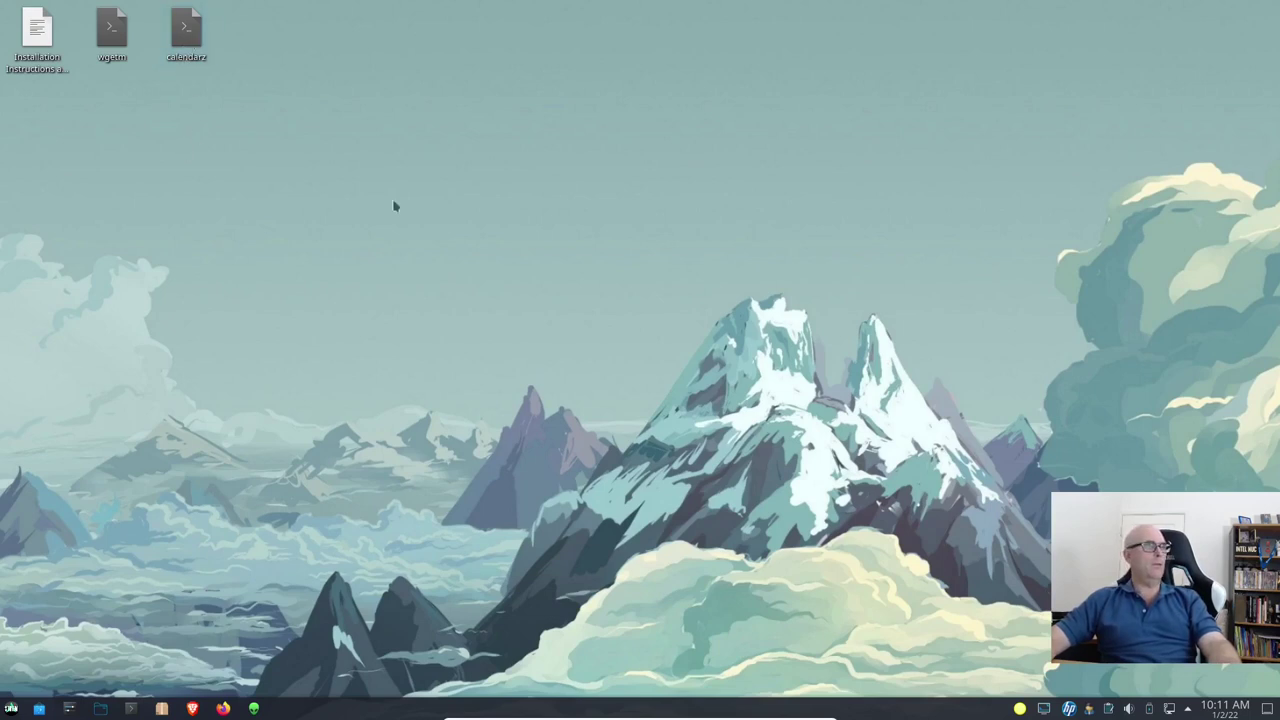
pyautogui.click(122, 34)
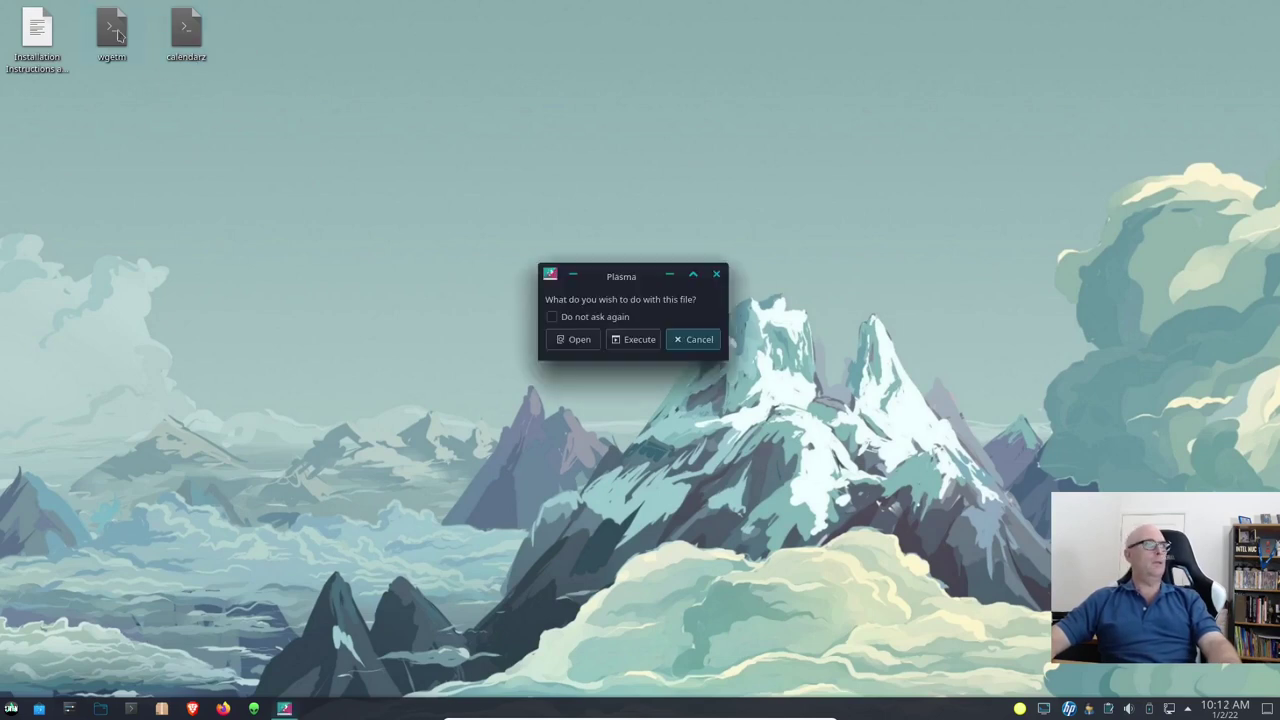
pyautogui.click(638, 340)
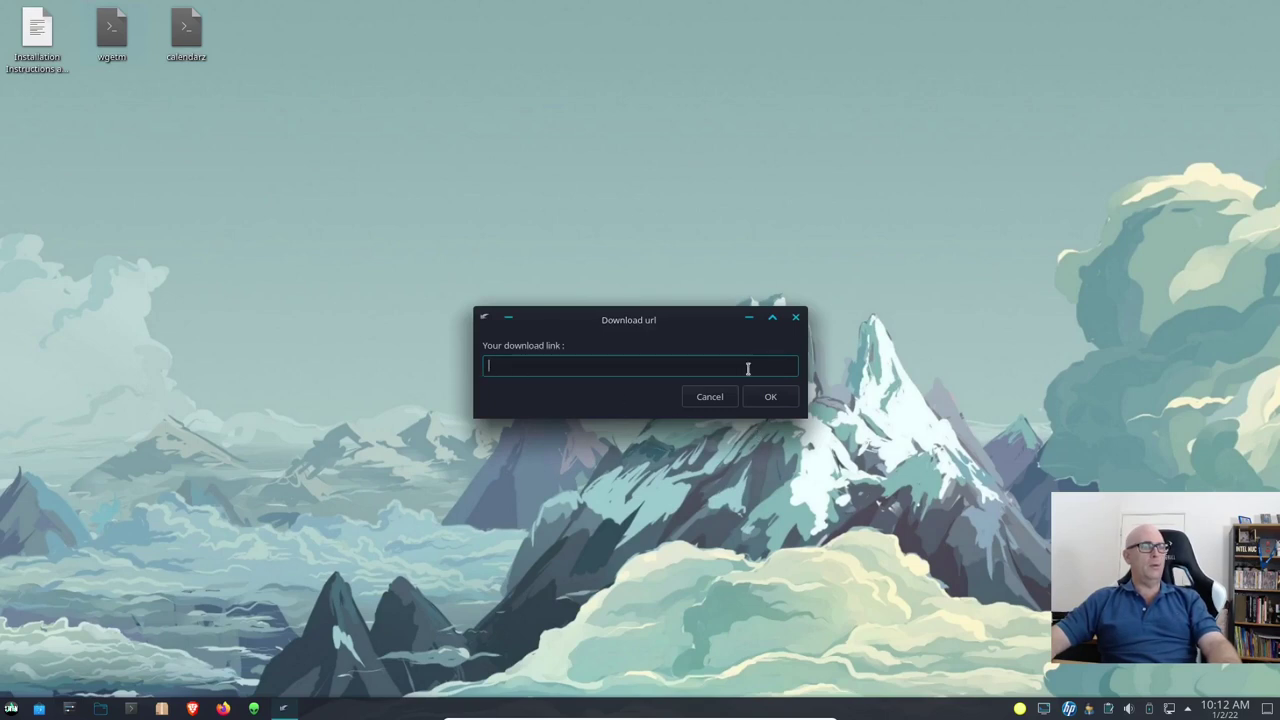
pyautogui.click(712, 400)
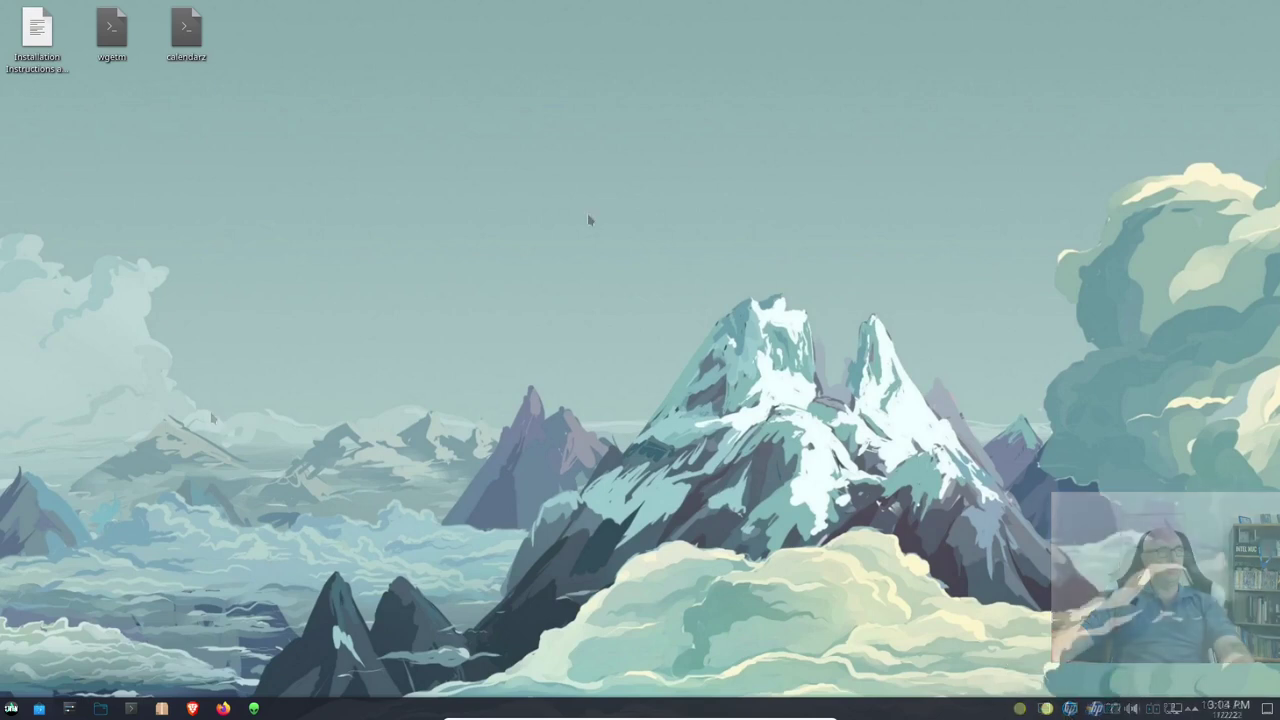
# Open the desktop wallpaper settings full screen and apply storm_with_logo as the wallpaper
pyautogui.rightClick(587, 213)
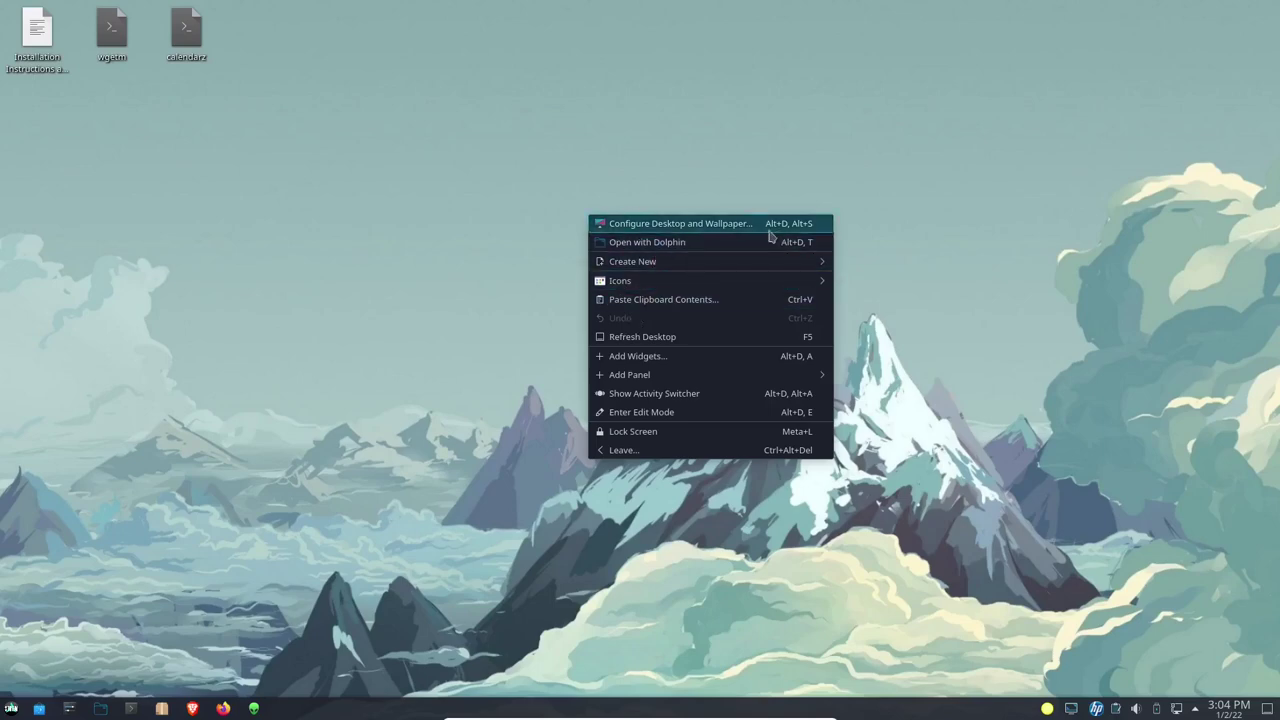
pyautogui.click(664, 229)
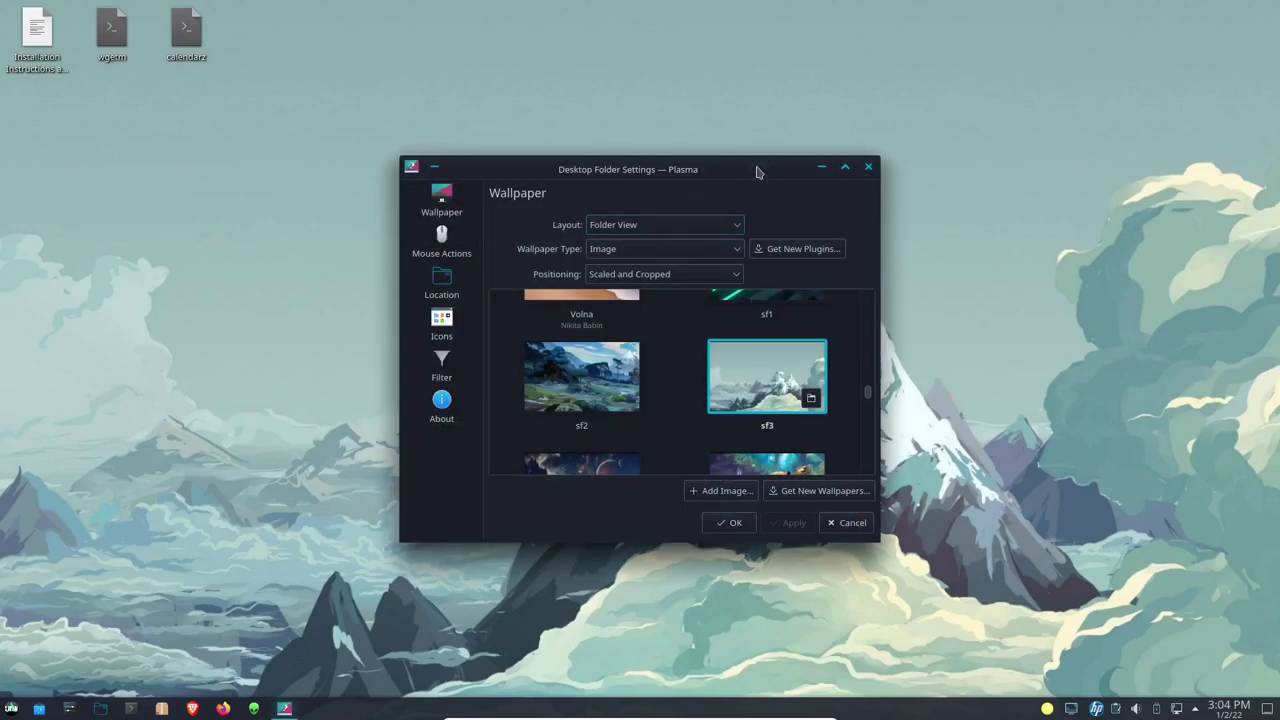
pyautogui.doubleClick(760, 168)
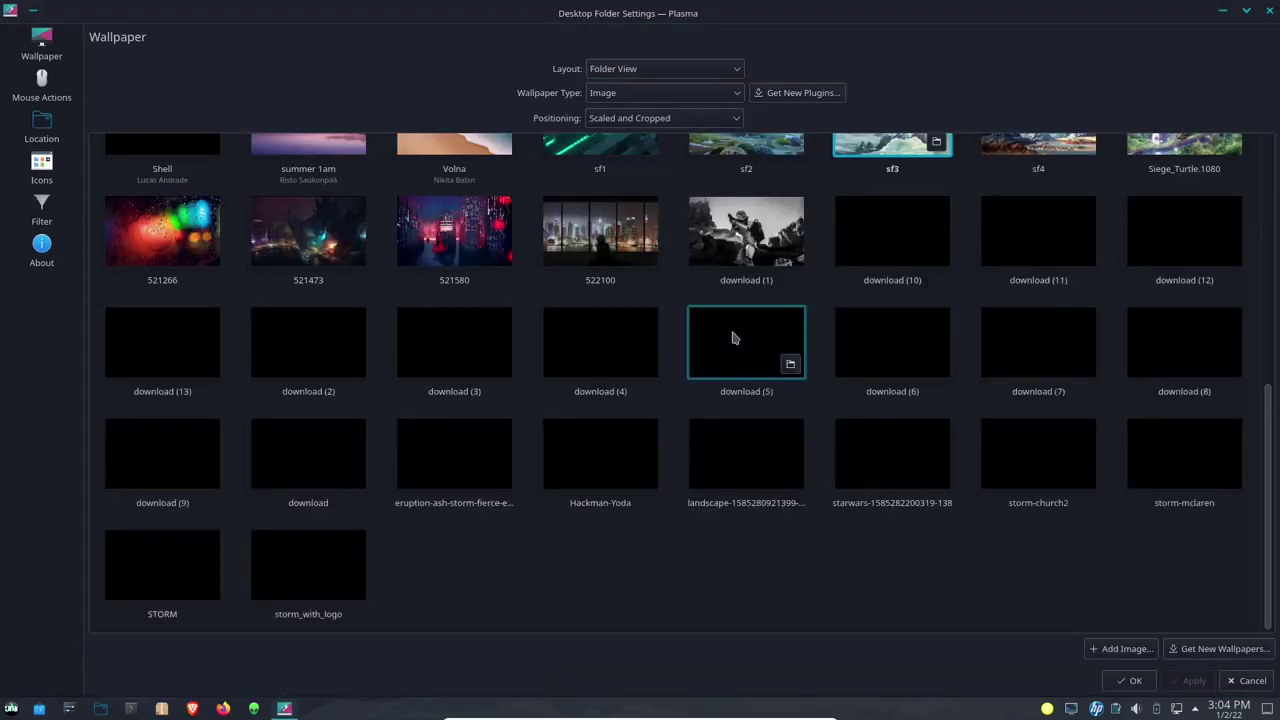
pyautogui.scroll(-3, 586, 313)
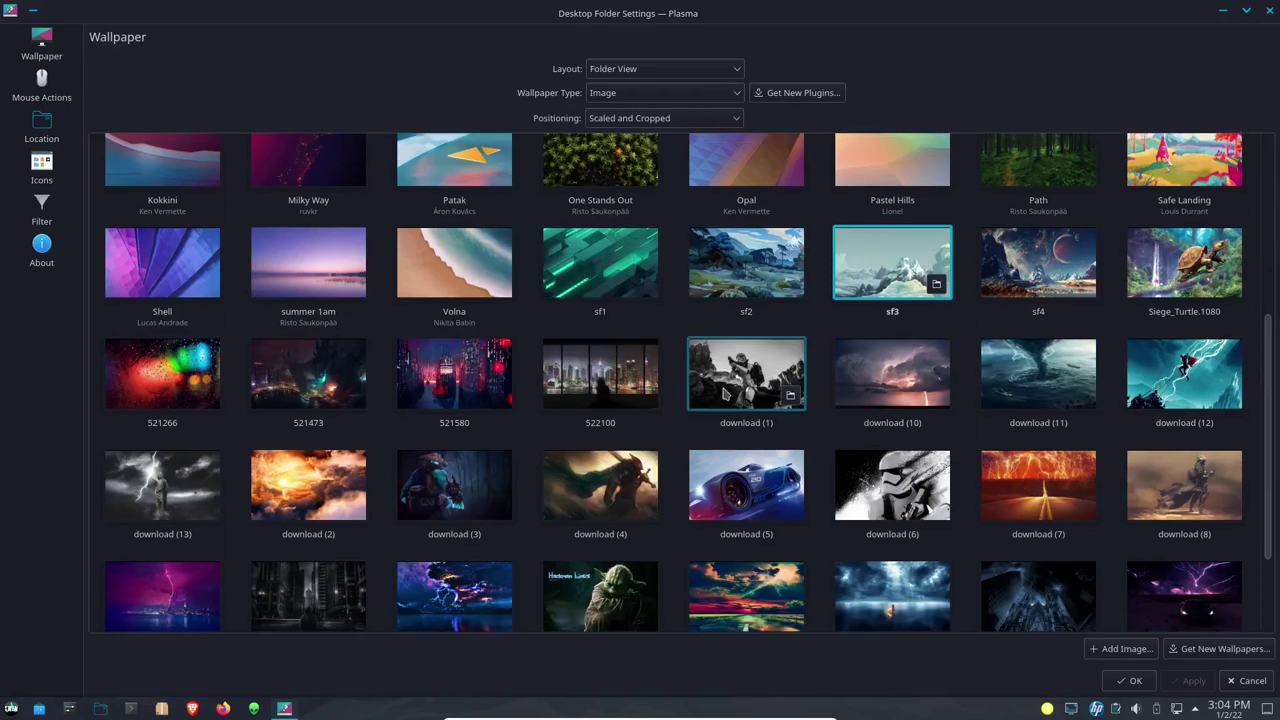
pyautogui.scroll(-2, 600, 430)
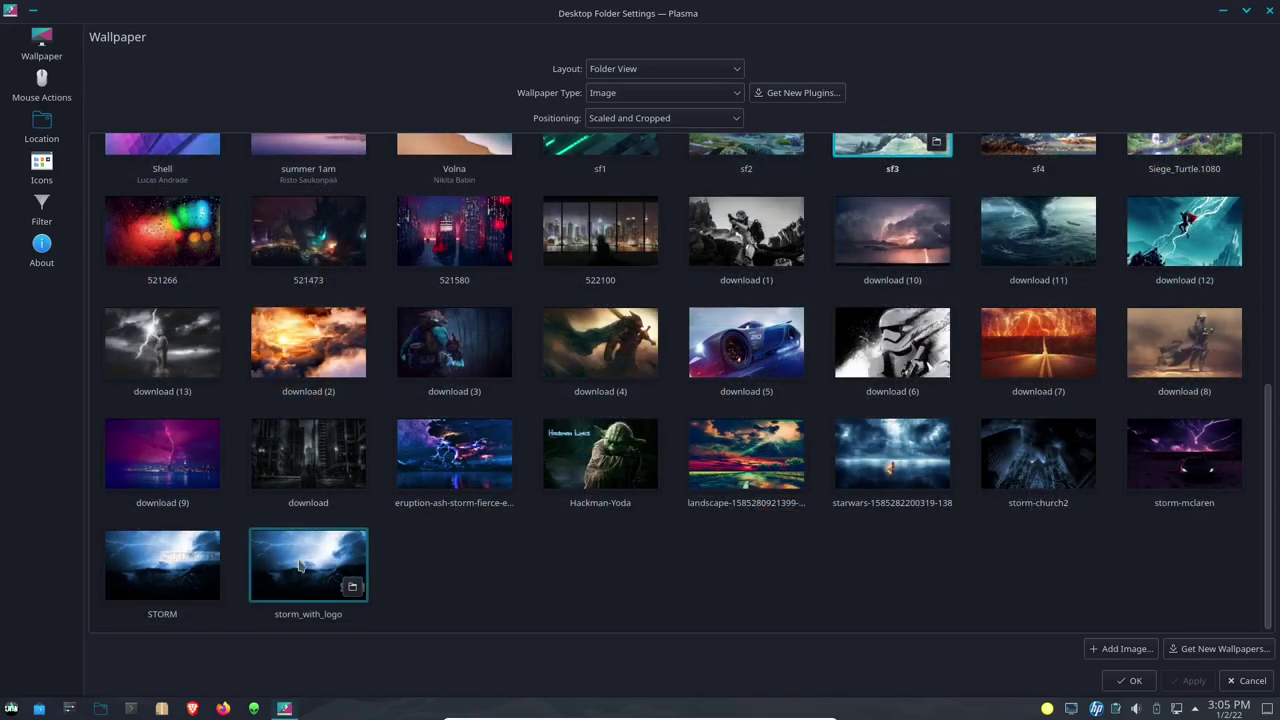
pyautogui.doubleClick(300, 566)
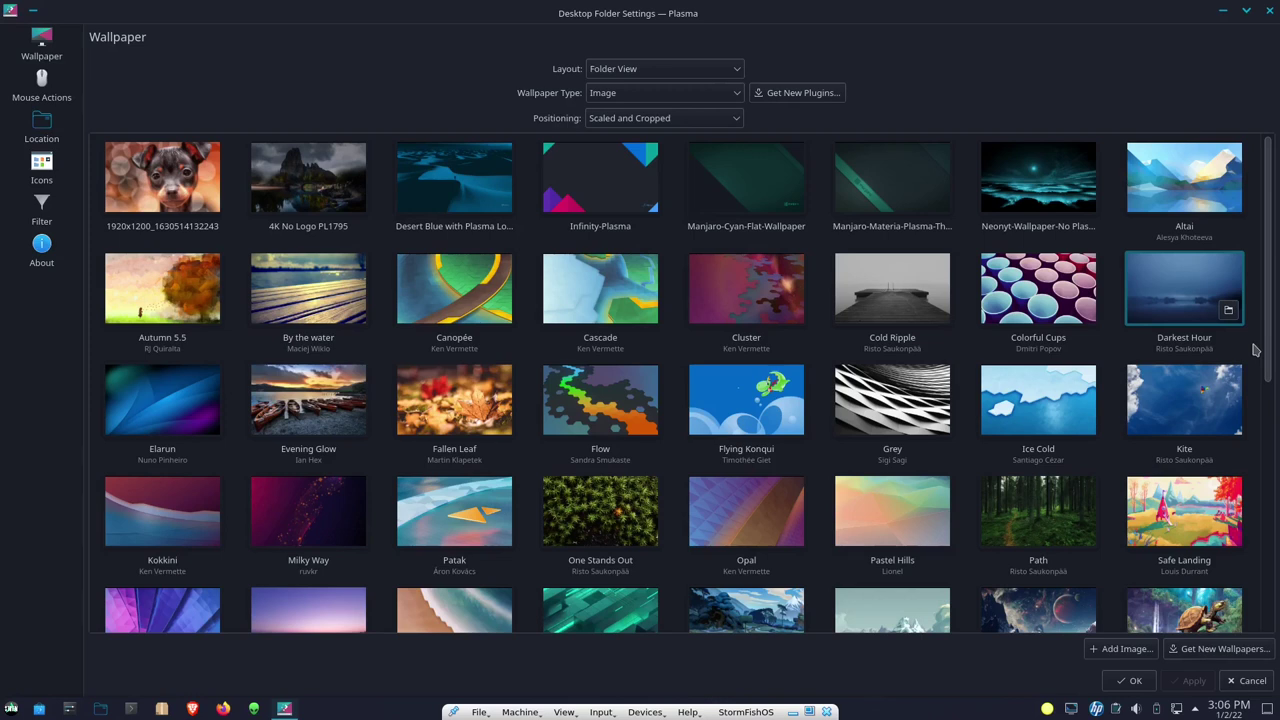
# Scroll the wallpaper grid down to the bottom row of STORM images
pyautogui.scroll(-1, 1255, 350)
pyautogui.scroll(-1, 1255, 350)
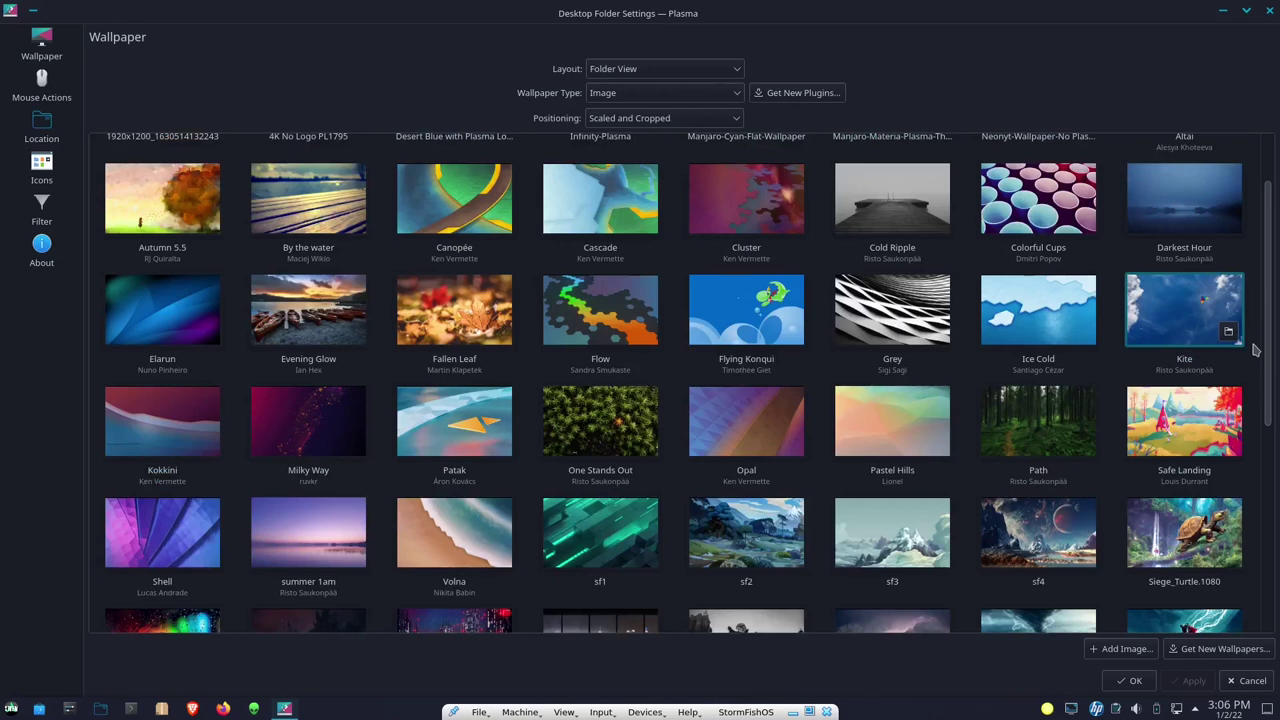
pyautogui.scroll(-1, 1255, 350)
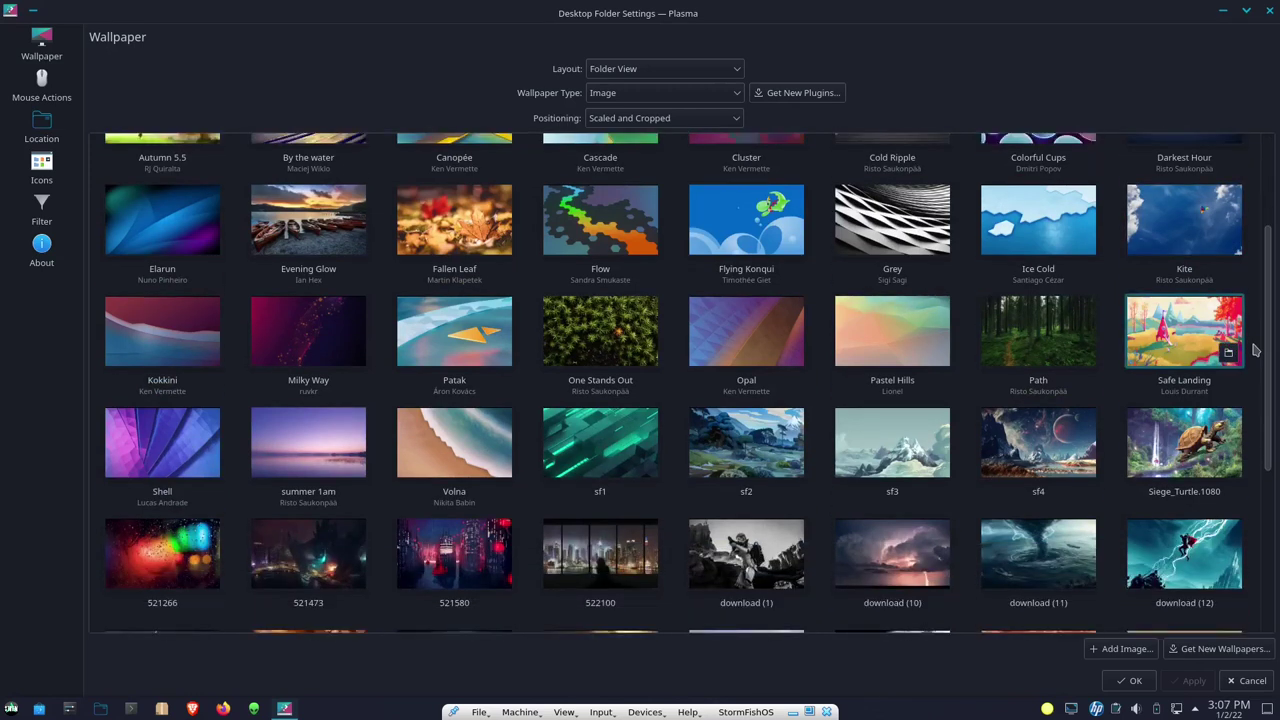
pyautogui.scroll(-1, 1255, 350)
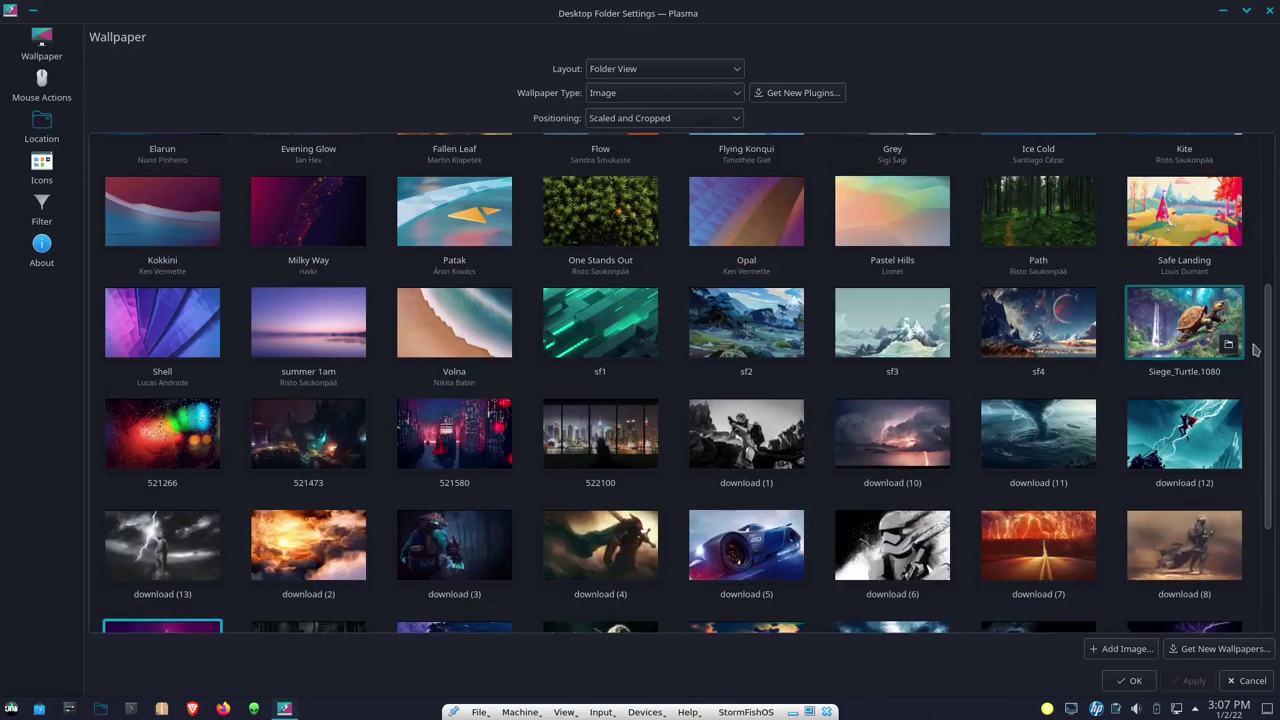
pyautogui.scroll(-1, 1255, 350)
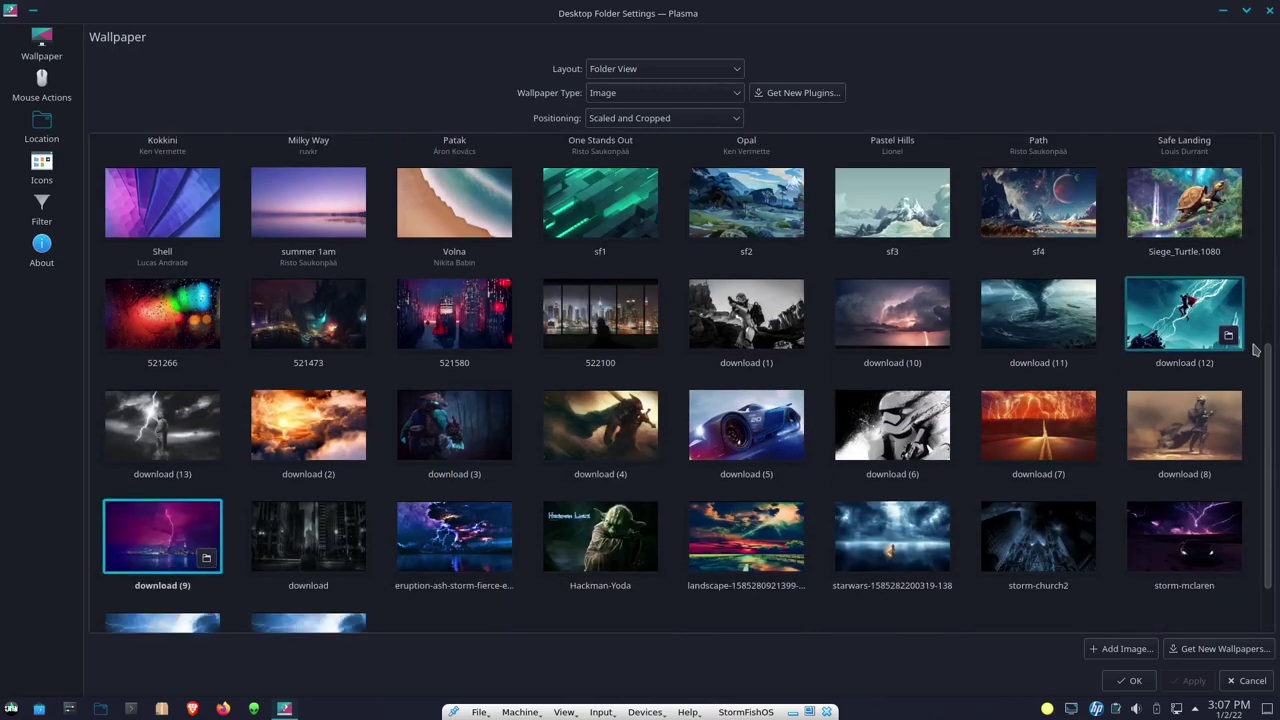
pyautogui.scroll(-1, 1255, 350)
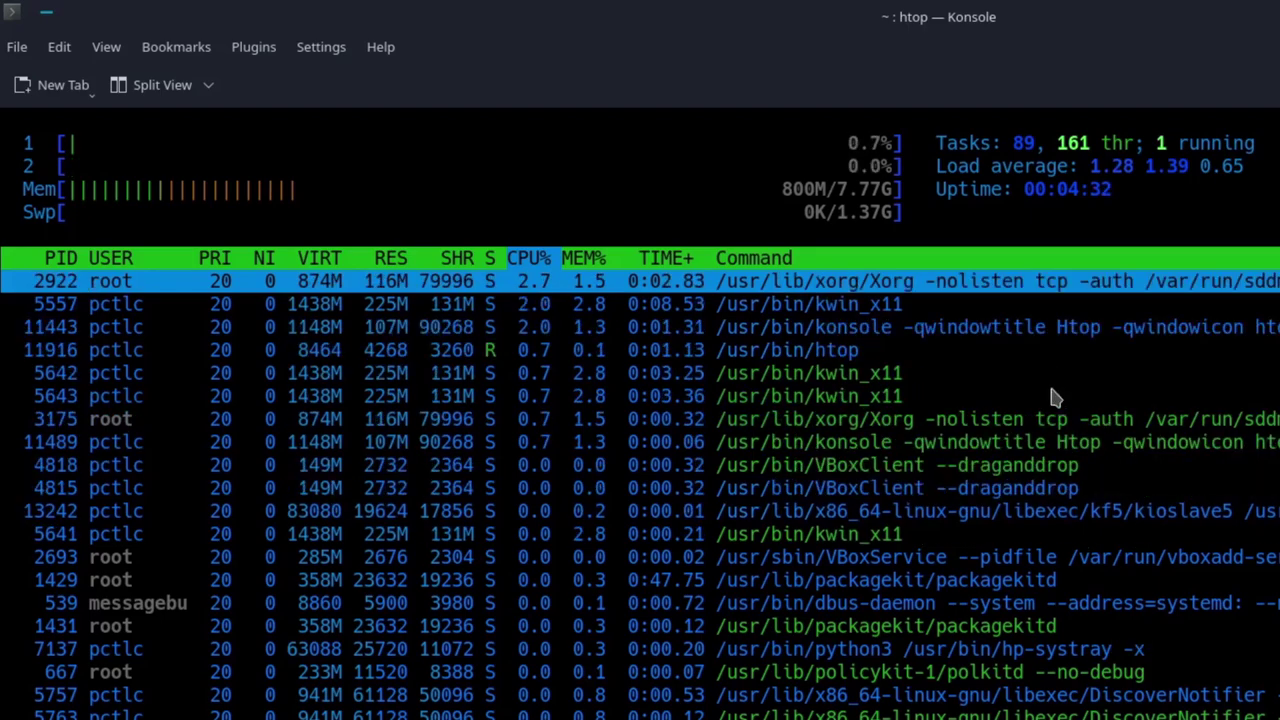
# Quit htop and run 'uname -r' to show kernel release 5.11.0-43-generic
pyautogui.press('q')
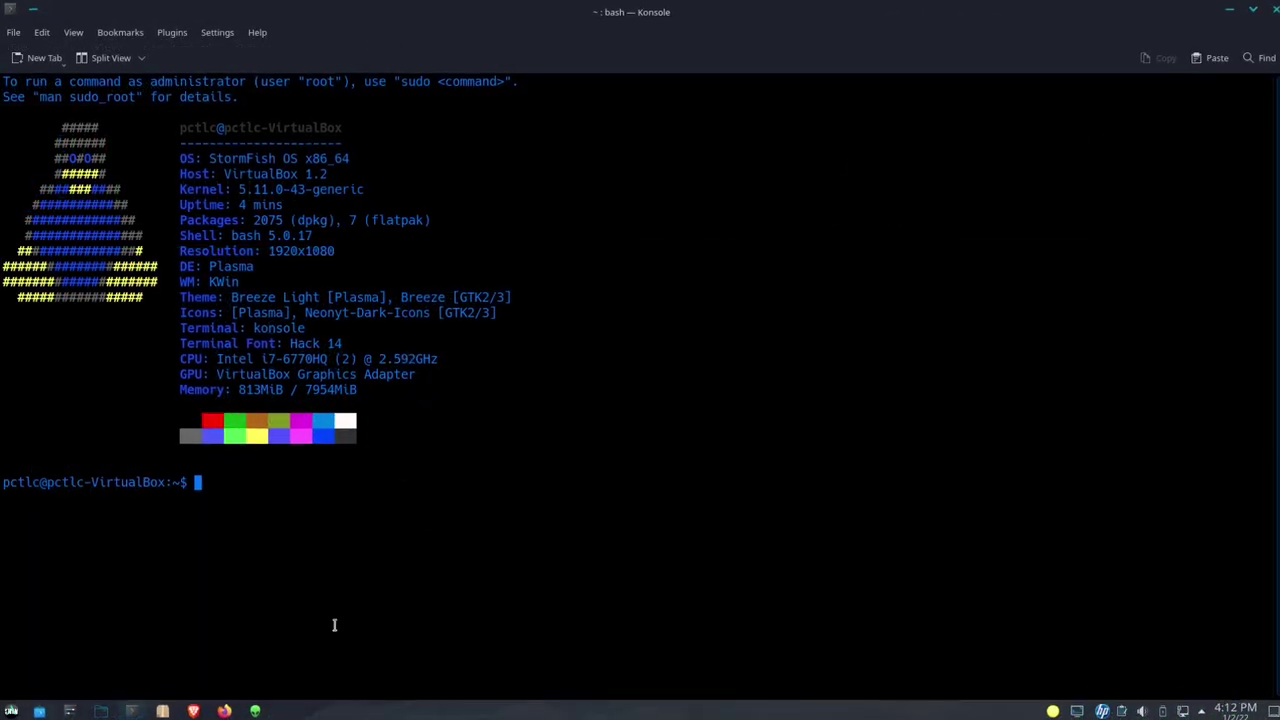
pyautogui.write('uname -r')
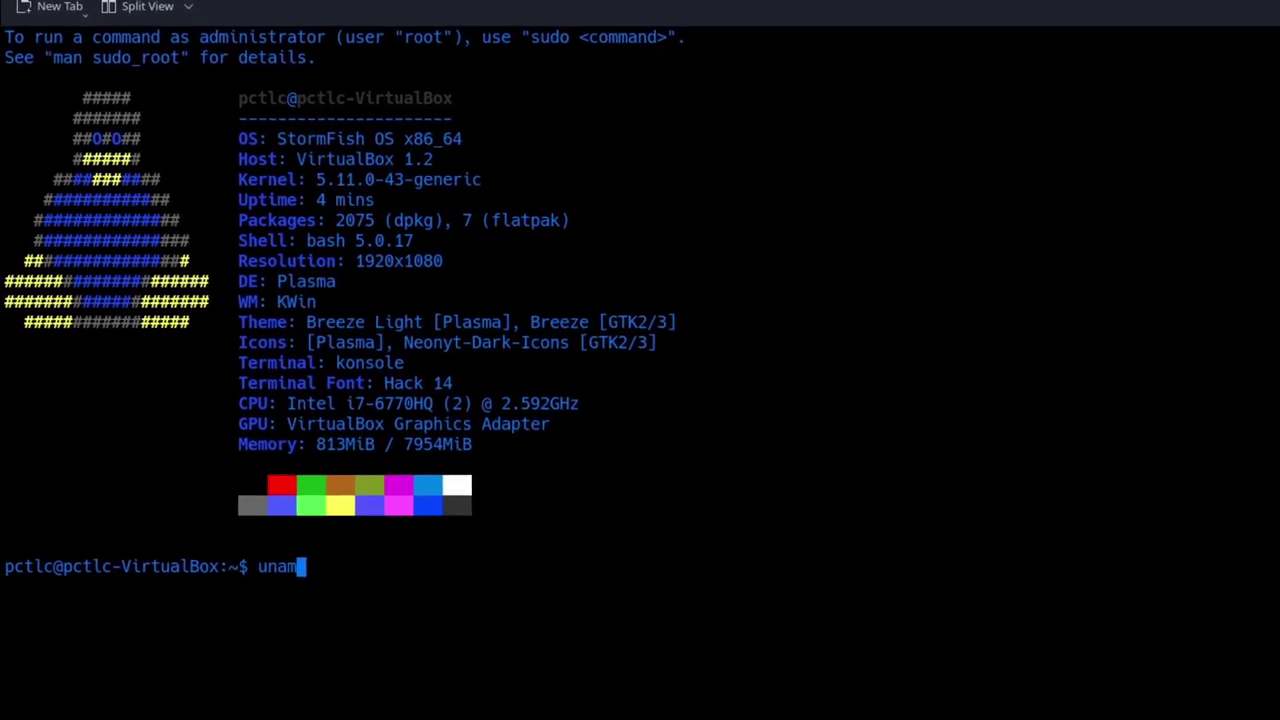
pyautogui.press('Return')
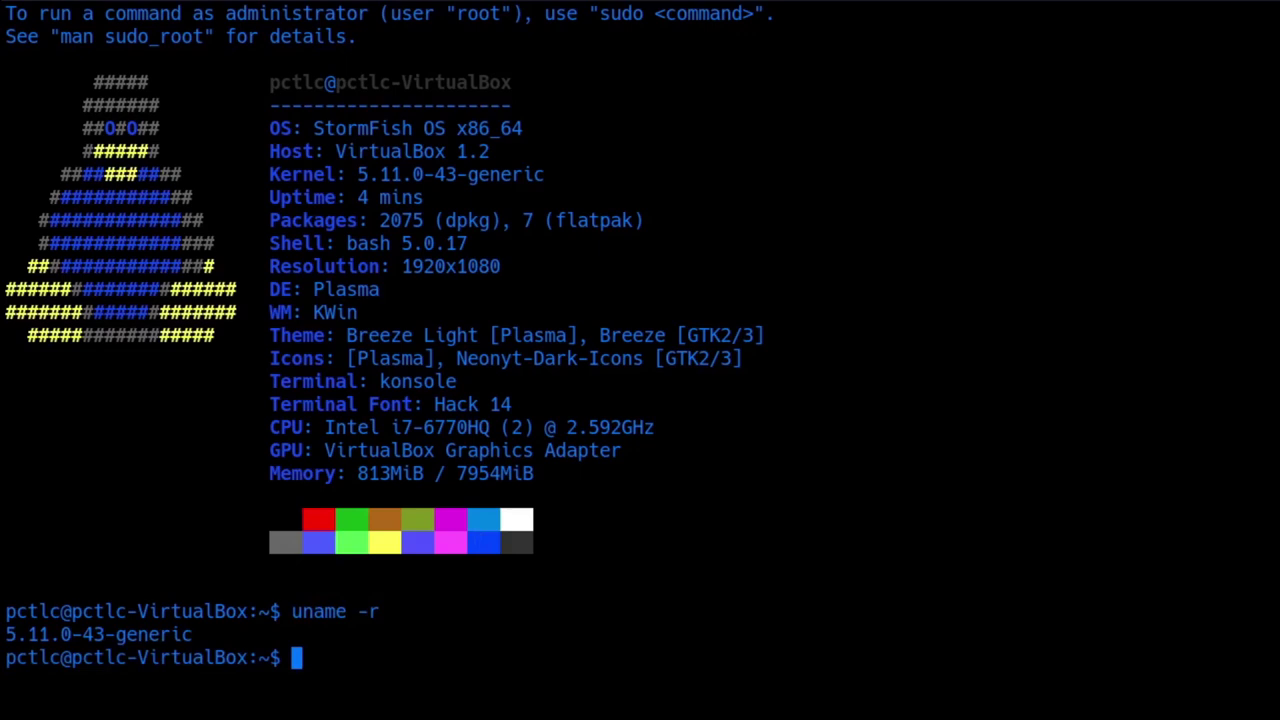
# Run 'uname -a' to show the full kernel build and x86_64 architecture
pyautogui.write('uname')
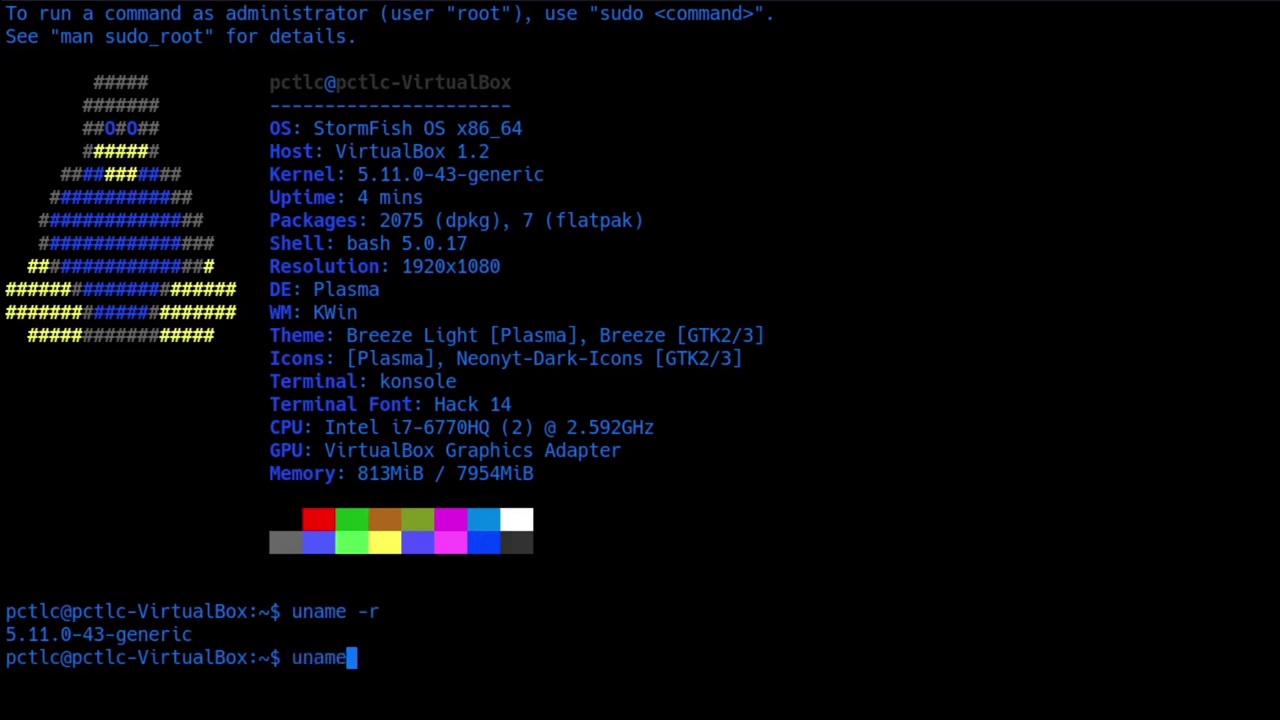
pyautogui.write('-a')
pyautogui.press('Return')
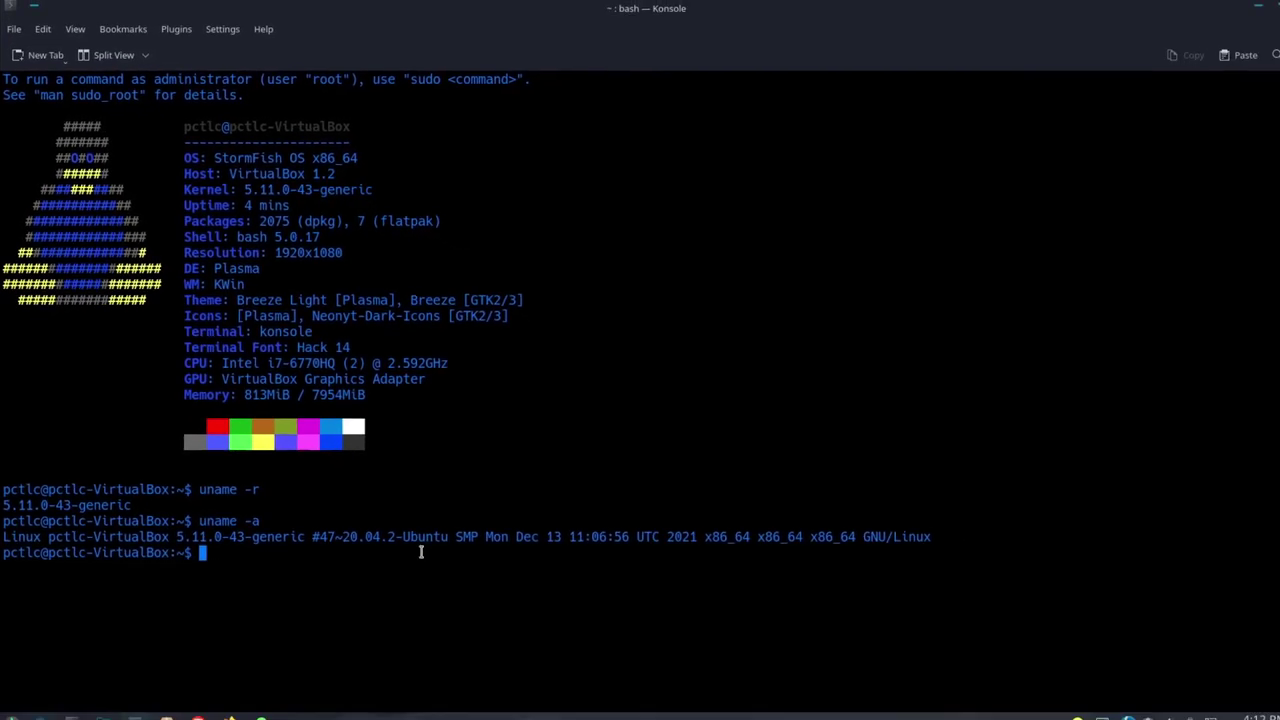
# Close Konsole and launch LANShare from the application launcher search 'lansh'
pyautogui.click(1269, 11)
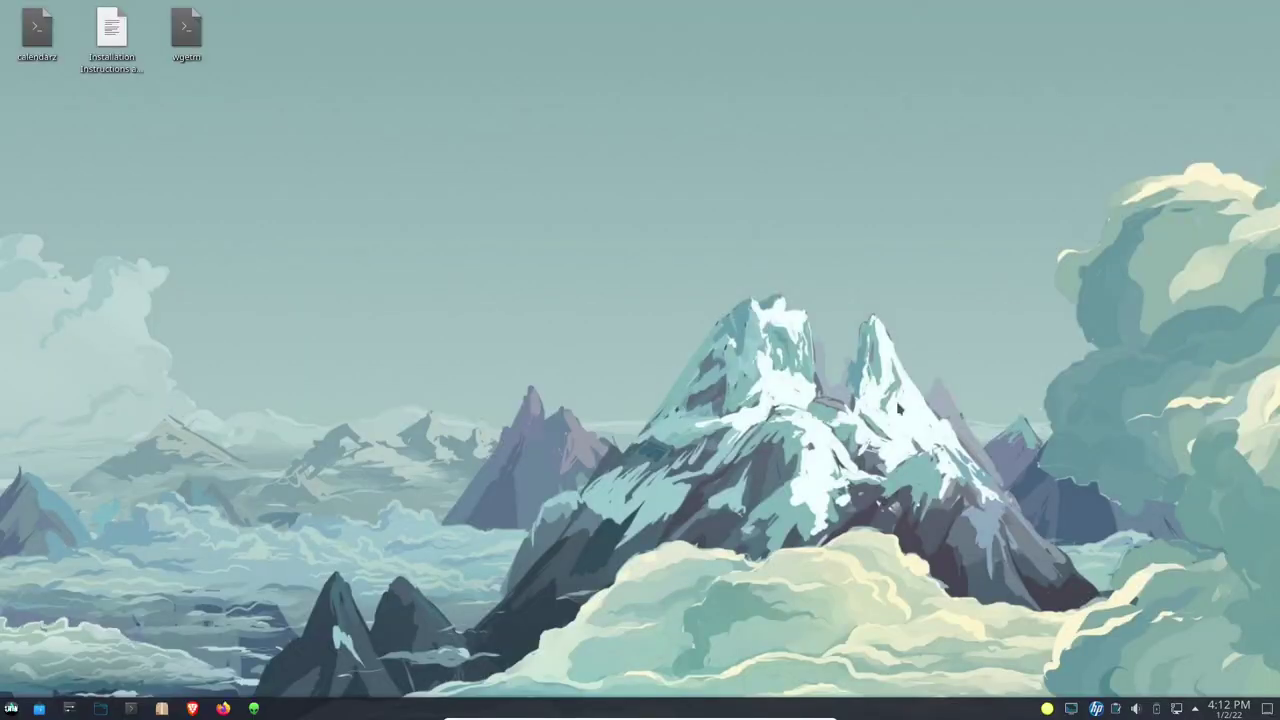
pyautogui.click(12, 709)
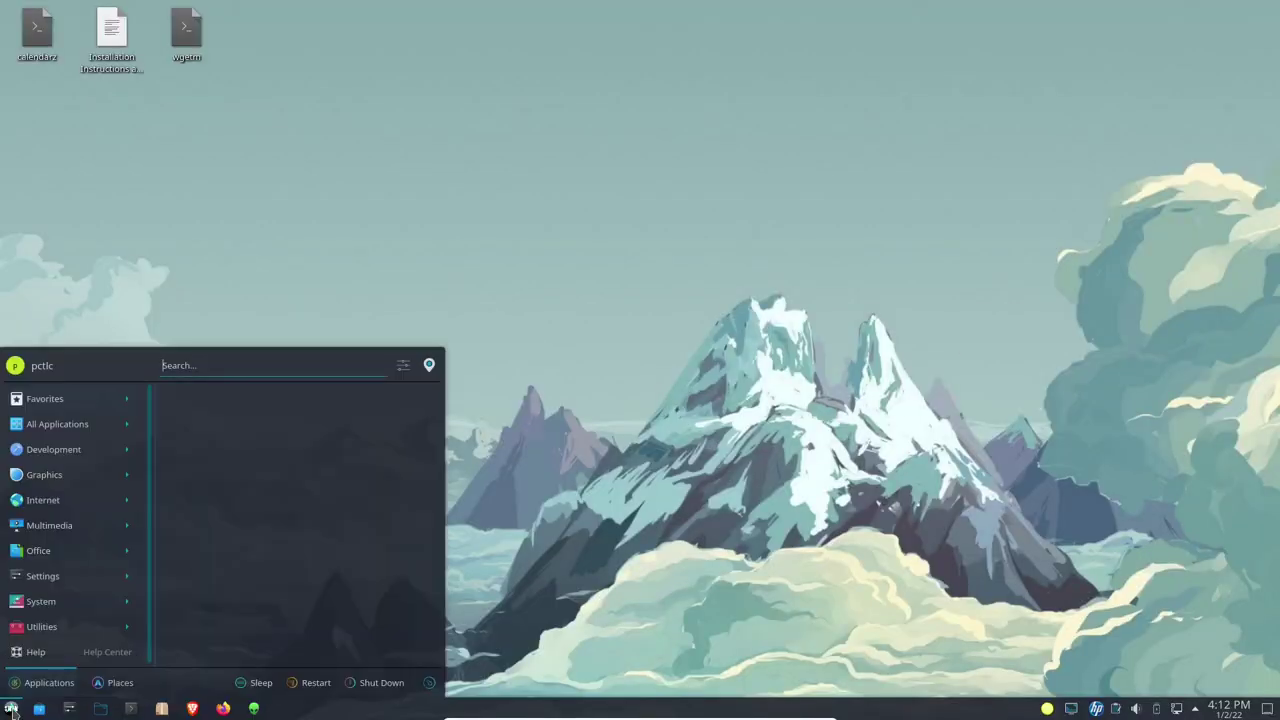
pyautogui.write('lansh')
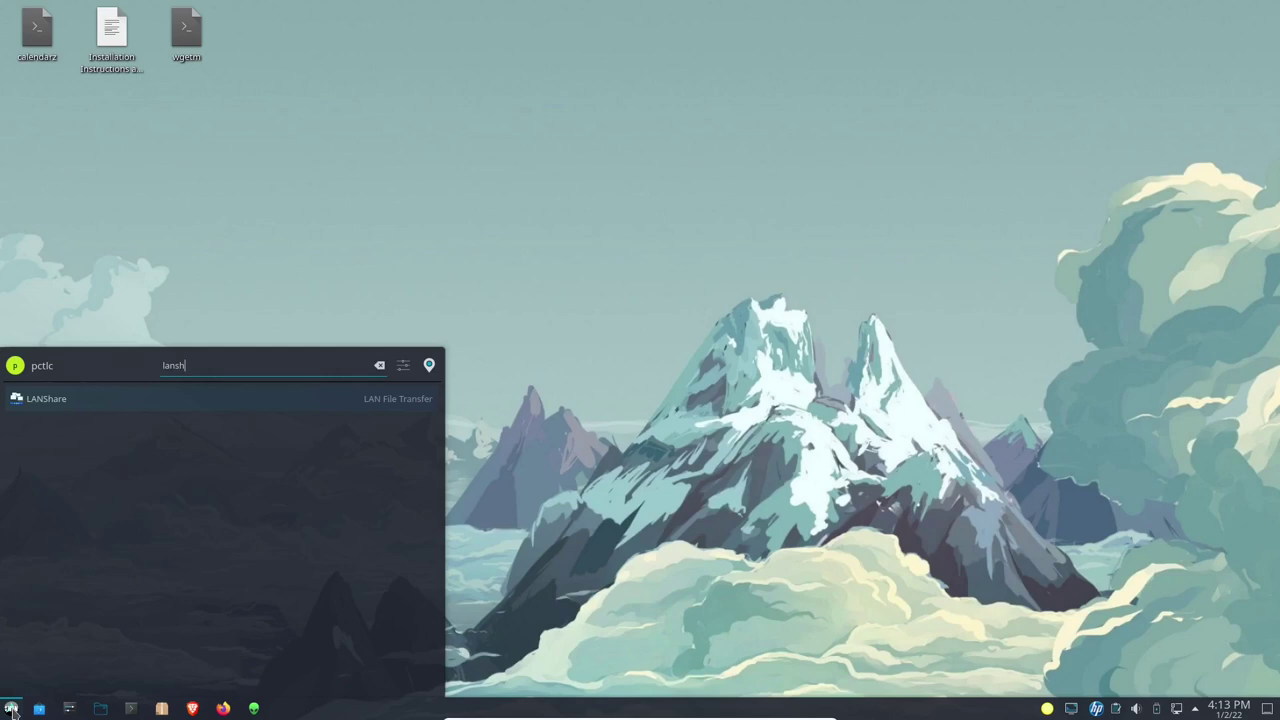
pyautogui.press('Return')
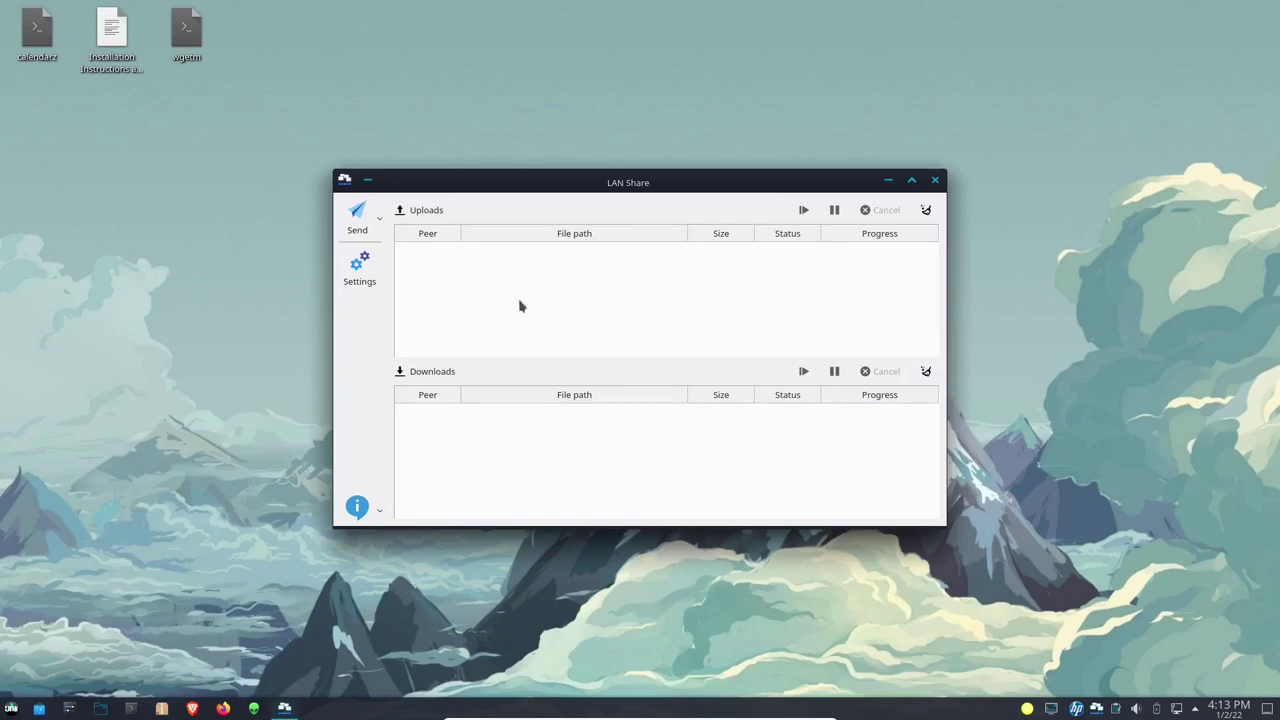
# Review LAN Share's General and Network settings without saving, then view and close About v1.2.1
pyautogui.click(356, 280)
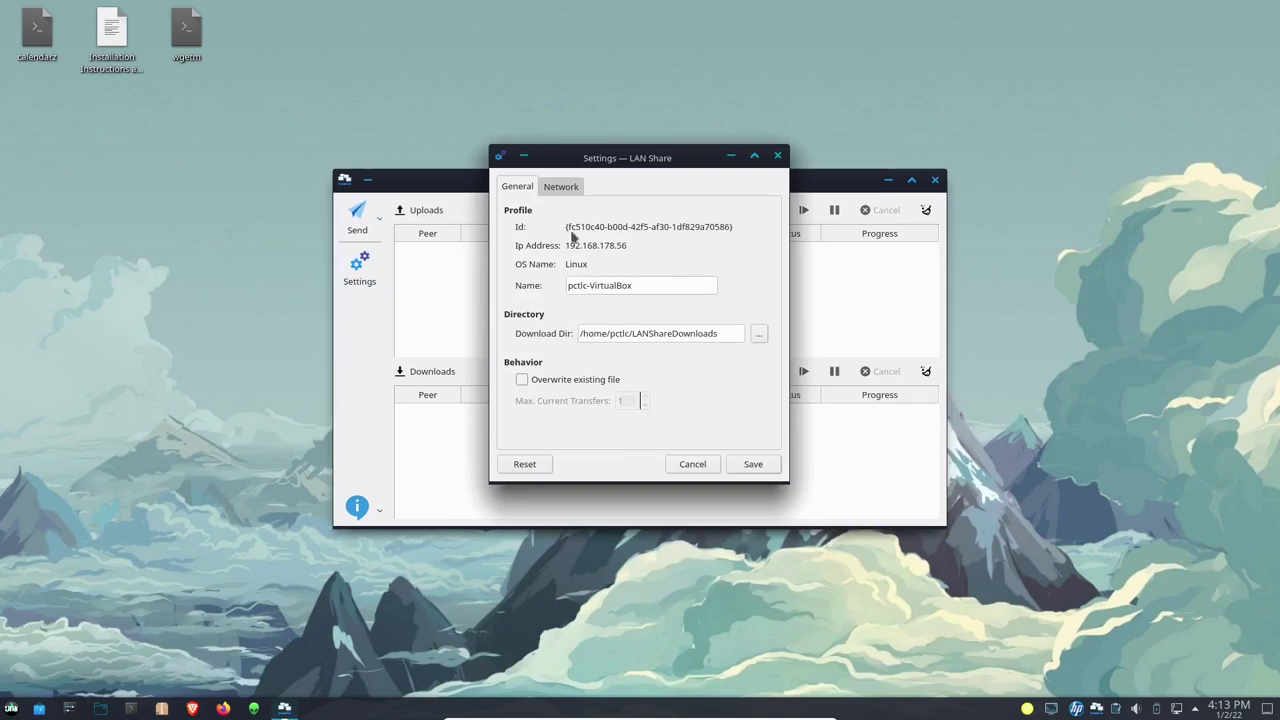
pyautogui.click(562, 188)
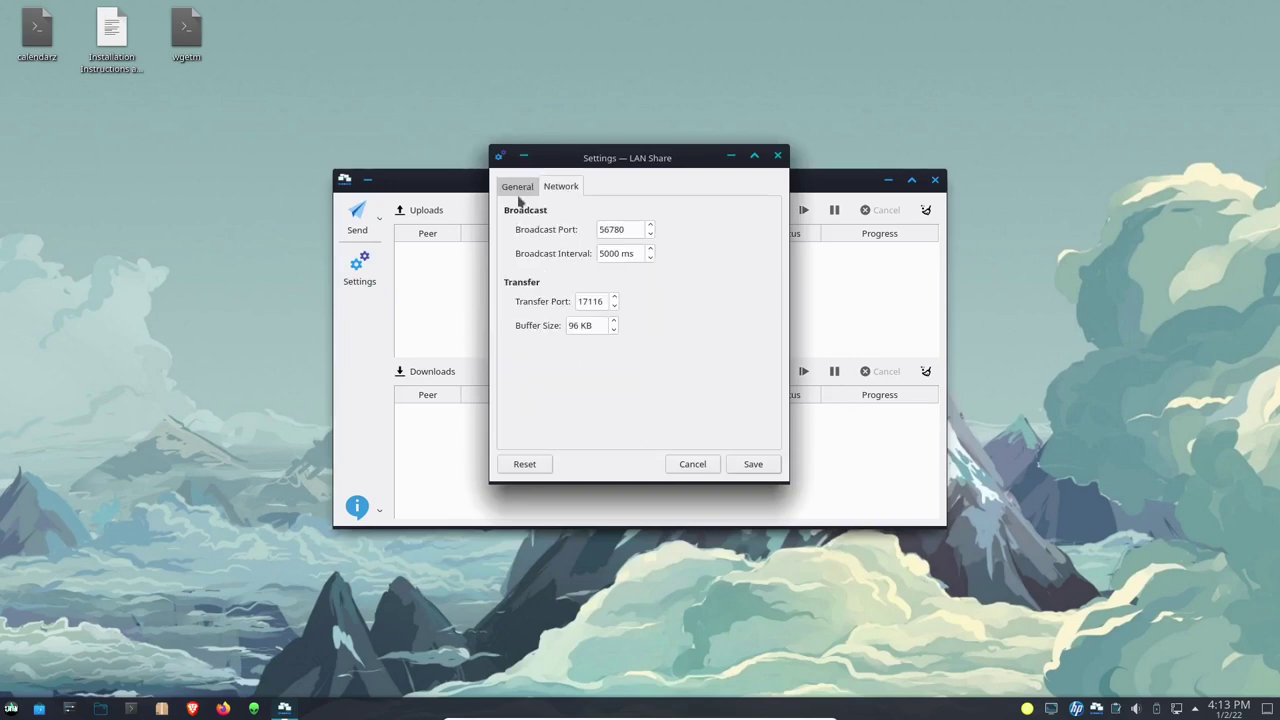
pyautogui.click(520, 194)
pyautogui.click(692, 464)
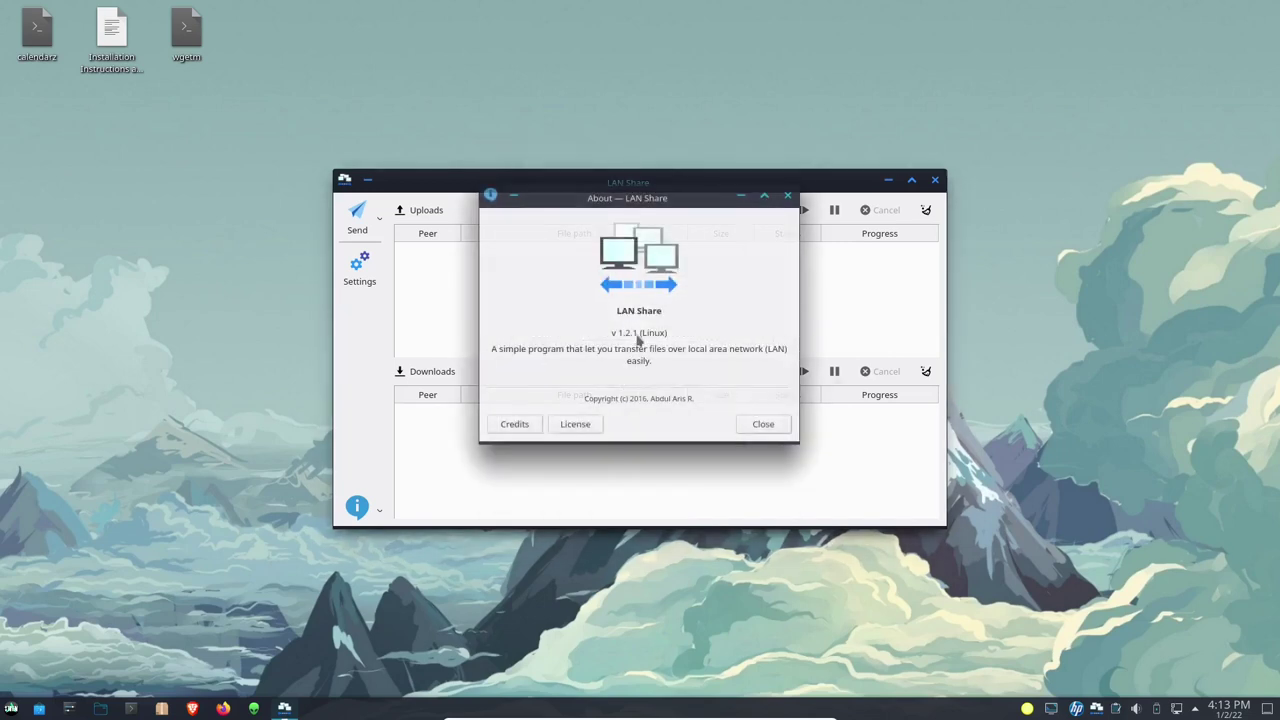
pyautogui.click(762, 424)
# Start sending files in LAN Share and browse to /home/pctlc/Pictures
pyautogui.click(357, 218)
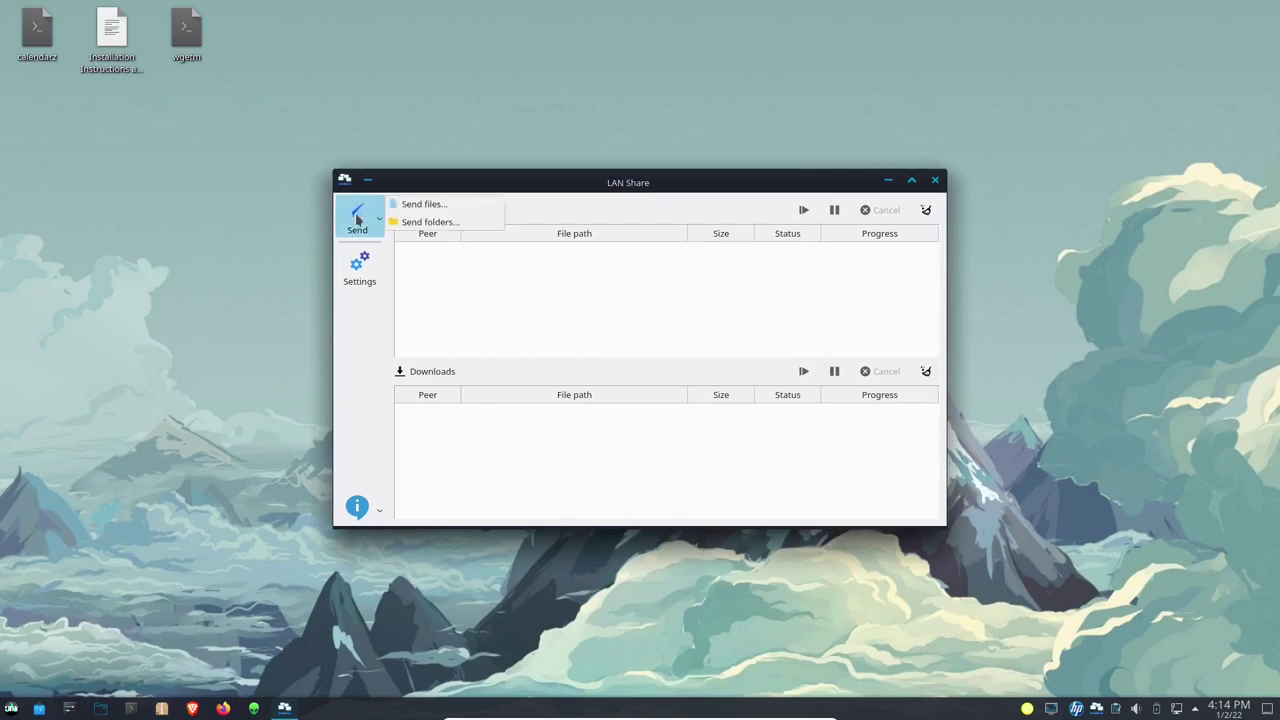
pyautogui.click(420, 206)
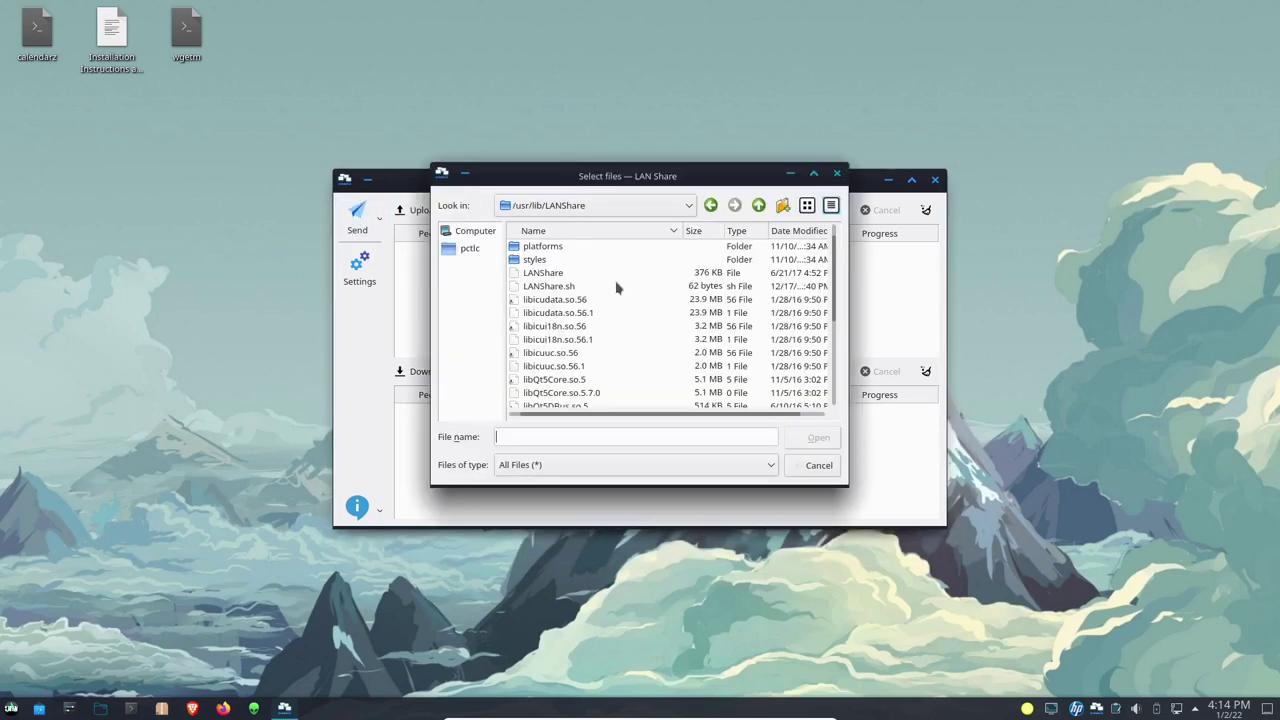
pyautogui.click(452, 252)
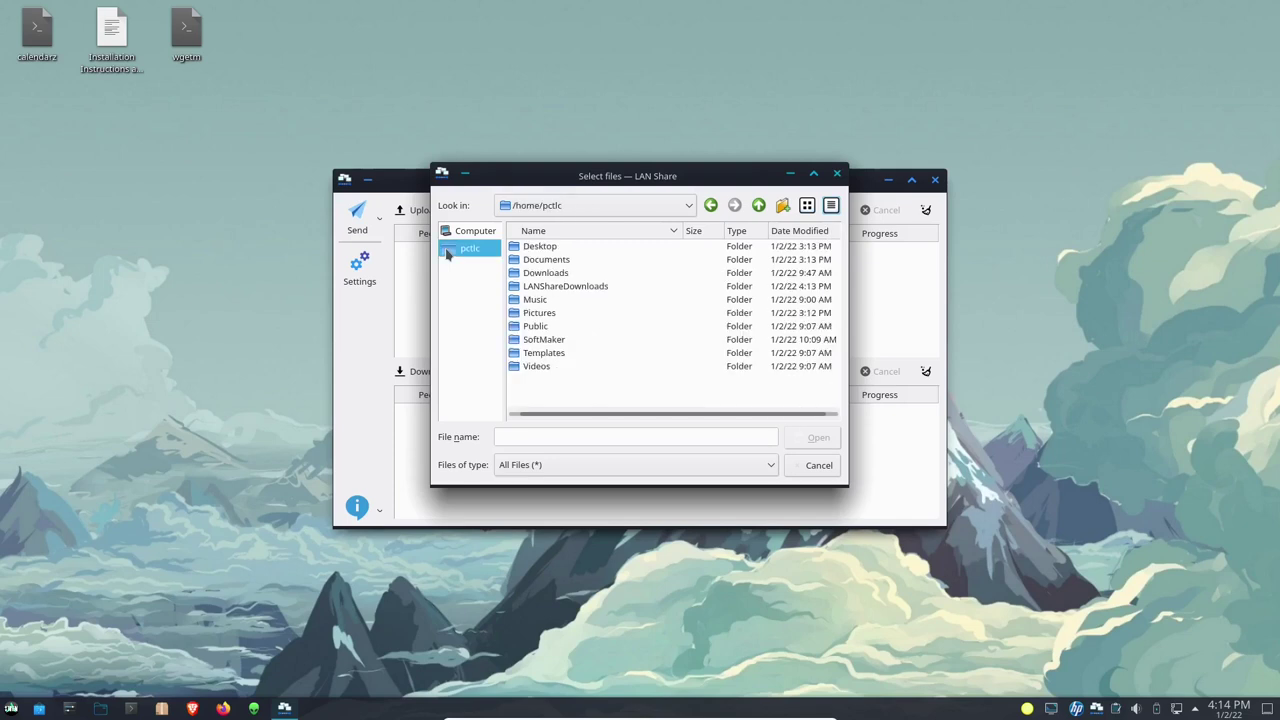
pyautogui.doubleClick(543, 313)
# Pick StormFishOS-Screenshot.png, refresh the receiver list, and cancel when none is found
pyautogui.click(556, 248)
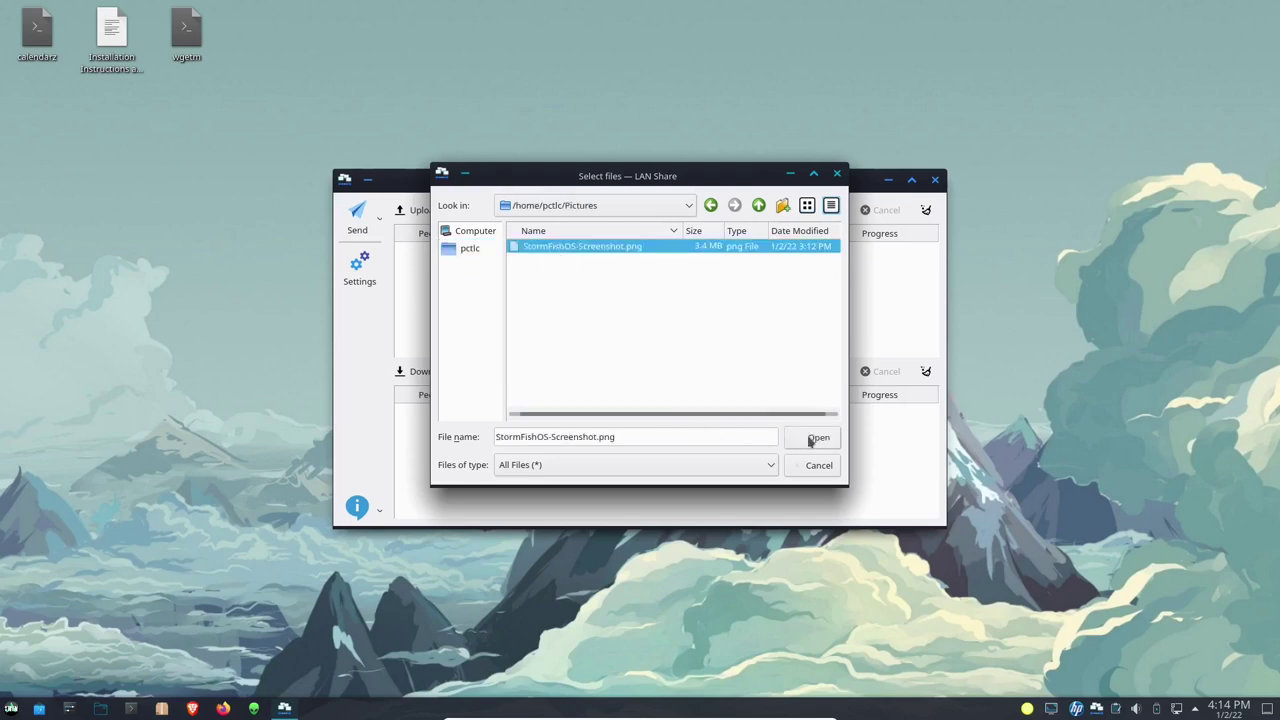
pyautogui.click(815, 437)
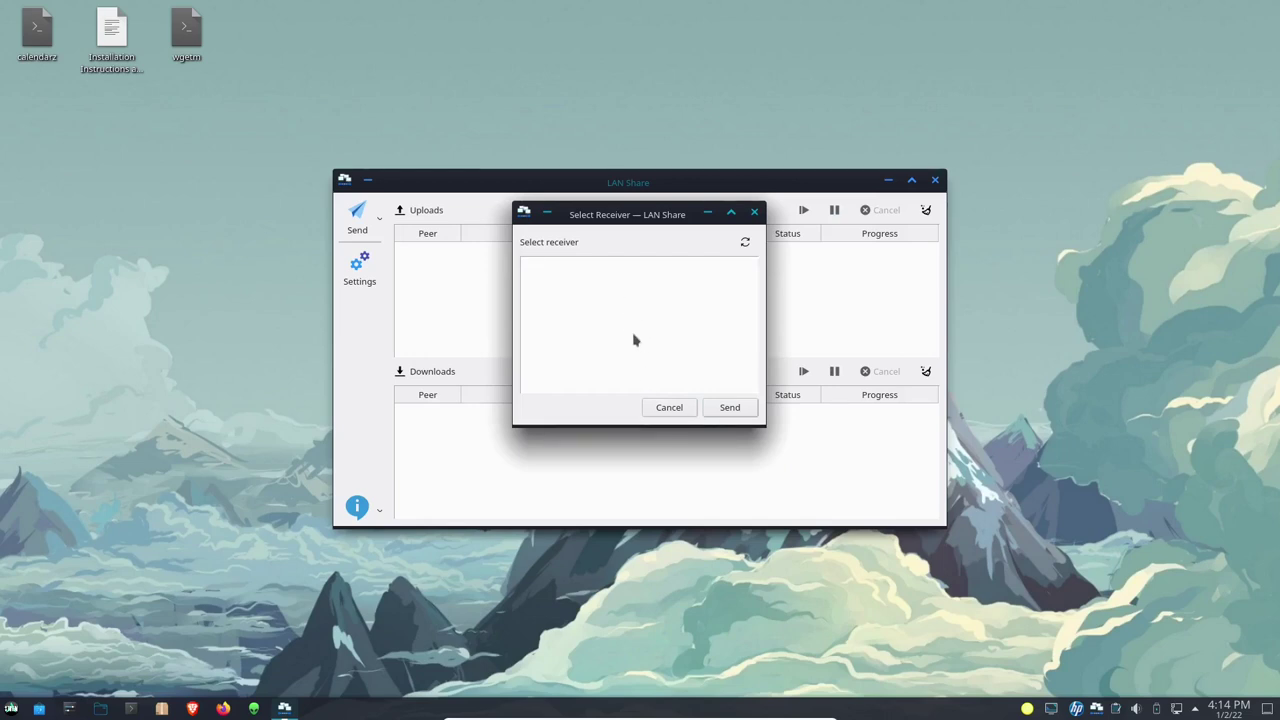
pyautogui.click(745, 242)
pyautogui.click(675, 408)
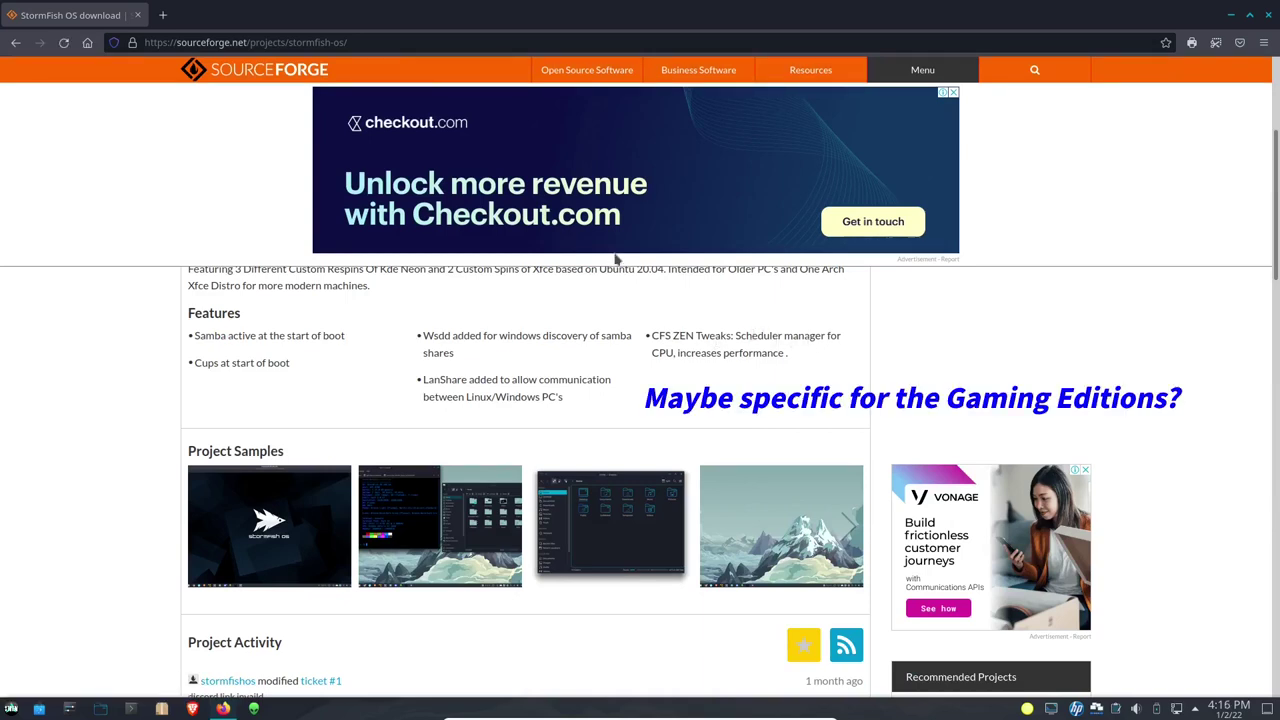
# Close Firefox and search the application launcher for 'cfs', then 'kernel'
pyautogui.click(1267, 20)
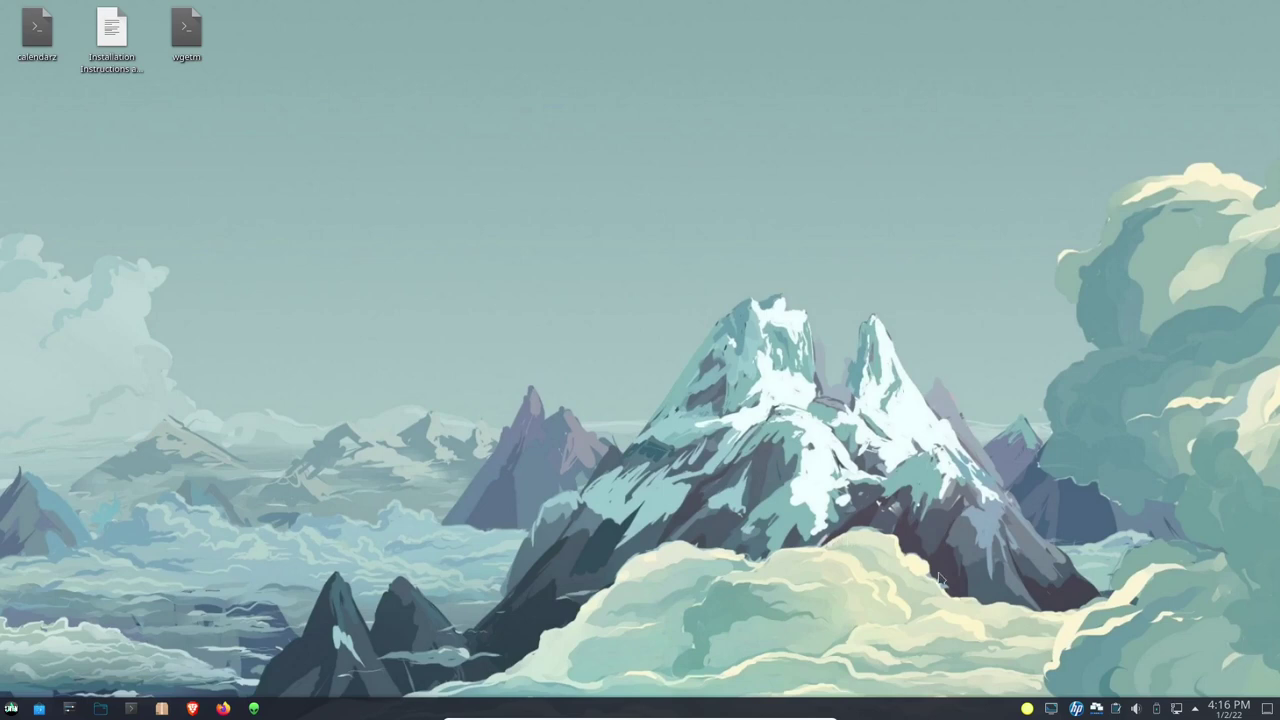
pyautogui.click(11, 708)
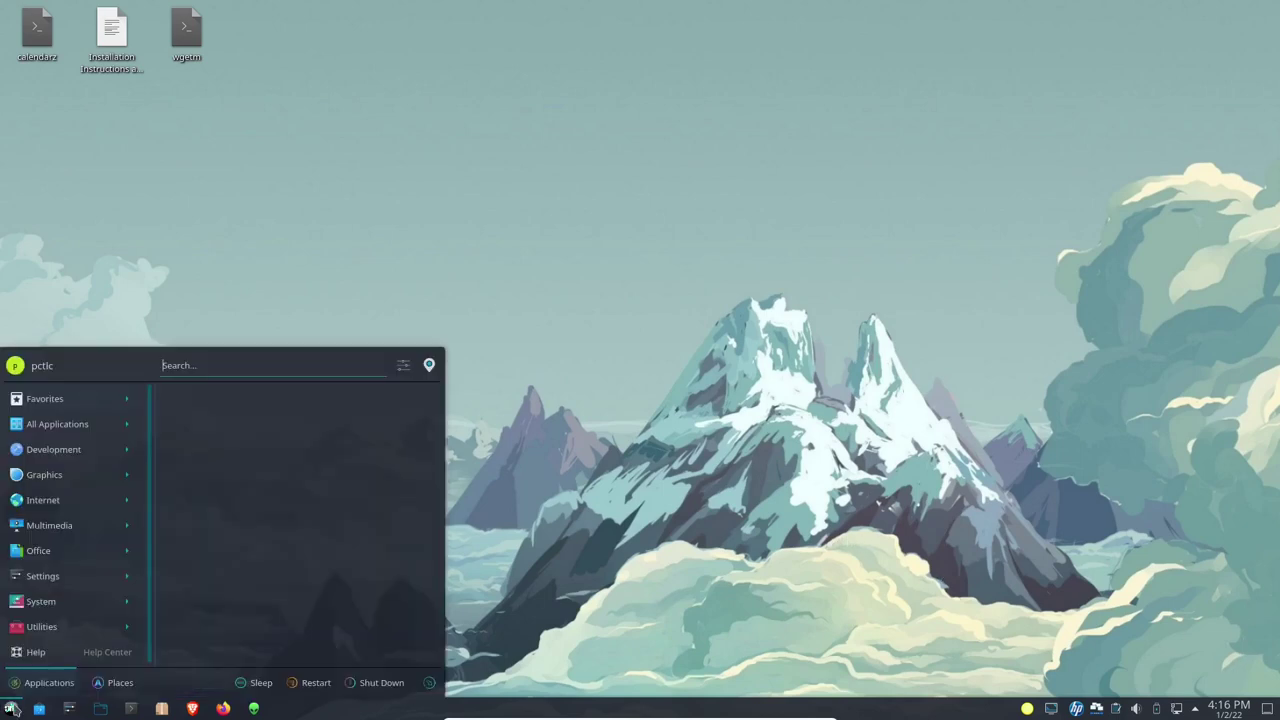
pyautogui.write('cfs')
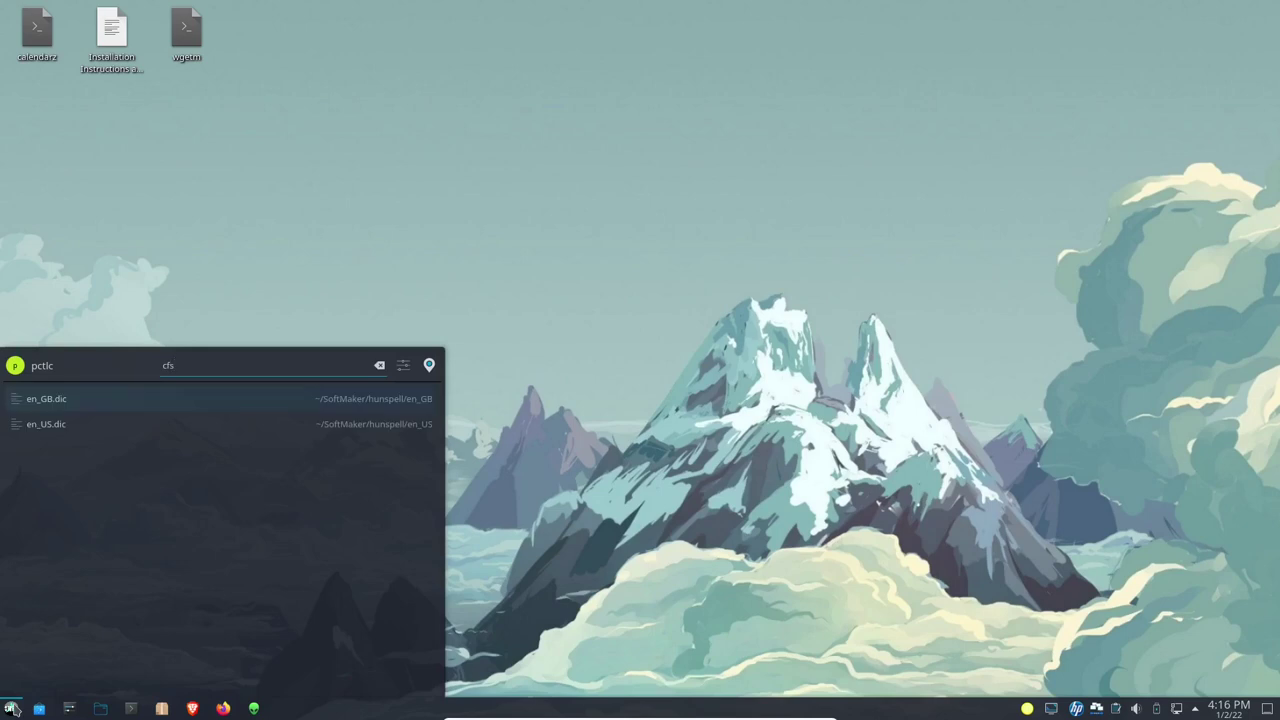
pyautogui.press('BackSpace')
pyautogui.press('BackSpace')
pyautogui.press('BackSpace')
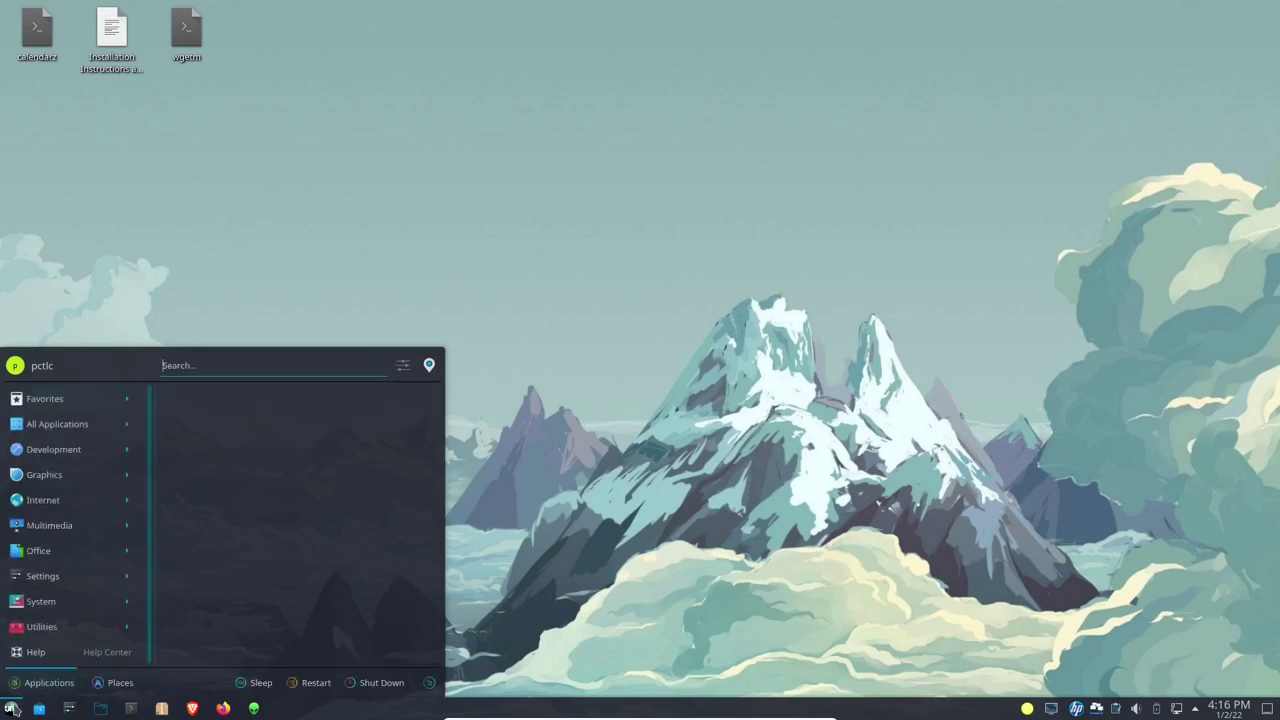
pyautogui.write('kernel')
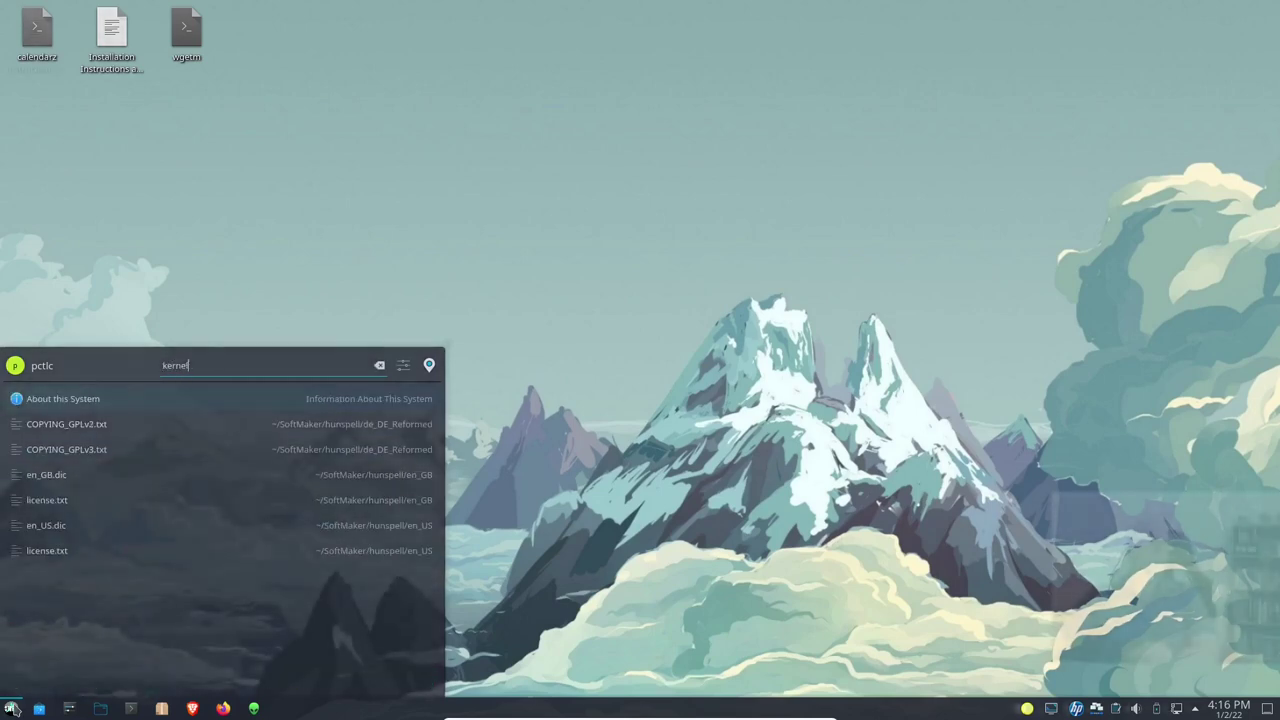